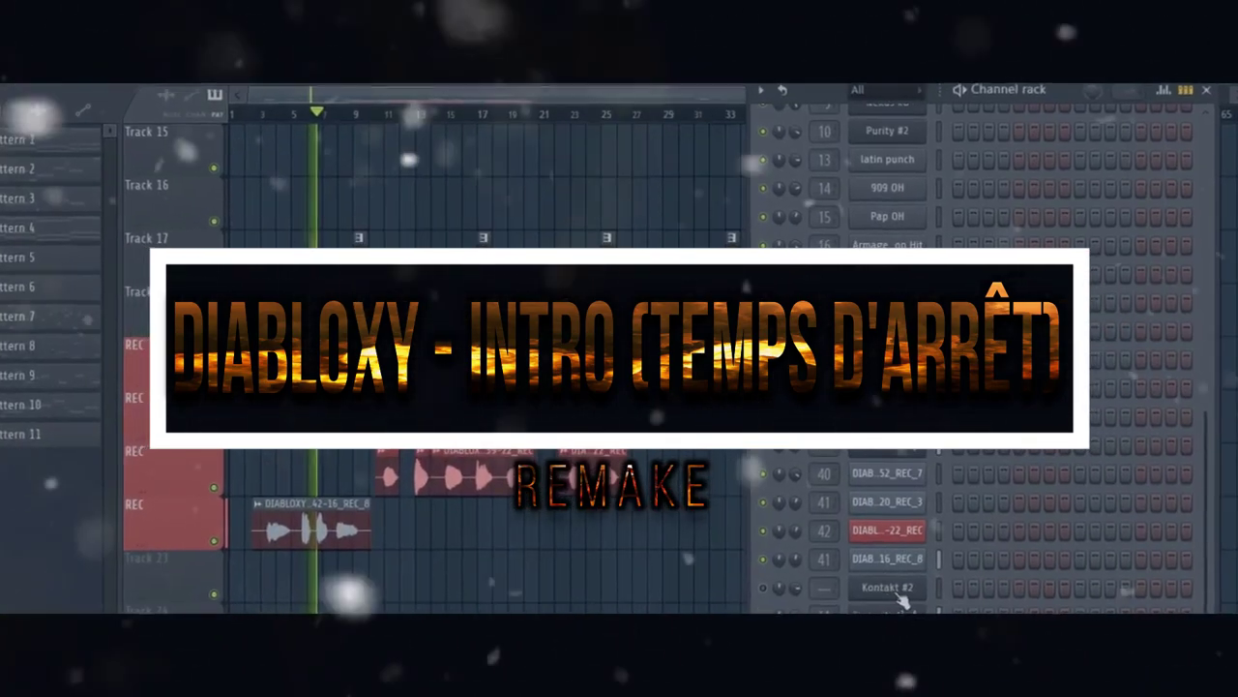
Look over the playlist from the recorded vocal clips up to Track 1 and check the mixer's track layout
left_click(900, 594)
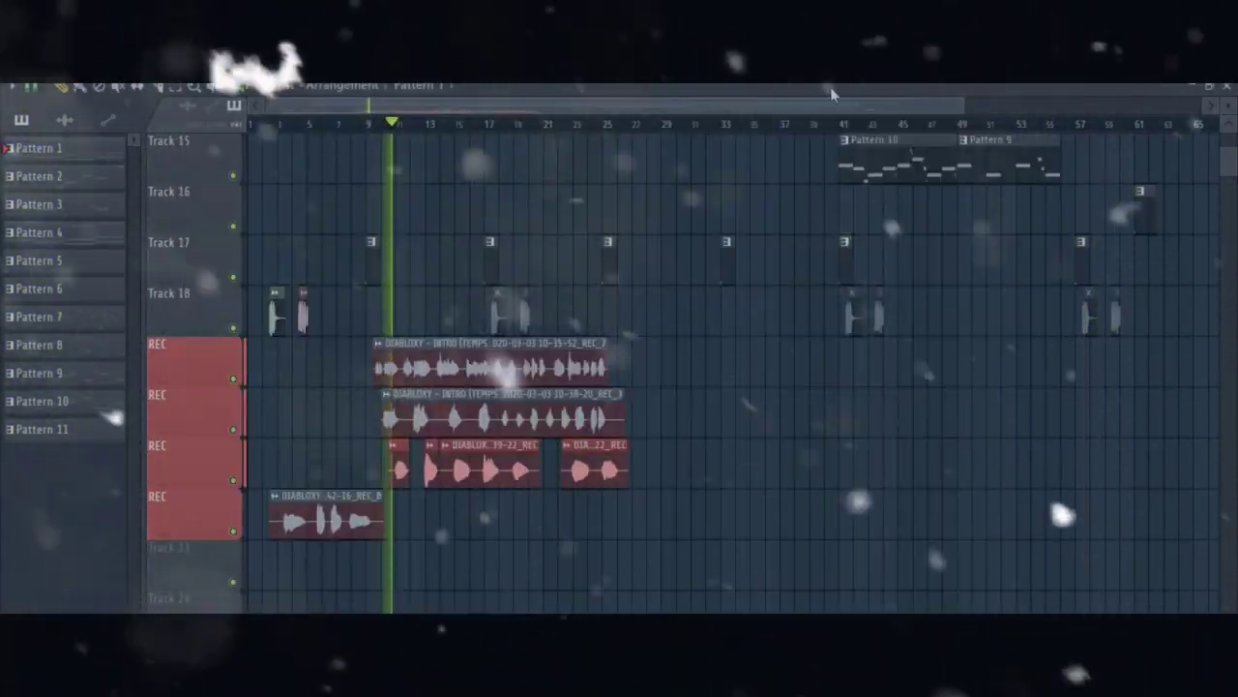
scroll(684, 295, "up", 2)
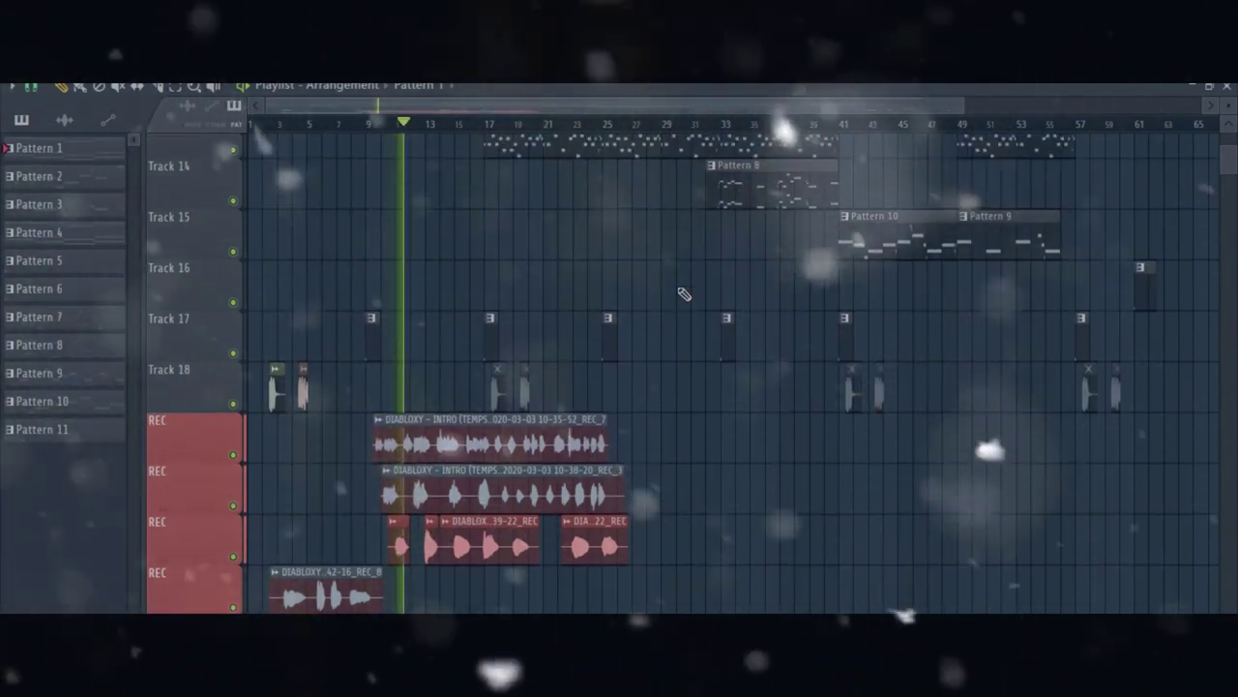
scroll(684, 294, "up", 15)
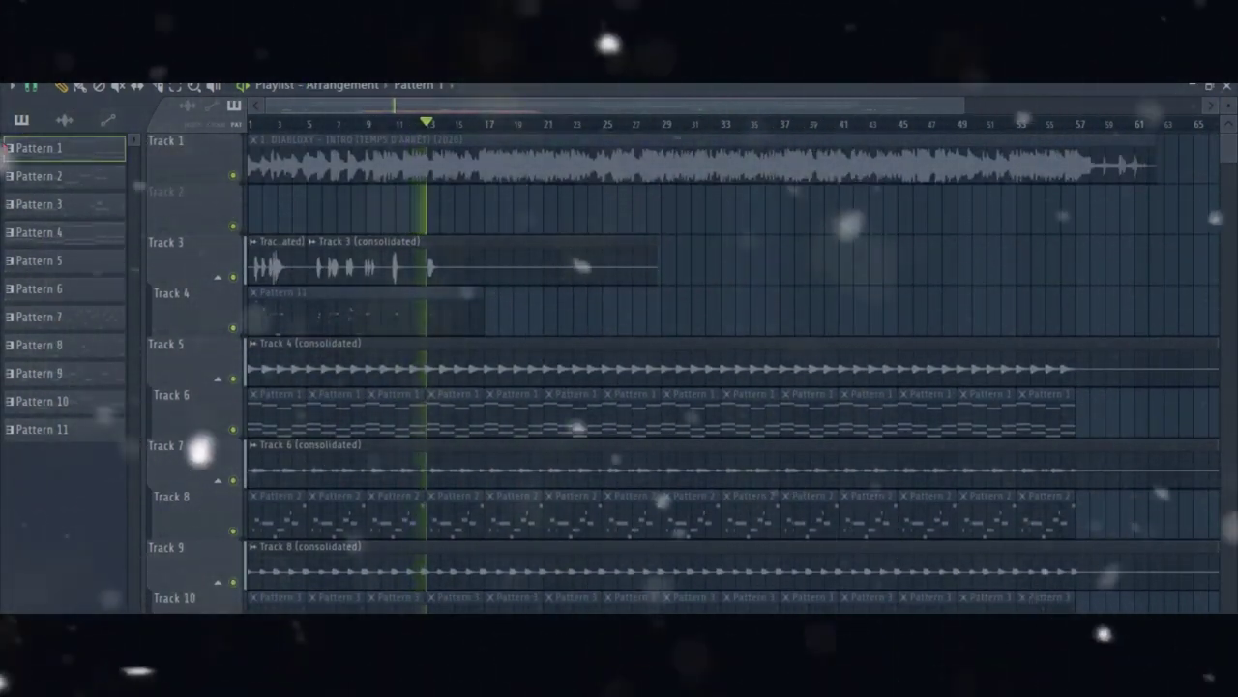
key("F9")
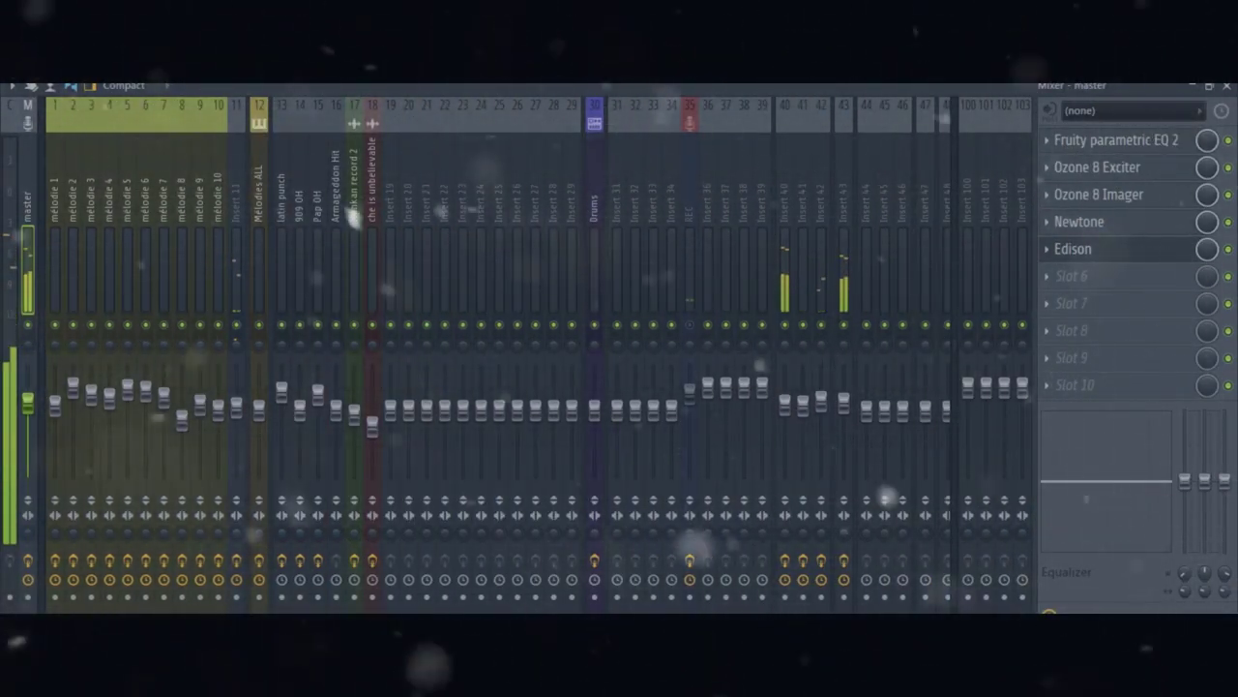
key("F5")
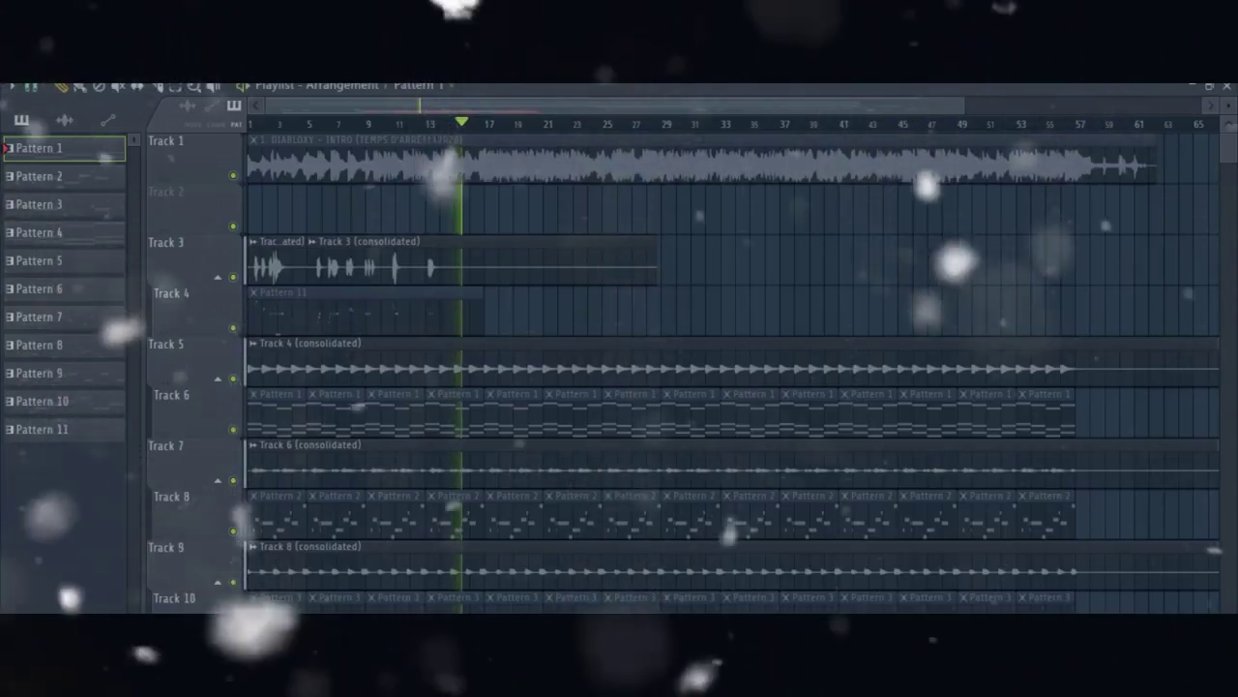
Open the piano roll of the Nexus channel in Pattern 1 and examine its chord notes
key("F7")
key("F6")
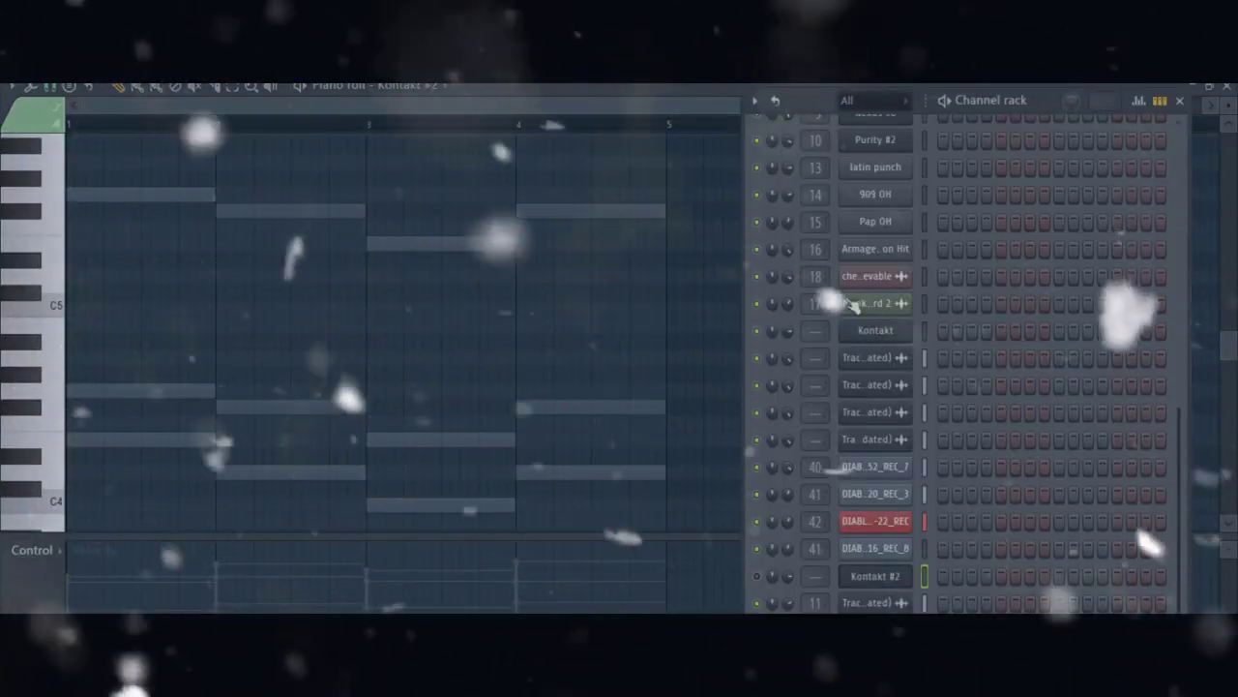
scroll(995, 328, "up", 8)
left_click(1008, 174)
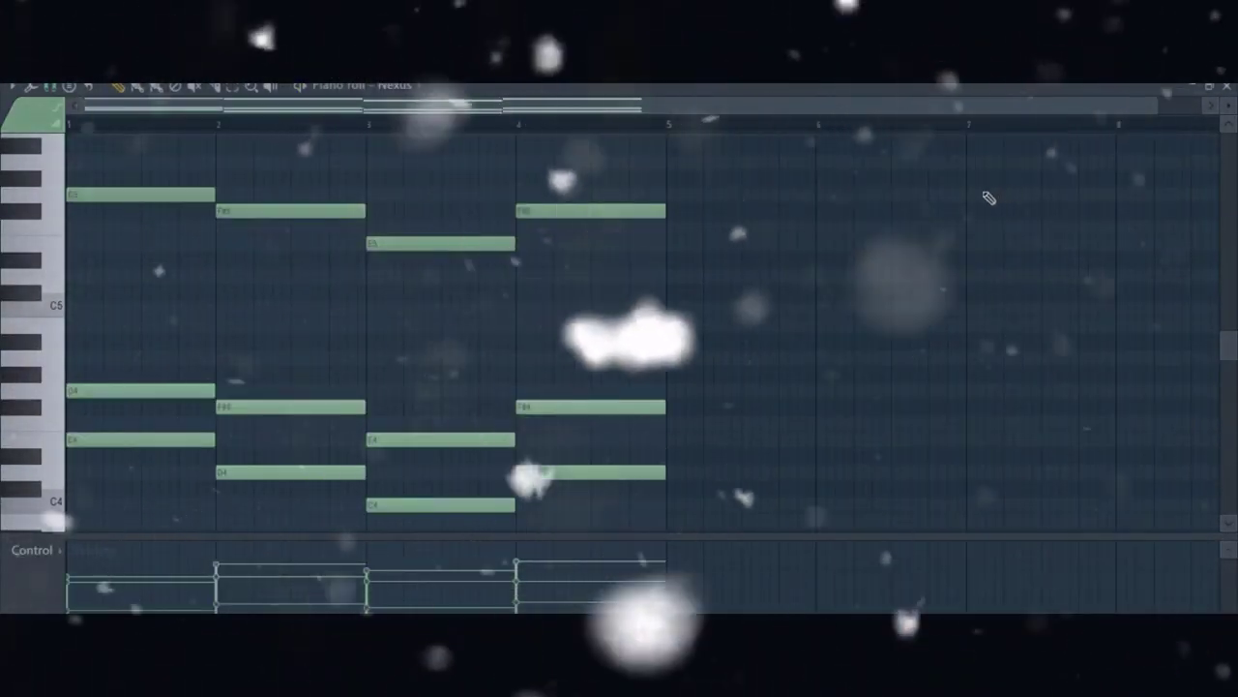
scroll(722, 246, "up", 3)
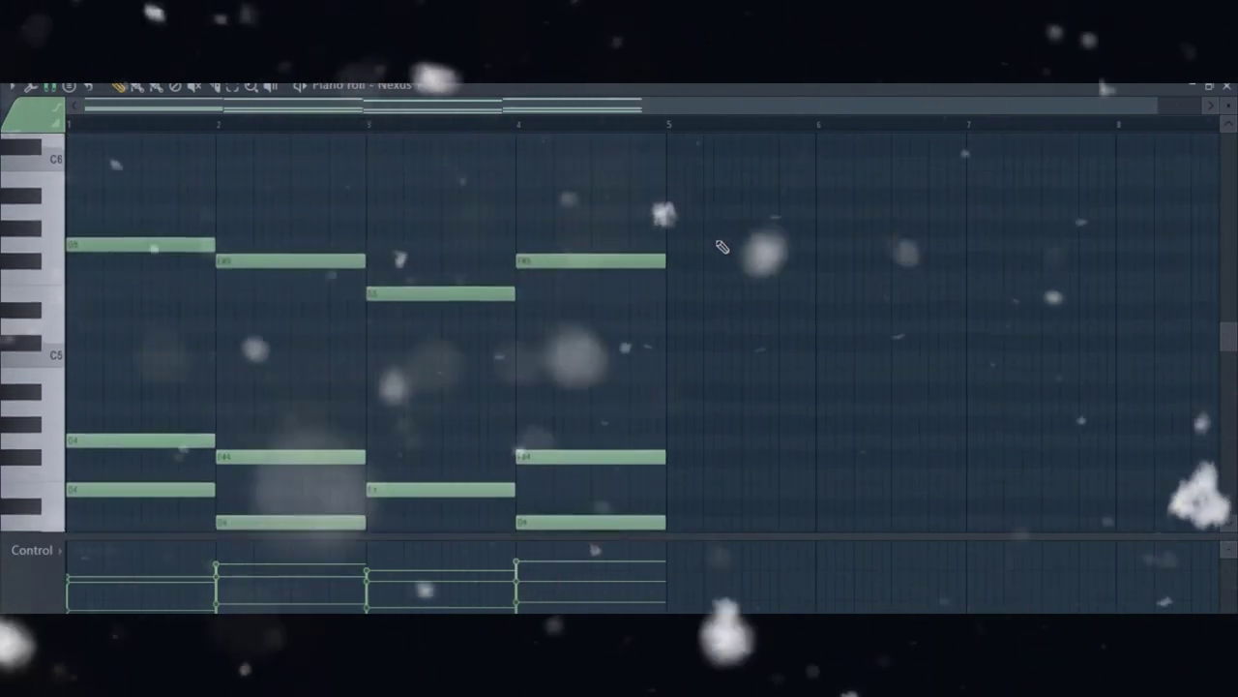
scroll(722, 247, "down", 3)
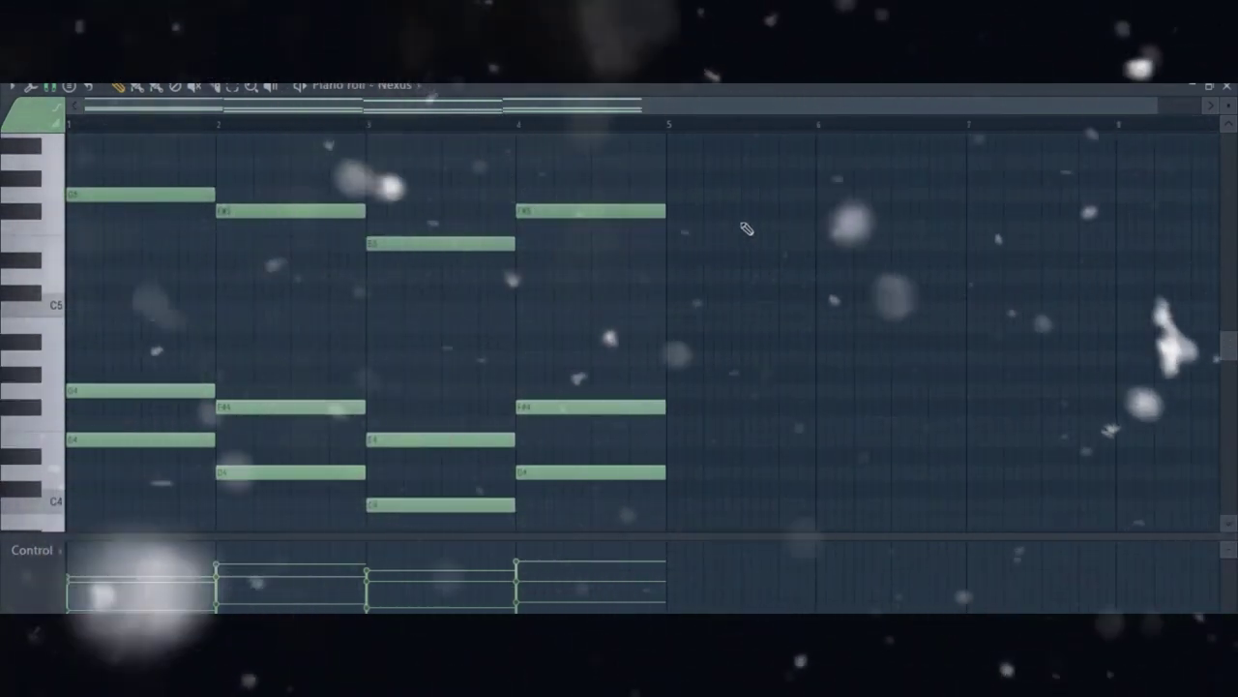
Inspect the iZotope Vinyl effect on the mélodie 7 mixer track and close its window
left_click(876, 66)
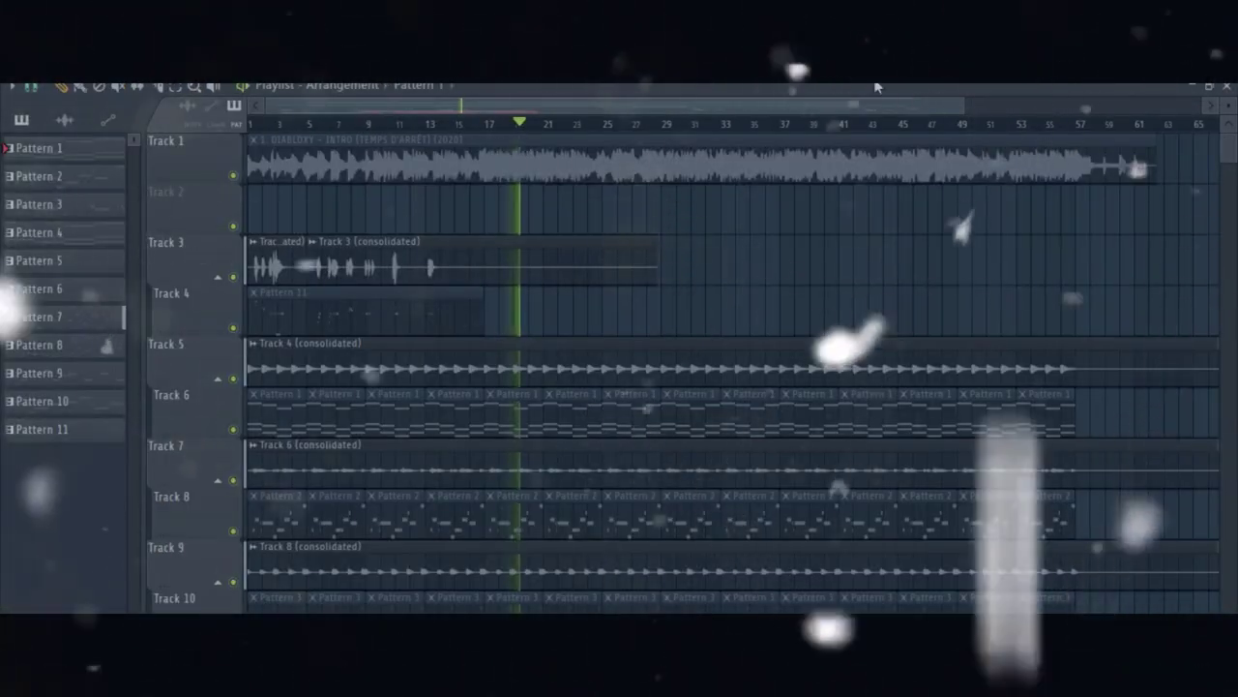
left_click(934, 68)
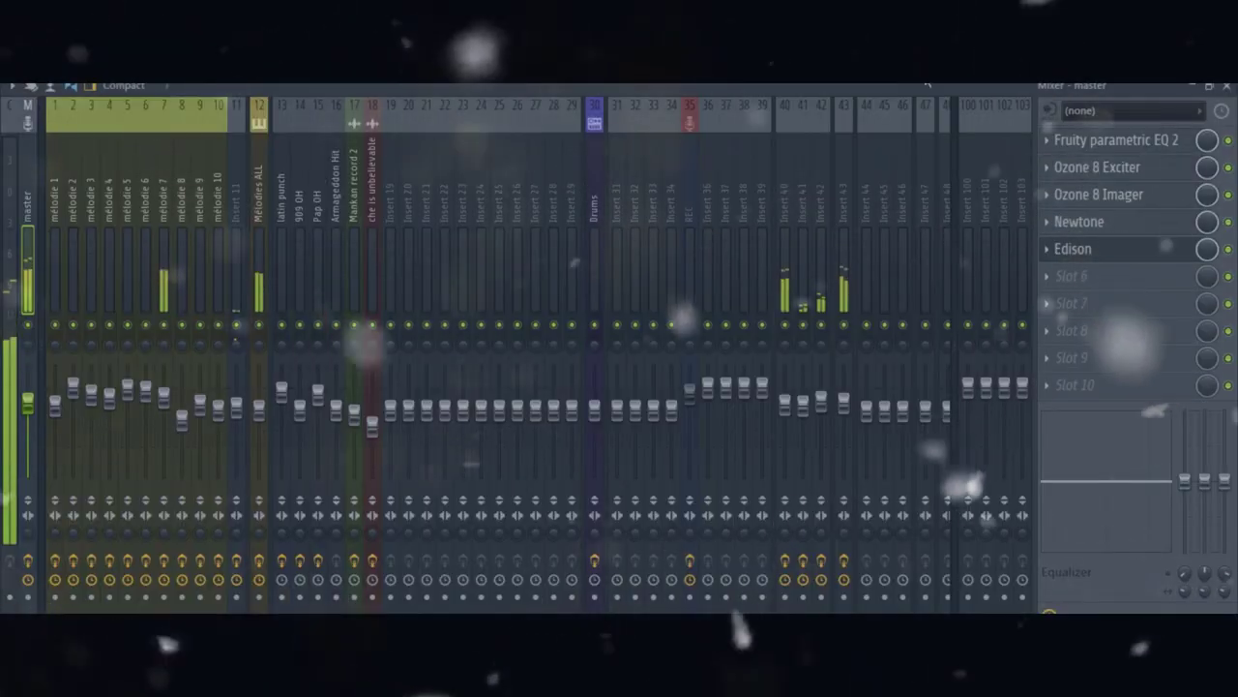
left_click(163, 240)
left_click(1077, 197)
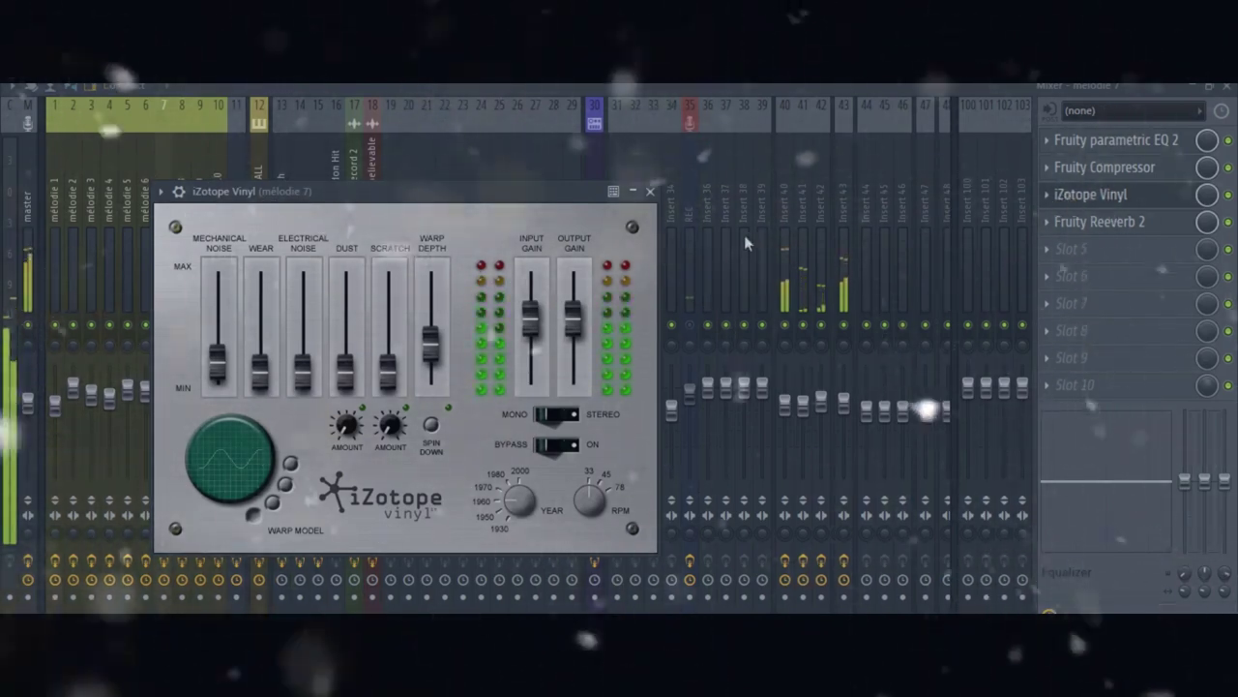
left_click(650, 191)
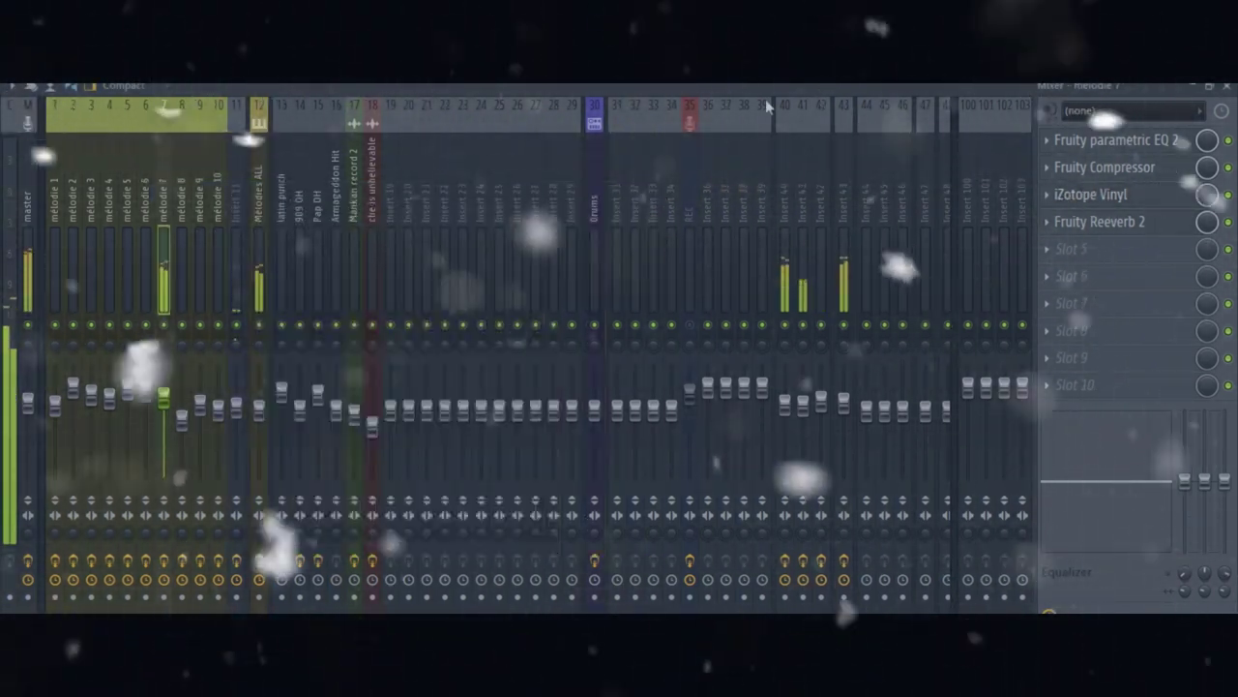
Return to the playlist and look over the arrangement of audio and pattern clips across its tracks
left_click(851, 60)
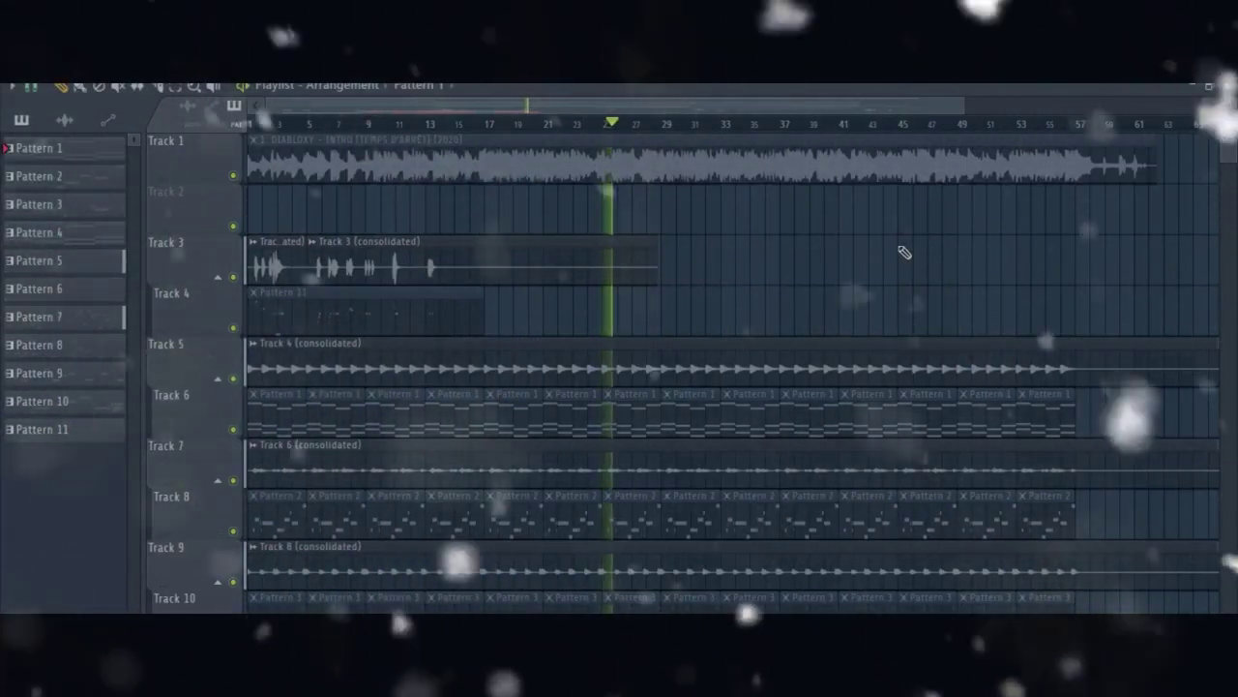
scroll(900, 249, "down", 6)
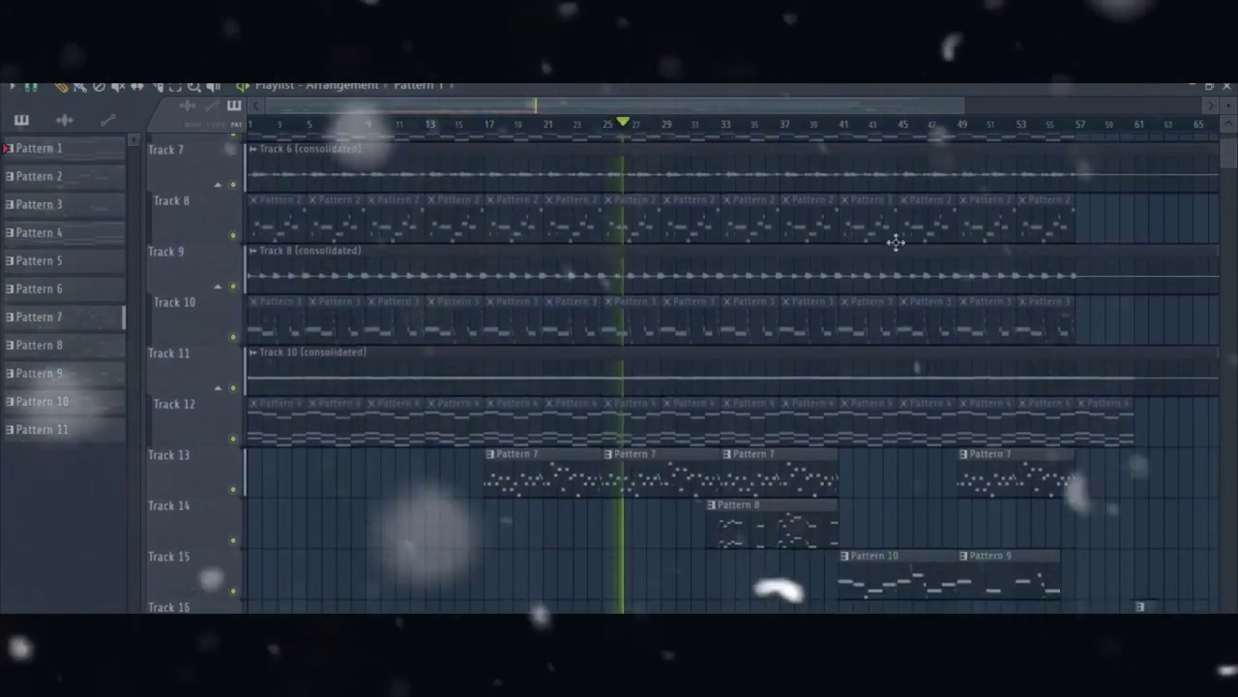
scroll(896, 242, "down", 5)
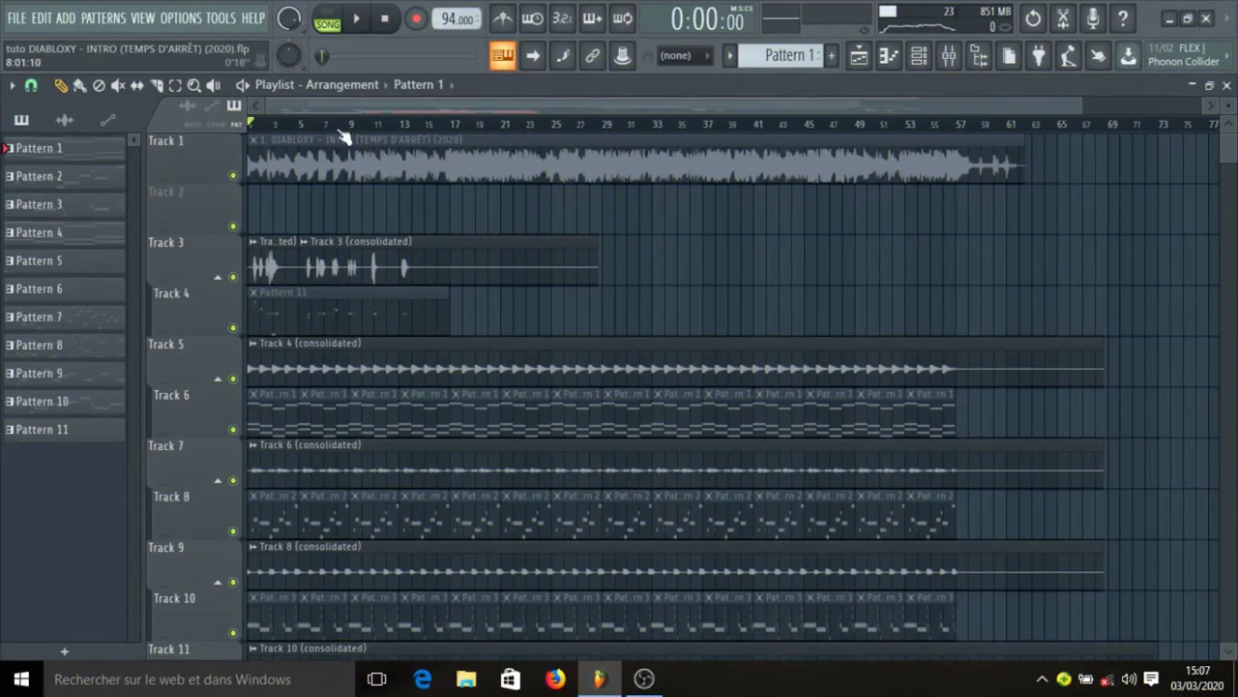
scroll(344, 136, "up", 5)
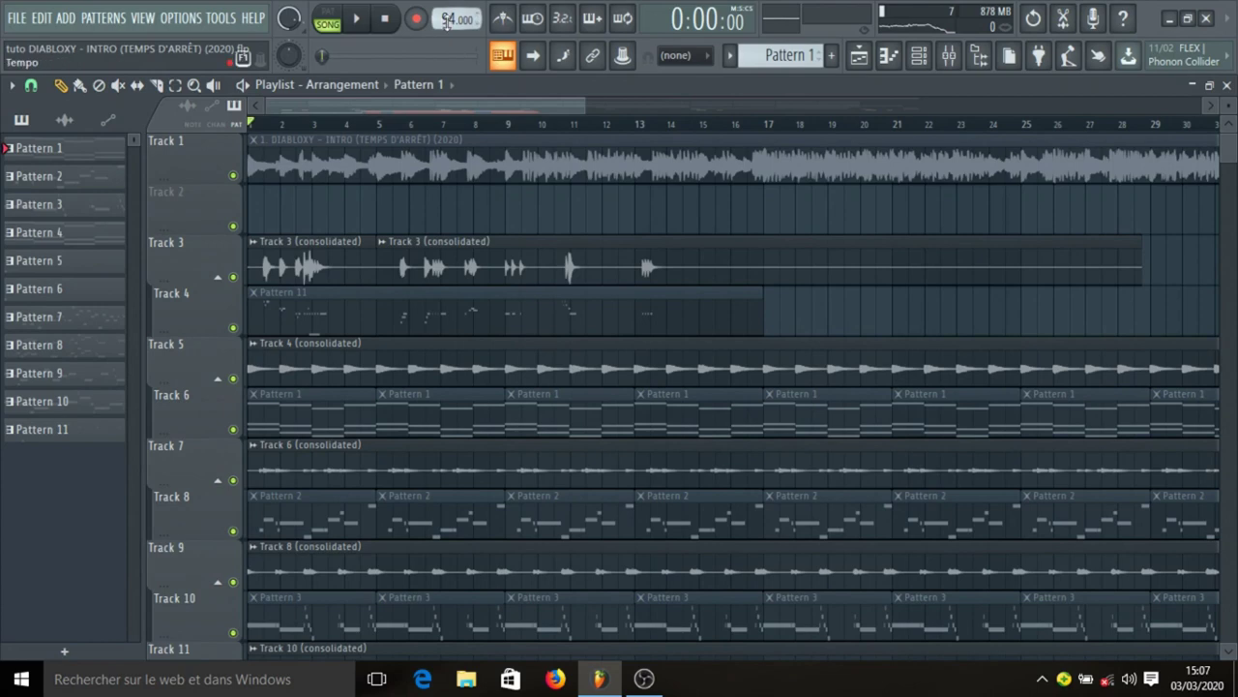
scroll(421, 136, "down", 3)
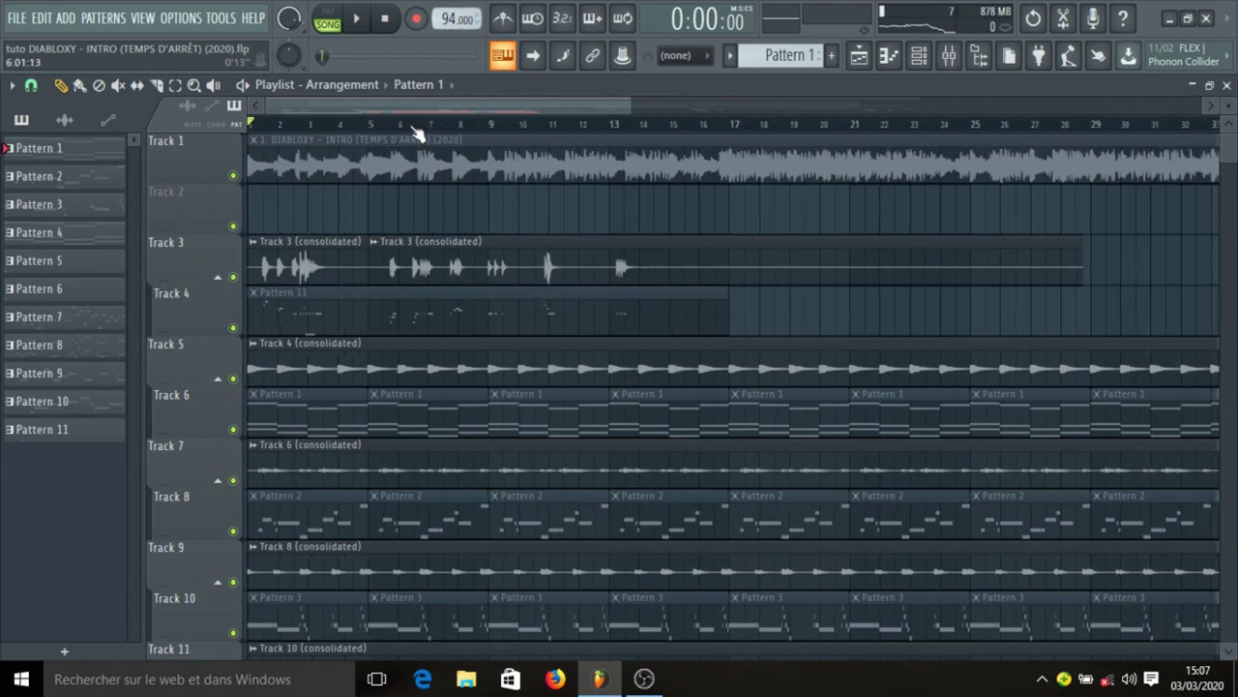
scroll(571, 232, "down", 4)
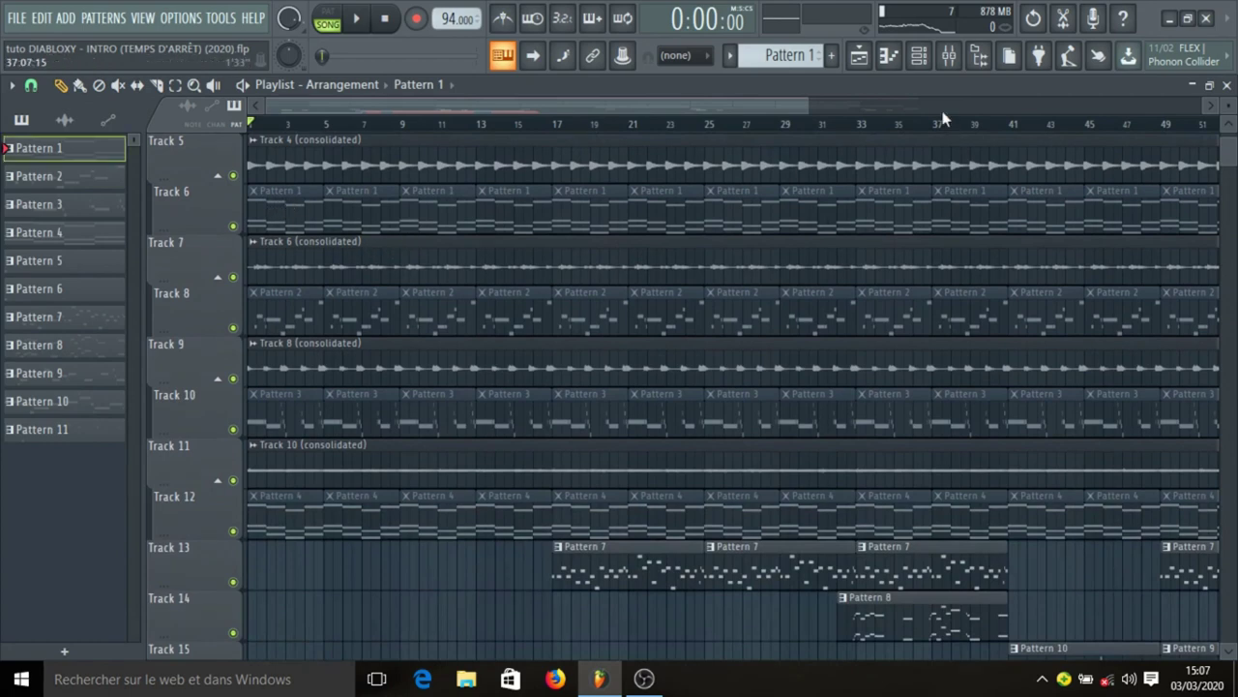
Open the Nexus instrument on channel 1 of the channel rack to check its preset and close it
left_click(919, 56)
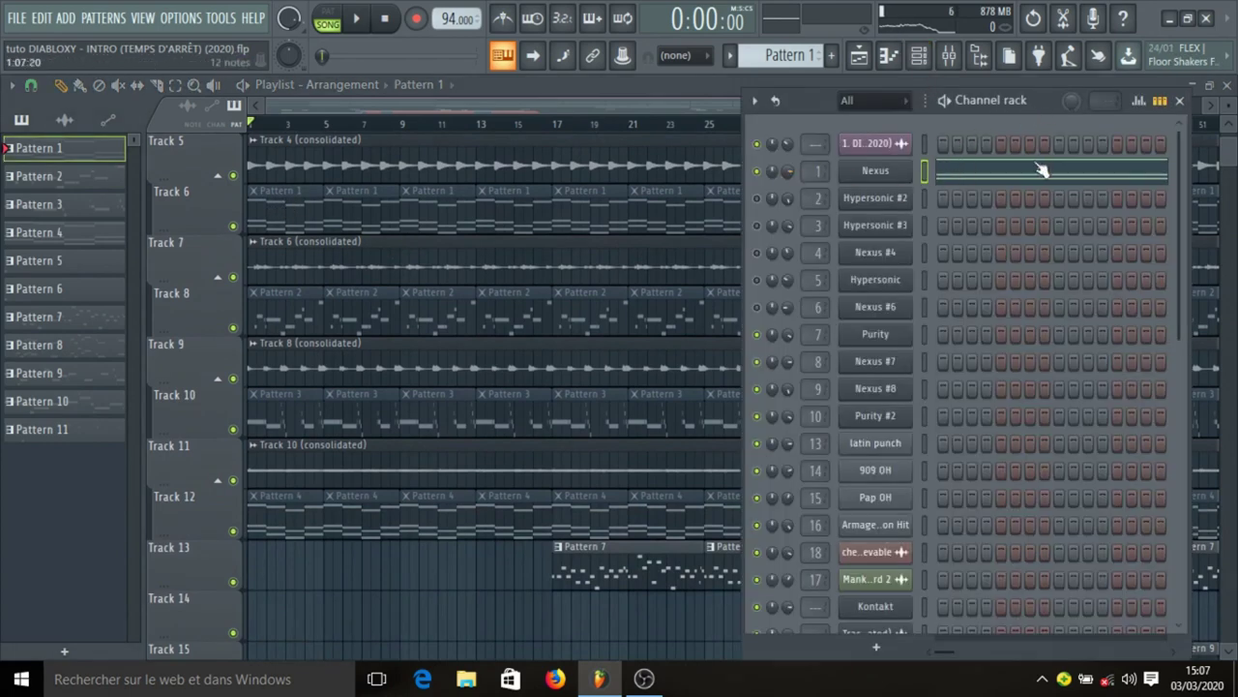
left_click(875, 171)
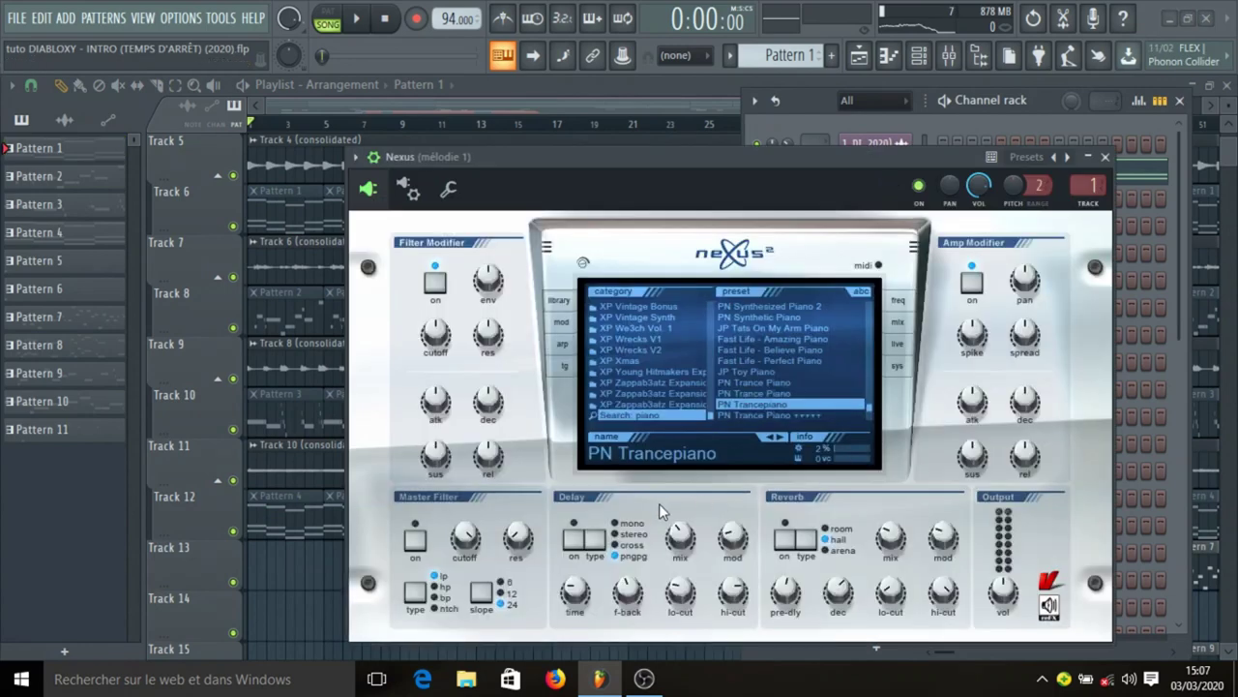
left_click(1105, 158)
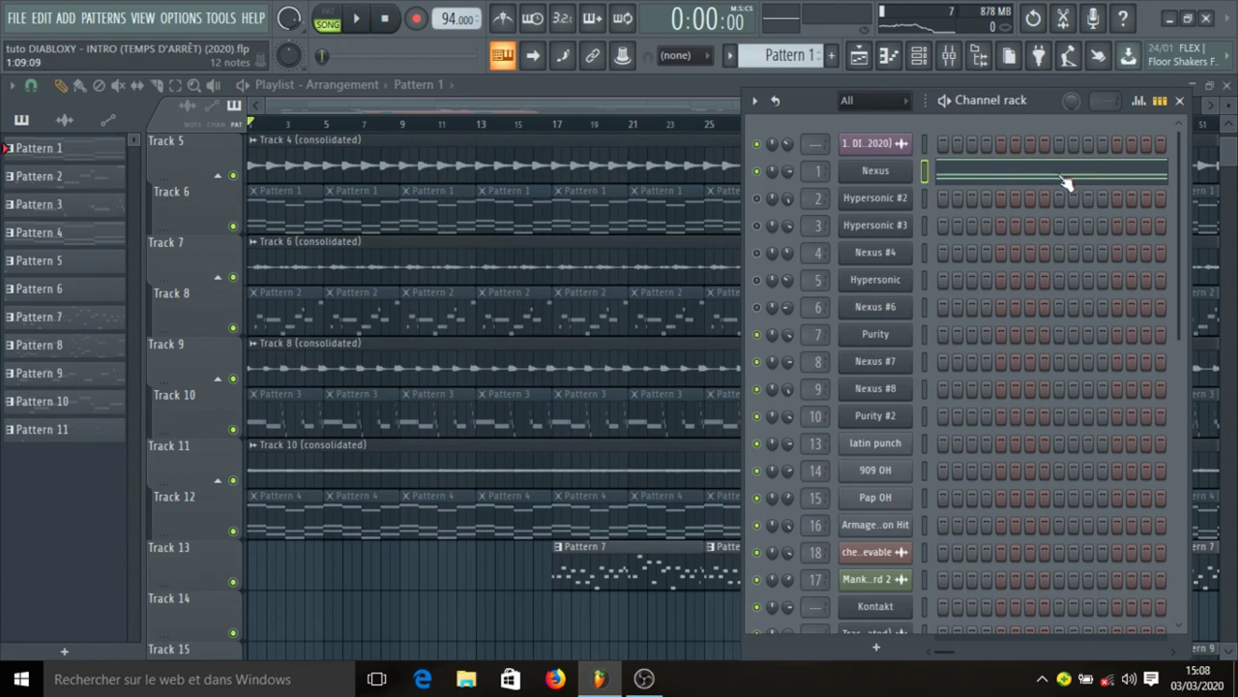
Open the Nexus piano roll for Pattern 1, play back the chord progression and stop it
left_click(1041, 176)
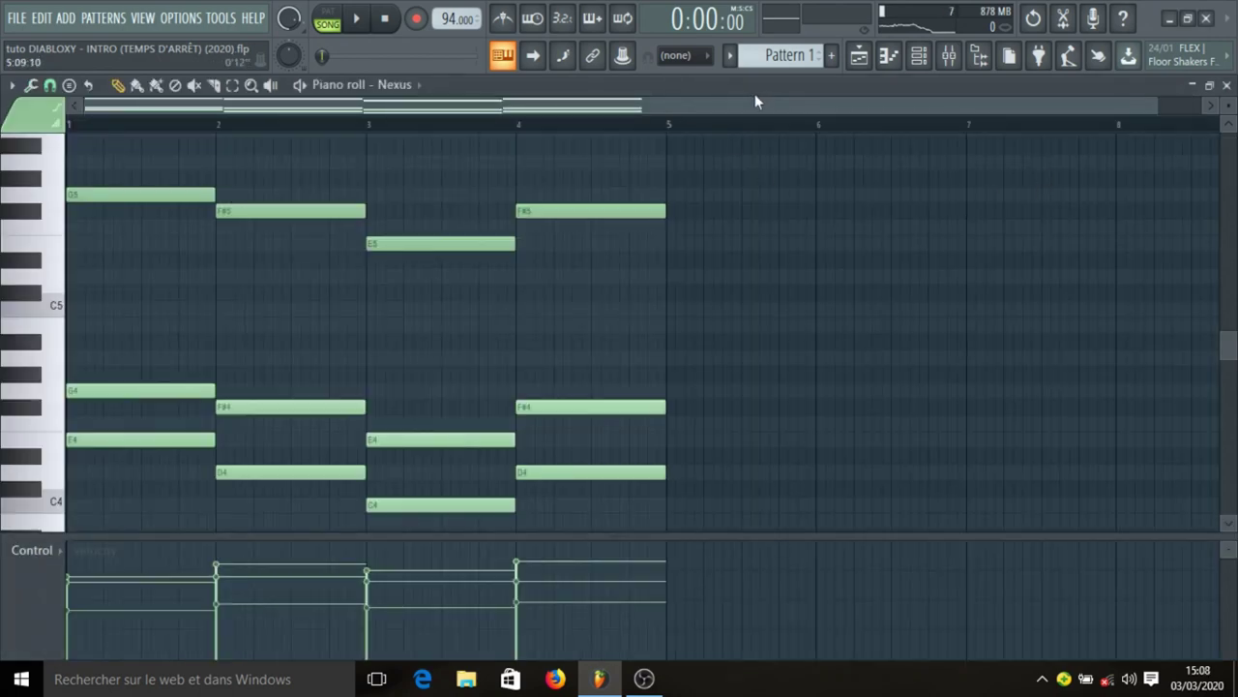
key("space")
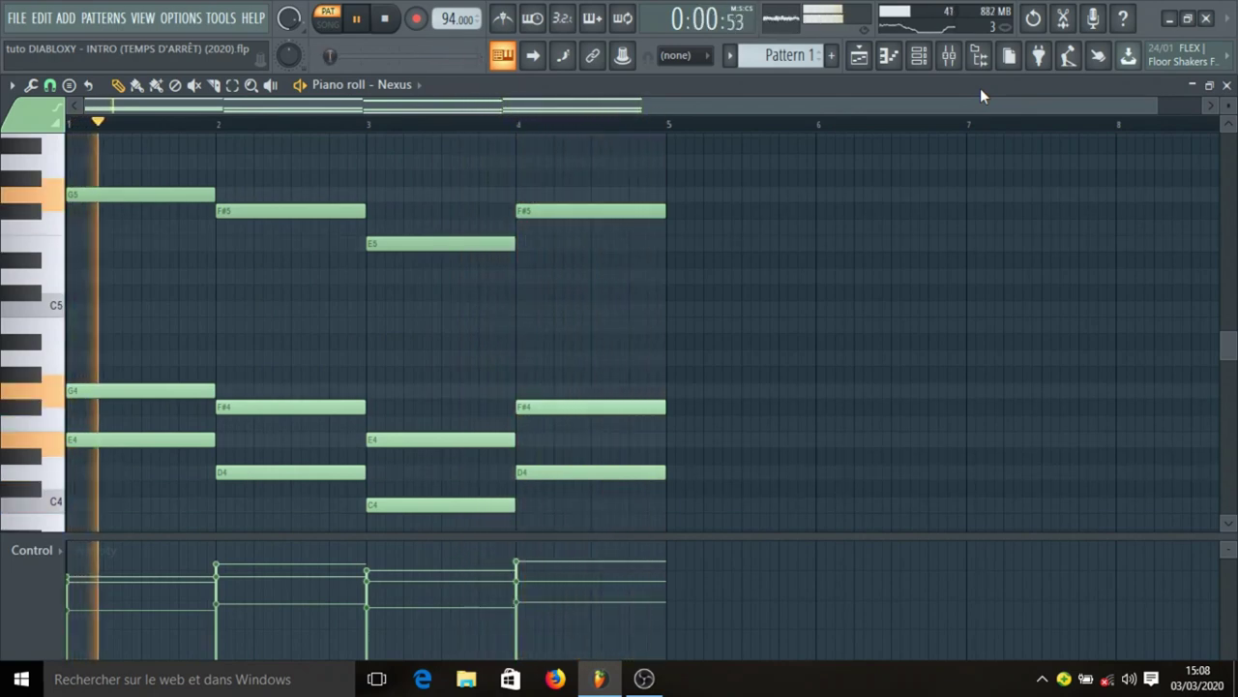
key("space")
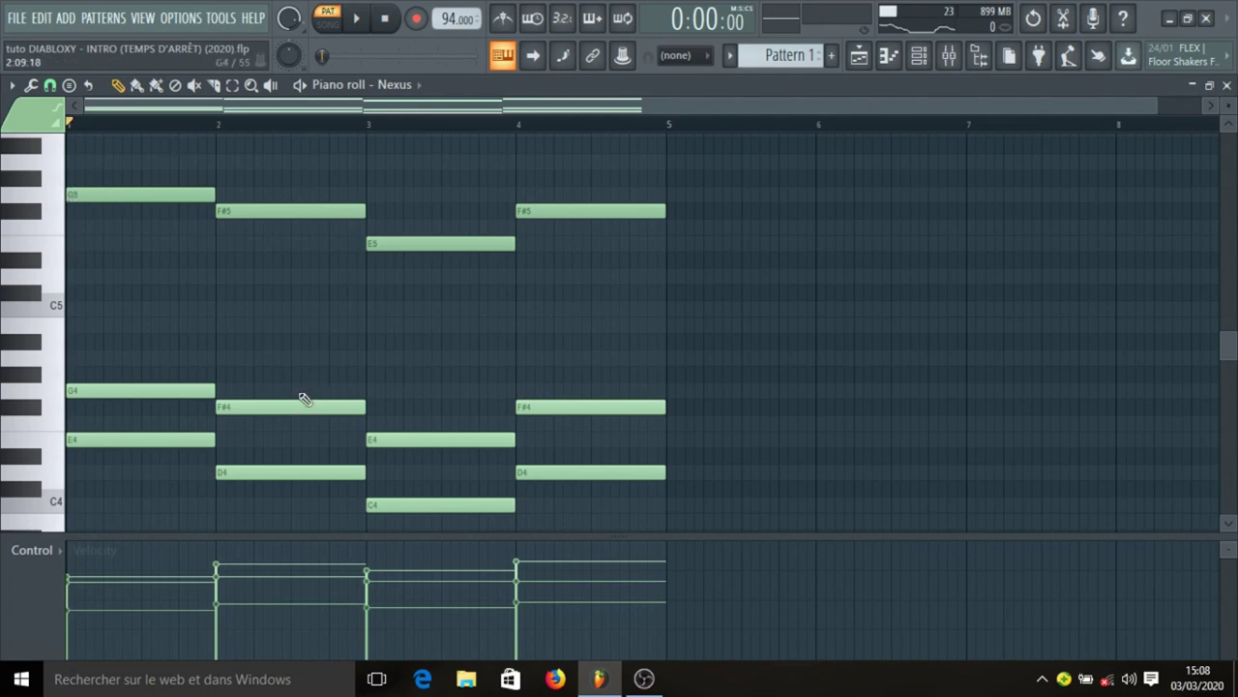
Review the chord notes and show the note pan values in the piano roll's control lane
scroll(741, 295, "down", 2)
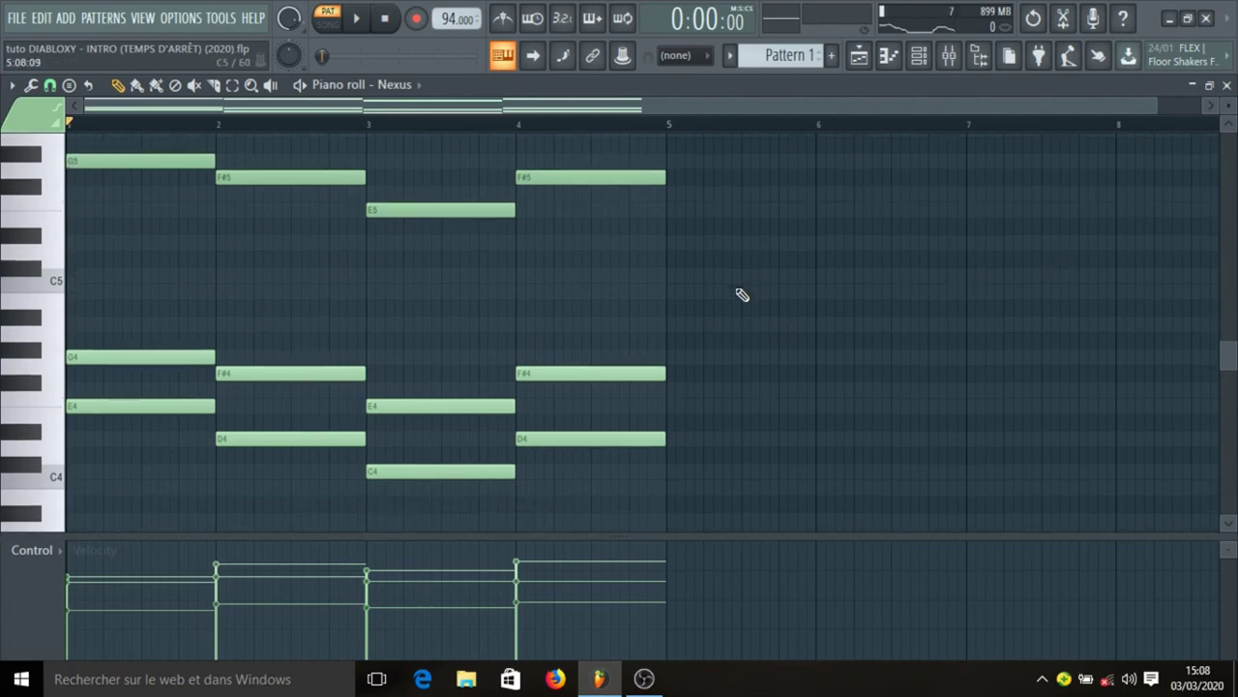
scroll(742, 295, "up", 2)
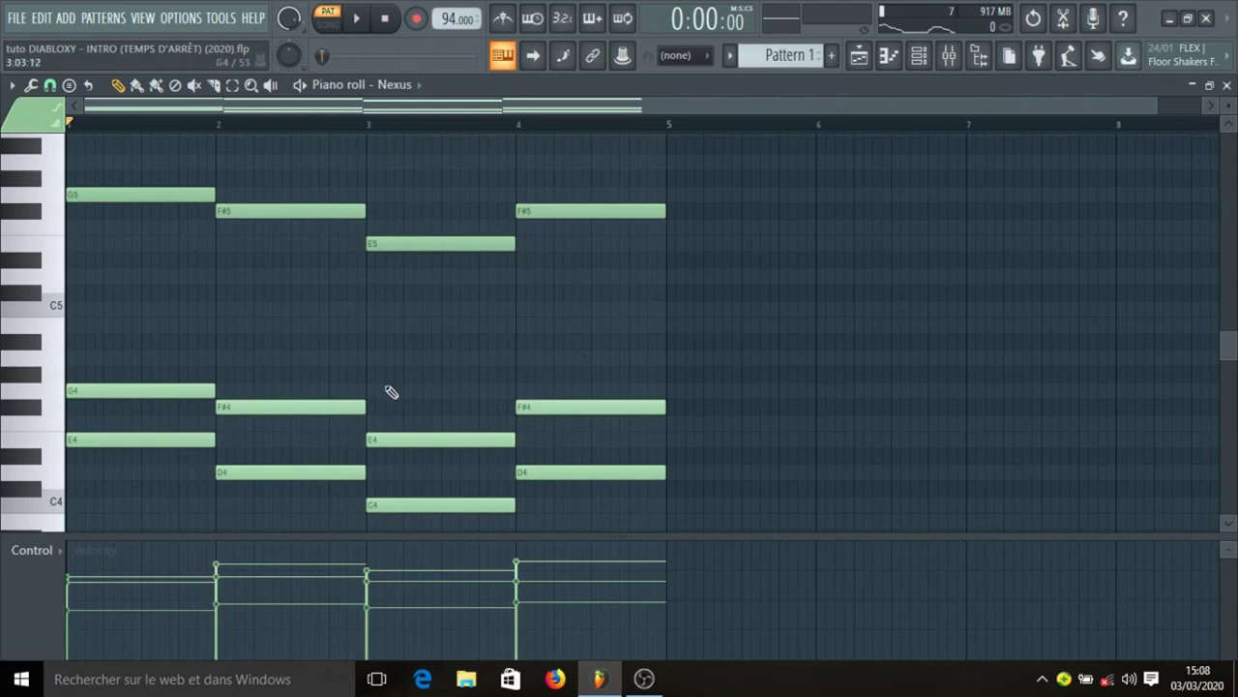
left_click(32, 553)
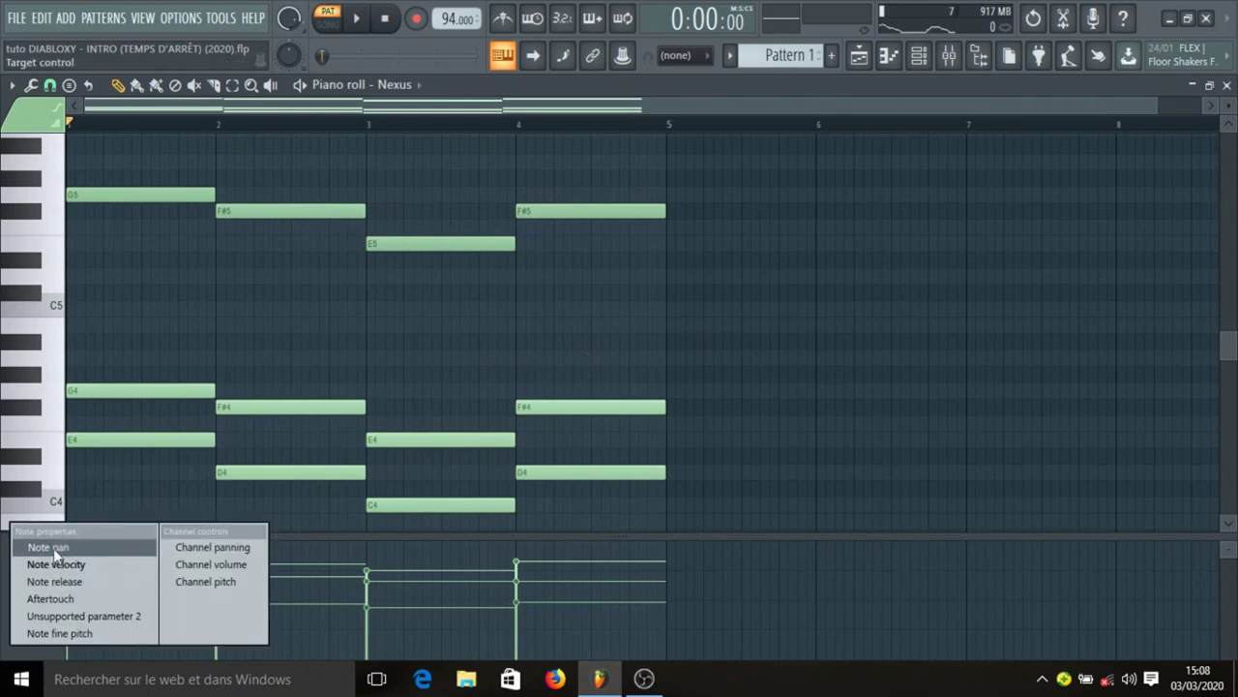
left_click(53, 547)
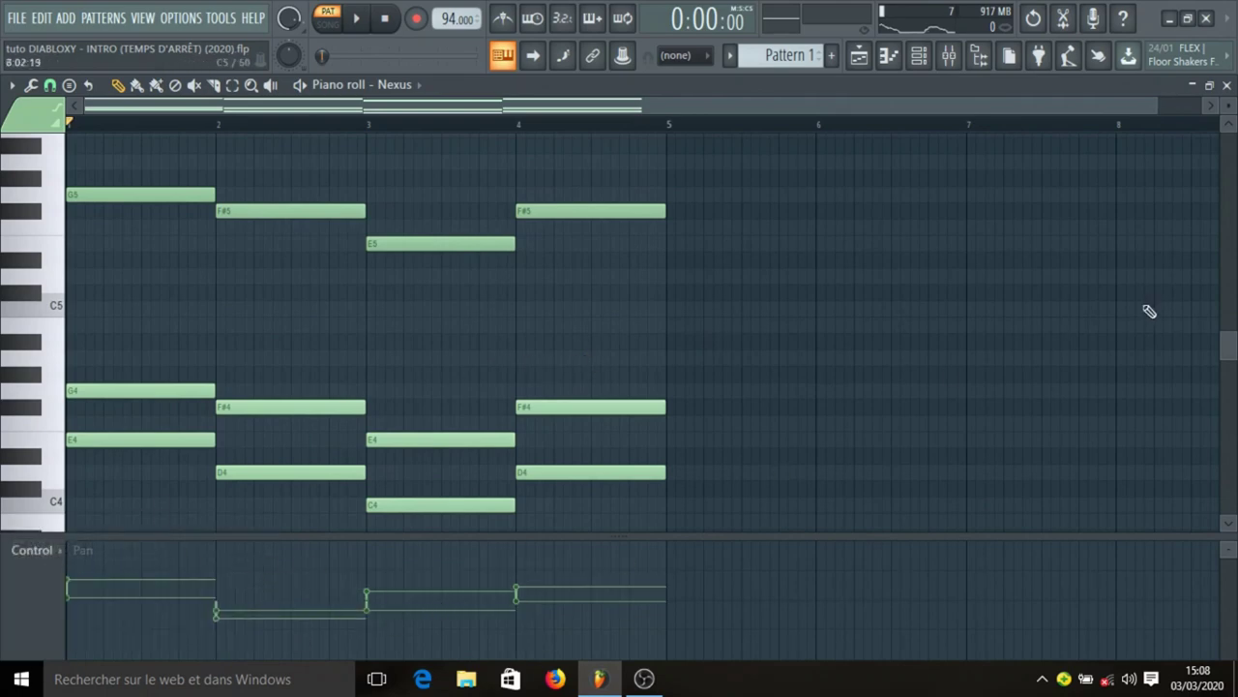
Return to the playlist, make Pattern 2 the active pattern and check which channel it uses in the channel rack
left_click(858, 60)
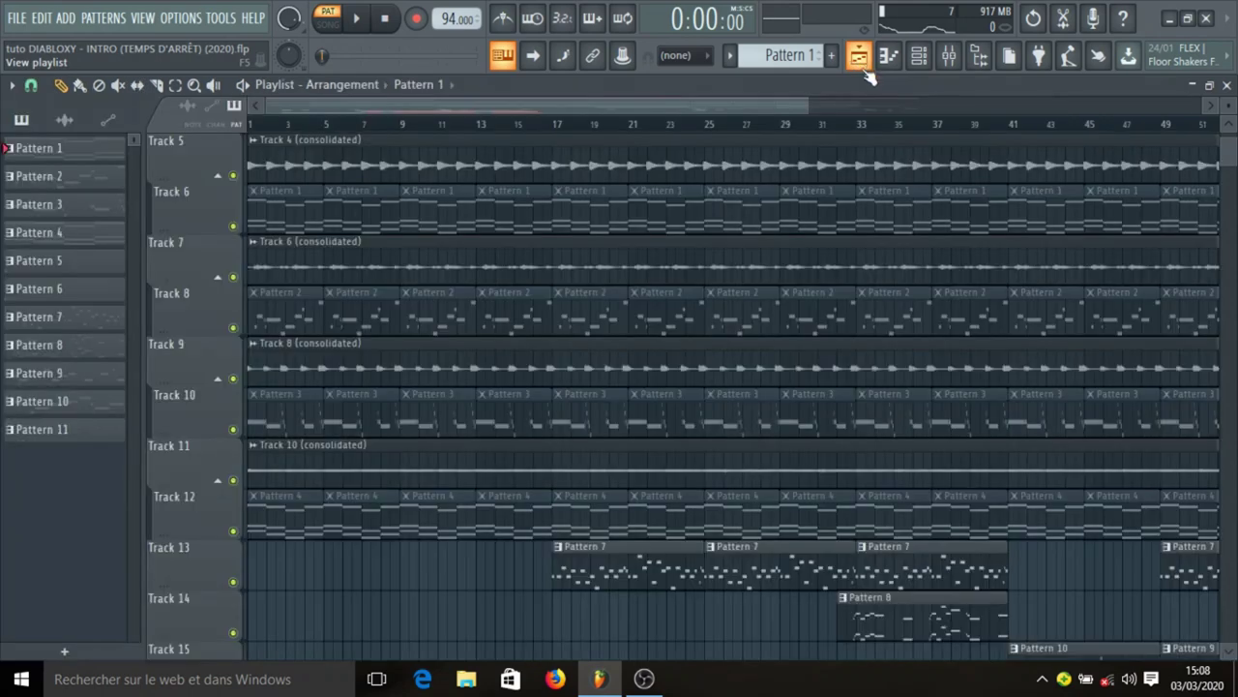
scroll(483, 299, "up", 3)
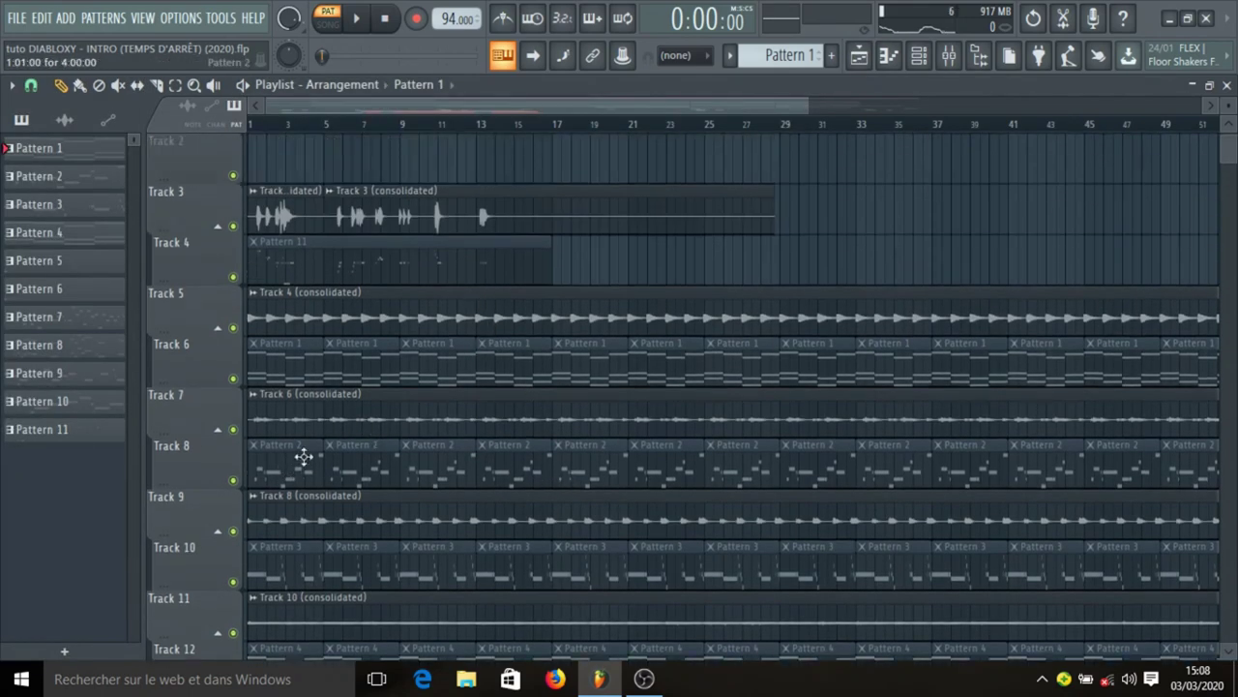
left_click(922, 65)
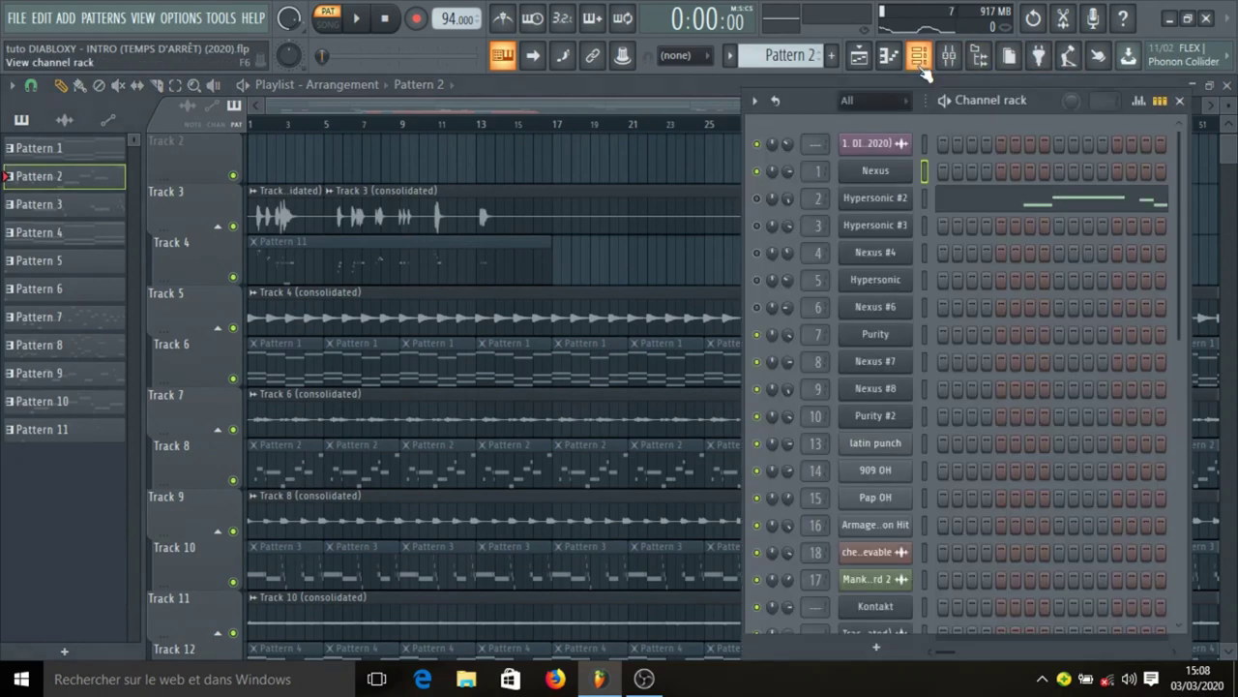
left_click(921, 68)
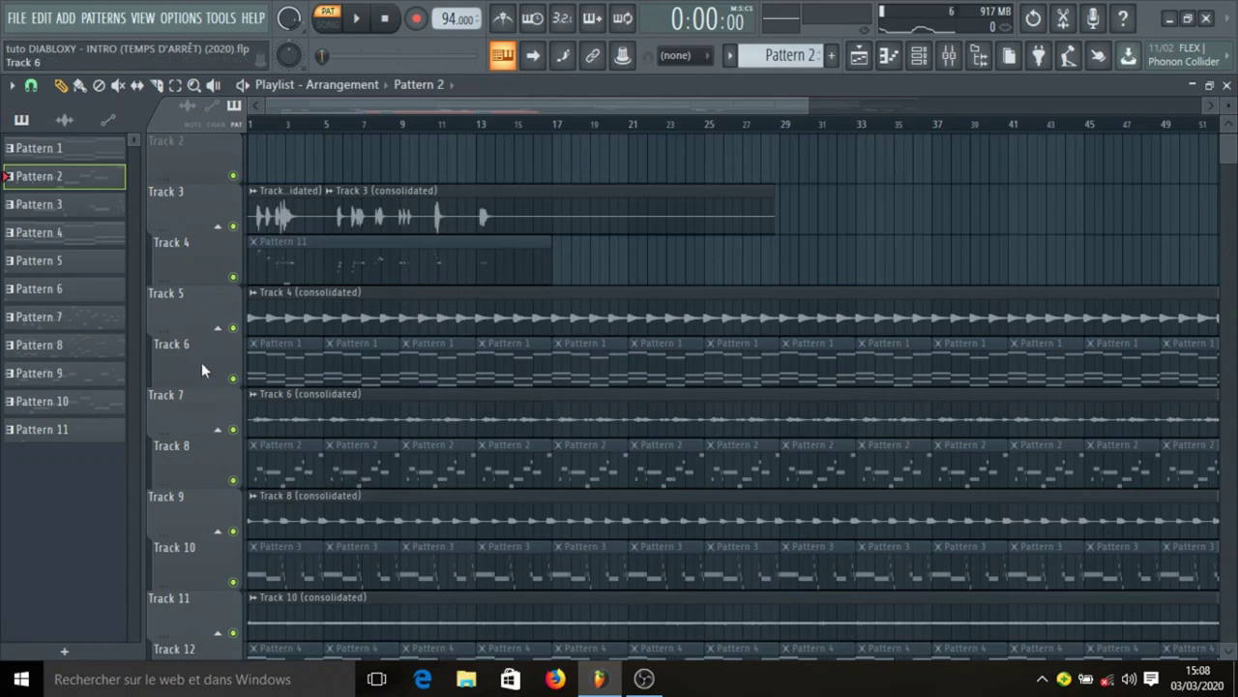
Show the options for consolidating a playlist track from track start or song start, without applying either
right_click(194, 302)
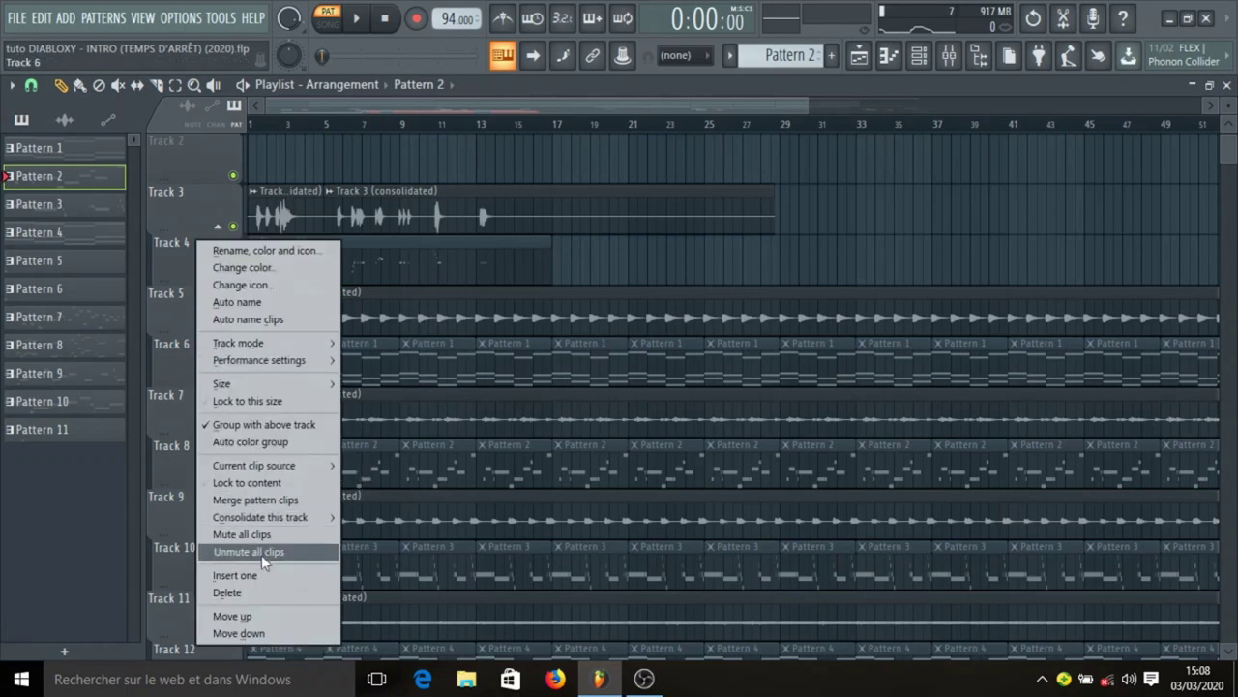
mouse_move(264, 521)
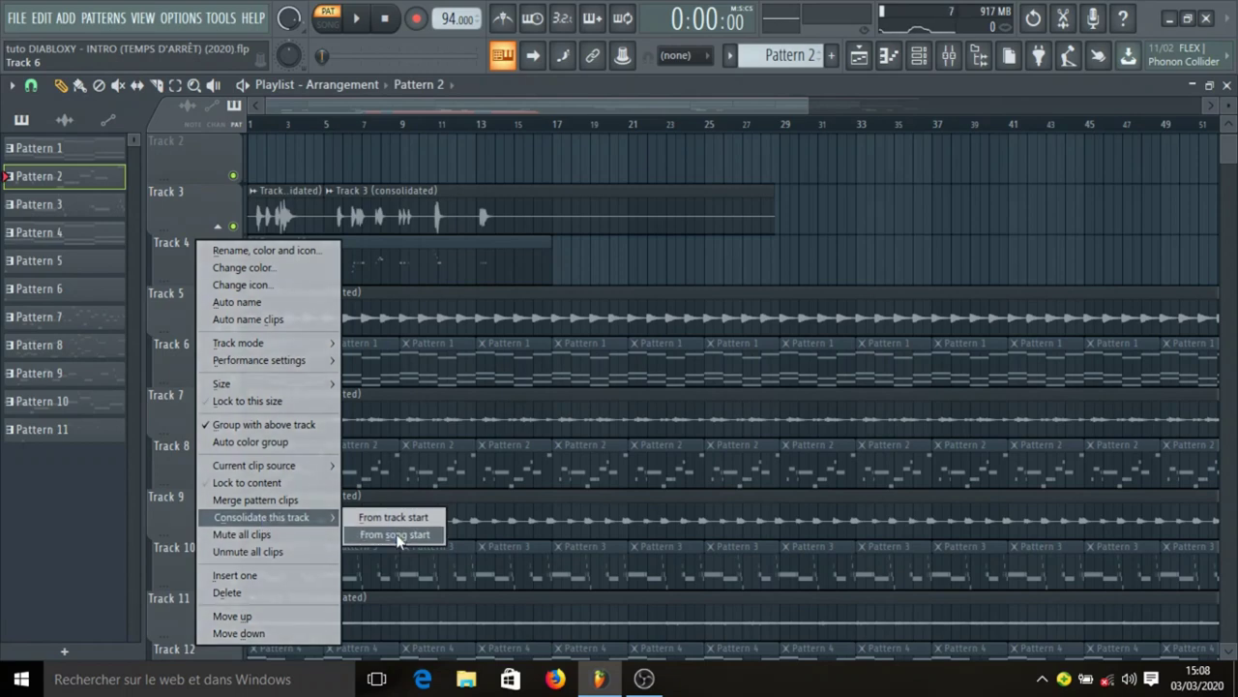
left_click(704, 84)
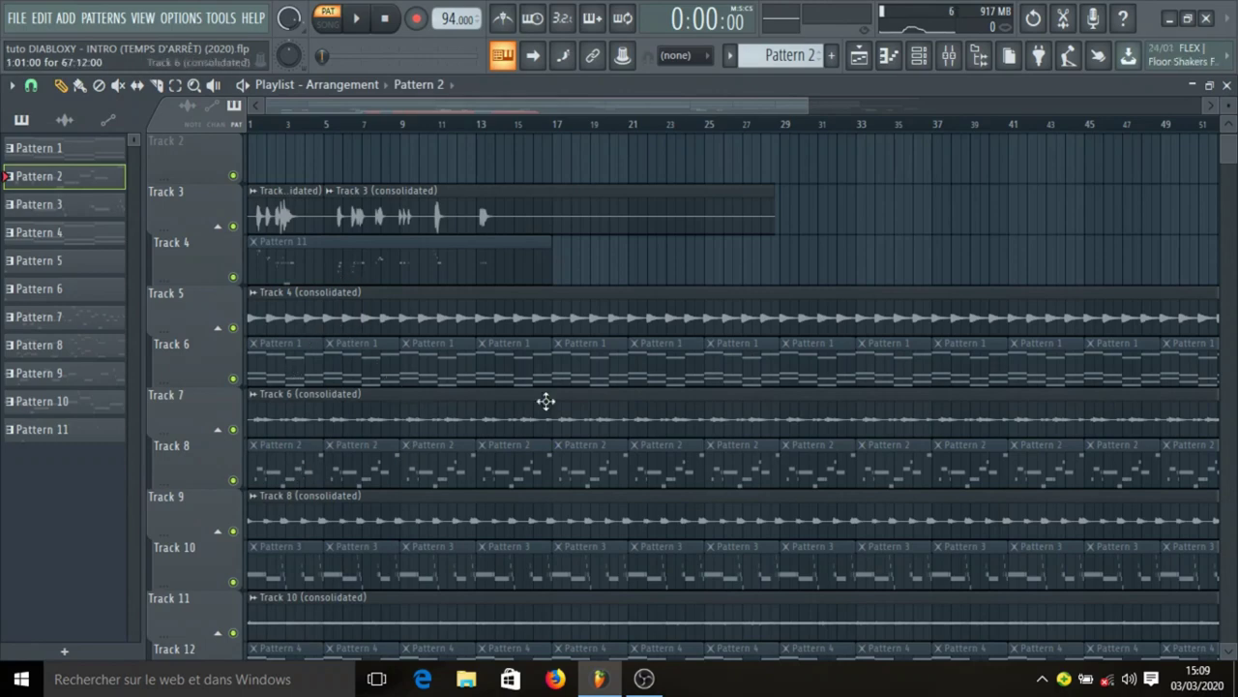
Open the Hypersonic #2 instrument on channel 2 of the channel rack to check its patches and close it
left_click(915, 56)
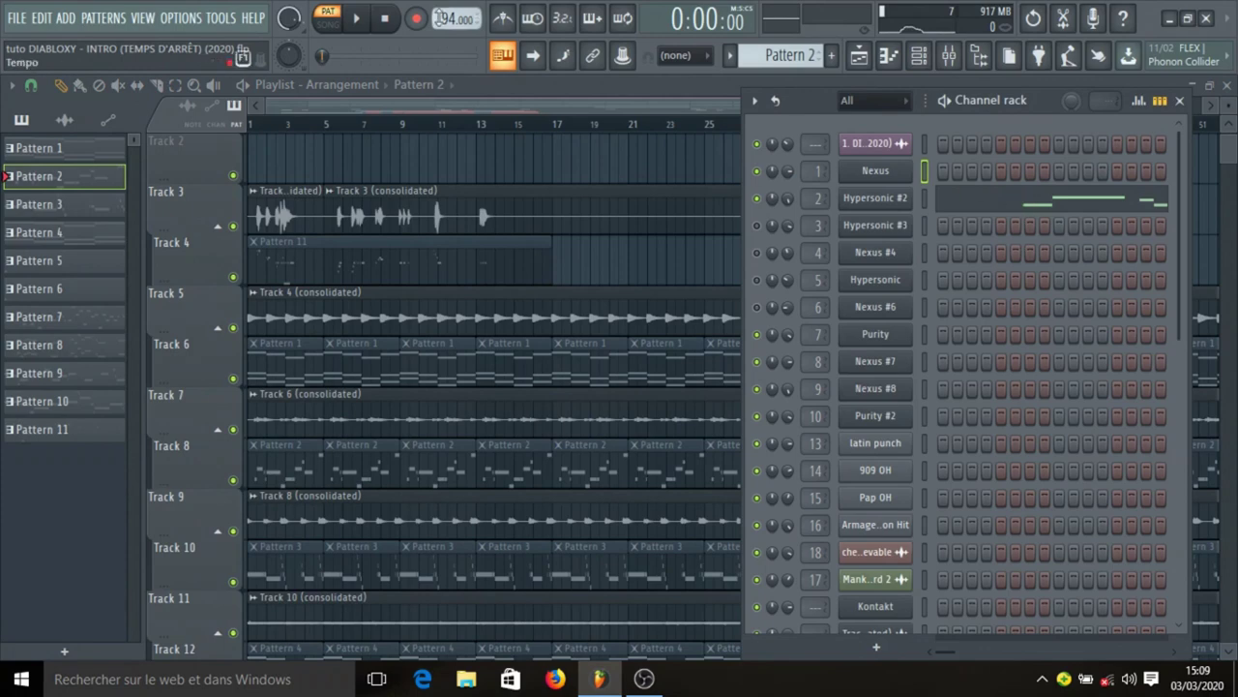
left_click(889, 201)
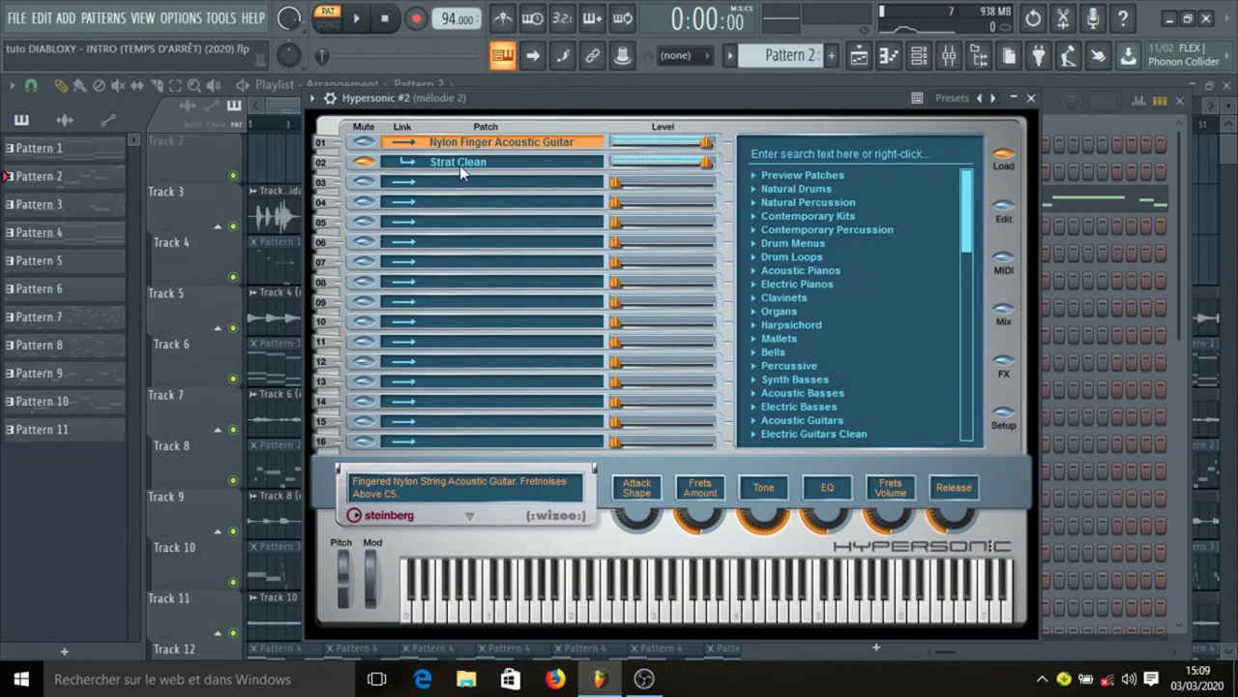
left_click(1031, 99)
Open the Hypersonic #2 piano roll for Pattern 2, play back the melody and stop it
left_click(997, 201)
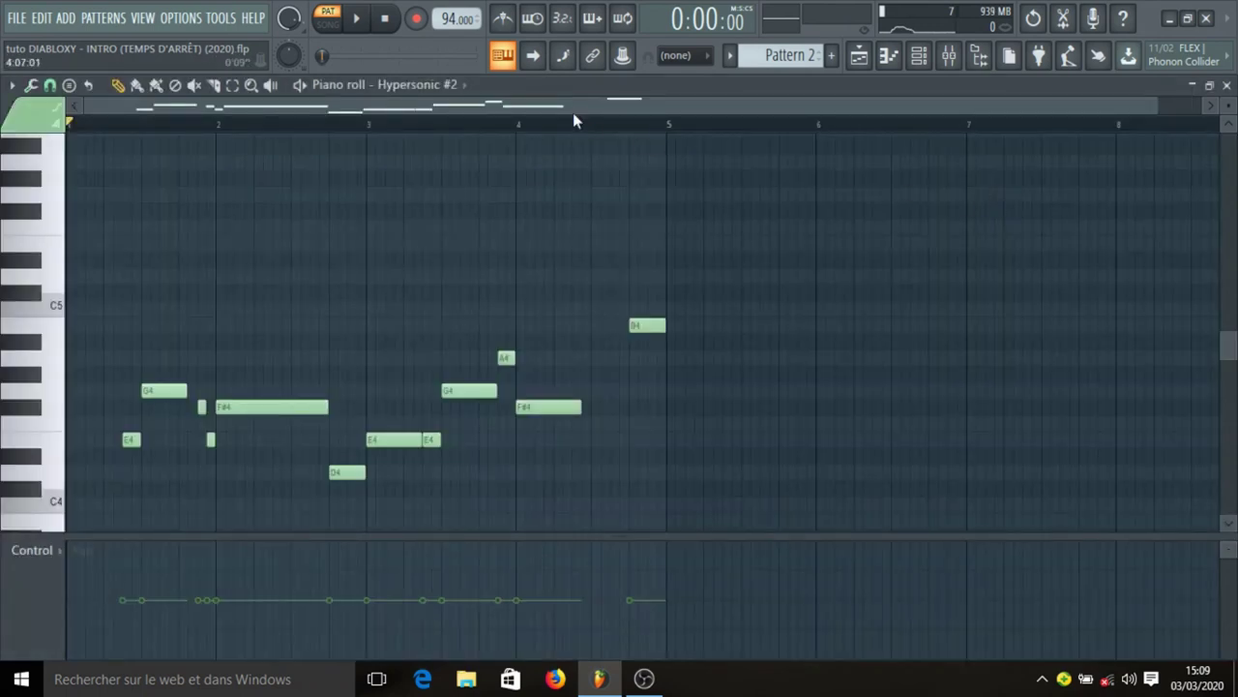
key("space")
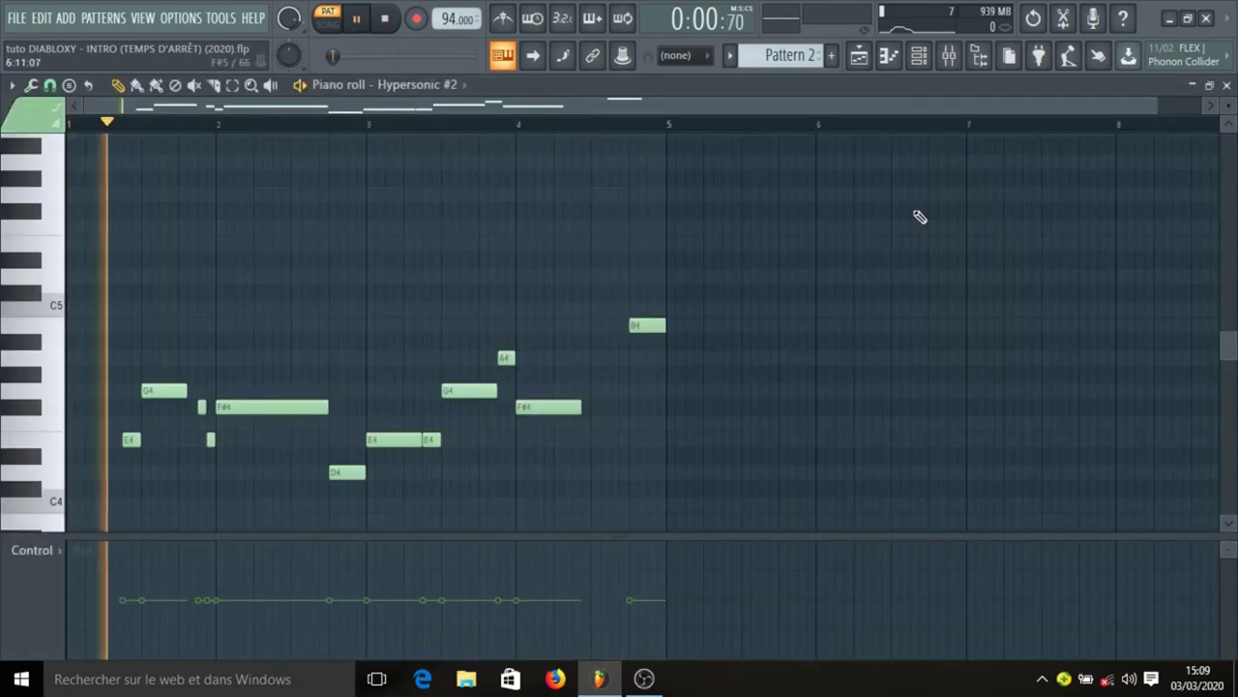
scroll(982, 216, "down", 1)
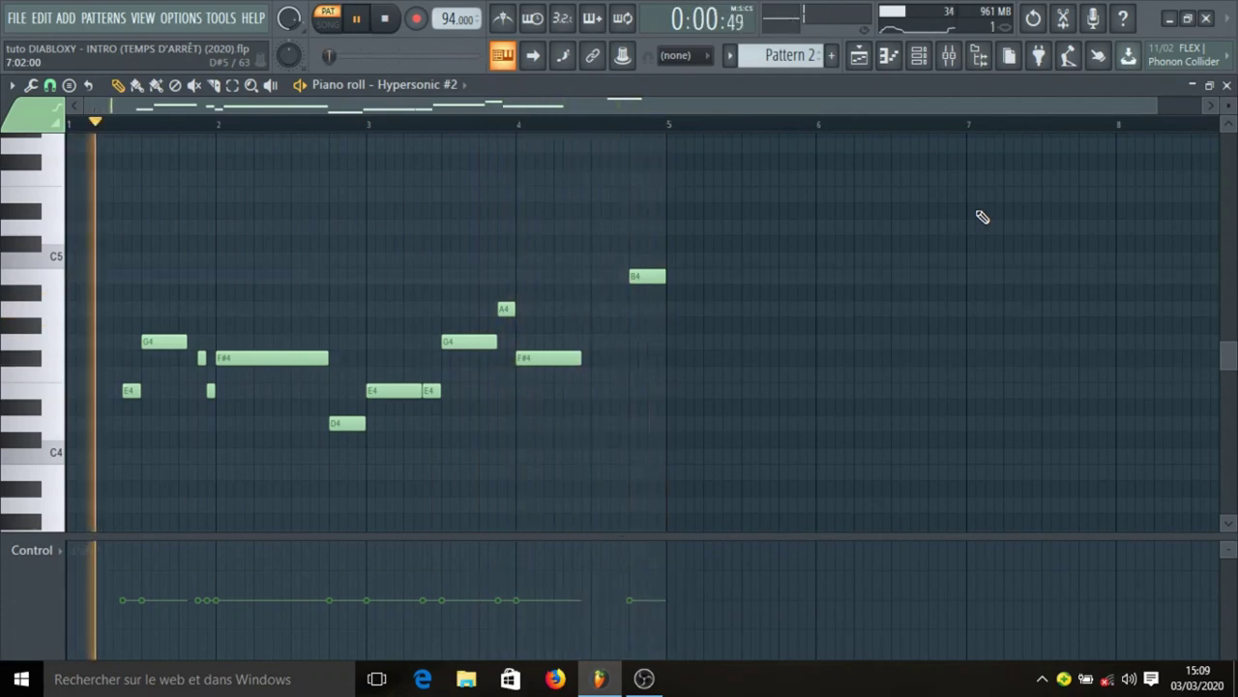
key("space")
Return to the playlist, make Pattern 3 the active pattern, and check the patches of the Hypersonic #3 instrument it uses
left_click(861, 56)
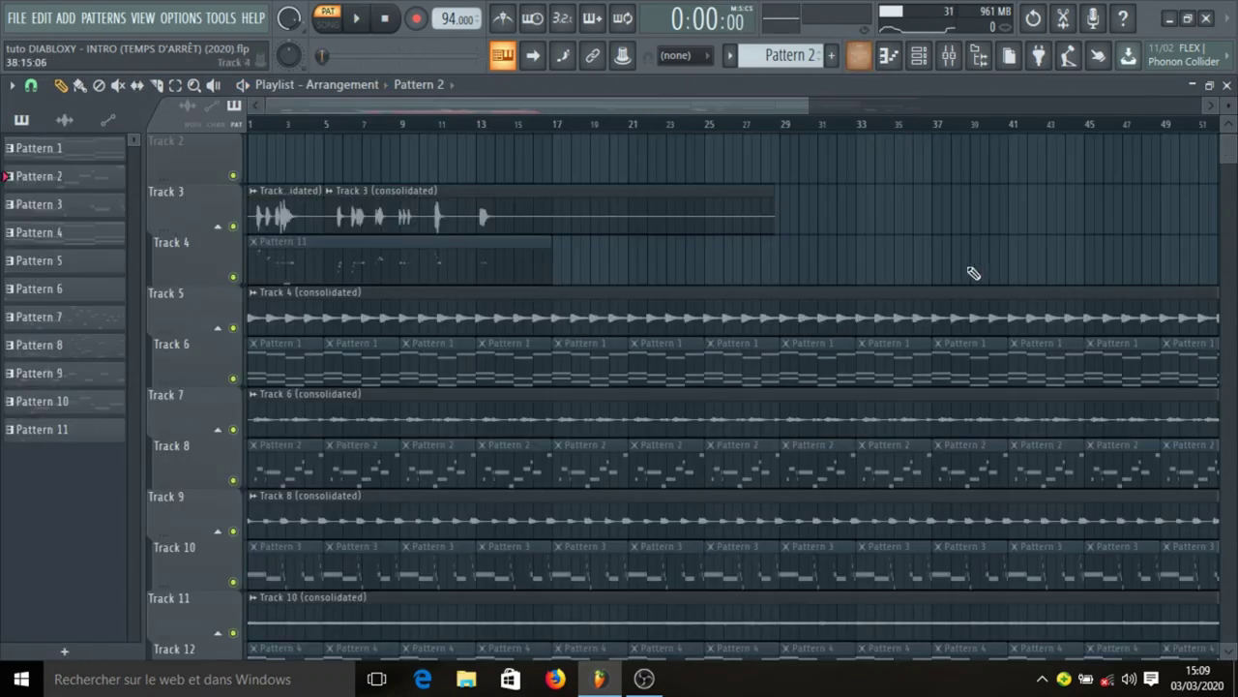
scroll(387, 396, "down", 1)
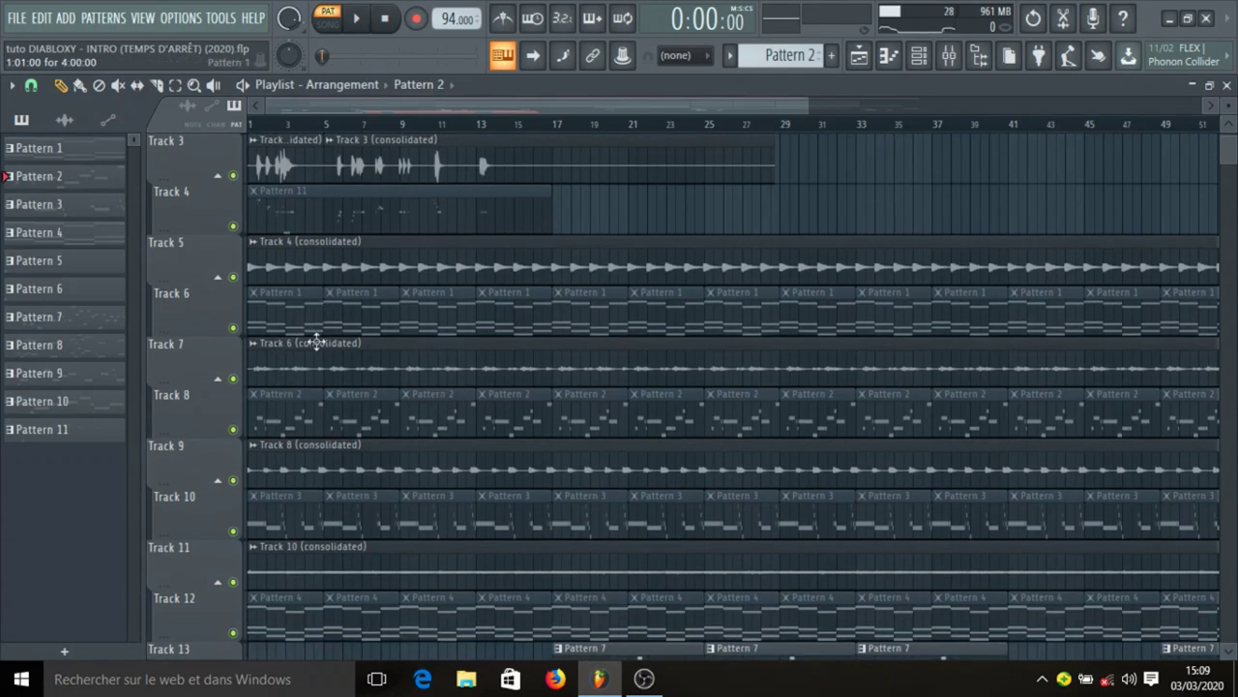
left_click(287, 522)
left_click(919, 56)
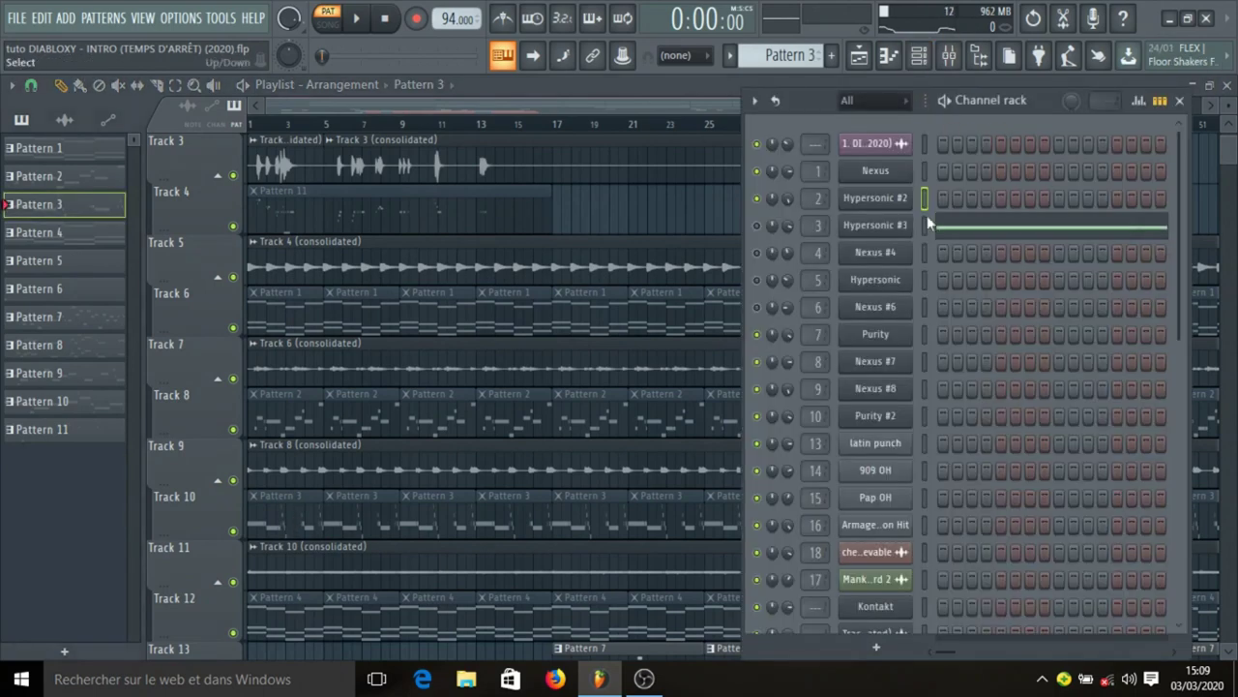
left_click(876, 225)
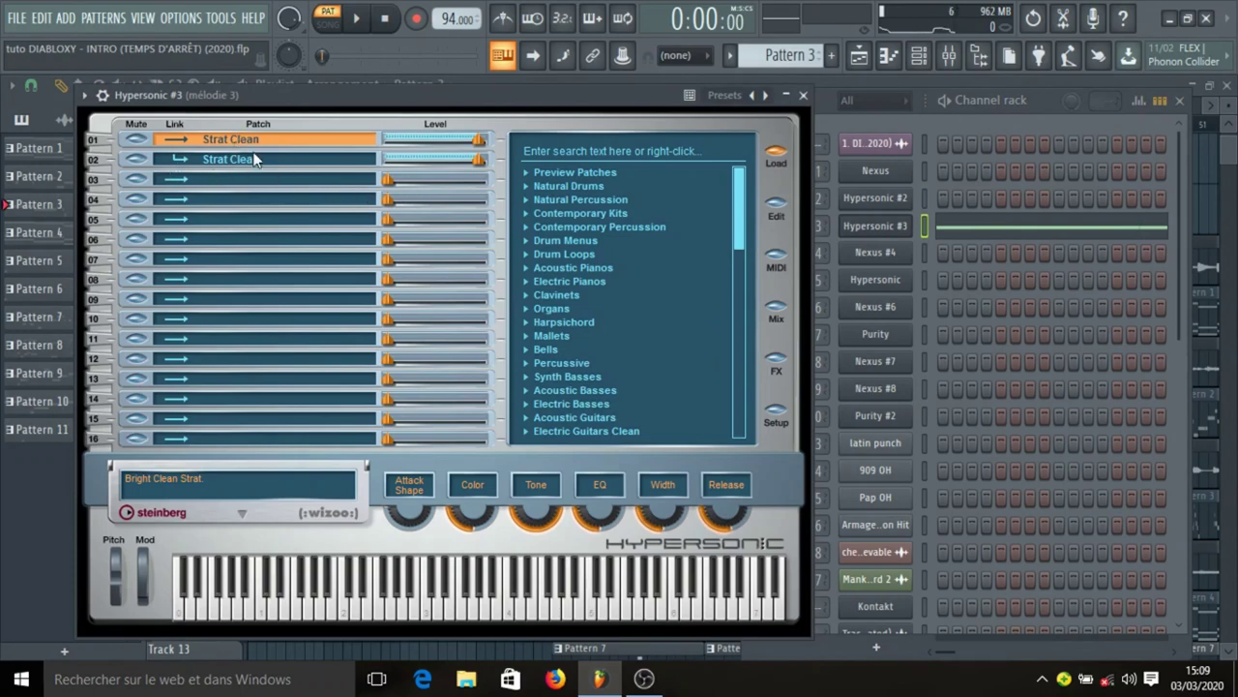
left_click(804, 95)
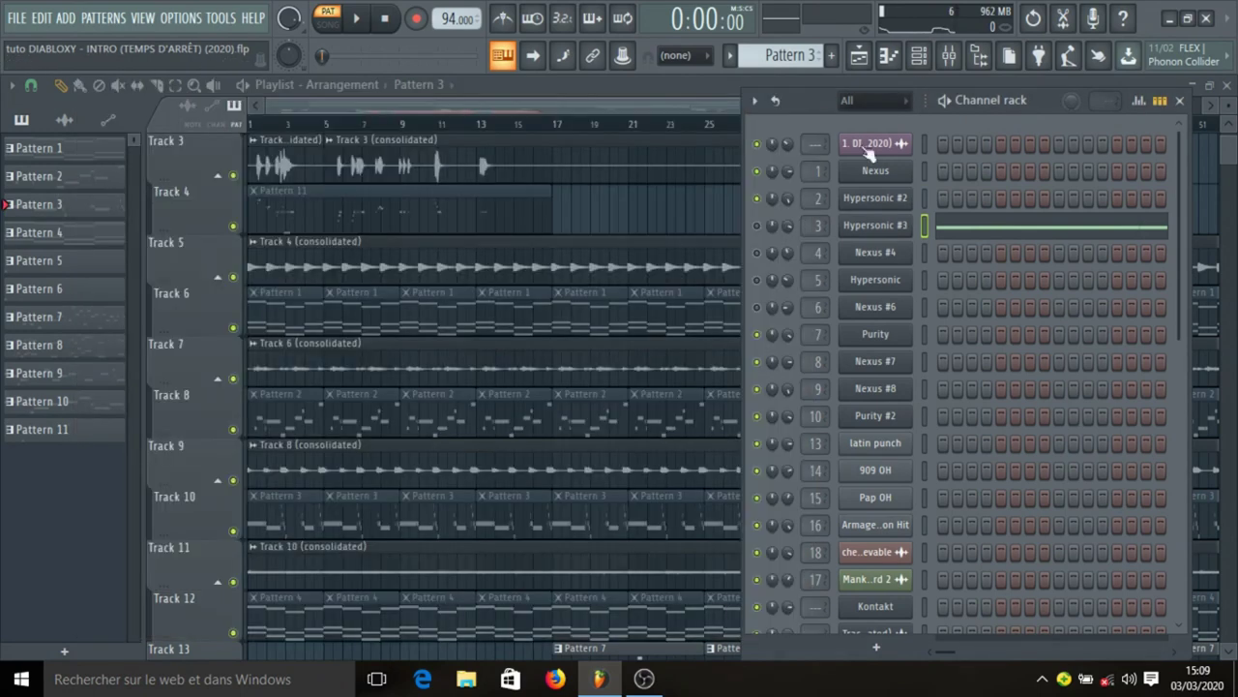
Open the Hypersonic #3 piano roll for Pattern 3, bring its notes into view, play the melody and stop it
left_click(976, 234)
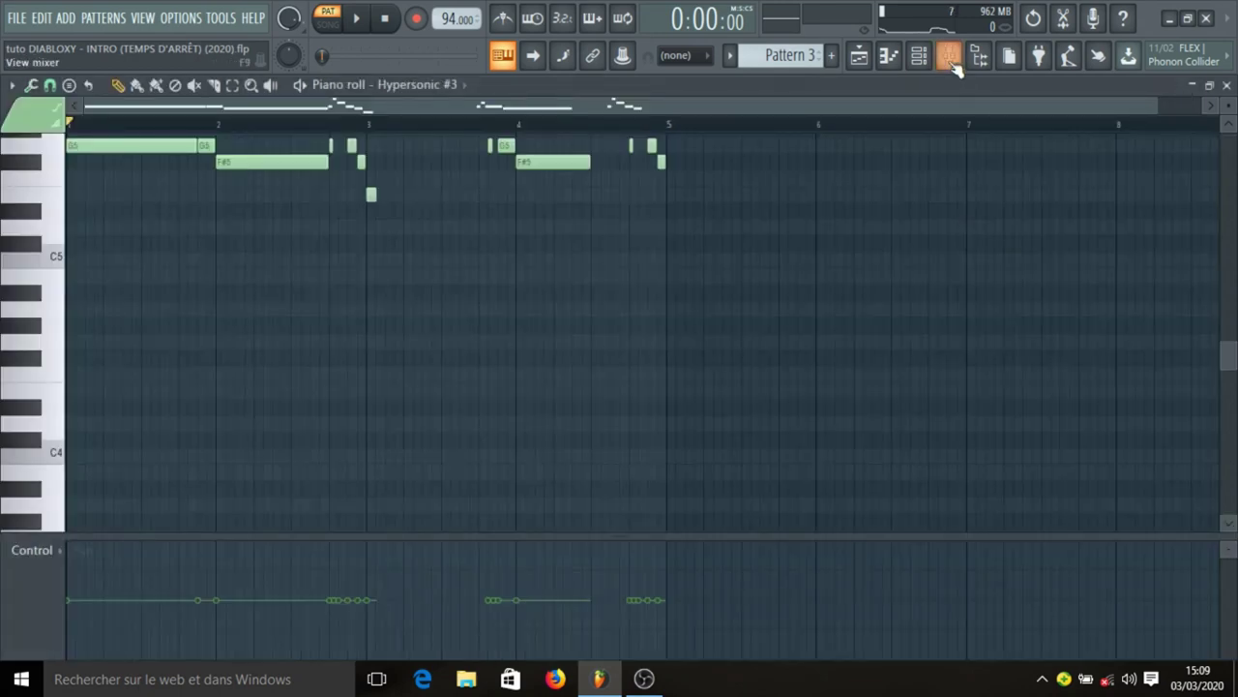
left_click(916, 60)
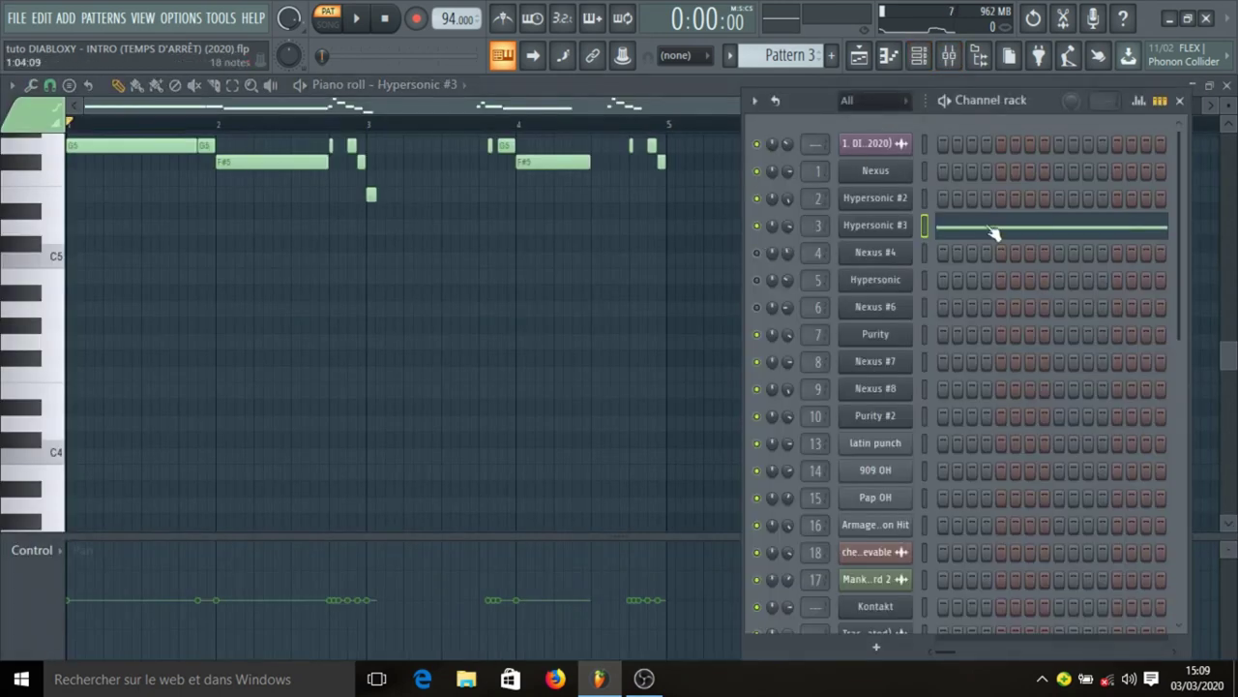
left_click(994, 233)
left_click(994, 233)
scroll(449, 274, "up", 3)
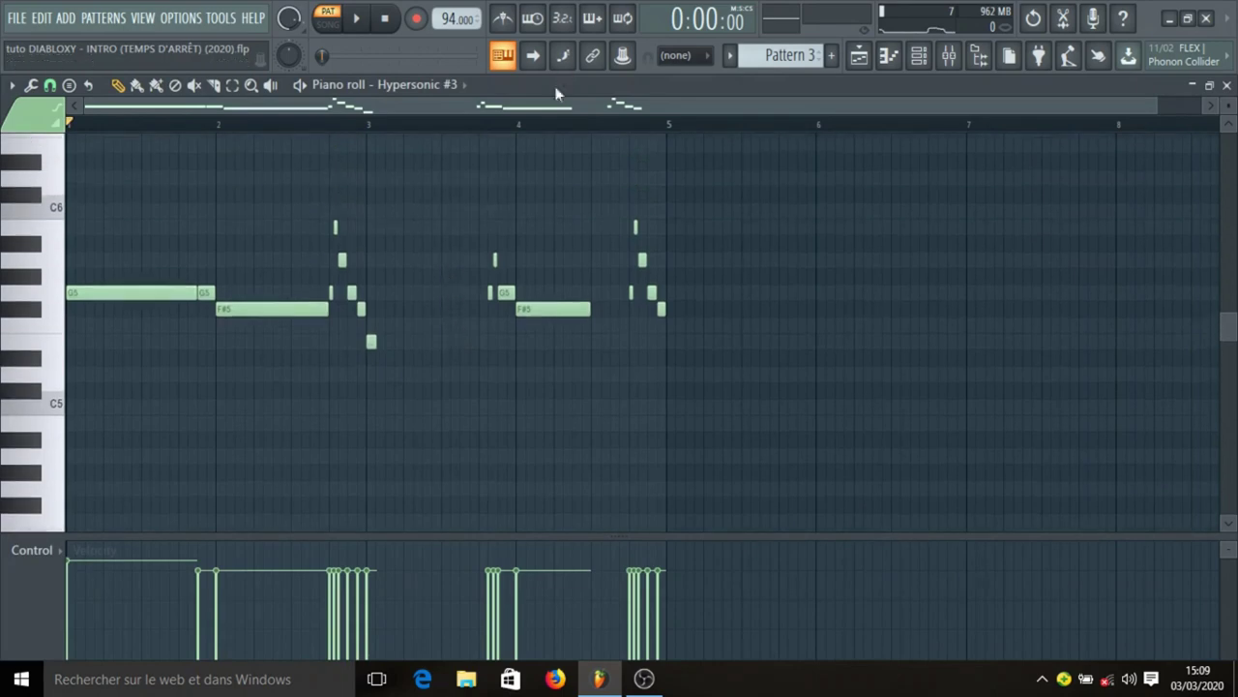
key("space")
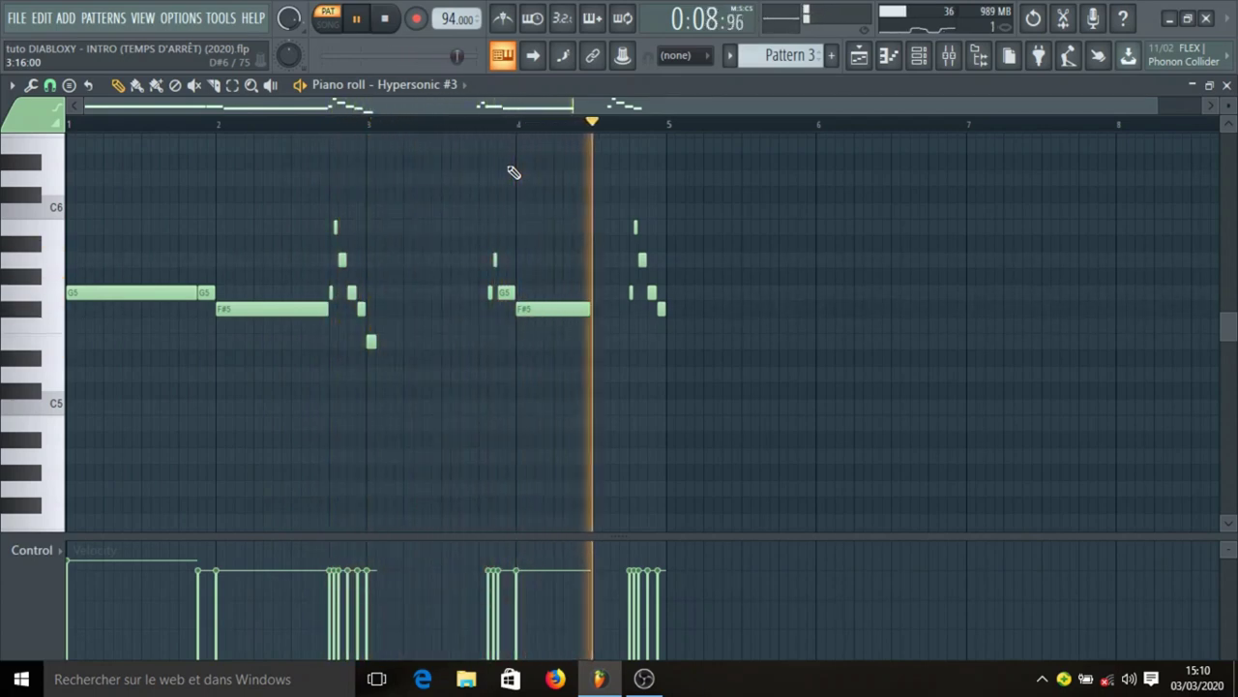
key("space")
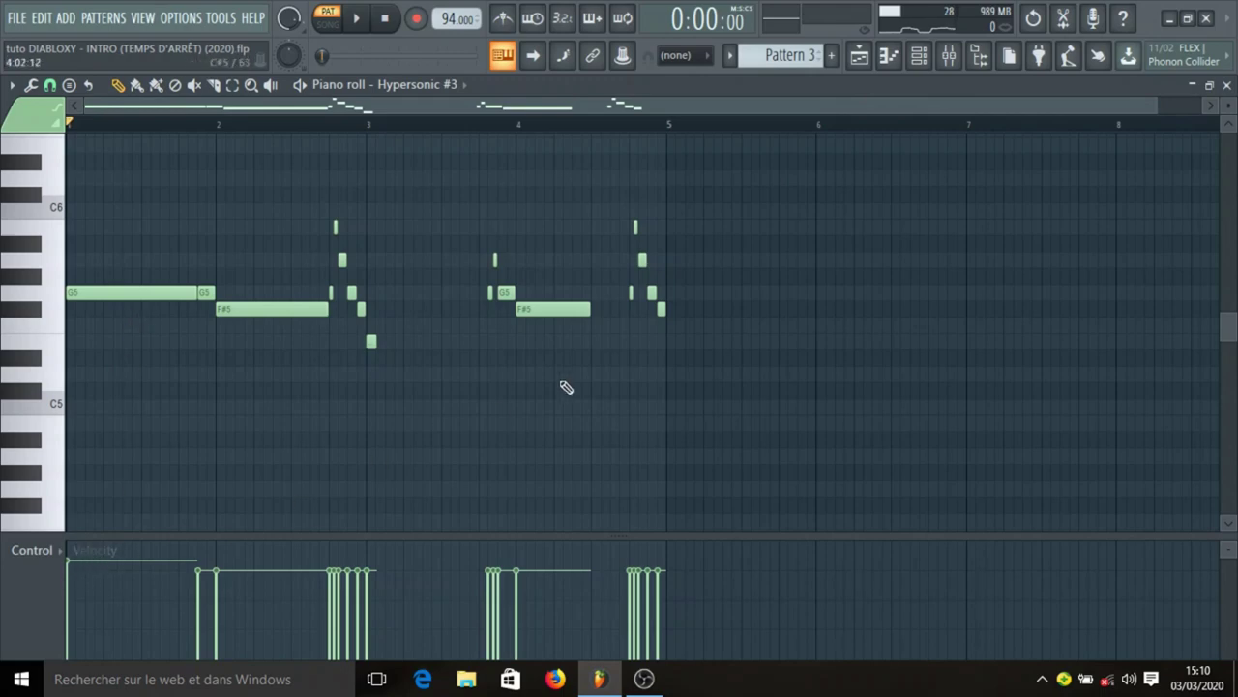
Return to the playlist, make Pattern 4 the active pattern, and check the preset of the Nexus #4 instrument on channel 4
left_click(860, 56)
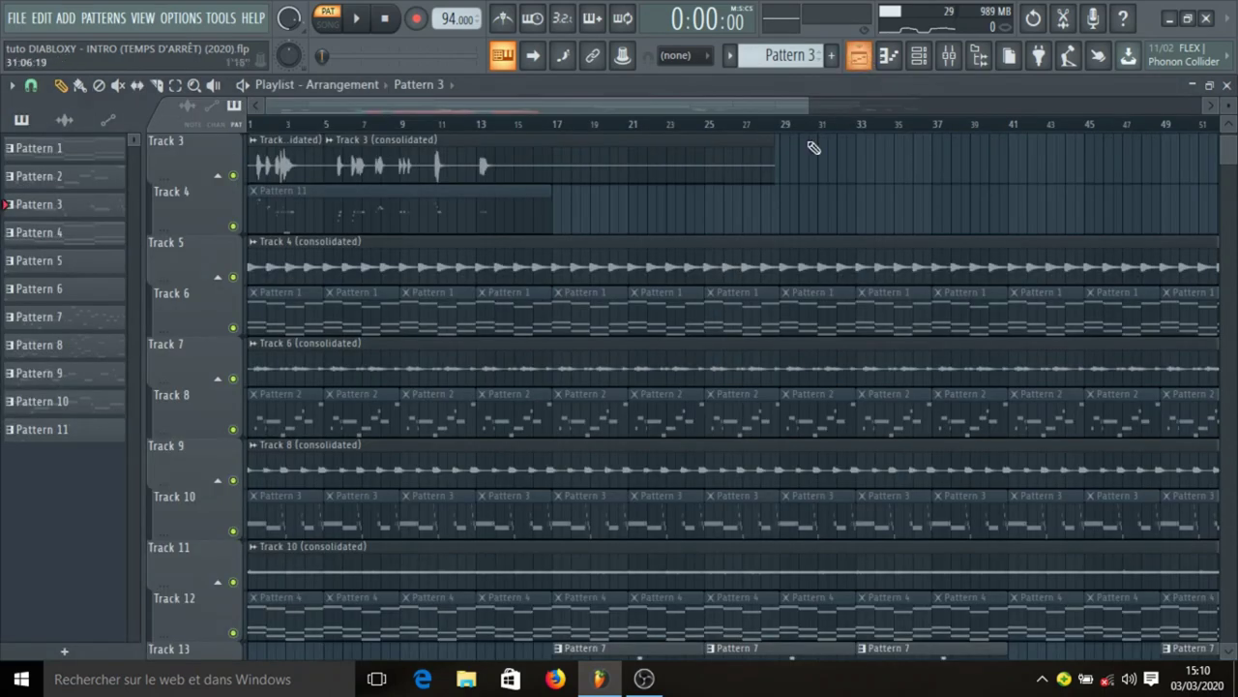
scroll(317, 329, "down", 2)
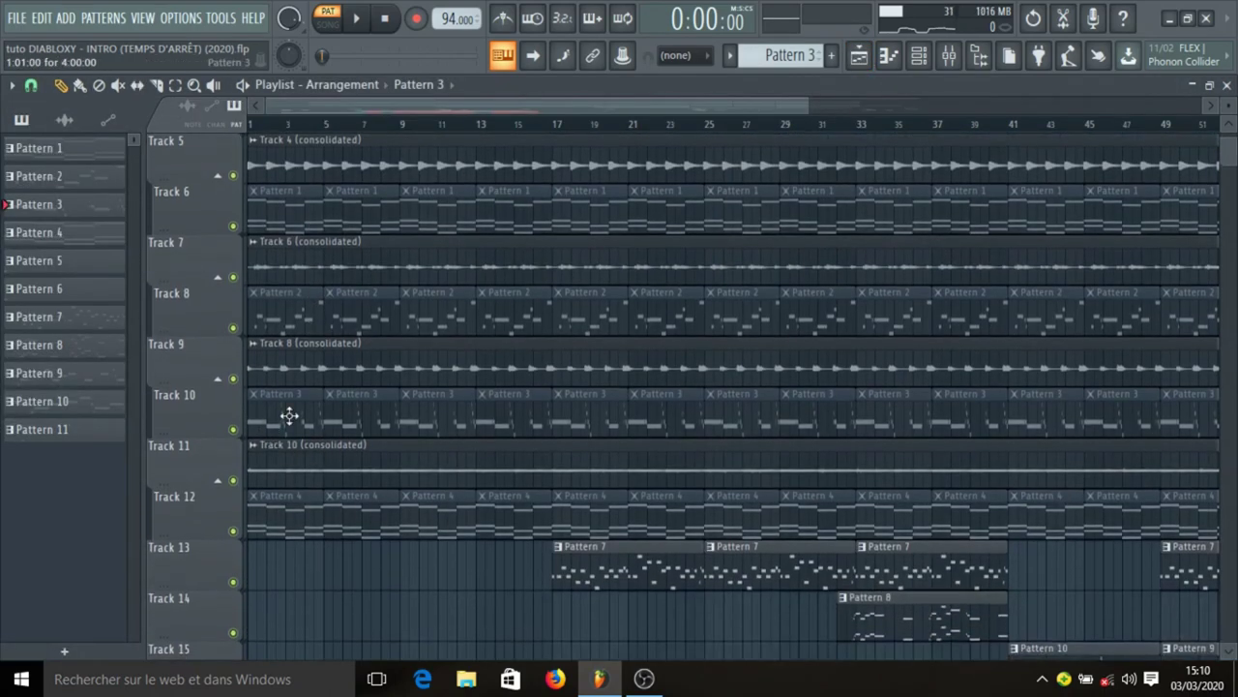
left_click(287, 523)
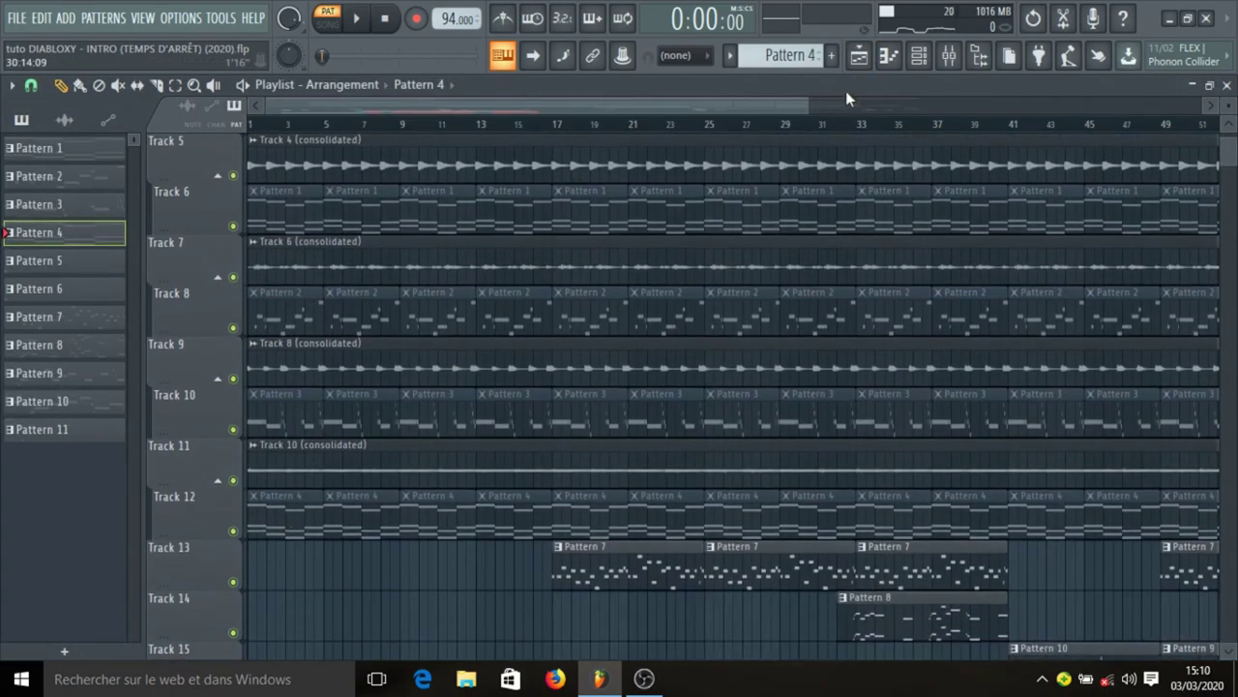
left_click(921, 56)
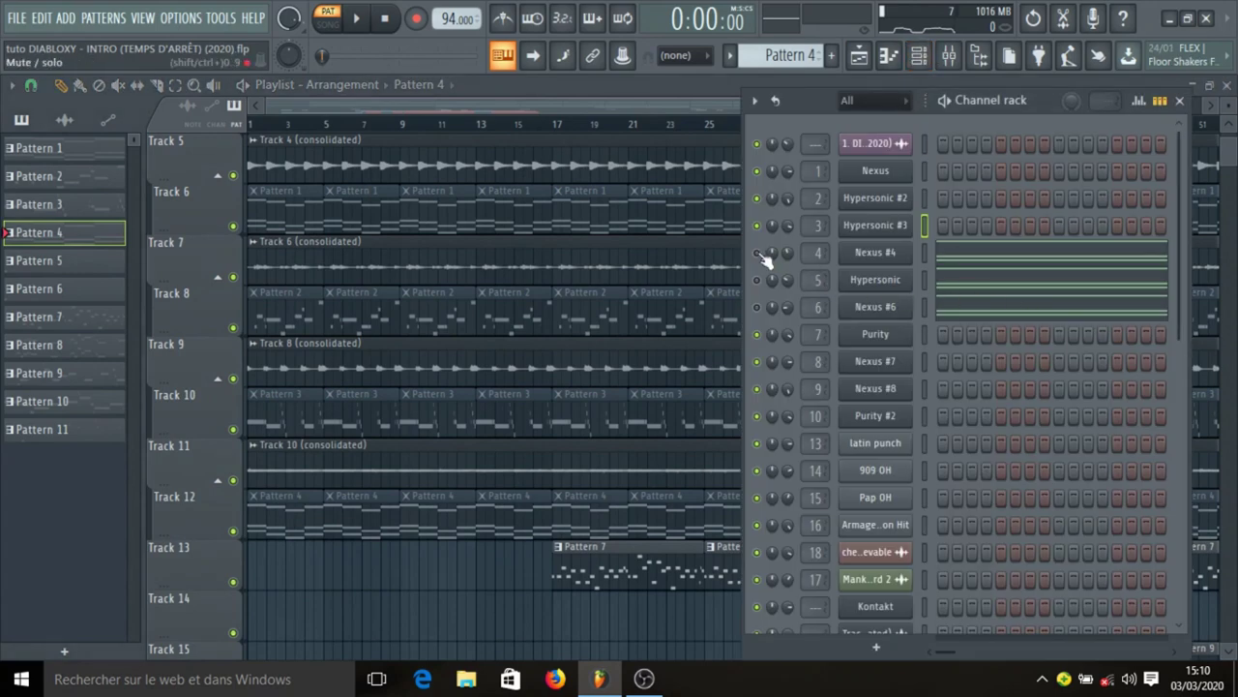
left_click(890, 253)
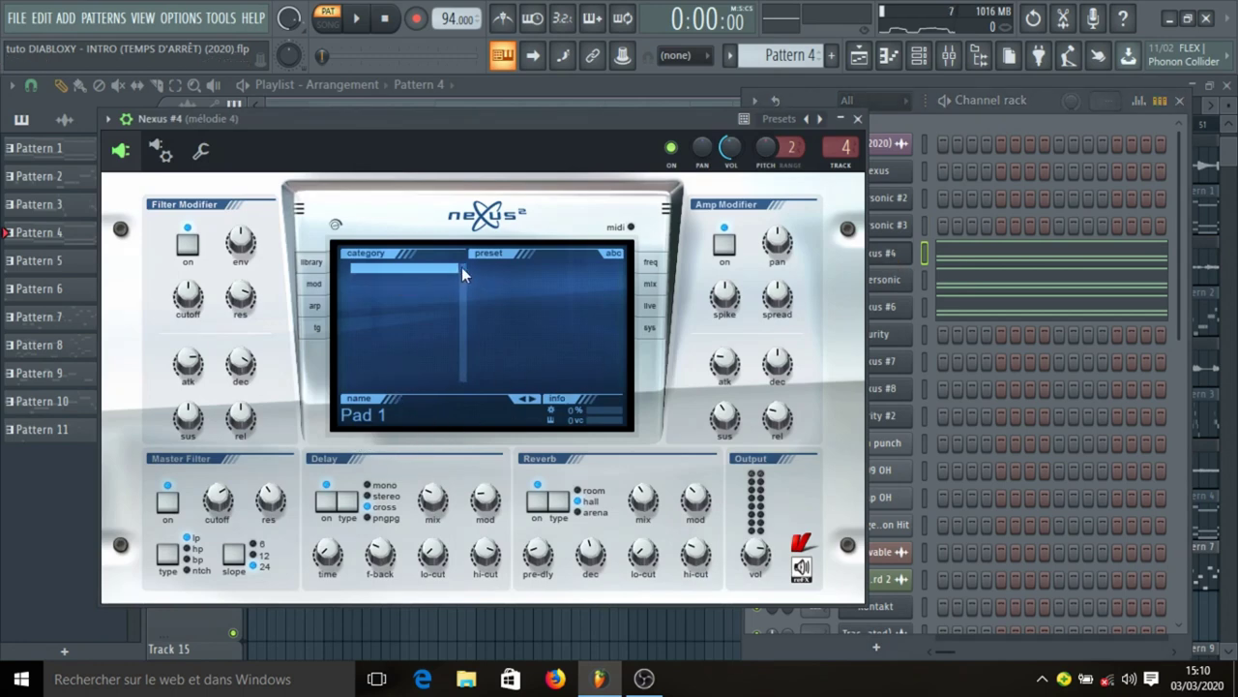
left_click(858, 119)
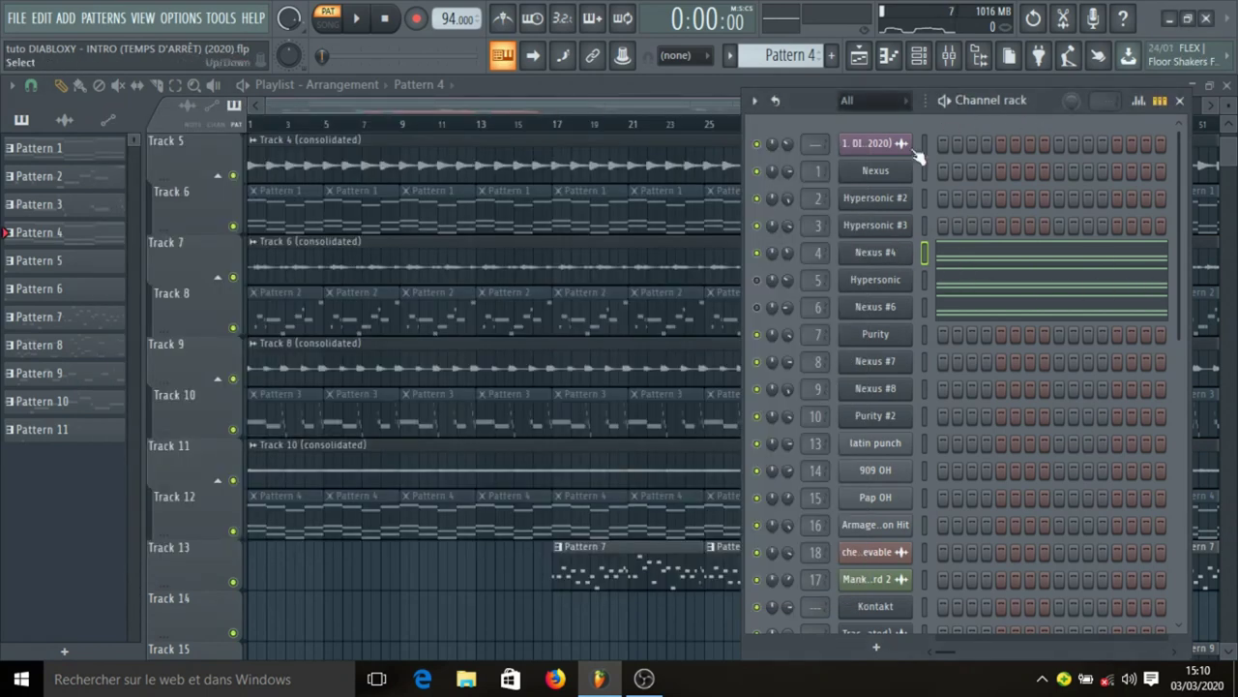
Play Pattern 4 while viewing the Nexus #4 piano roll and briefly checking its mixer track, and stop playback
key("space")
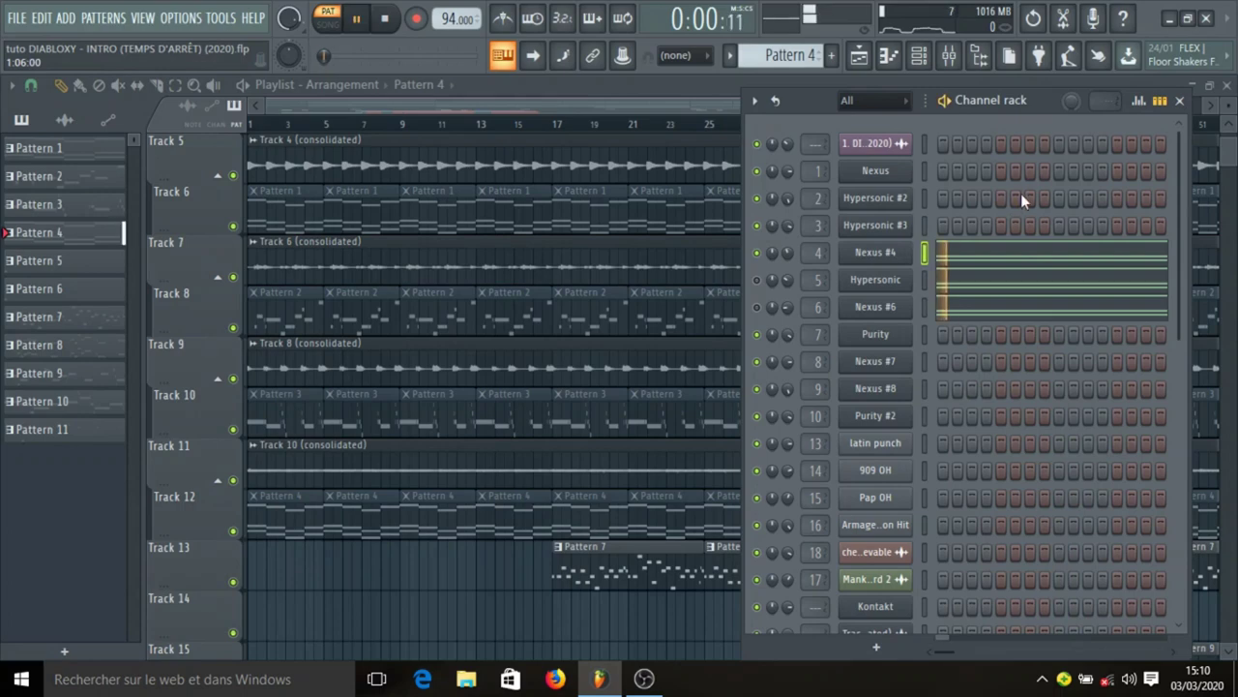
left_click(1017, 253)
scroll(892, 289, "down", 3)
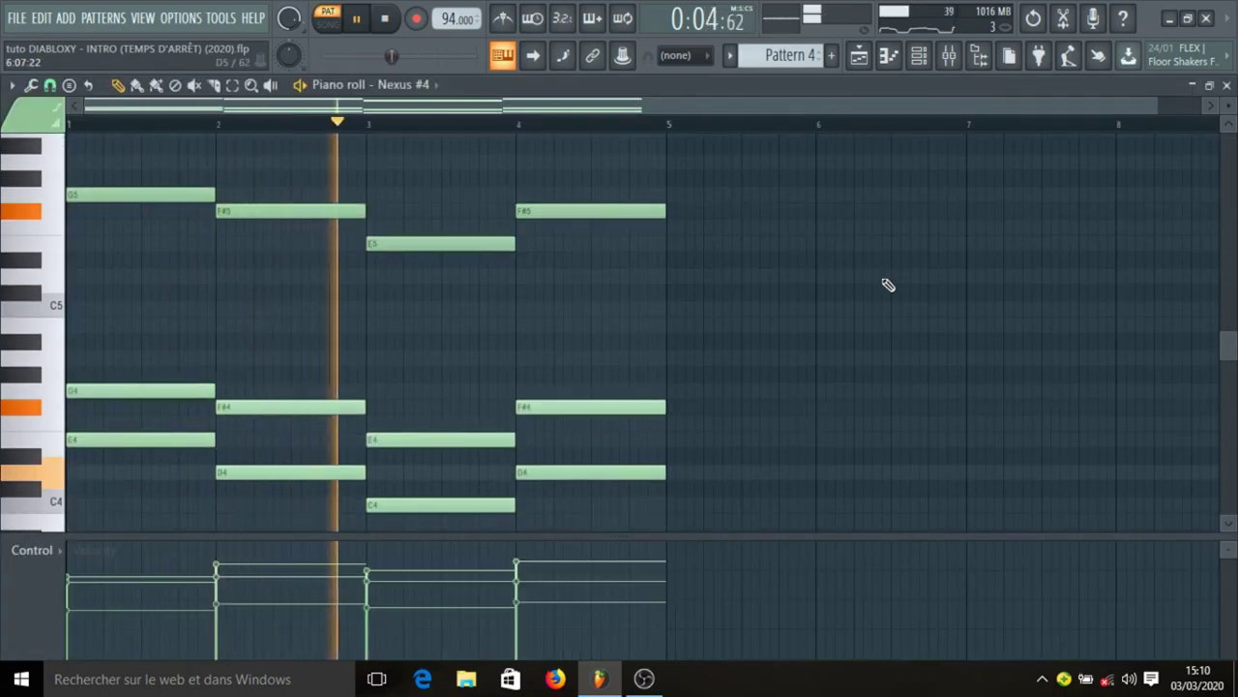
left_click(948, 55)
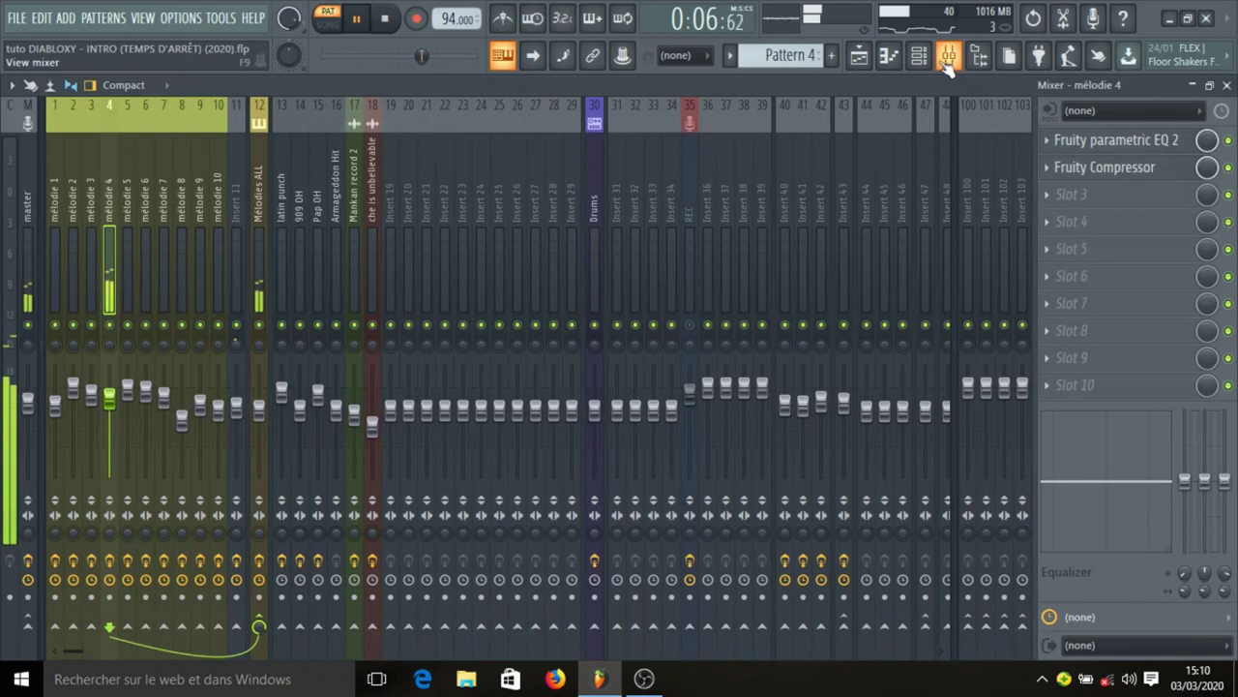
left_click(948, 60)
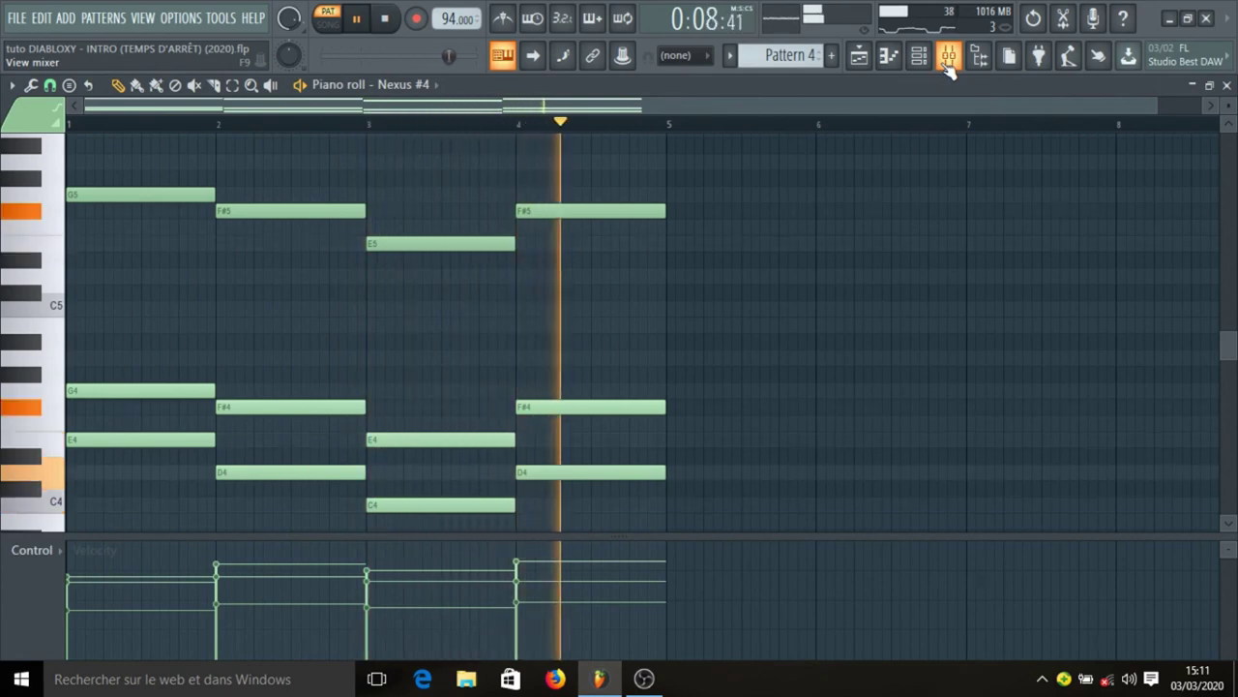
key("space")
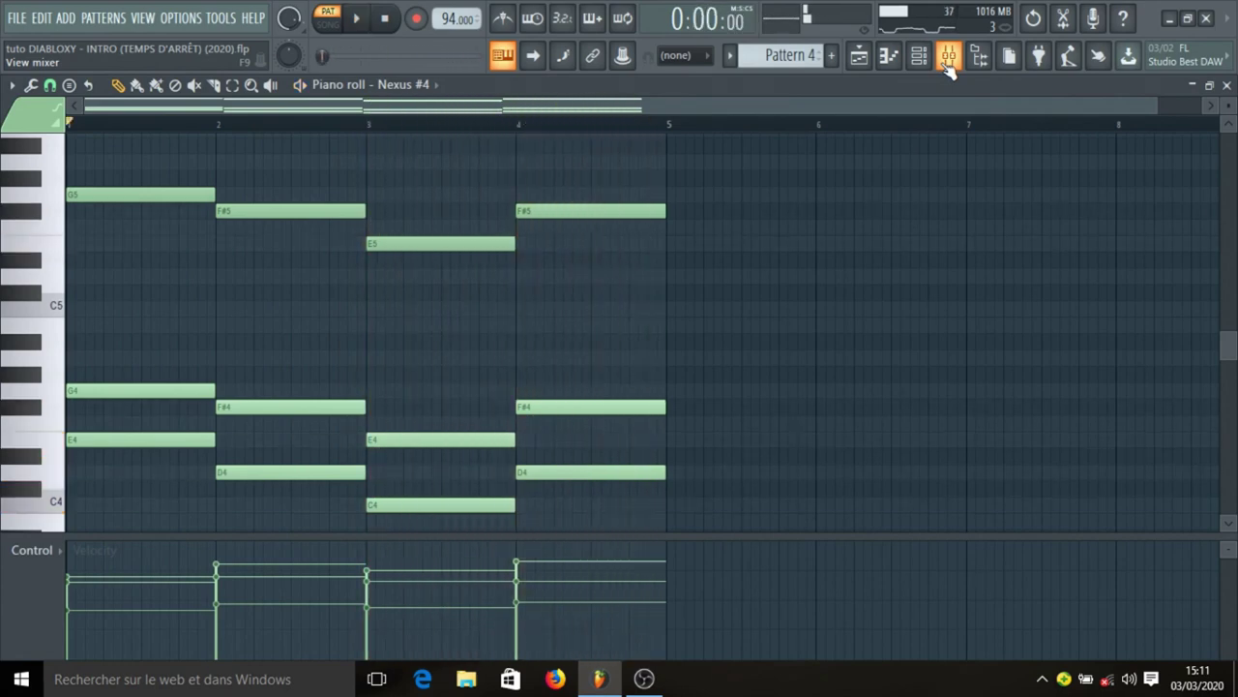
Inspect the Fruity Parametric EQ 2 and Fruity Compressor settings on the mélodie 4 mixer track and close the compressor
left_click(948, 58)
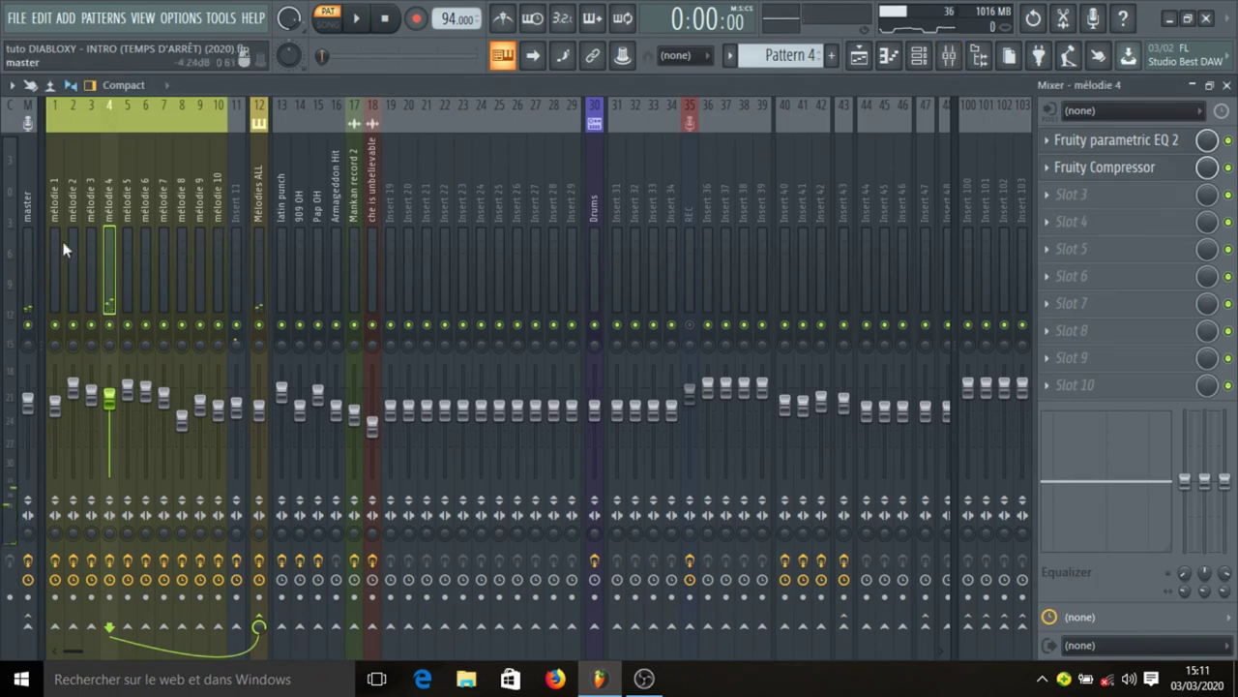
left_click(1166, 149)
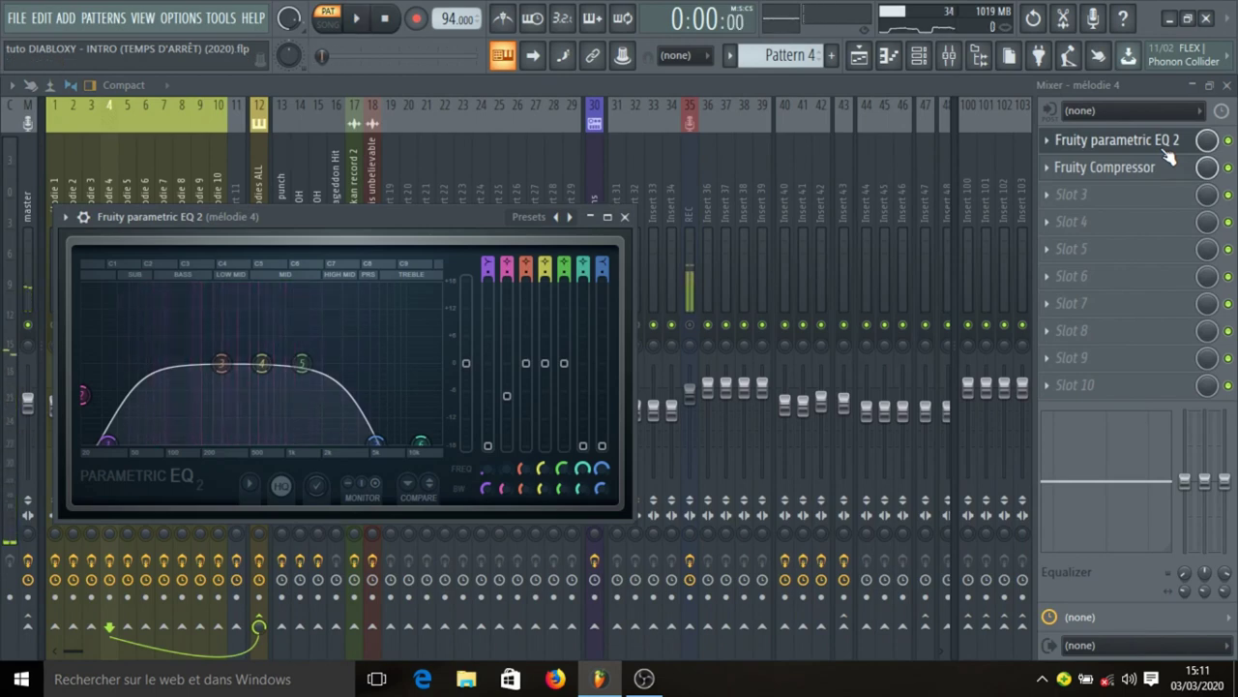
left_click(1167, 172)
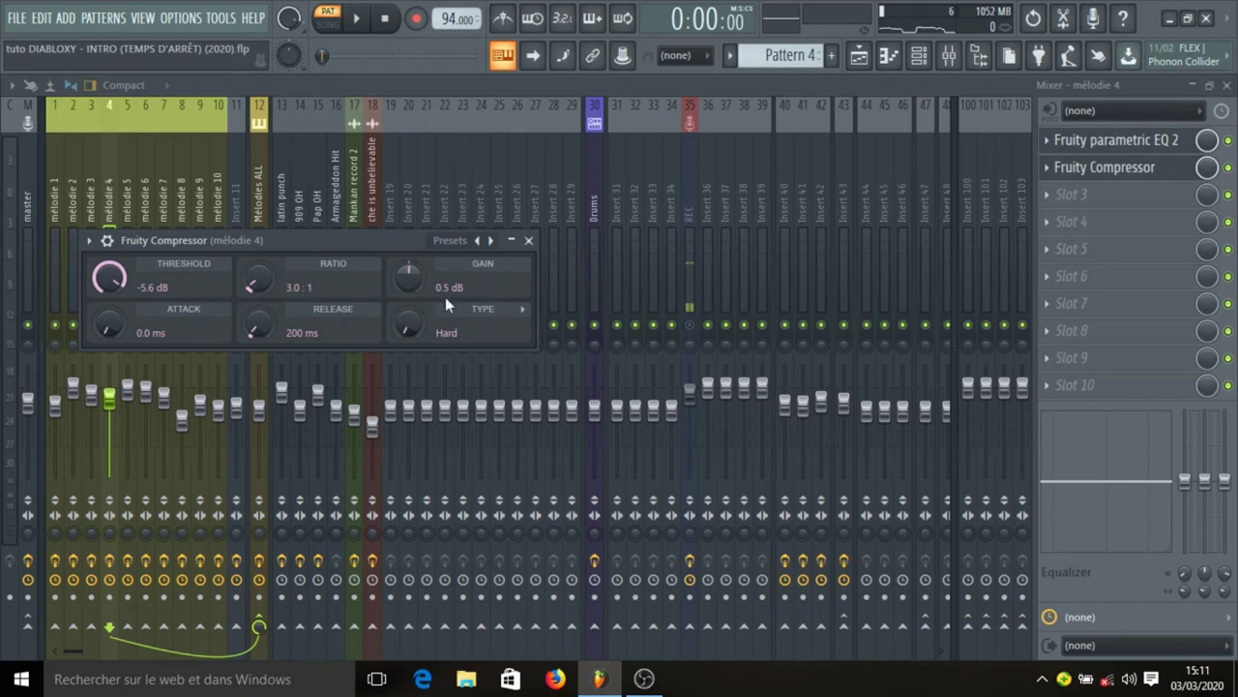
left_click(534, 243)
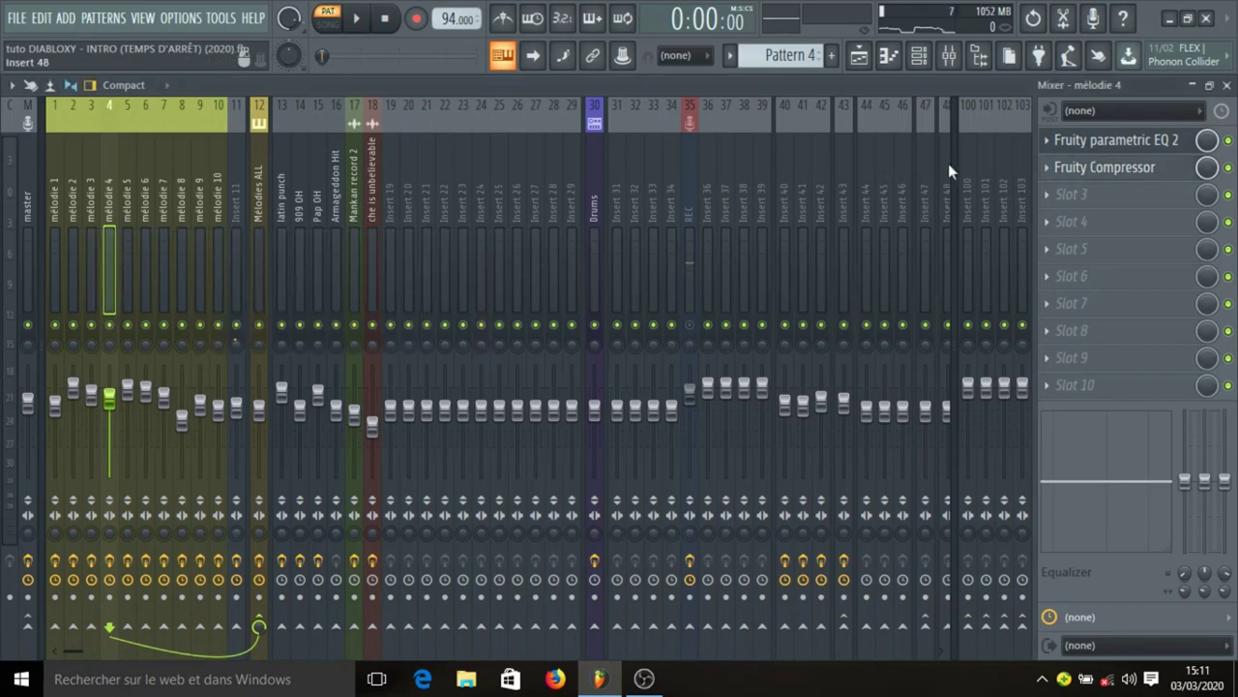
Return to the playlist and open the Hypersonic instrument on channel 5 of the channel rack to check its patches
left_click(858, 56)
left_click(924, 62)
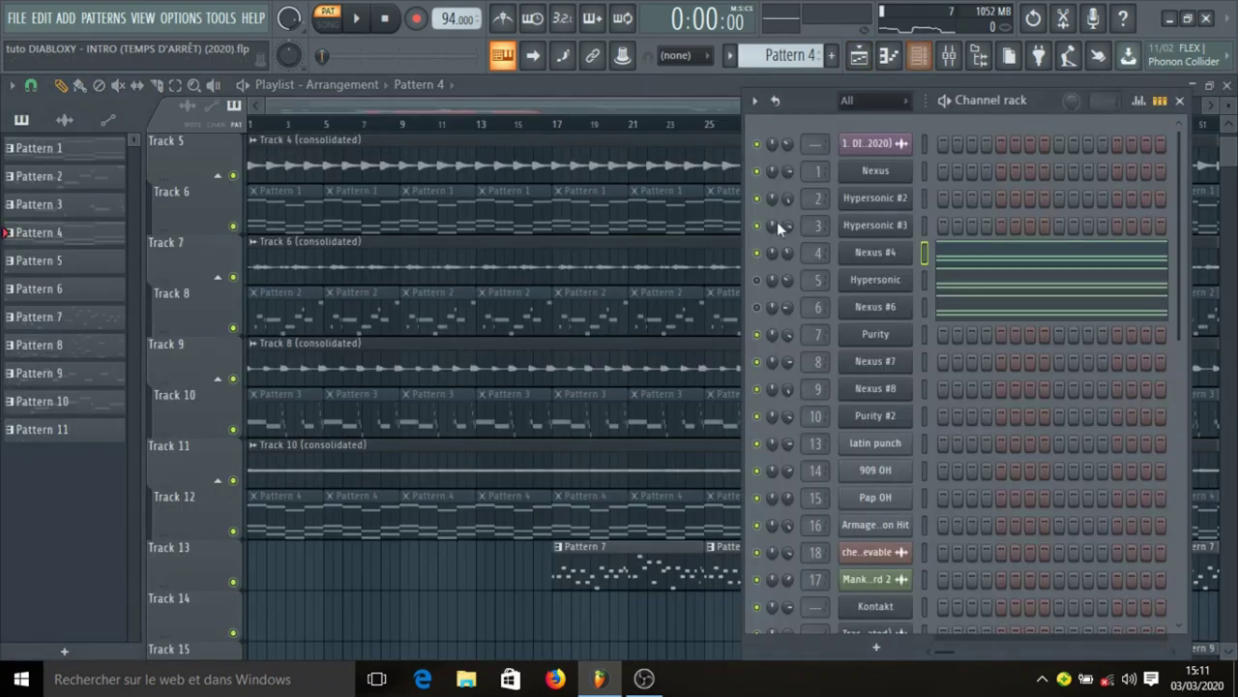
left_click(890, 280)
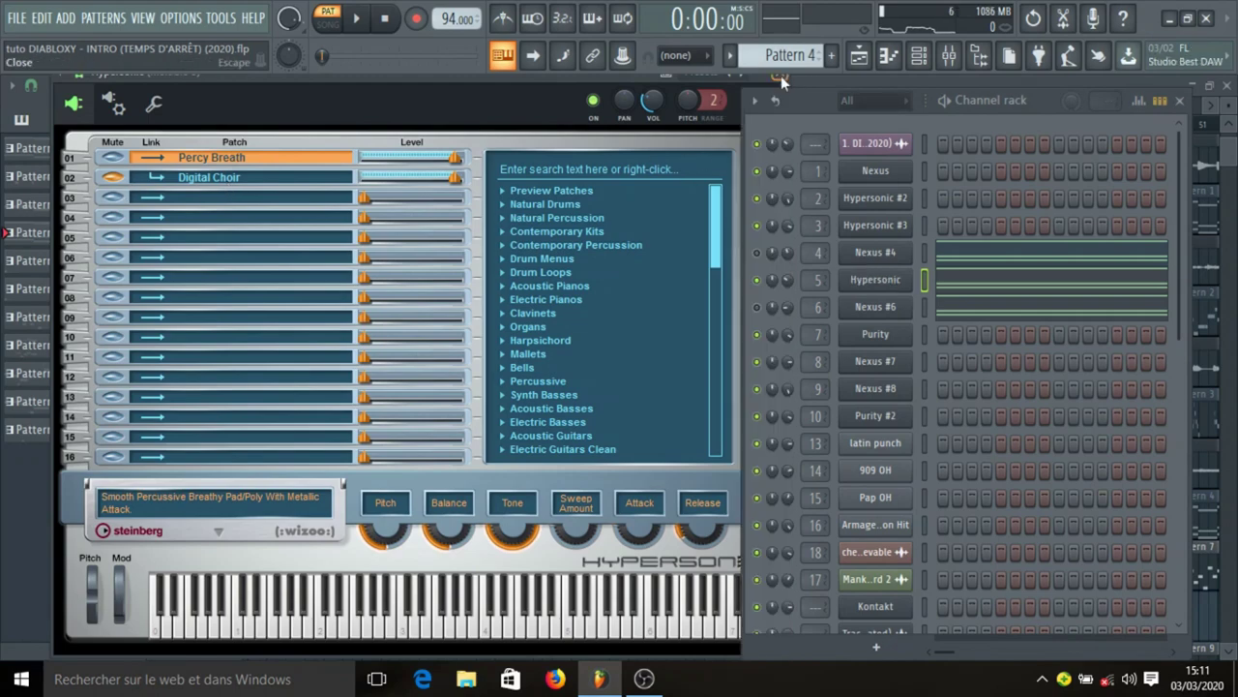
Close the Hypersonic instrument, play Pattern 4 while viewing its piano roll and briefly checking its mixer track, and stop playback
left_click(781, 76)
left_click(933, 281)
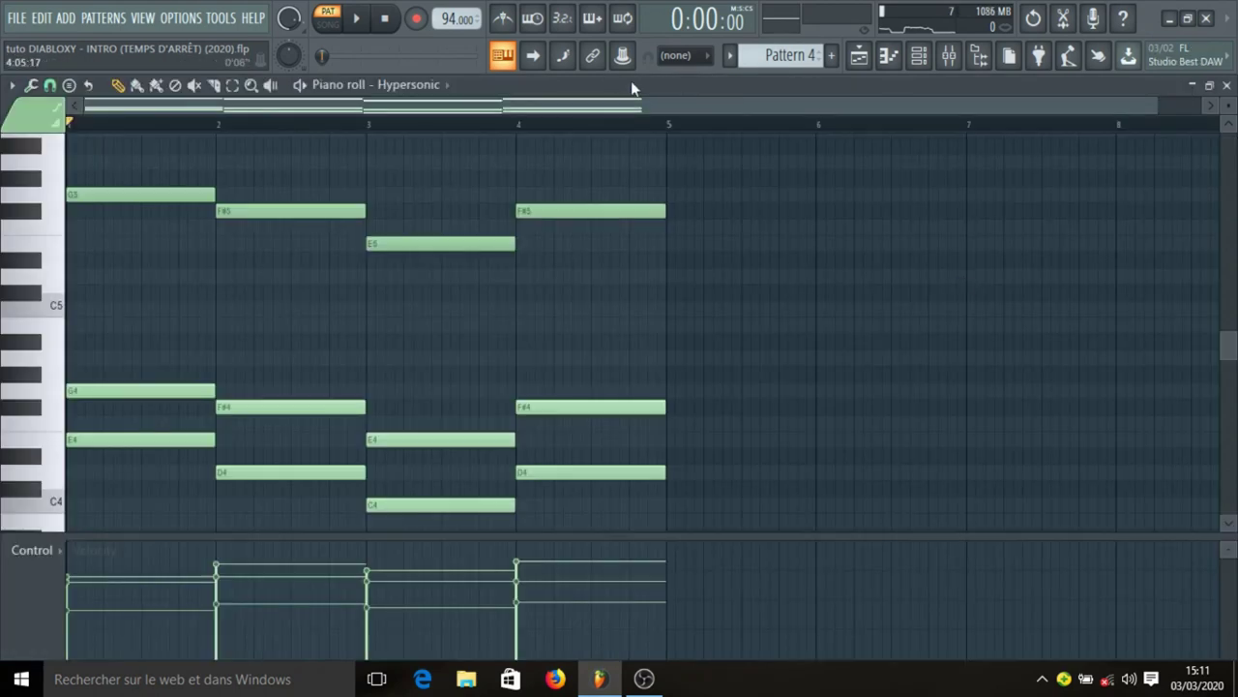
key("space")
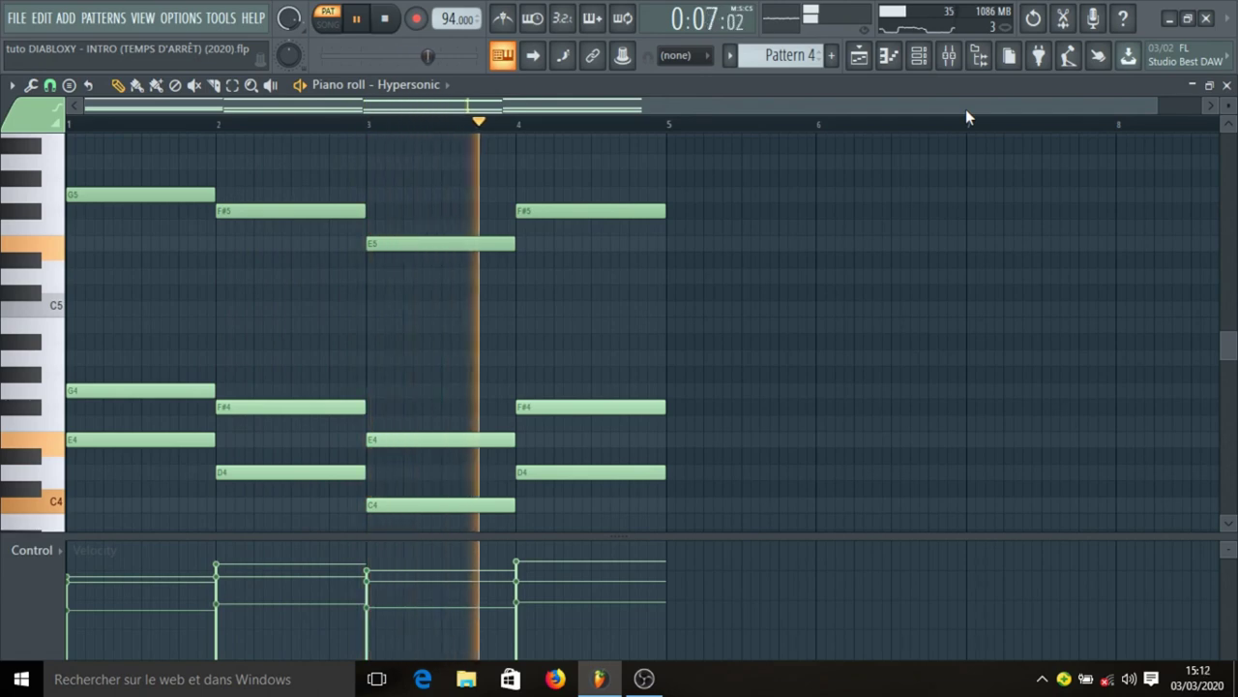
left_click(951, 58)
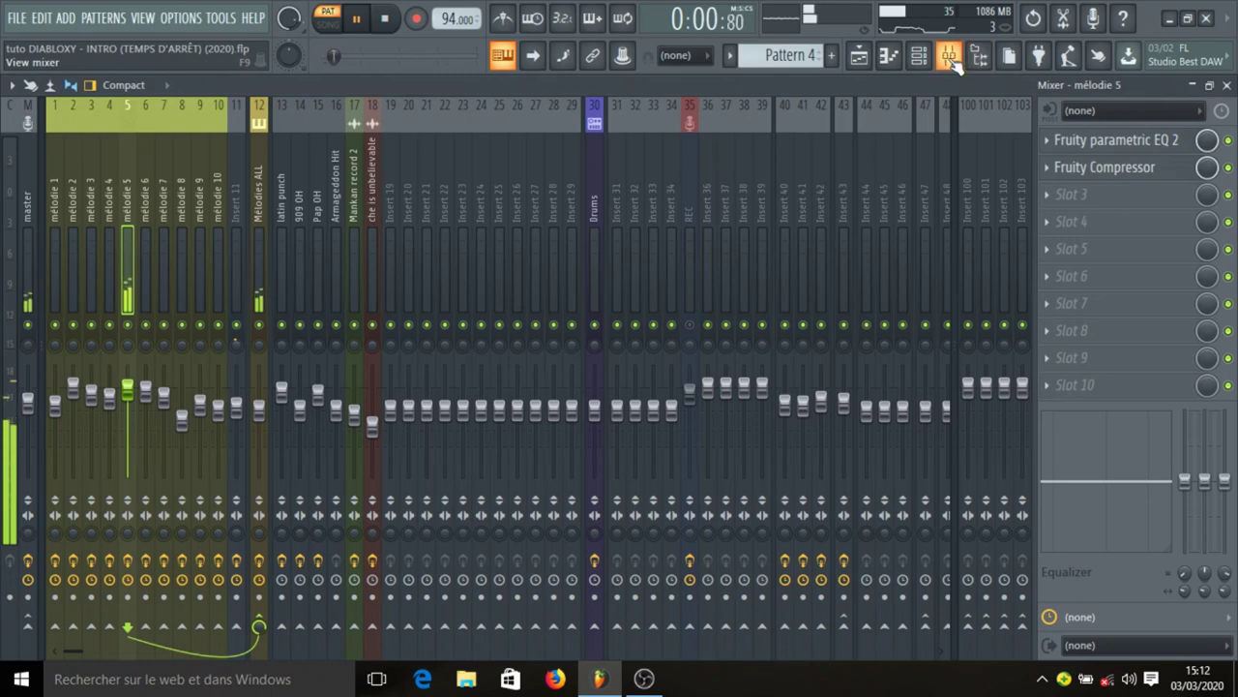
left_click(951, 58)
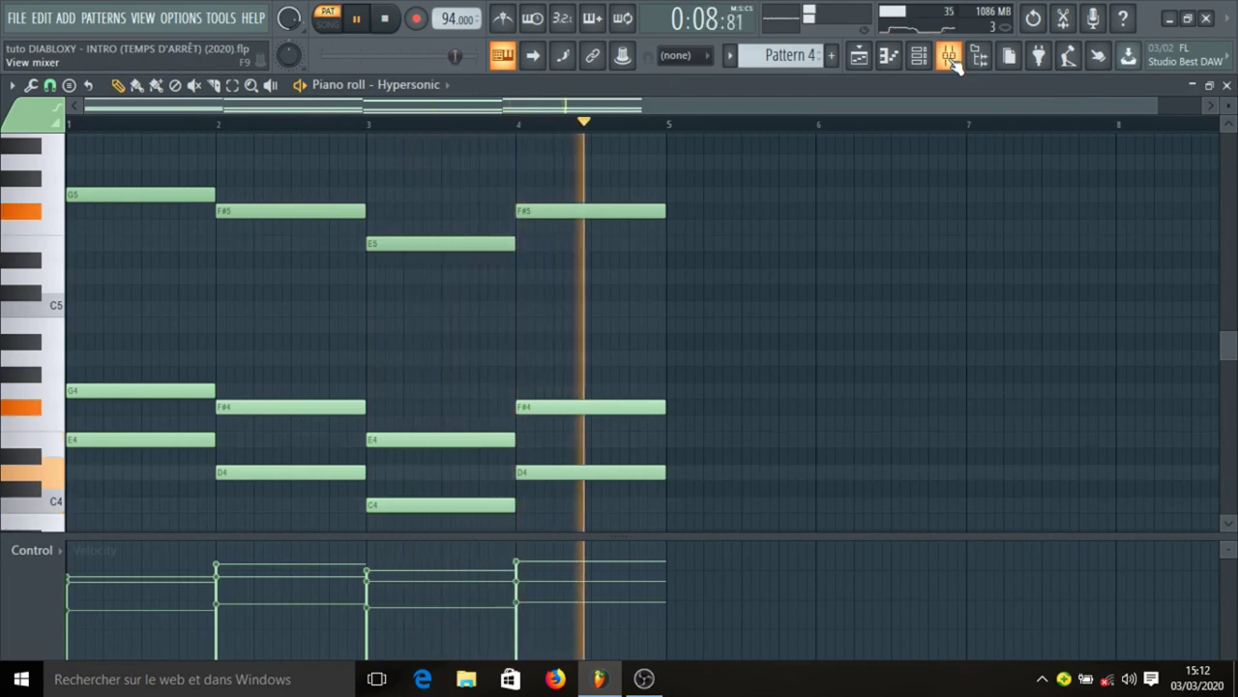
key("space")
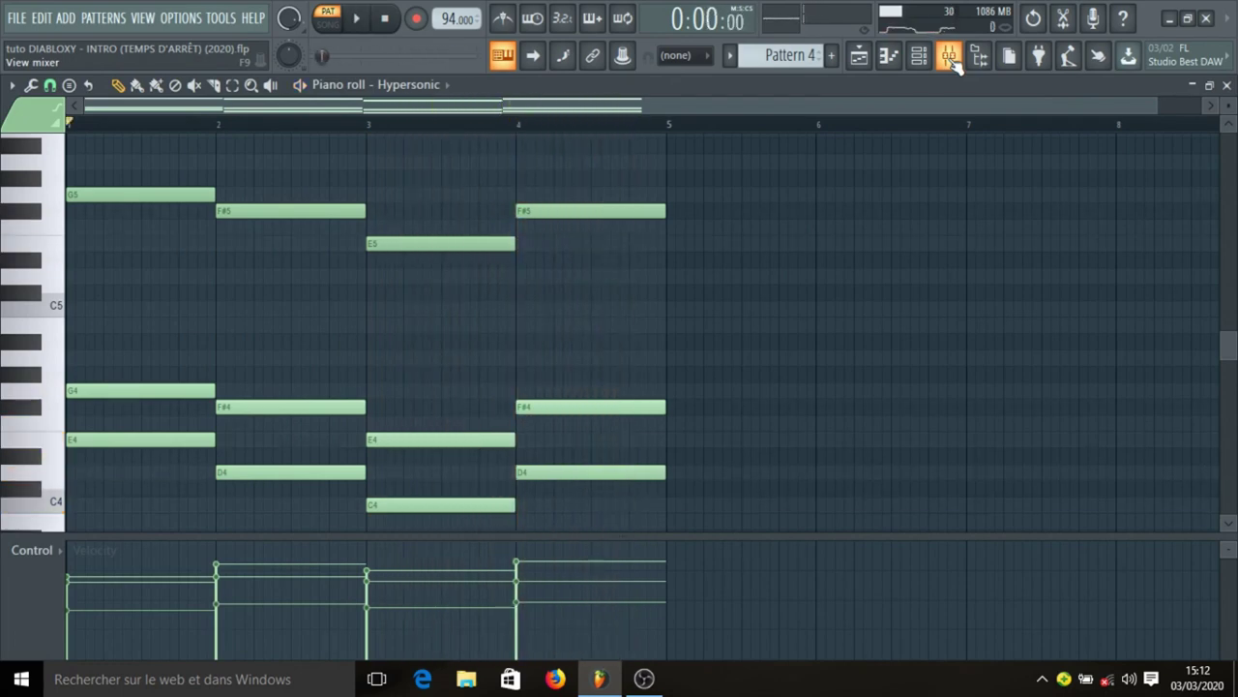
Inspect the Fruity Parametric EQ 2 and Fruity Compressor settings on Hypersonic's mélodie 5 mixer track, closing both effects
left_click(953, 56)
left_click(949, 56)
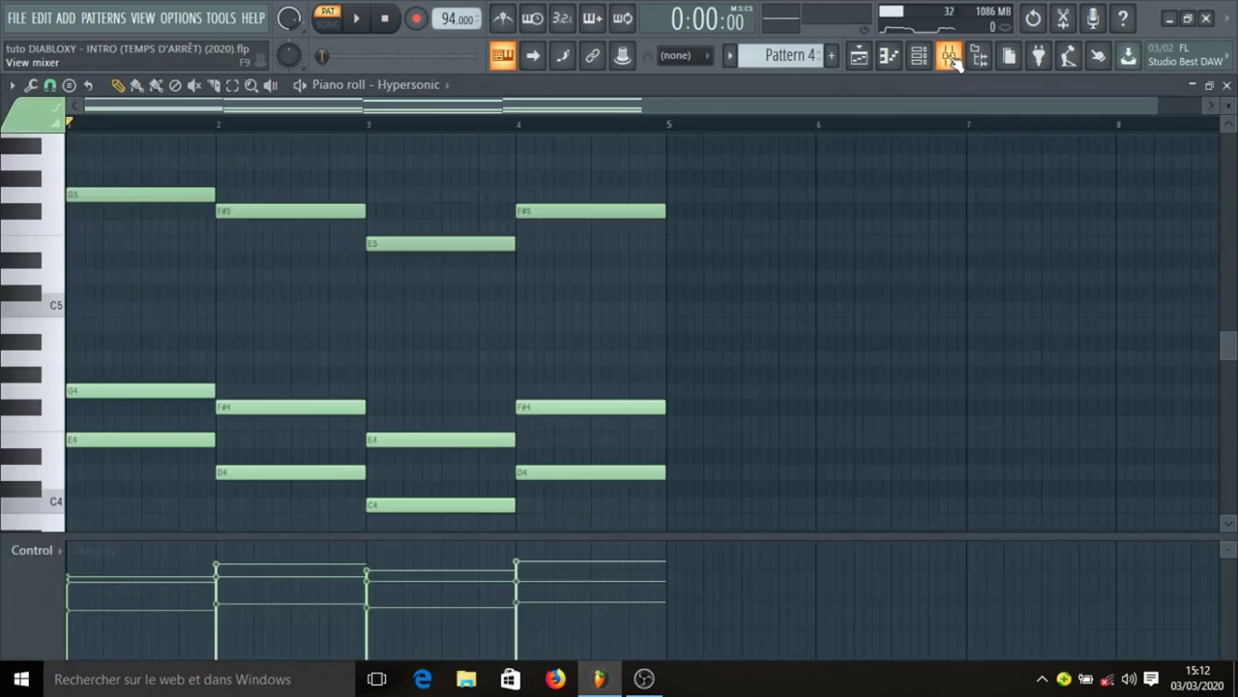
left_click(920, 56)
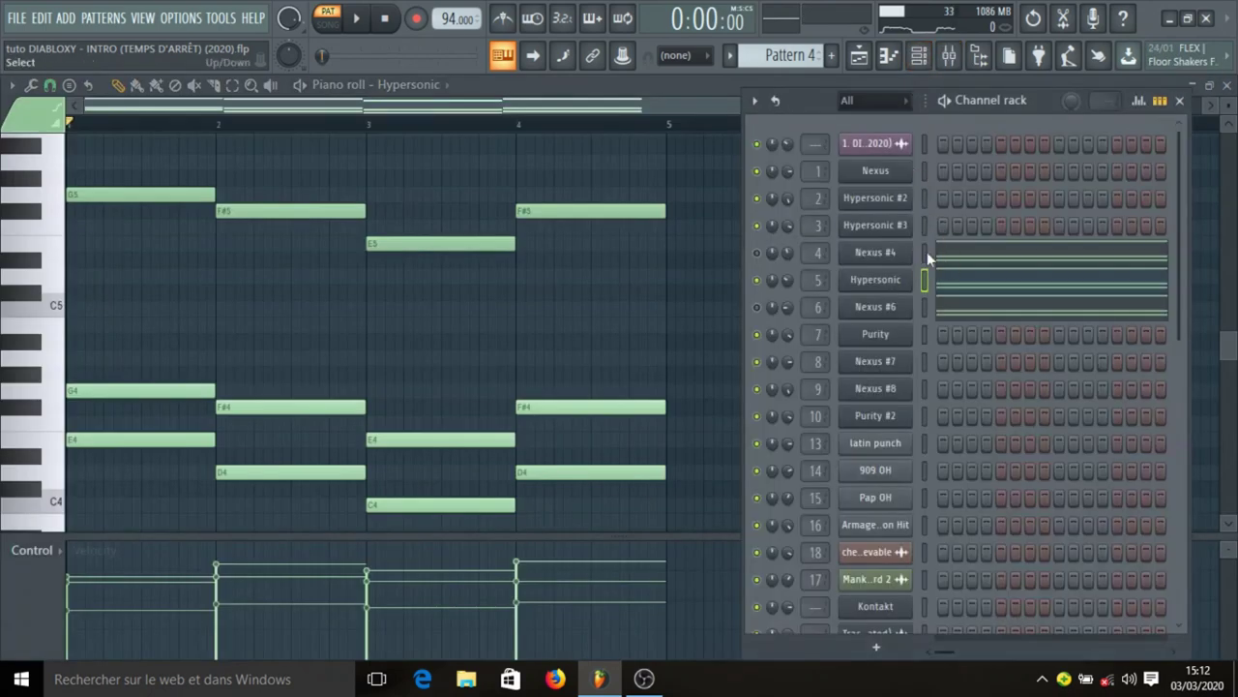
left_click(908, 283)
left_click(909, 283)
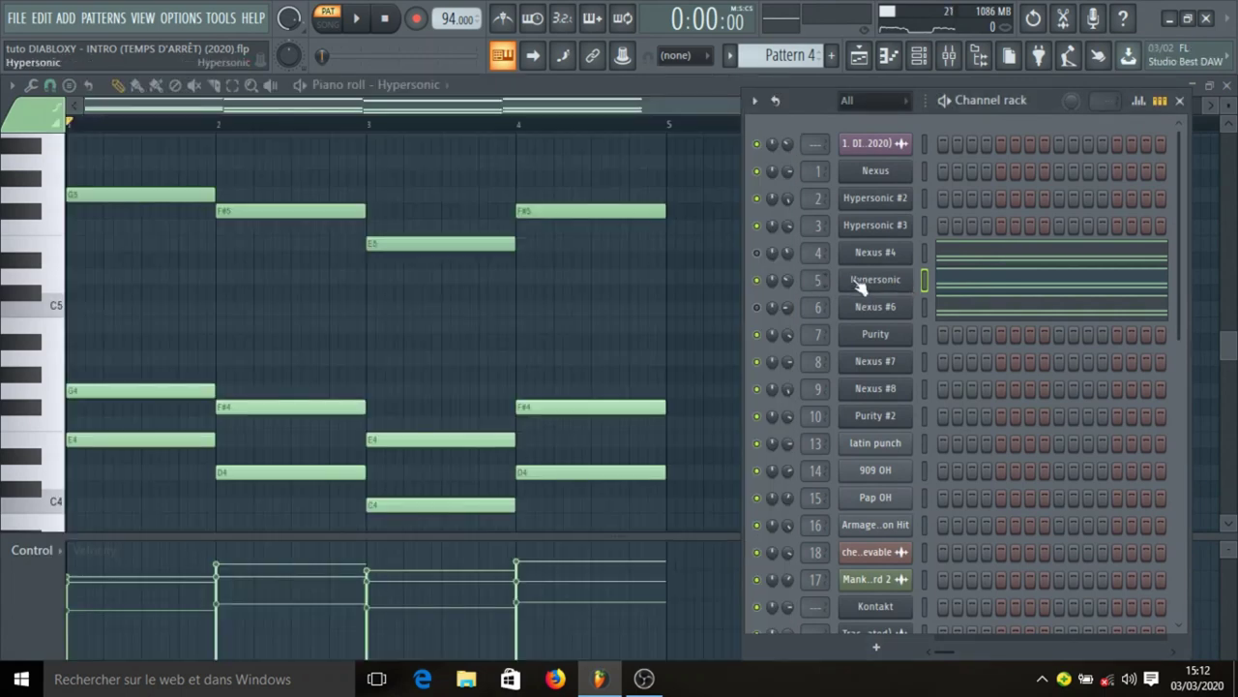
left_click(950, 68)
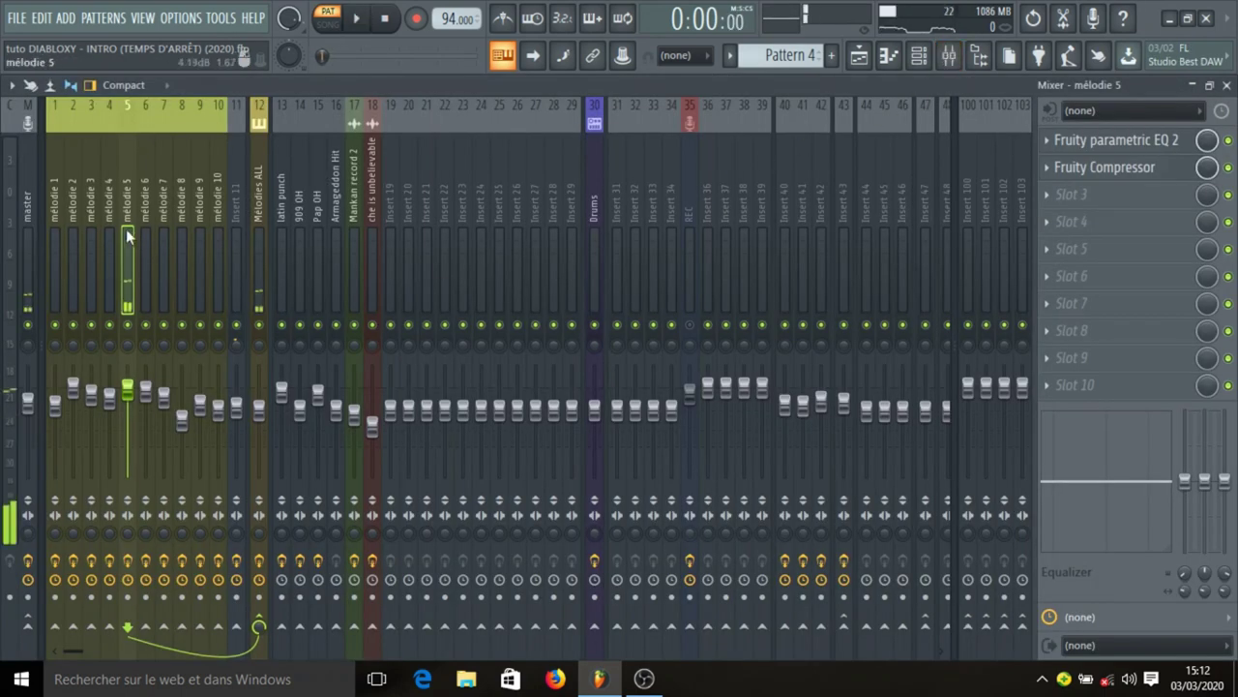
left_click(1138, 152)
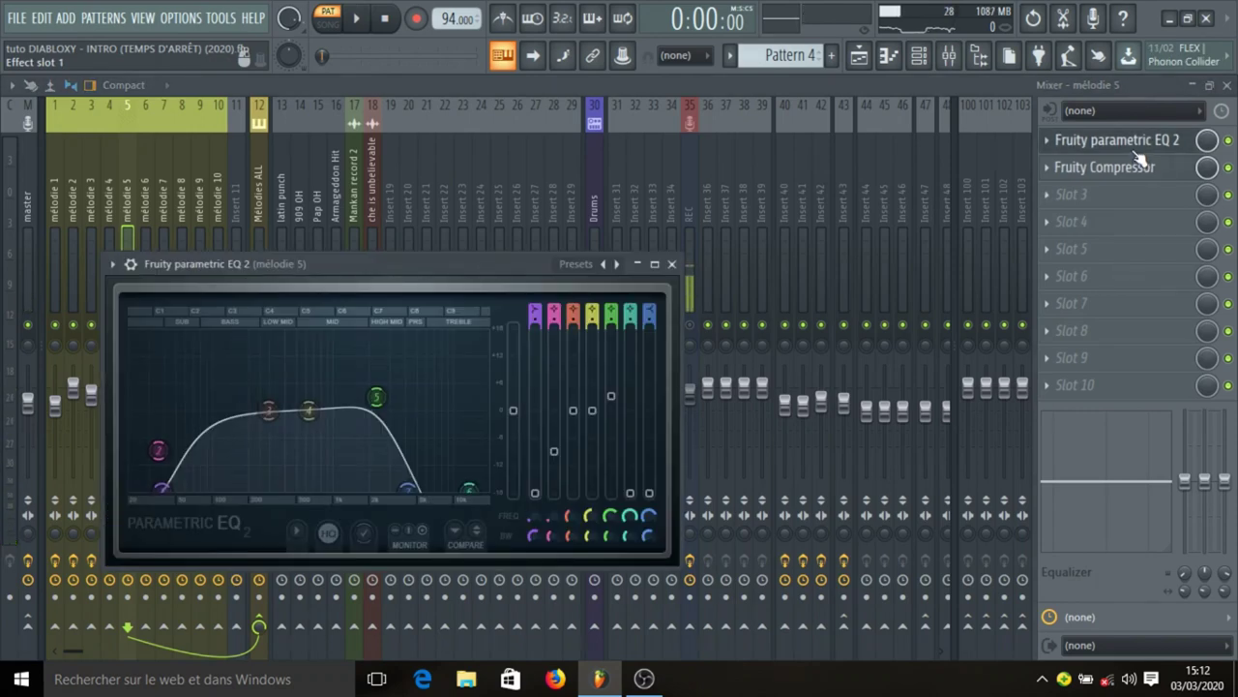
left_click(1138, 152)
left_click(1141, 171)
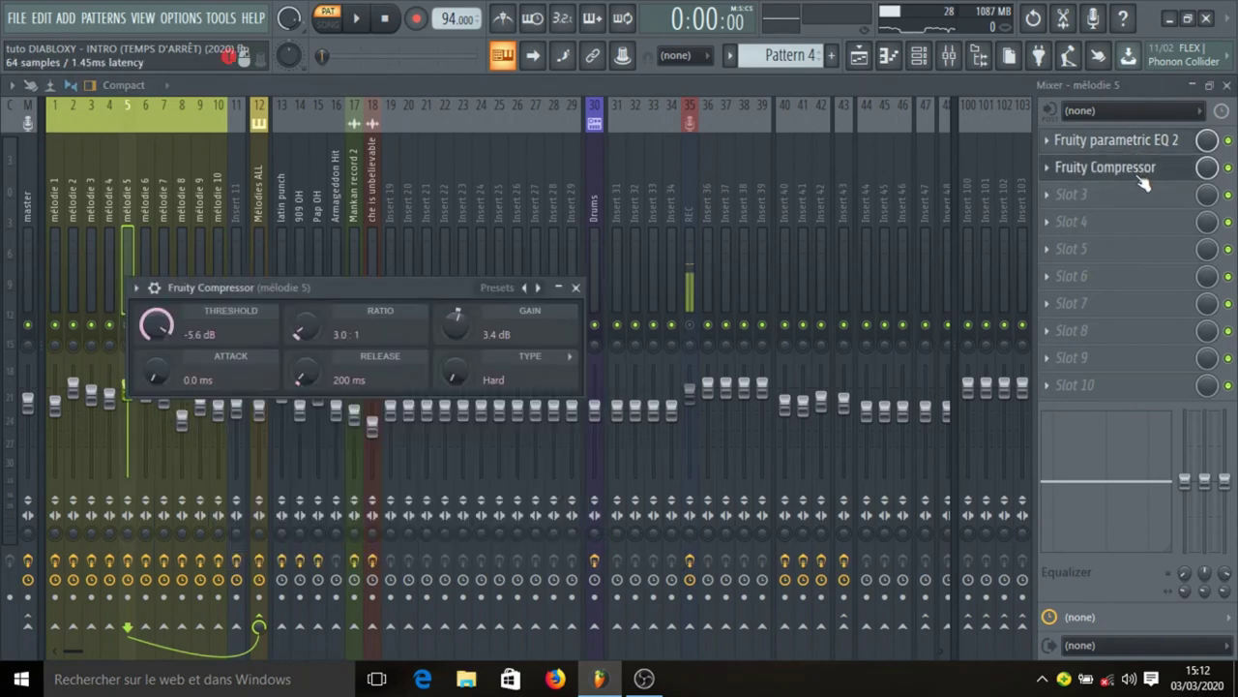
left_click(1140, 176)
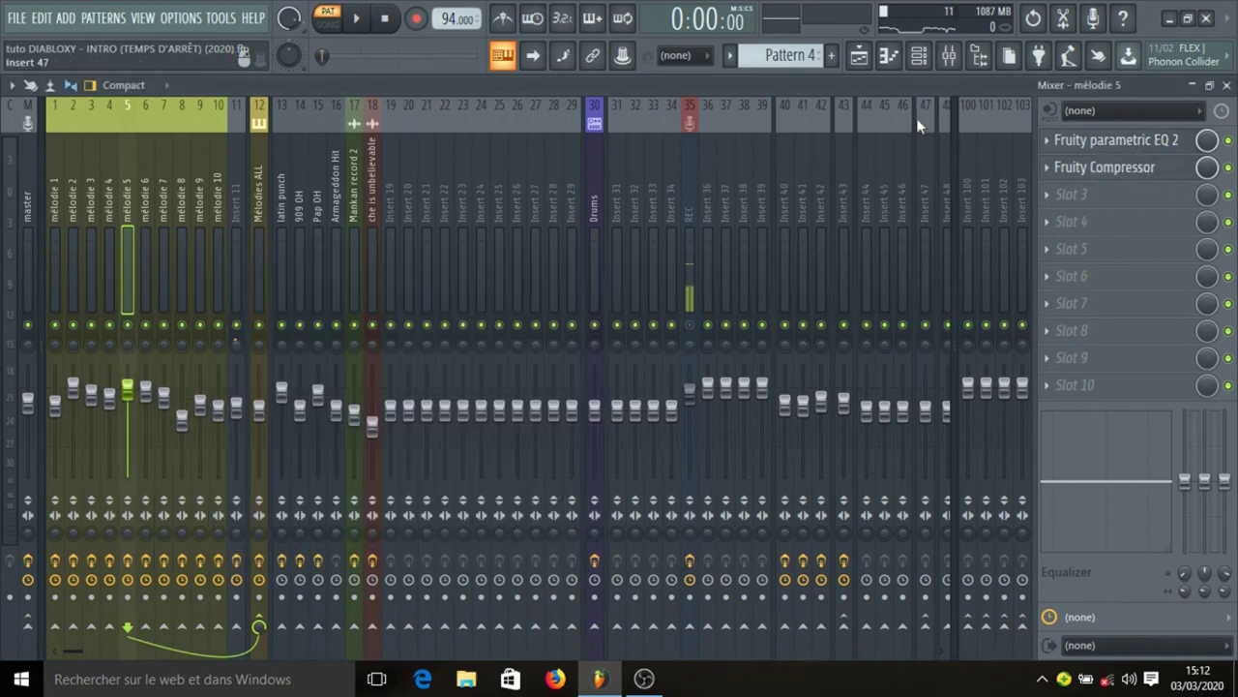
Return to the playlist and check the preset of the Nexus #6 instrument on channel 6, closing its window
left_click(861, 56)
left_click(919, 55)
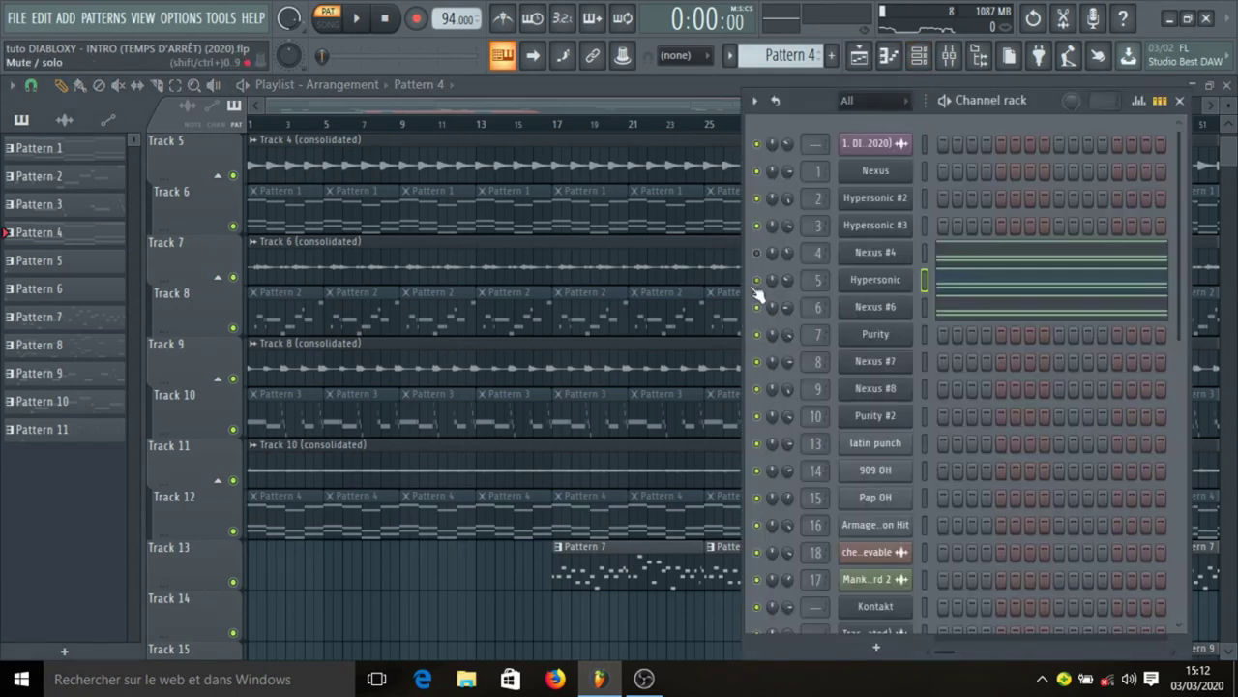
left_click(852, 307)
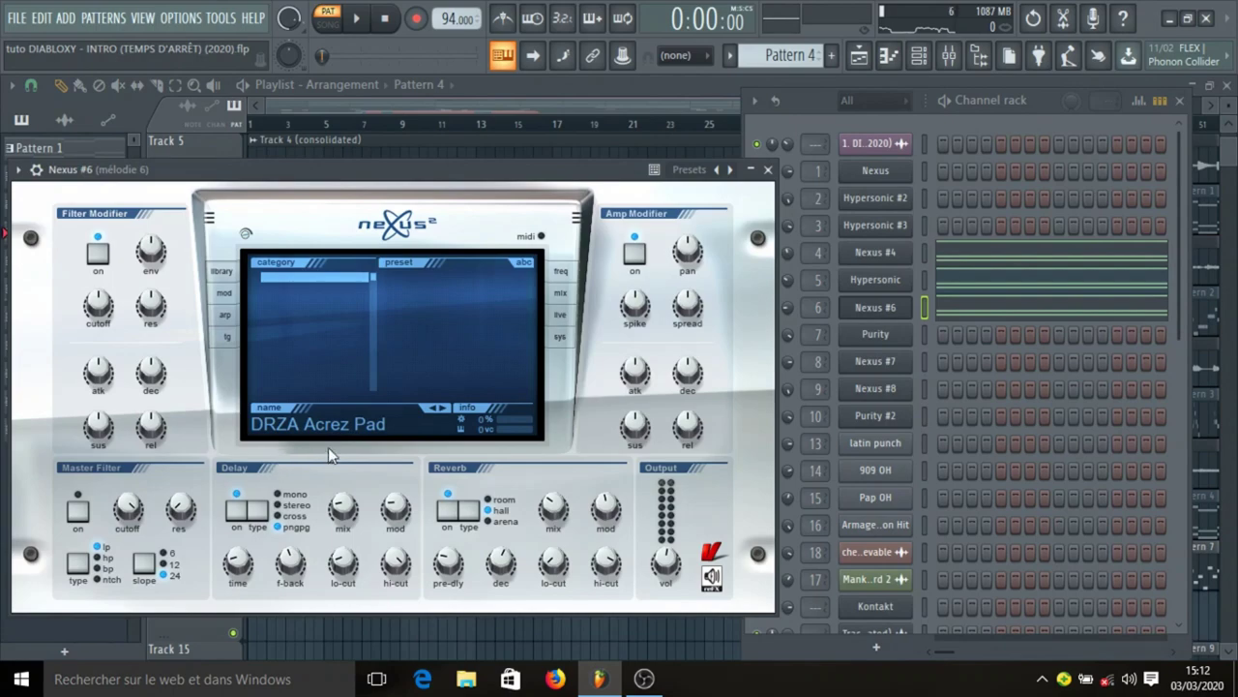
left_click(769, 169)
Play Pattern 4 from the Nexus #6 piano roll, switch to its mélodie 6 mixer track and stop playback
left_click(992, 315)
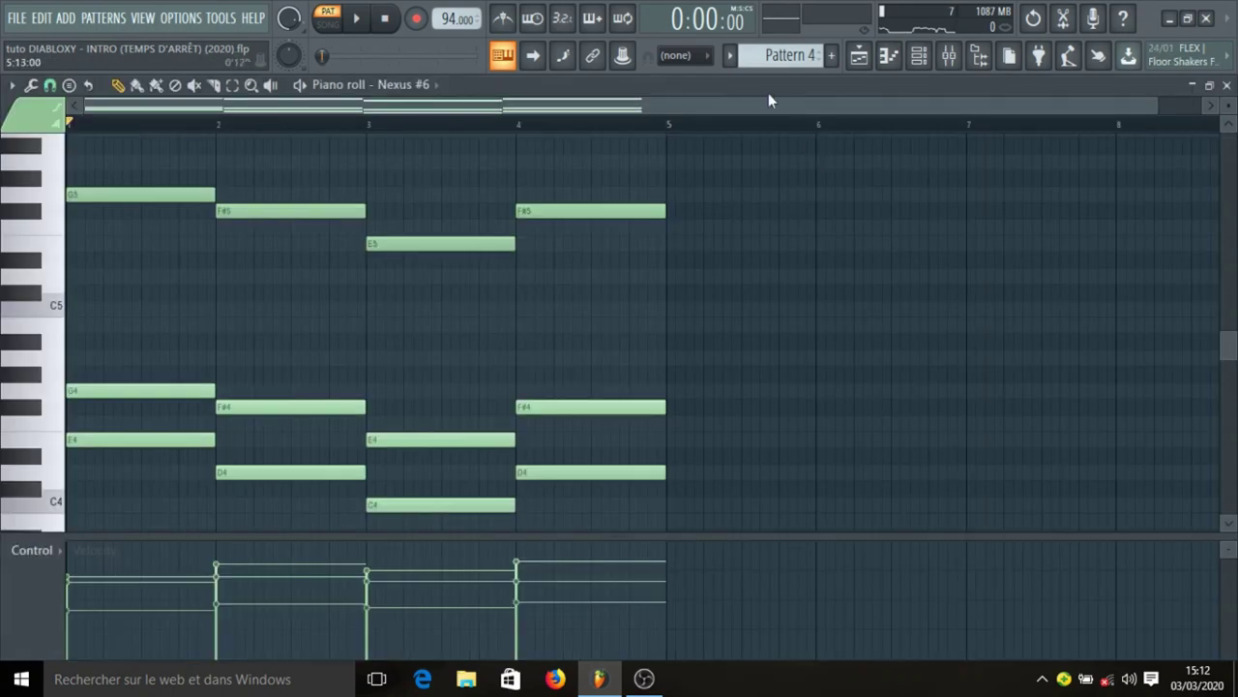
key("space")
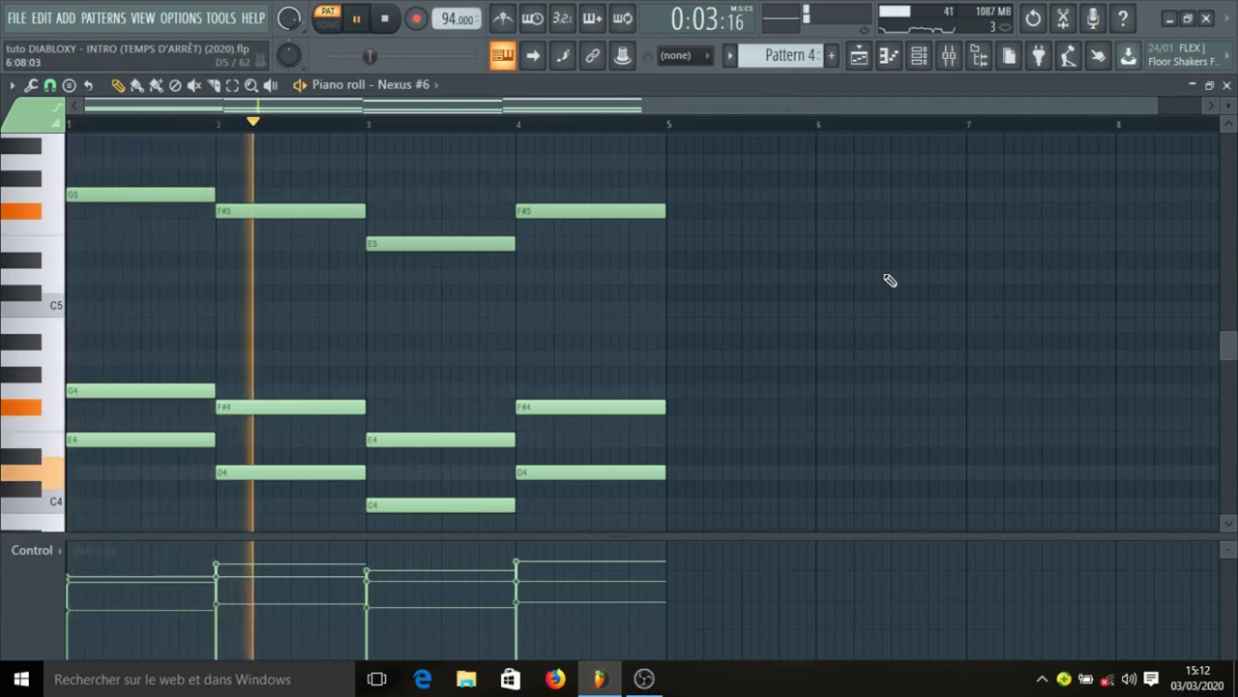
left_click(949, 55)
key("space")
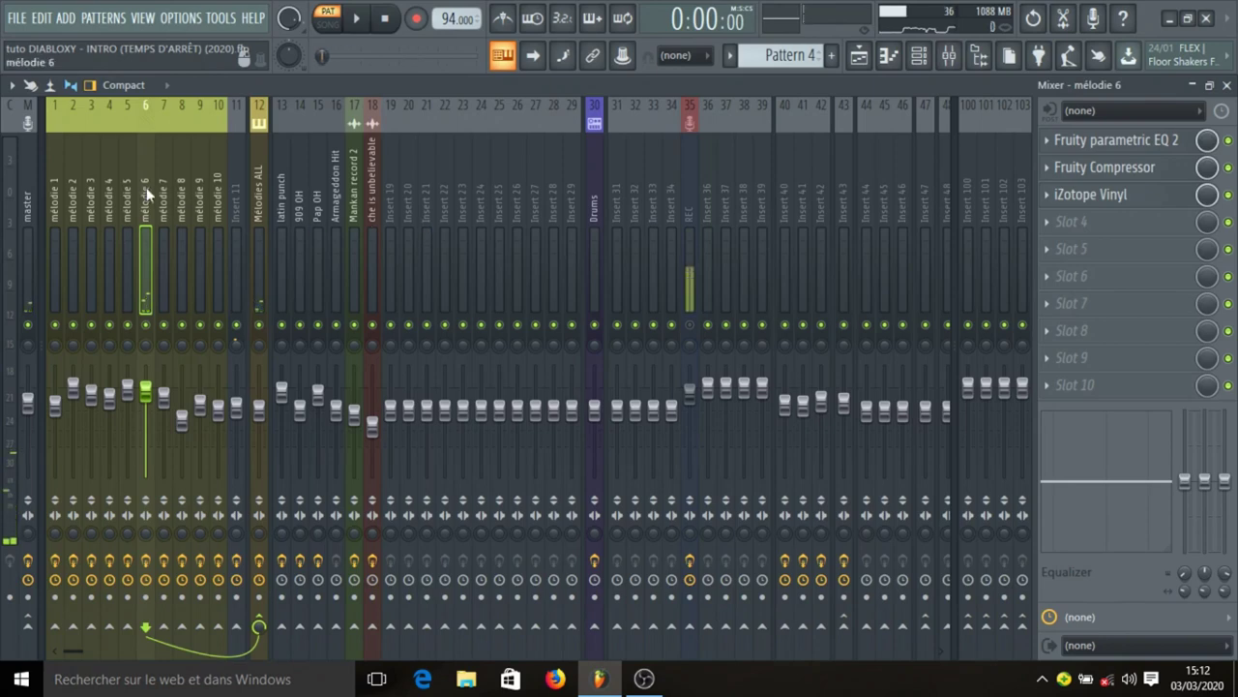
Inspect the Fruity Parametric EQ 2 and Fruity Compressor settings on mélodie 6, including the compressor's preset list, and close both effects
left_click(1161, 141)
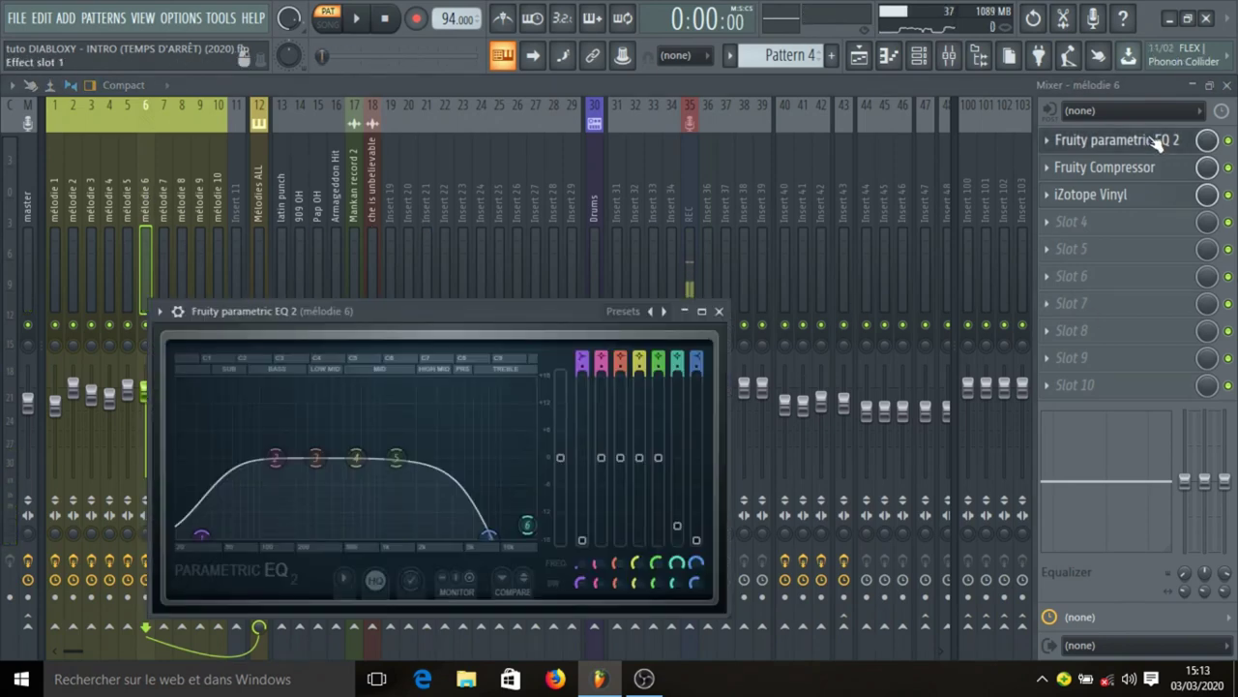
key("space")
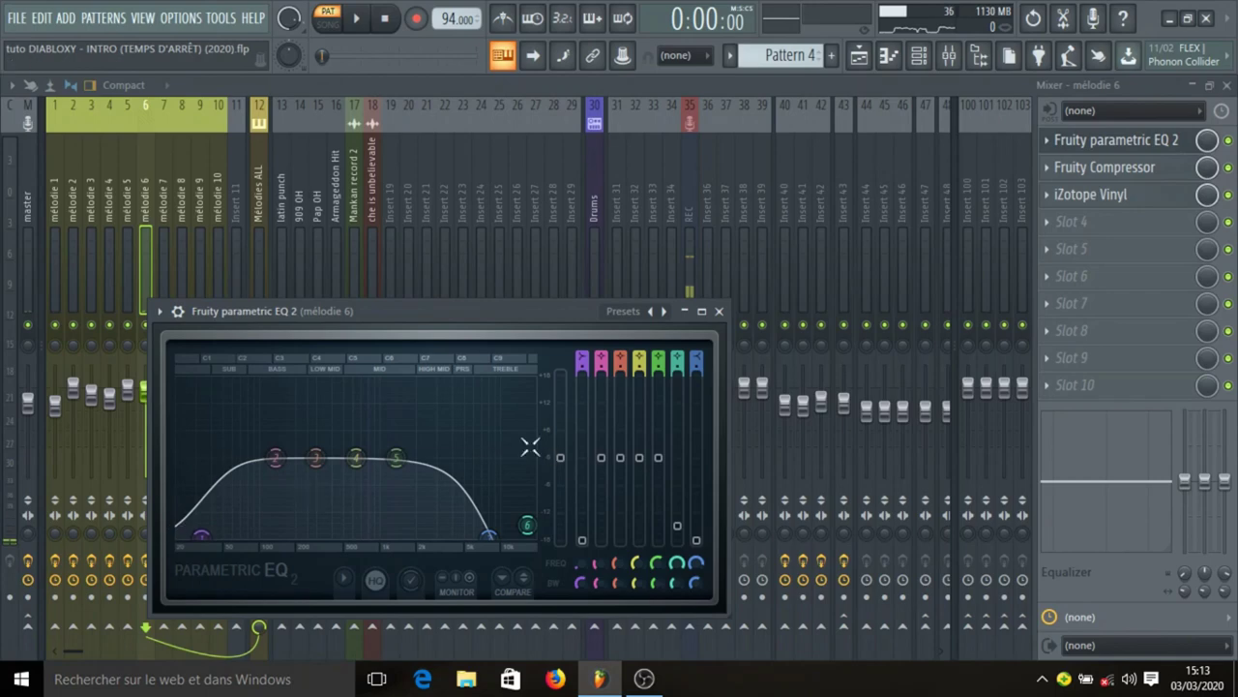
left_click(719, 310)
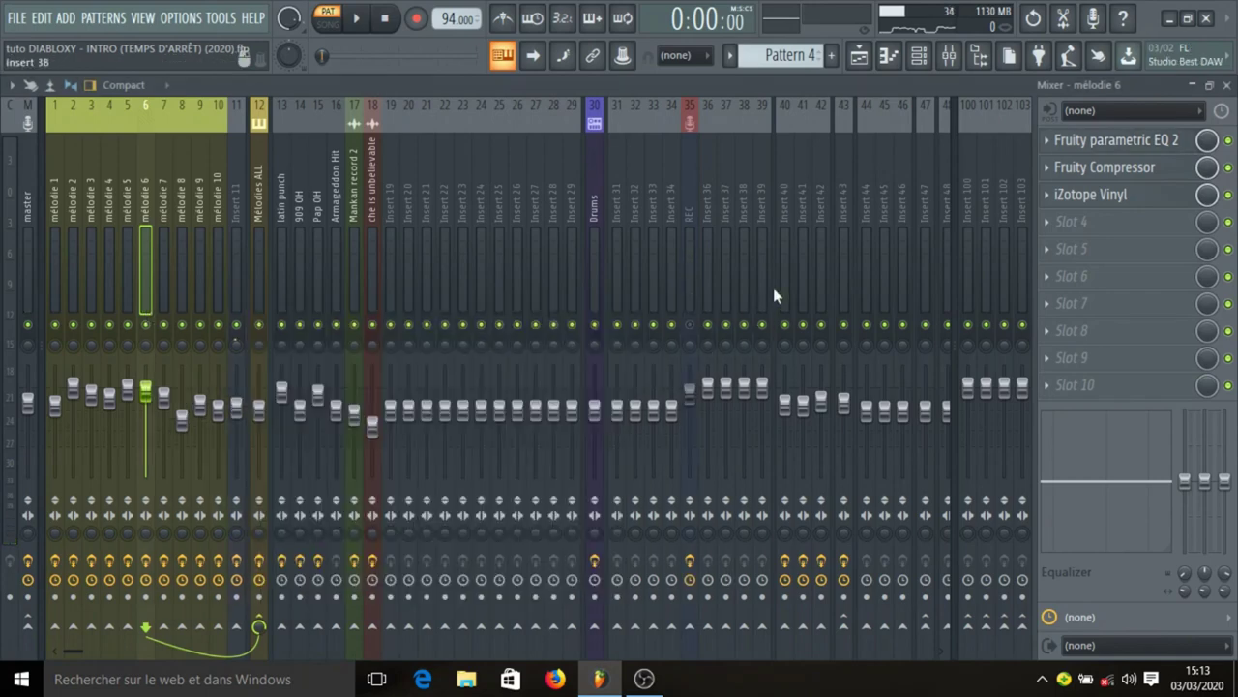
left_click(1132, 168)
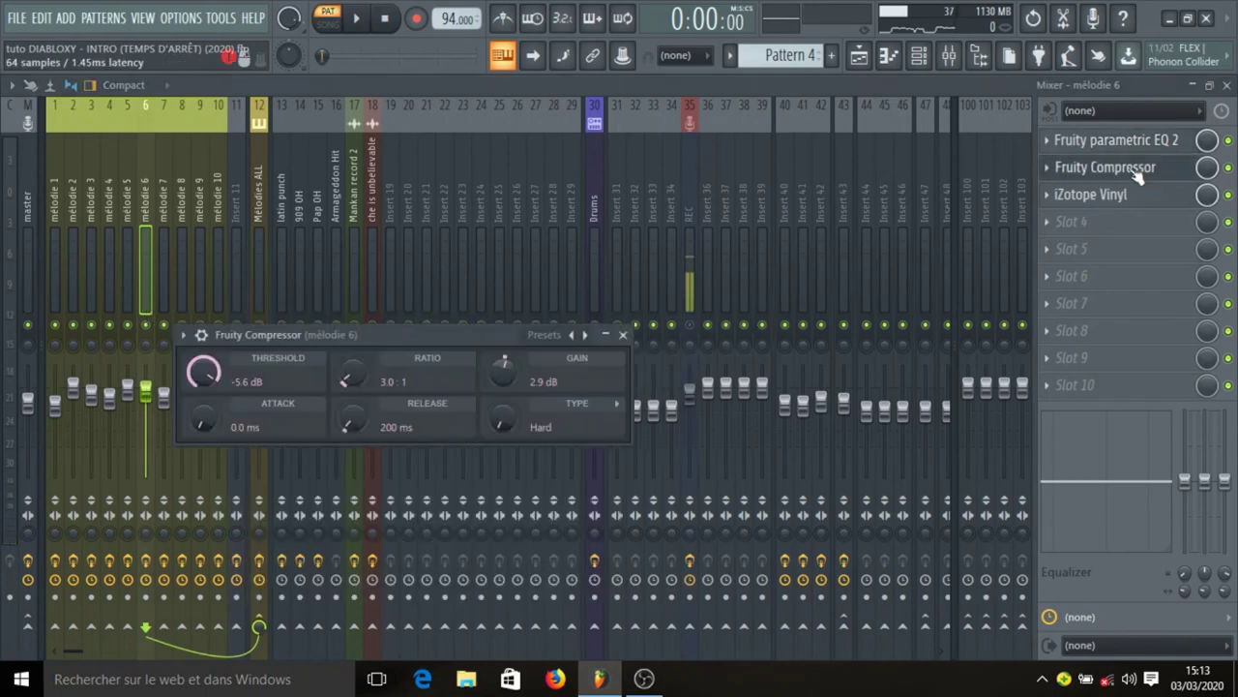
right_click(586, 338)
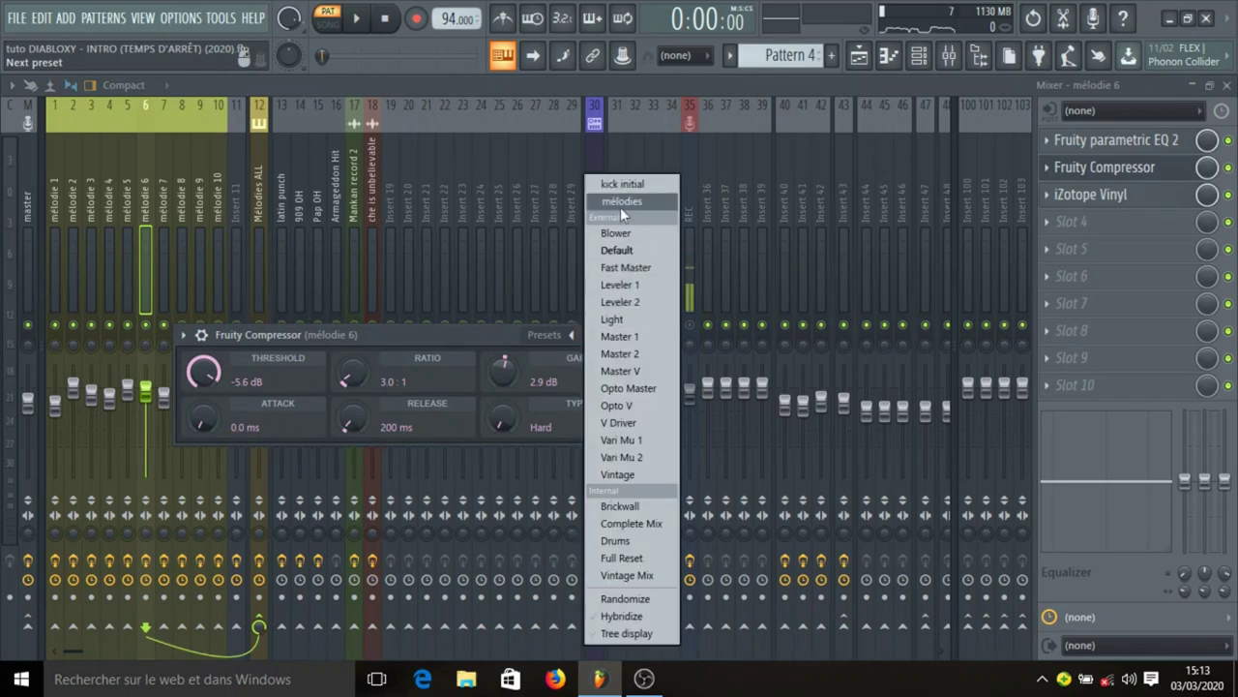
left_click(455, 333)
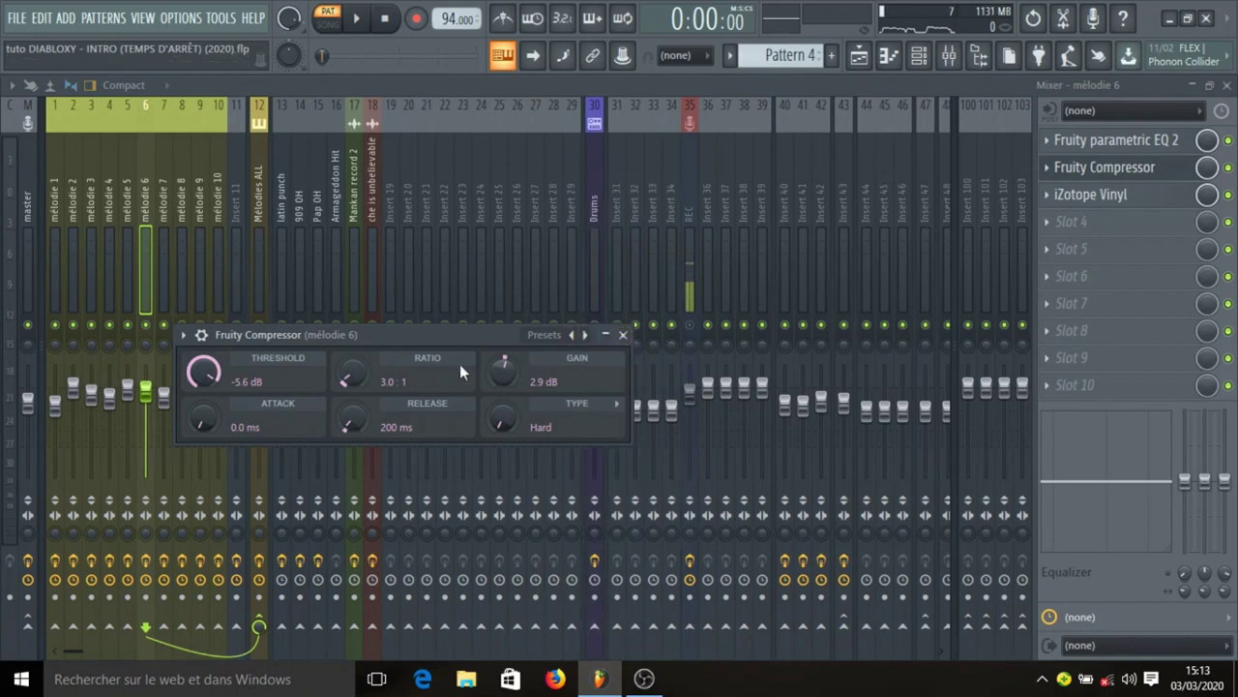
left_click(623, 334)
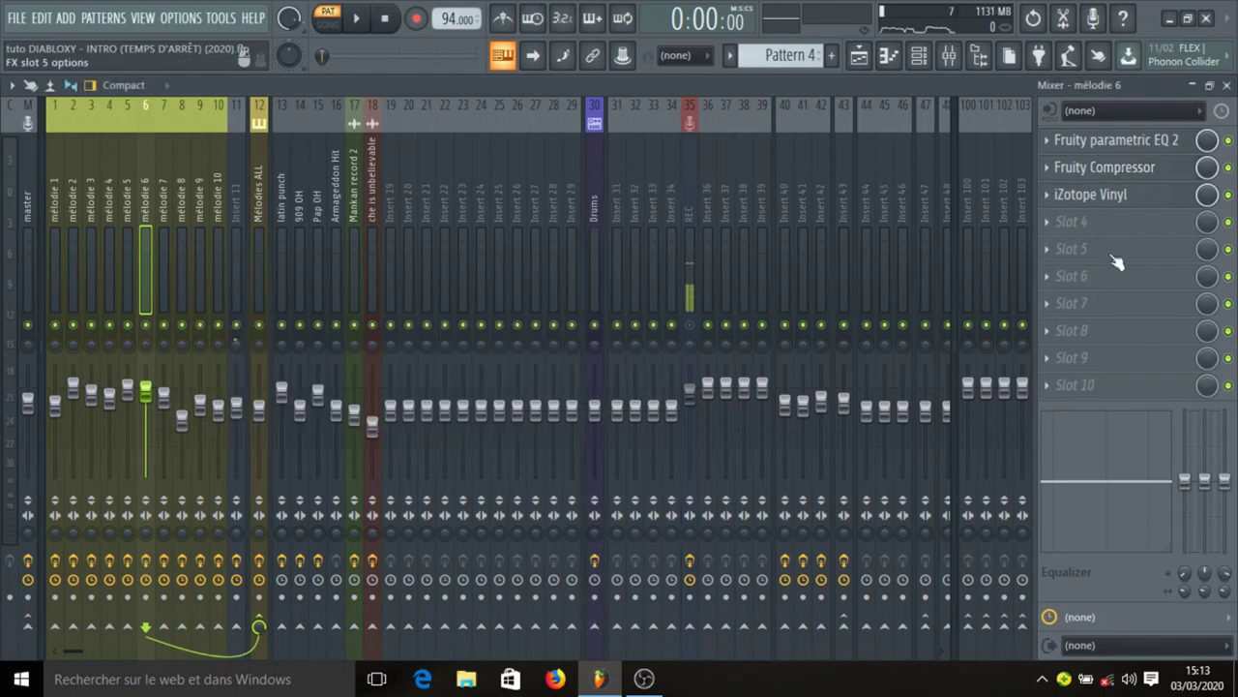
Open iZotope Vinyl on the mélodie 6 mixer track, reposition its window to examine the settings, and close it
left_click(1132, 203)
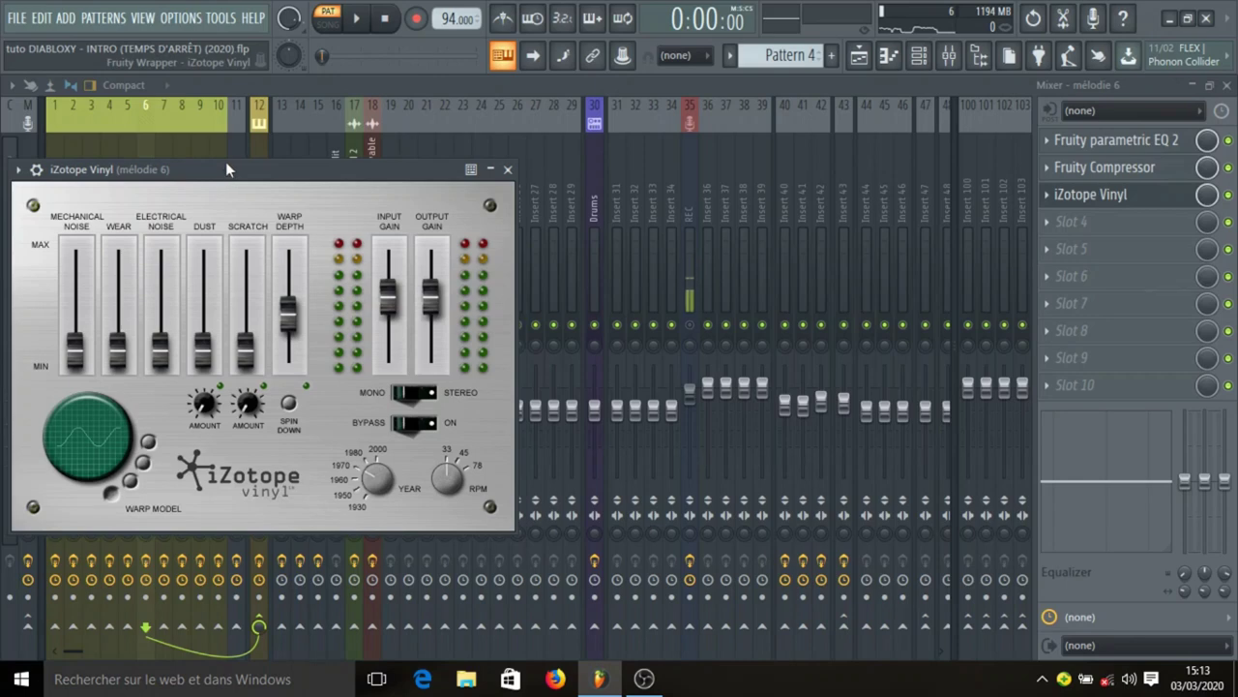
left_click_drag(225, 162, 402, 126)
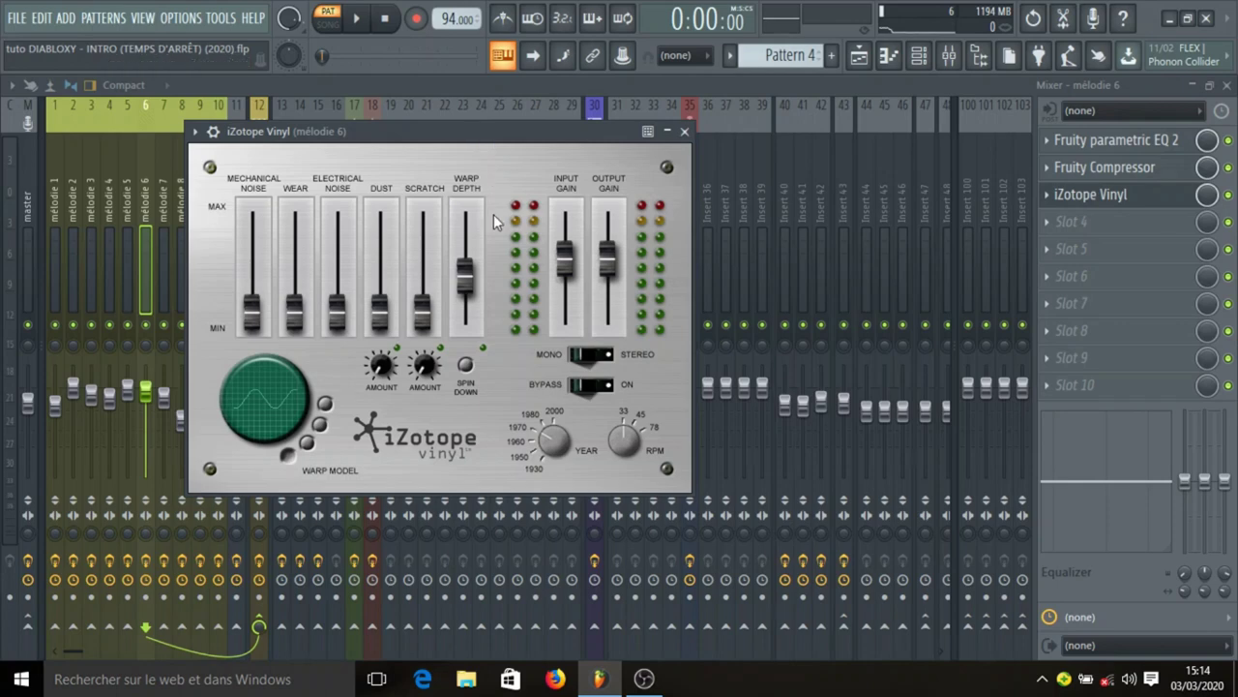
left_click(684, 131)
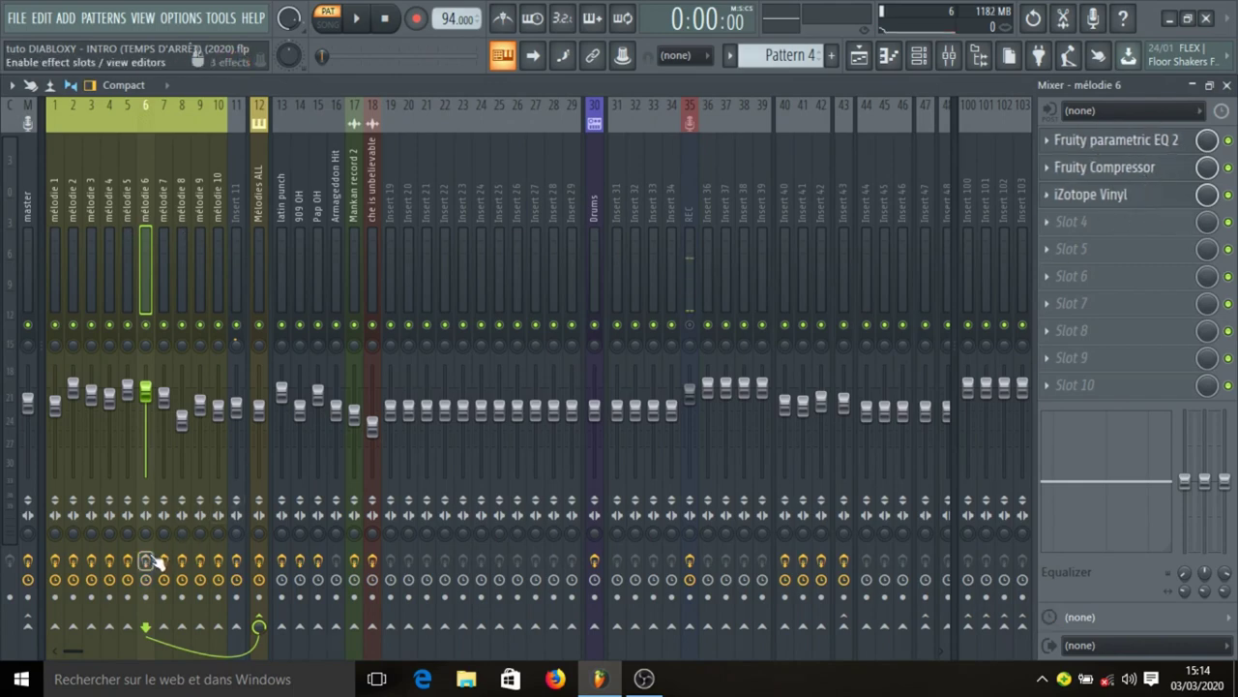
Compare Pattern 4 played with the mélodie 6 effects disabled and with them enabled, then stop playback
key("space")
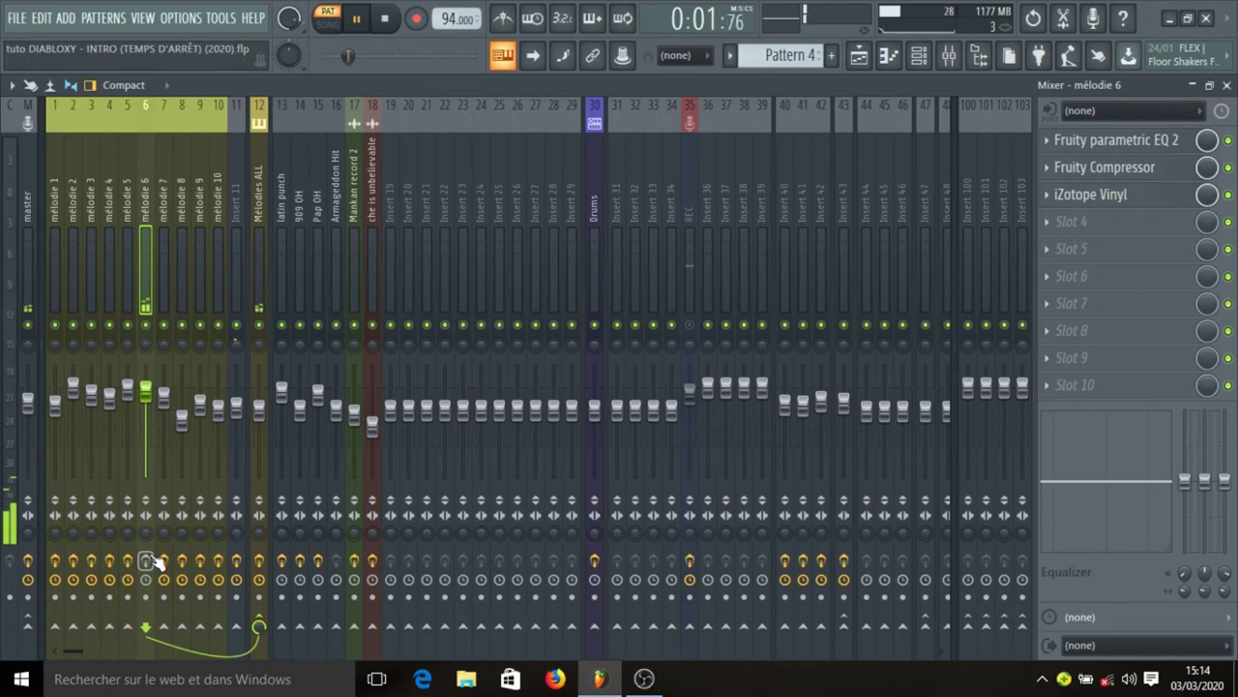
key("space")
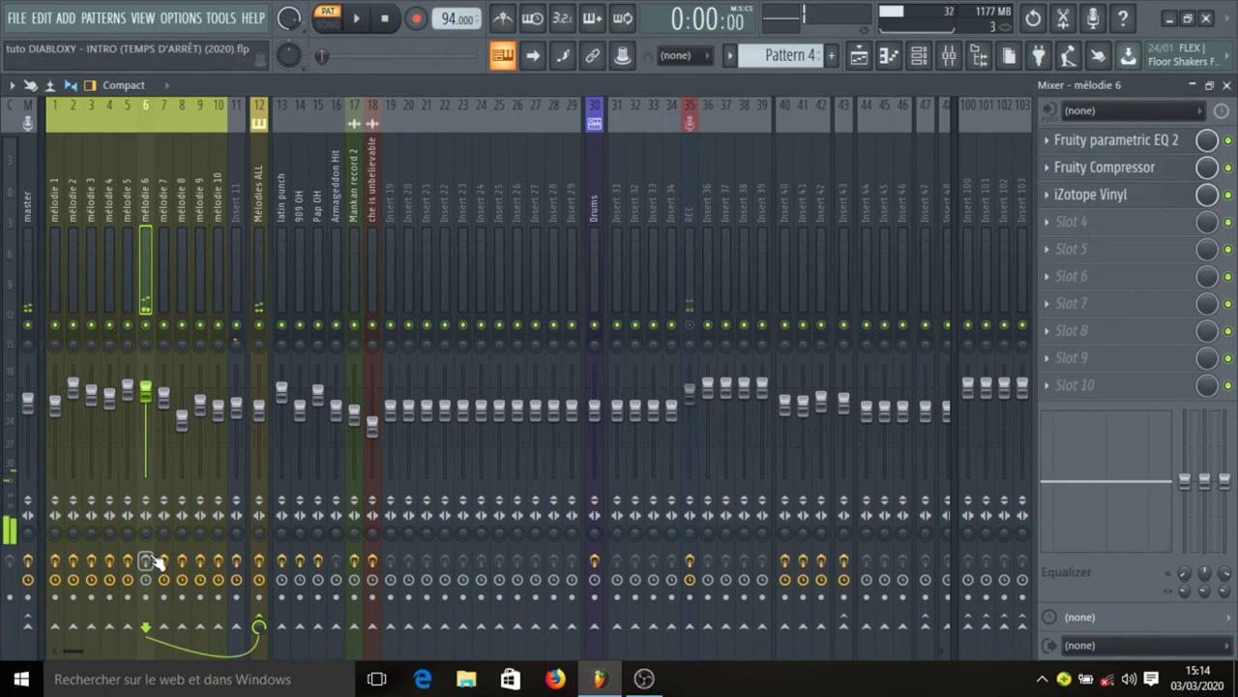
key("space")
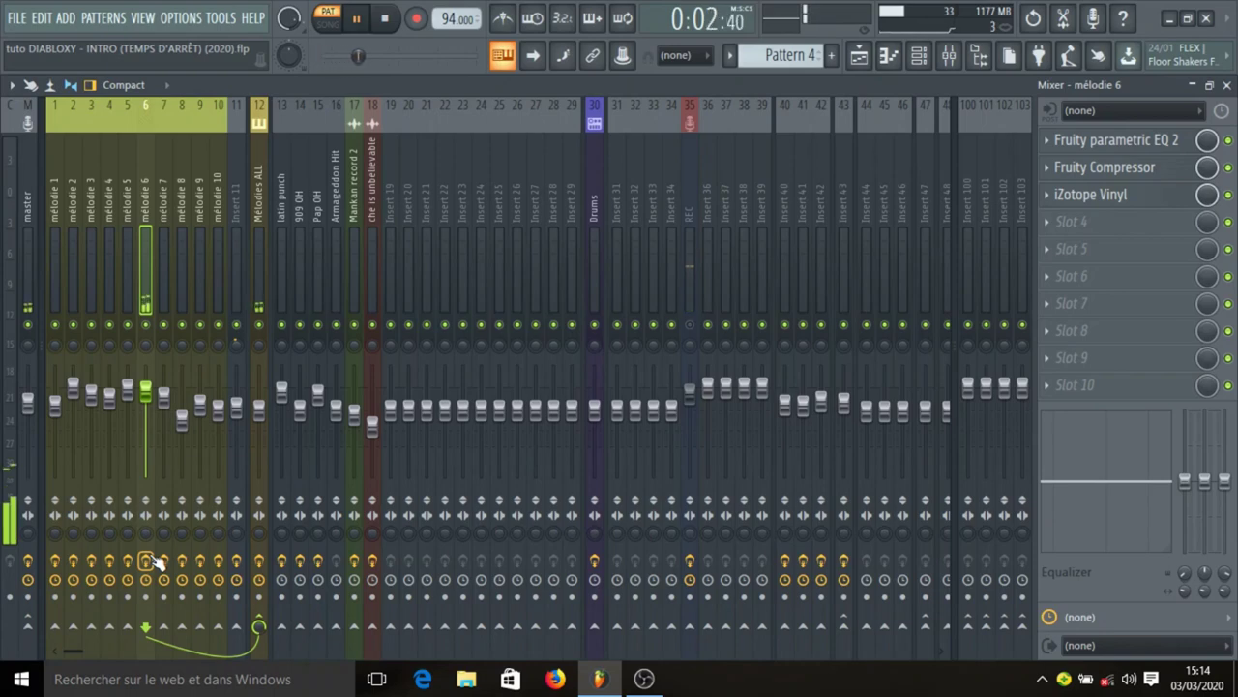
key("space")
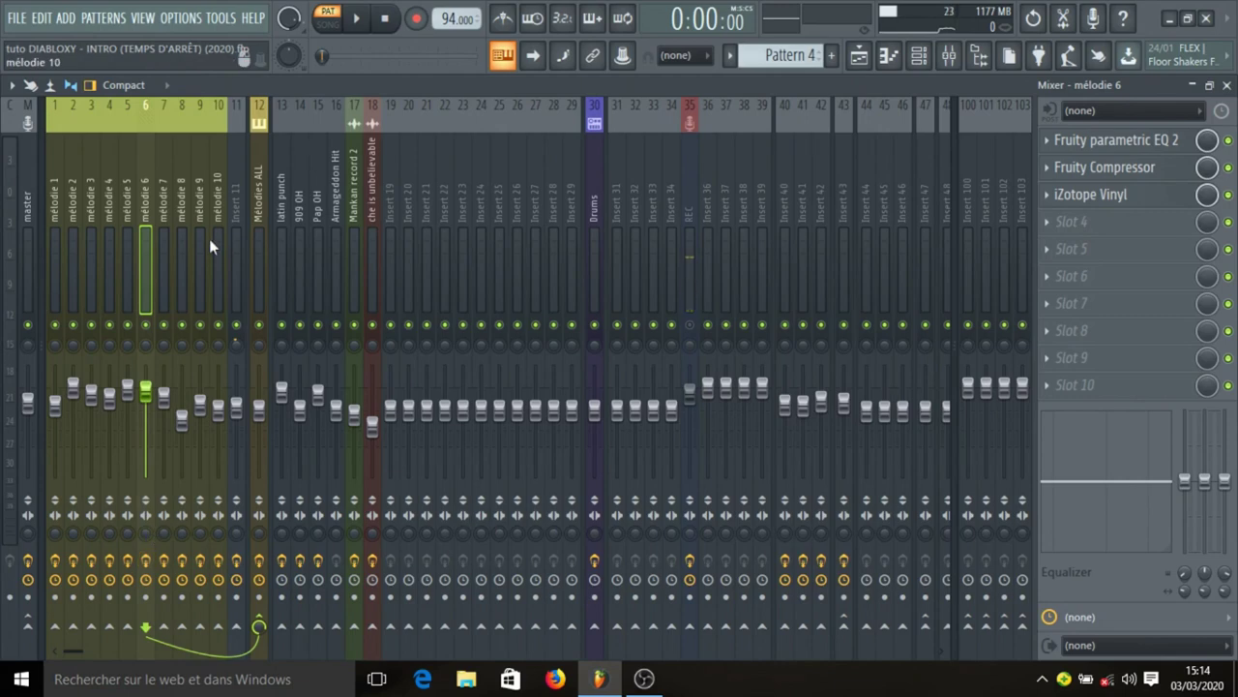
Return to the playlist, make Pattern 7 the active pattern, and open the piano roll of the Purity channel
left_click(859, 55)
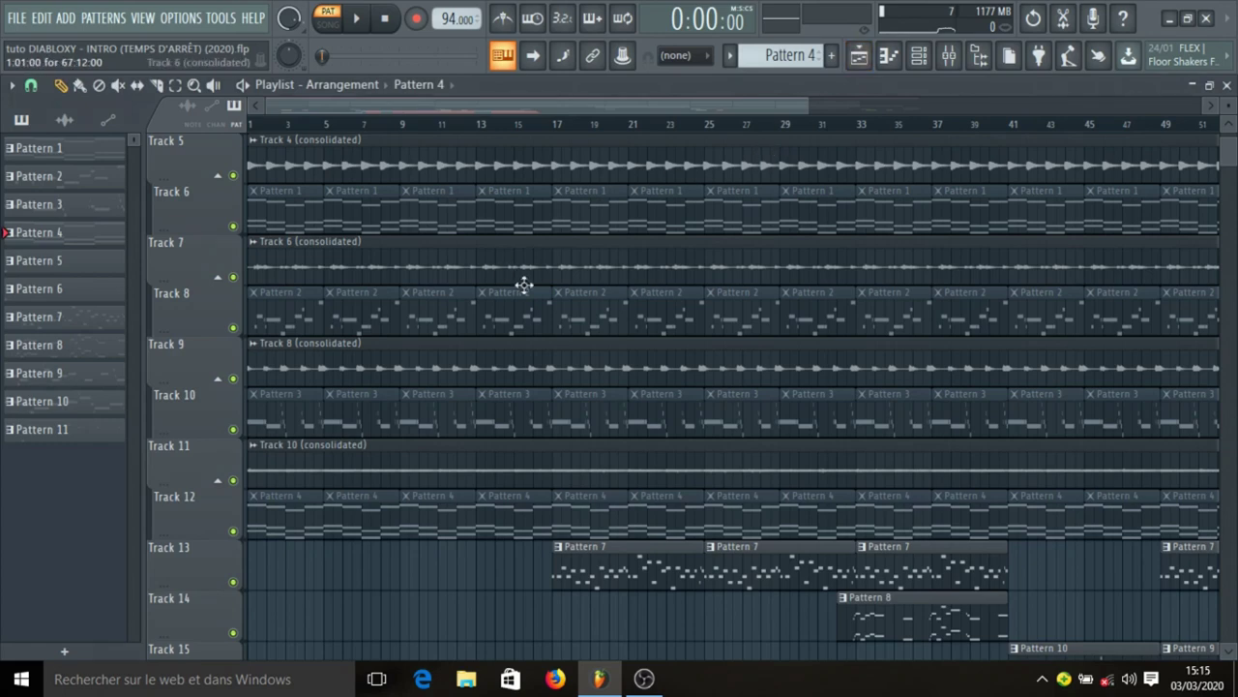
scroll(524, 283, "down", 3)
left_click(669, 394)
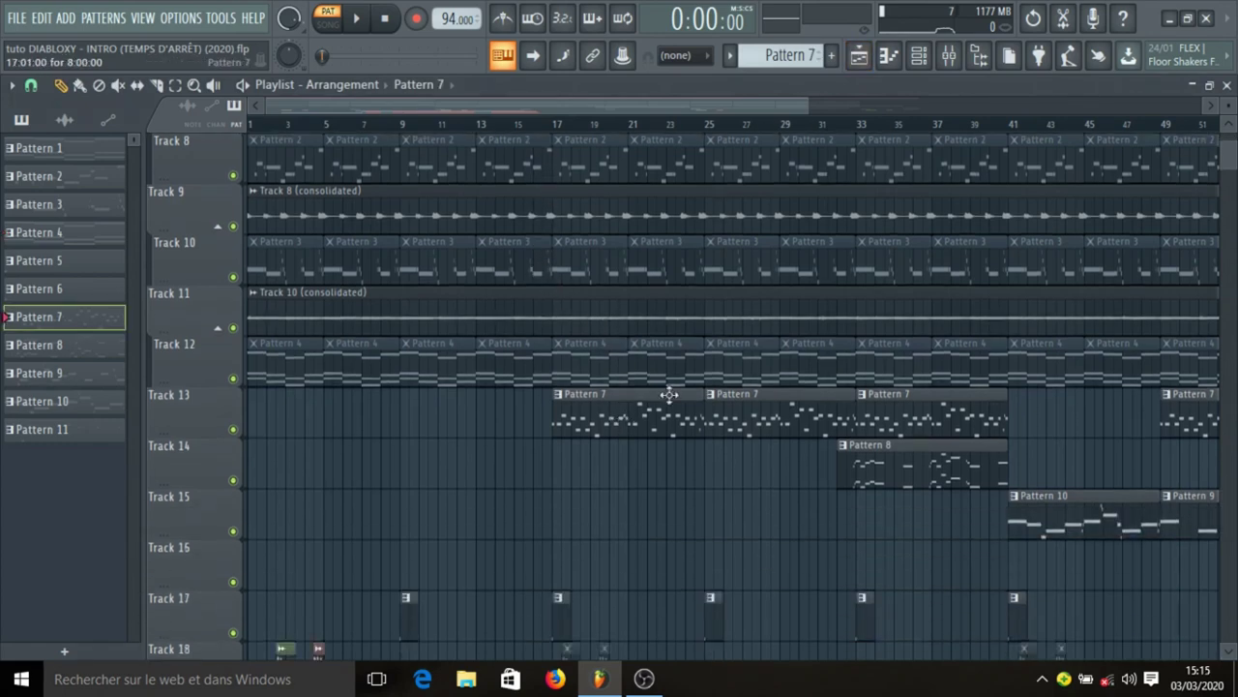
left_click(919, 55)
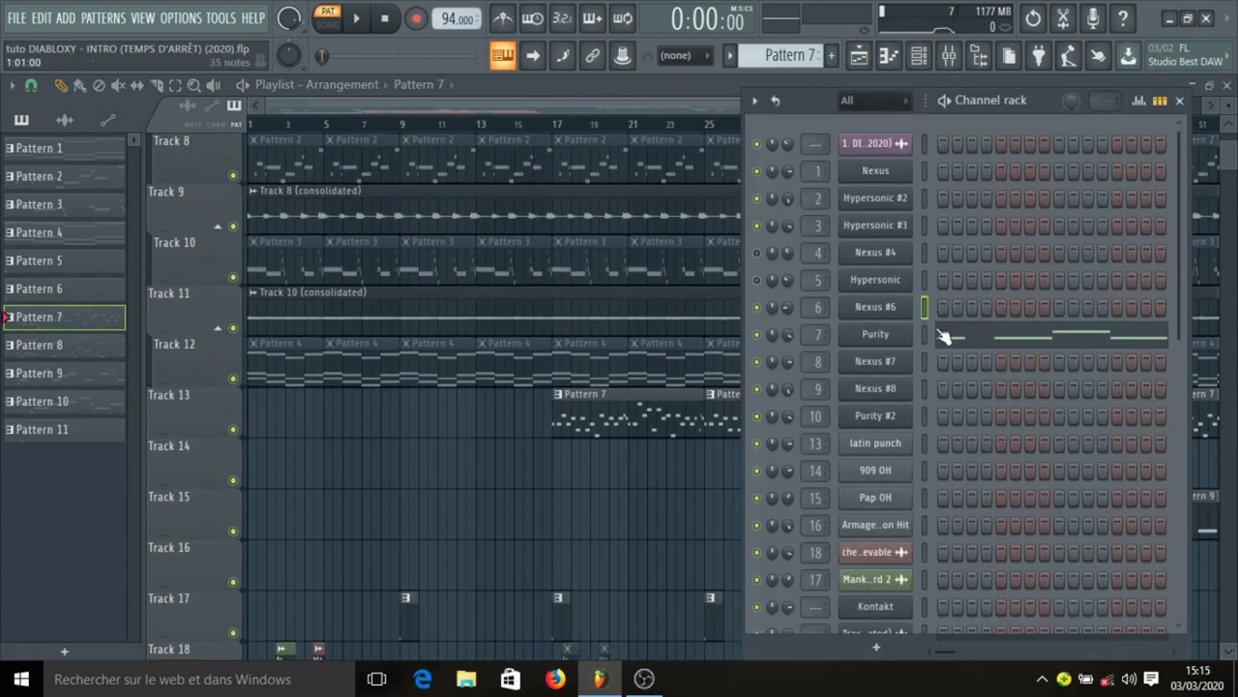
left_click(972, 338)
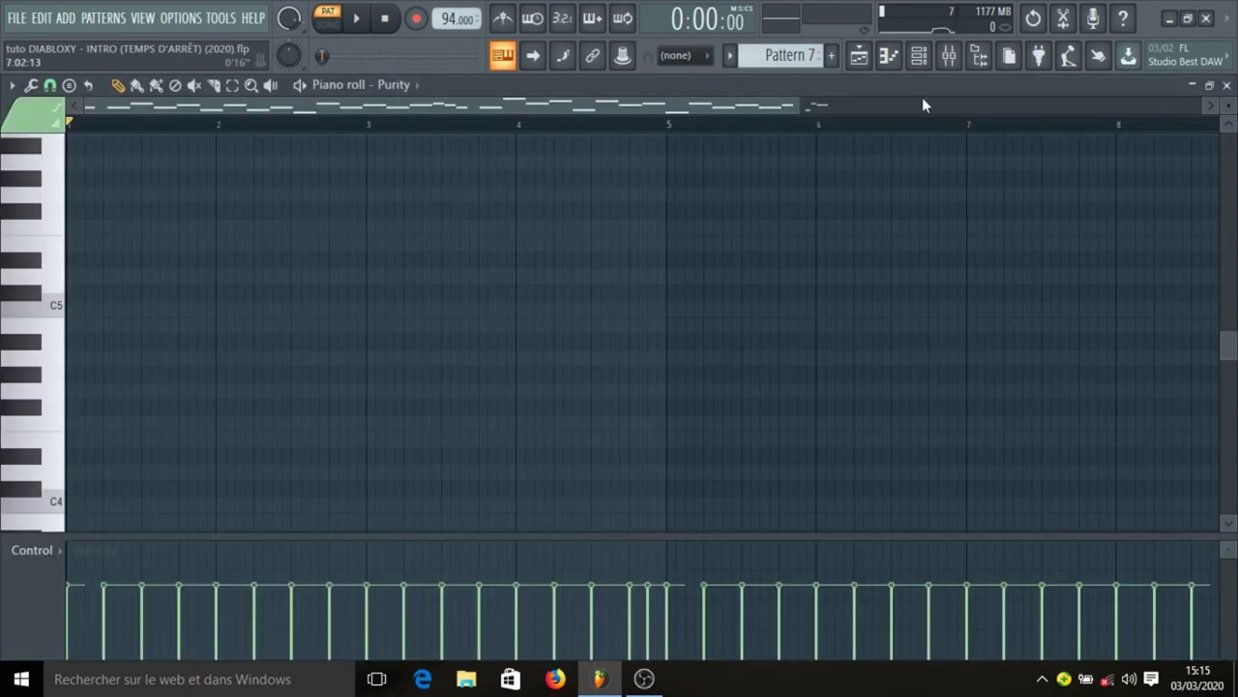
Inspect the Purity channel's instrument and its Piano preset list from the channel rack, and close the plugin
left_click(919, 56)
left_click(876, 334)
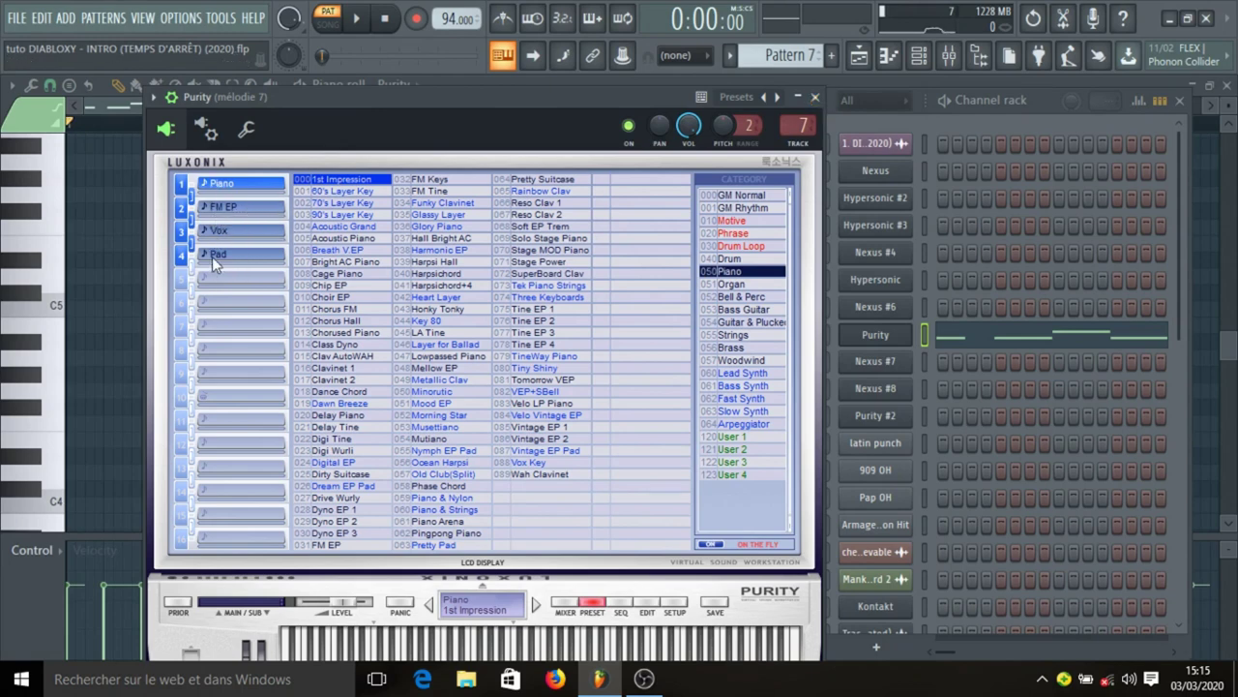
left_click(814, 96)
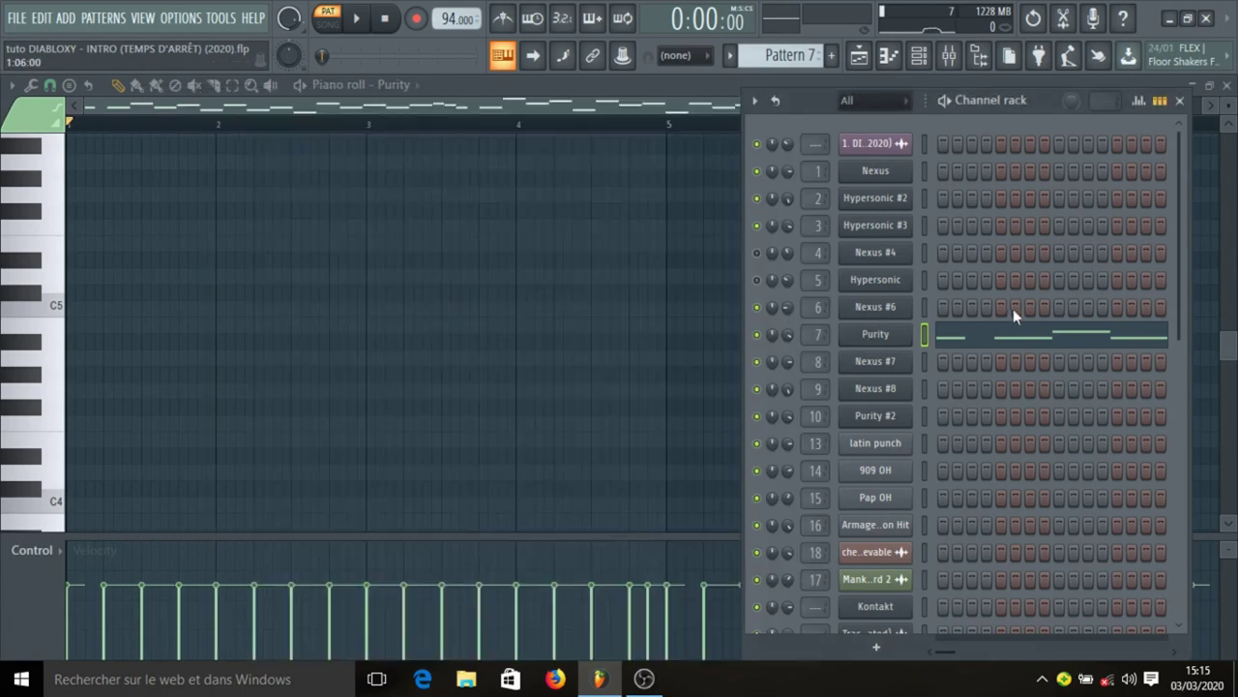
Display the whole Purity melody of Pattern 7 in the piano roll, play it through, and stop playback
left_click(1026, 339)
scroll(548, 128, "down", 1)
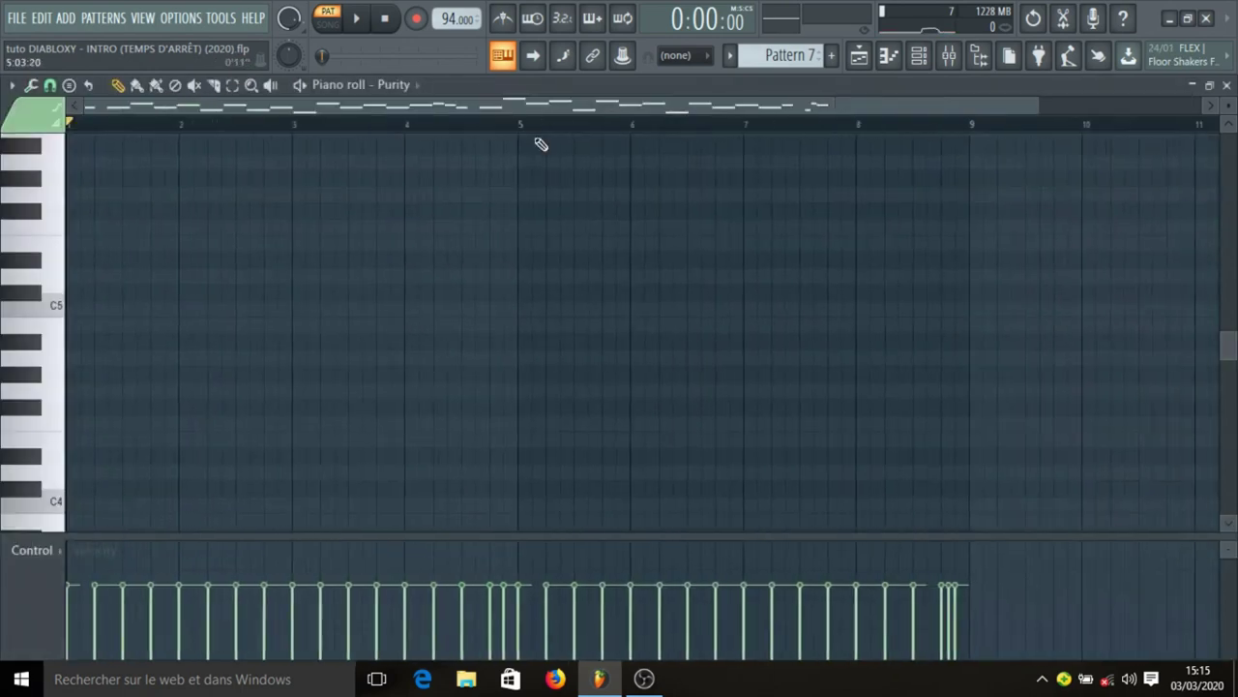
scroll(506, 285, "up", 7)
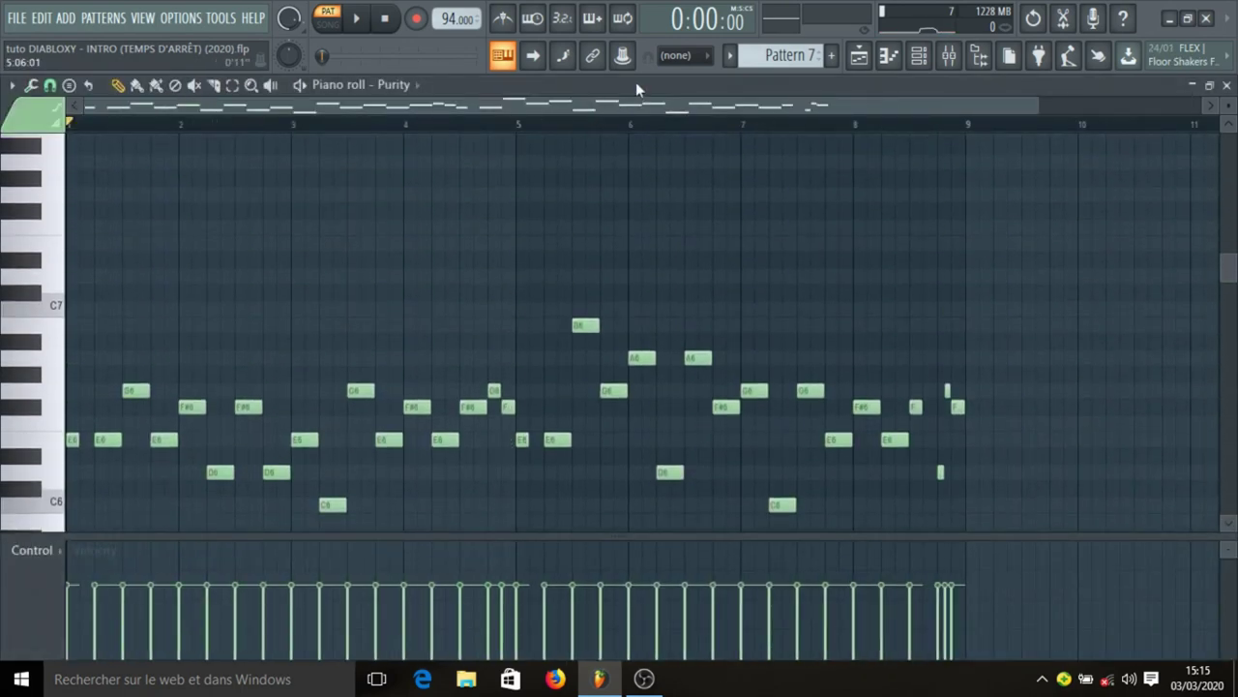
key("space")
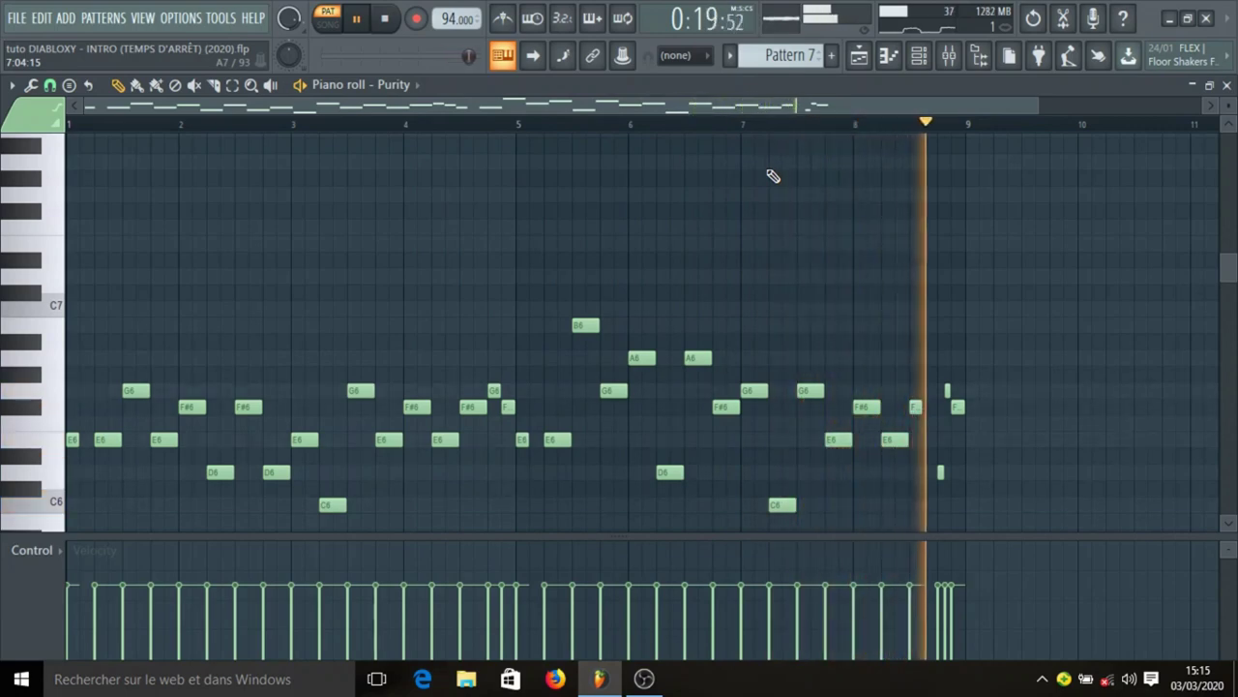
key("space")
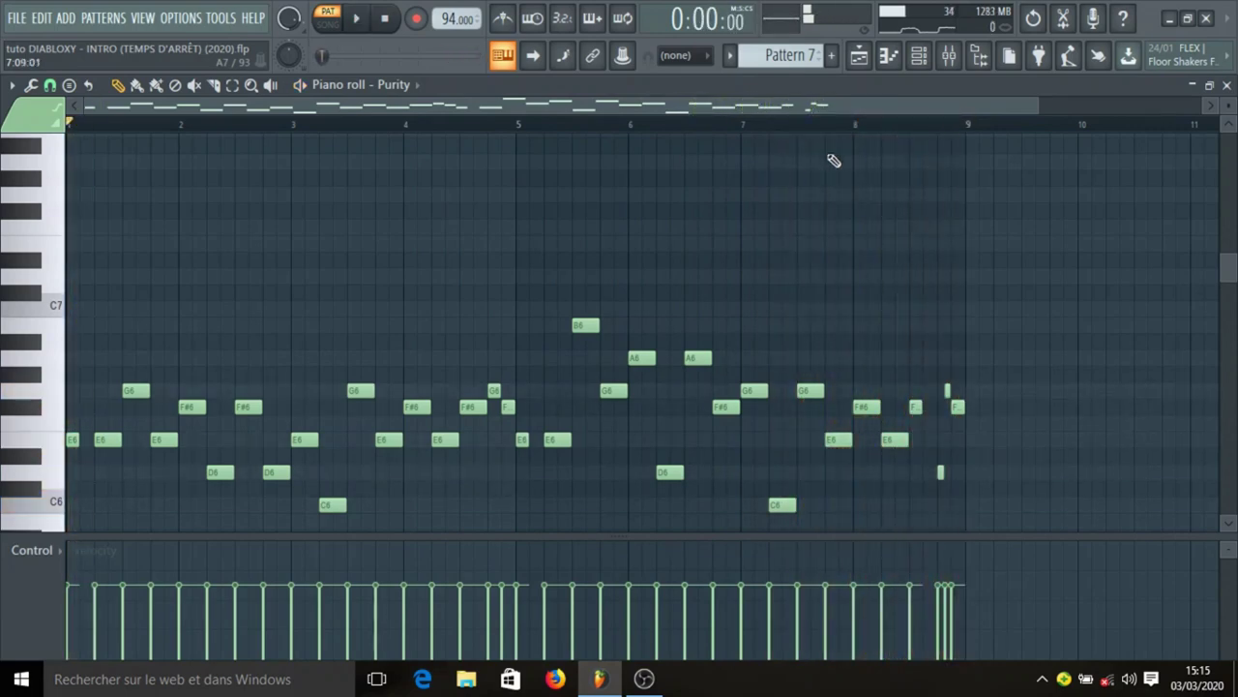
Inspect the Fruity Parametric EQ 2 and Fruity Compressor on the mélodie 7 mixer track and close both effects
left_click(948, 58)
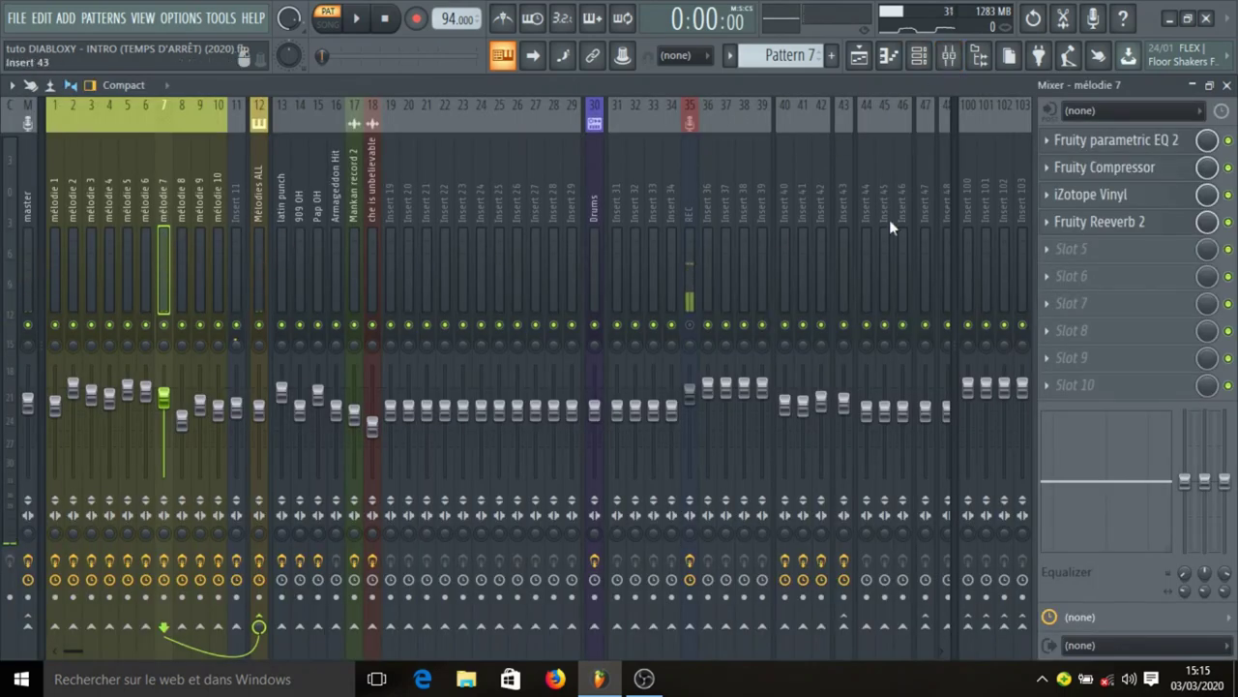
left_click(1145, 143)
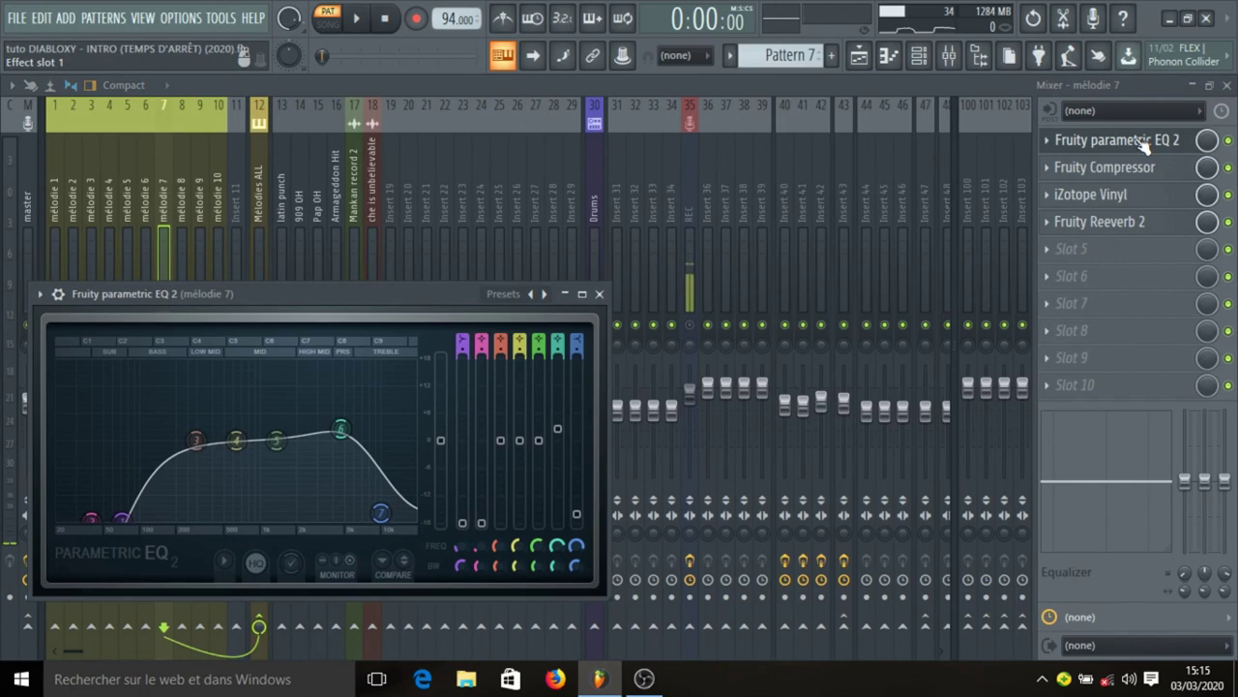
left_click(1145, 143)
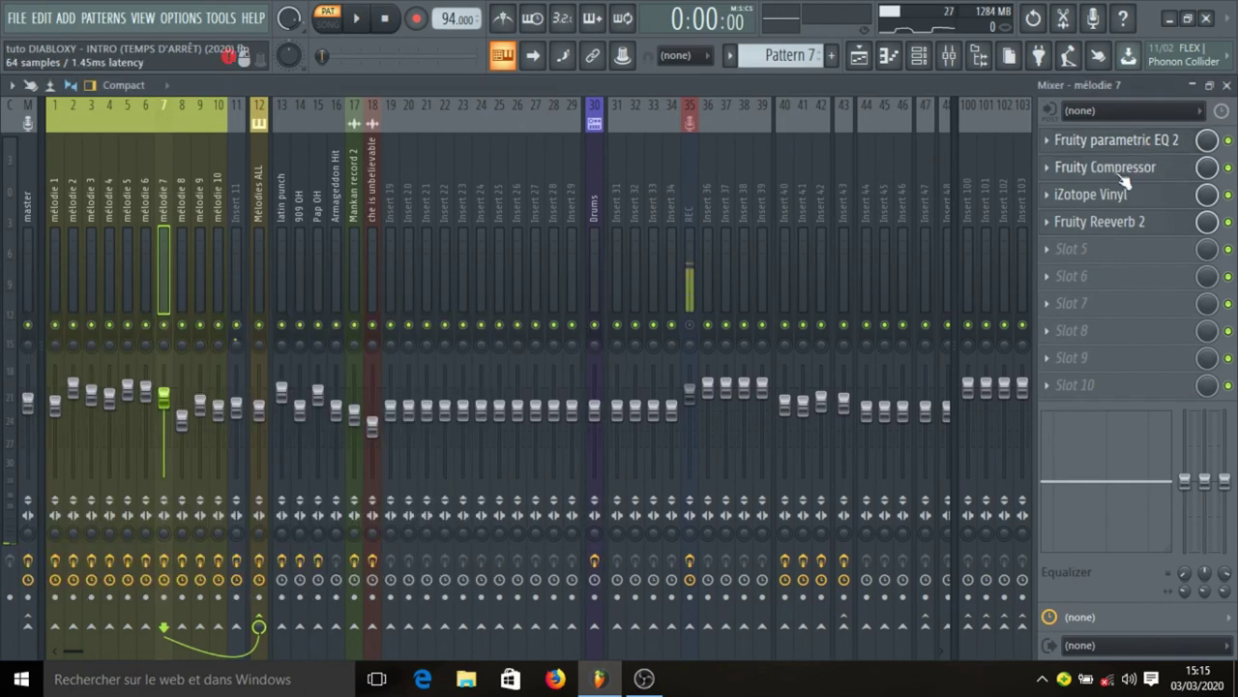
left_click(1123, 174)
left_click(1122, 174)
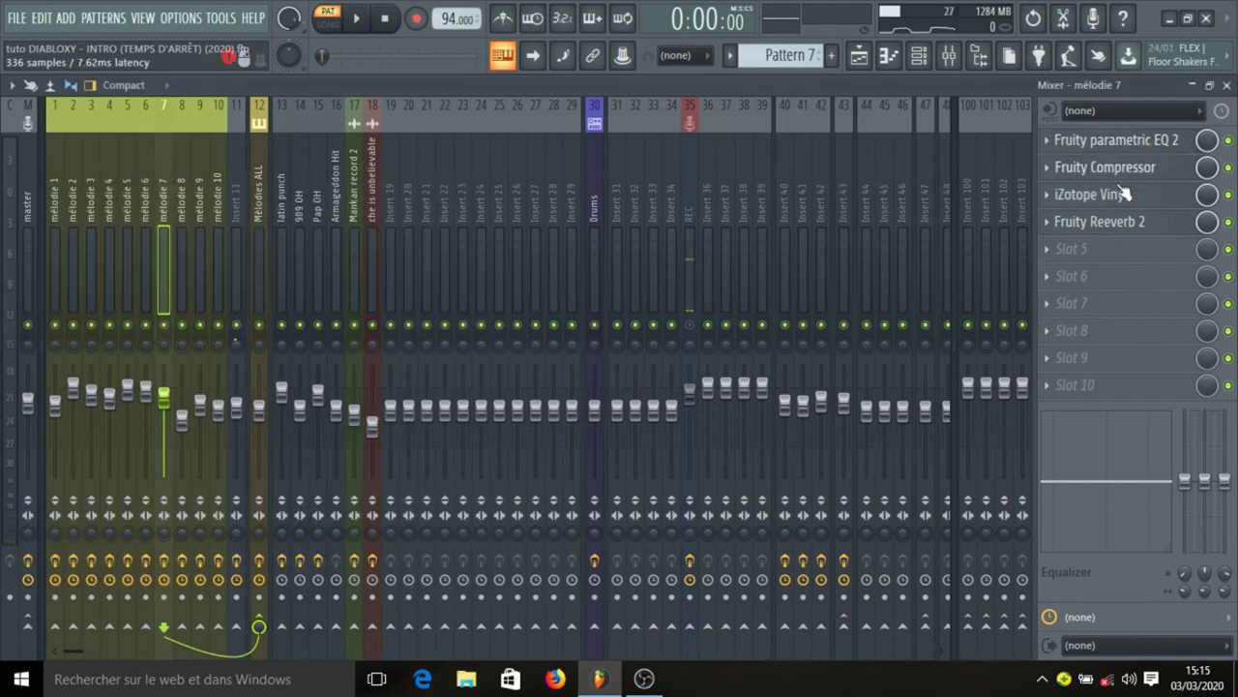
Check the iZotope Vinyl and Fruity Reeverb 2 settings on mélodie 7 and close both effects
left_click(1123, 194)
left_click(1123, 194)
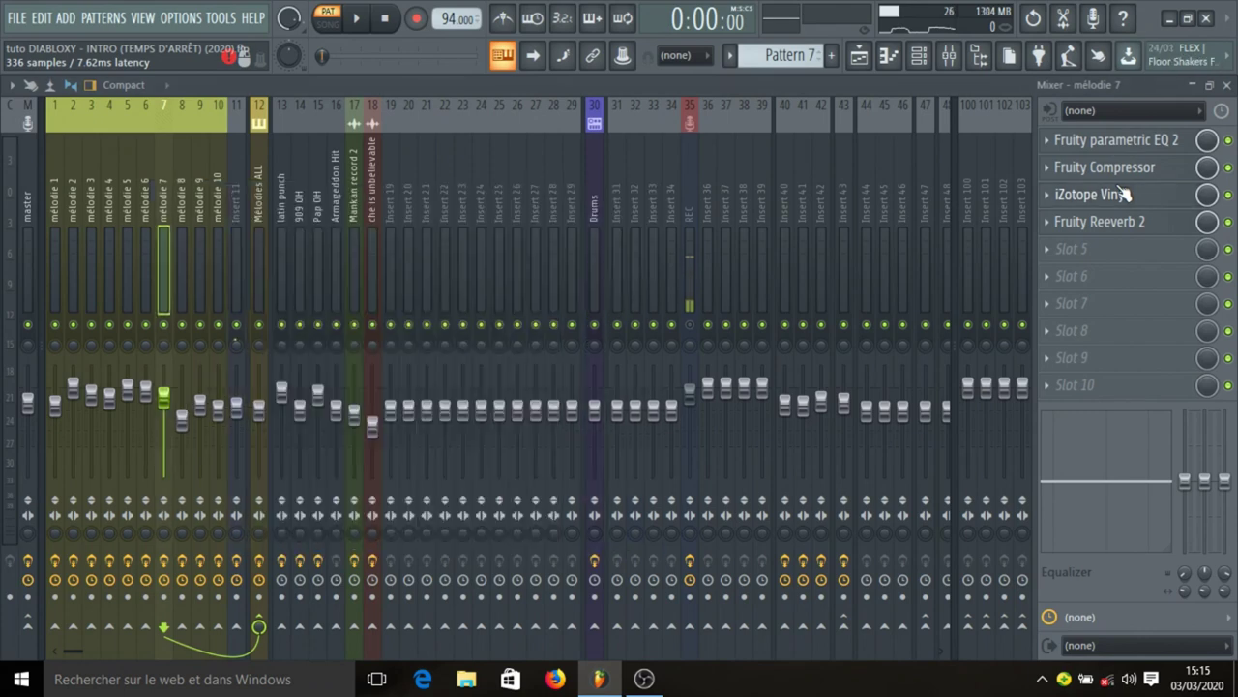
left_click(1120, 222)
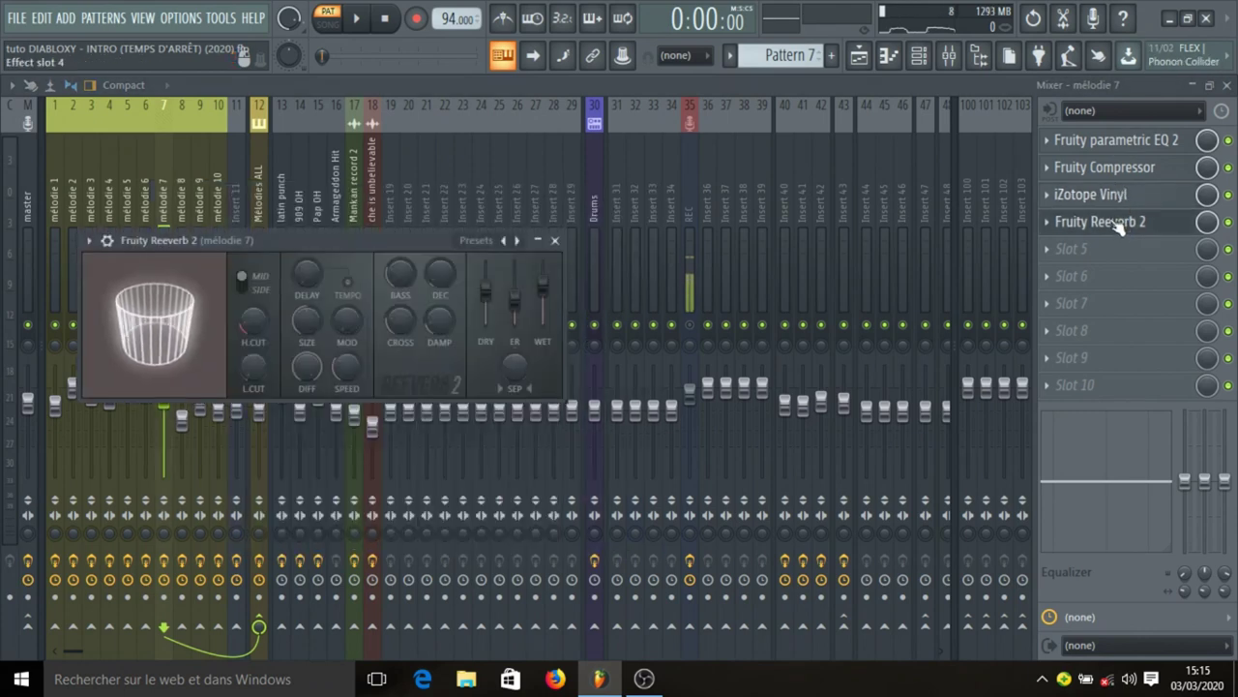
left_click(557, 241)
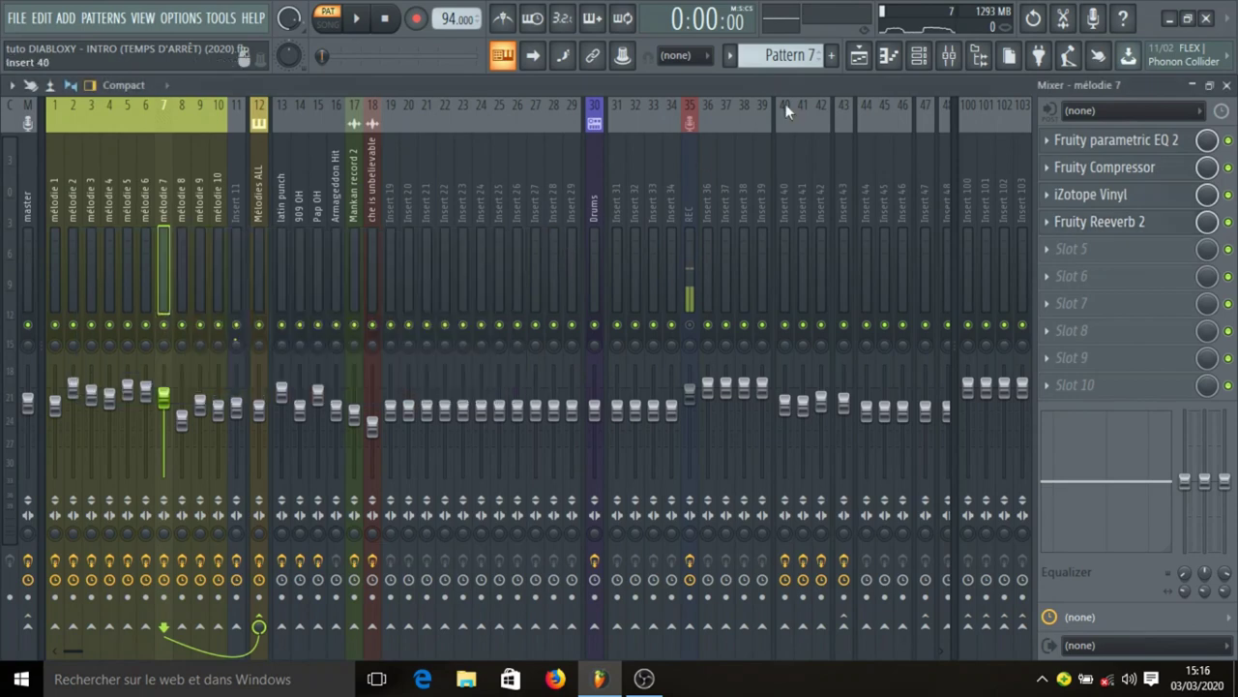
Make Pattern 8 the active pattern in the playlist, inspect the Nexus #7 instrument's preset, and close the plugin
left_click(859, 58)
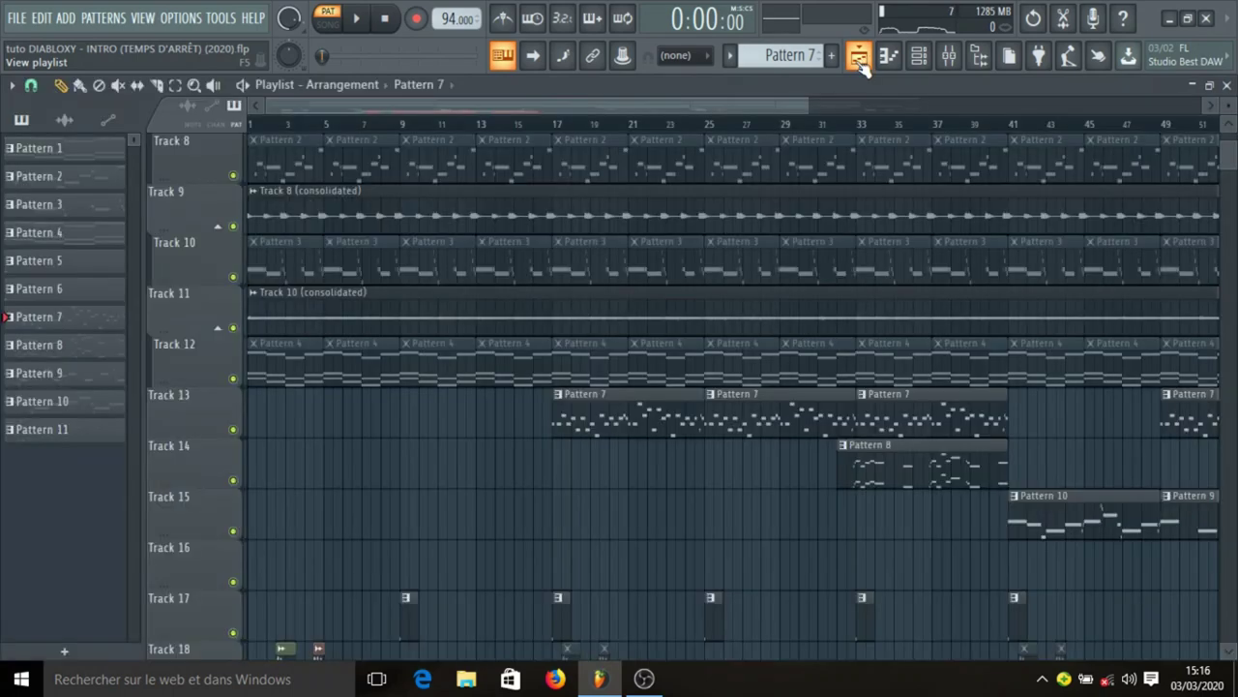
left_click(917, 462)
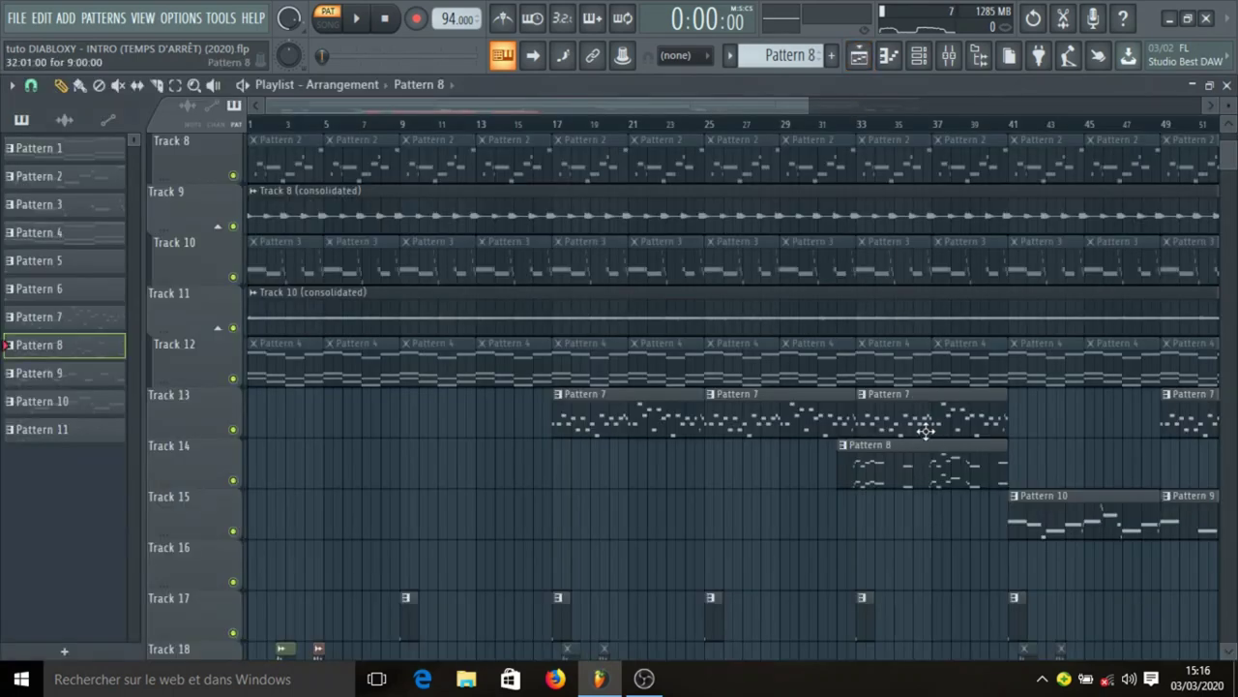
left_click(919, 55)
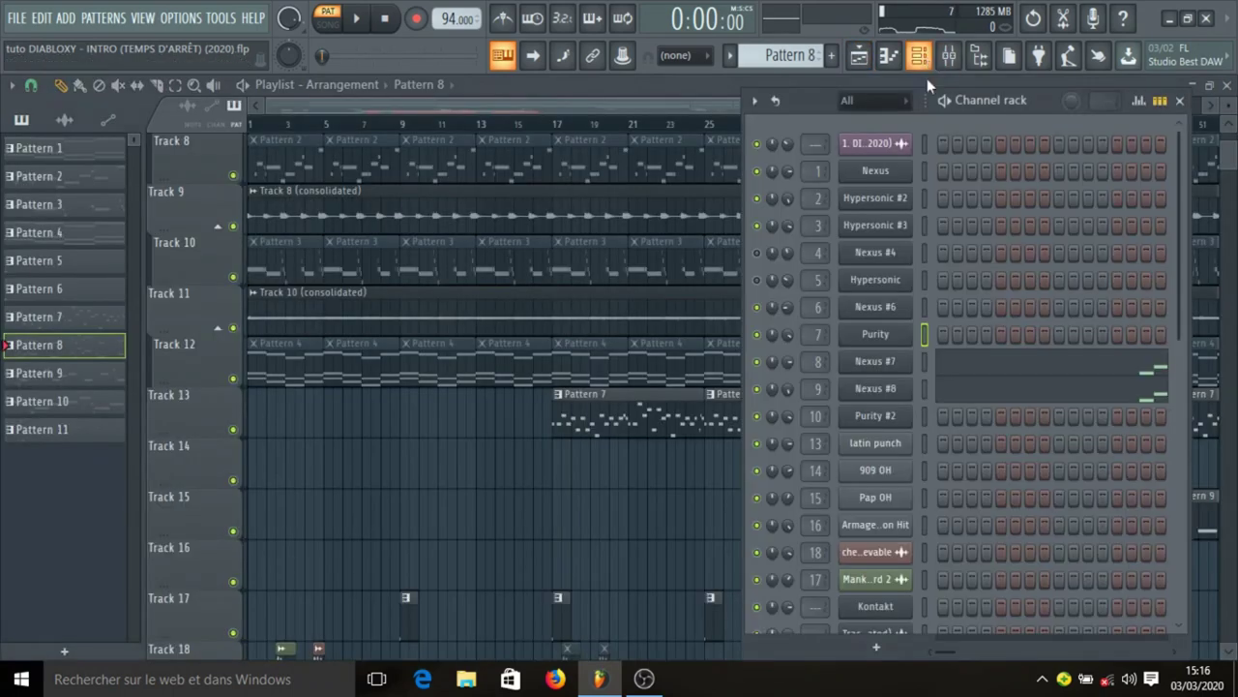
left_click(882, 362)
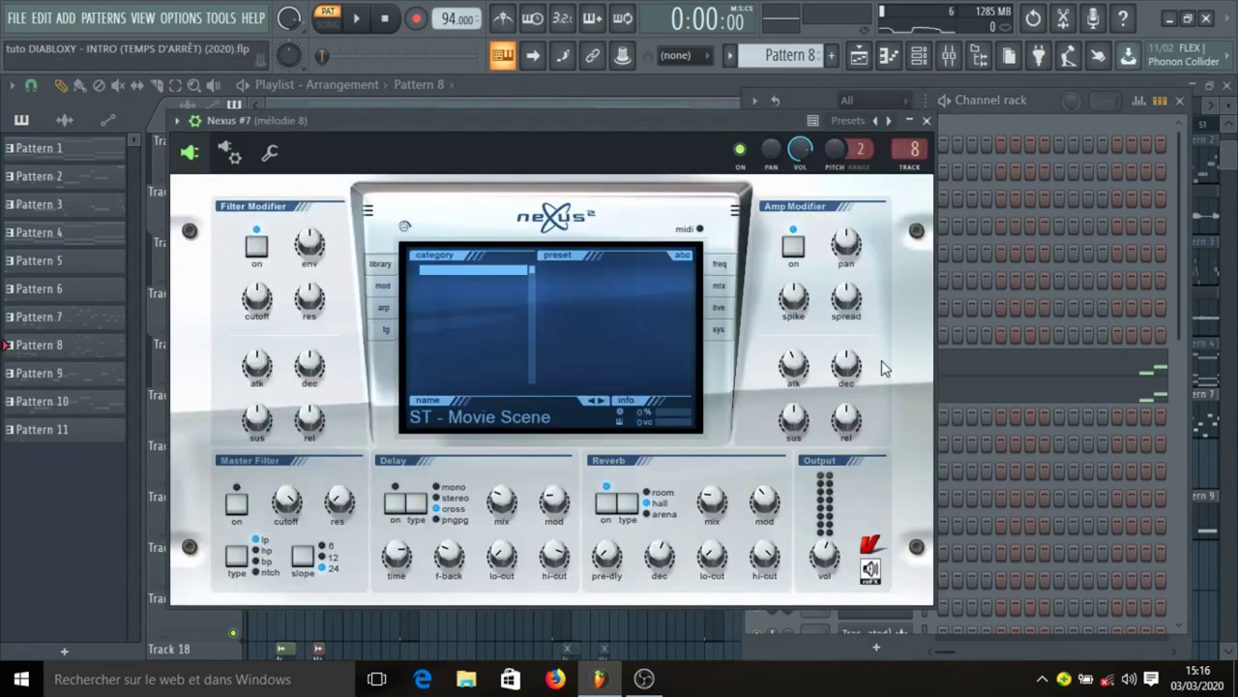
left_click(927, 121)
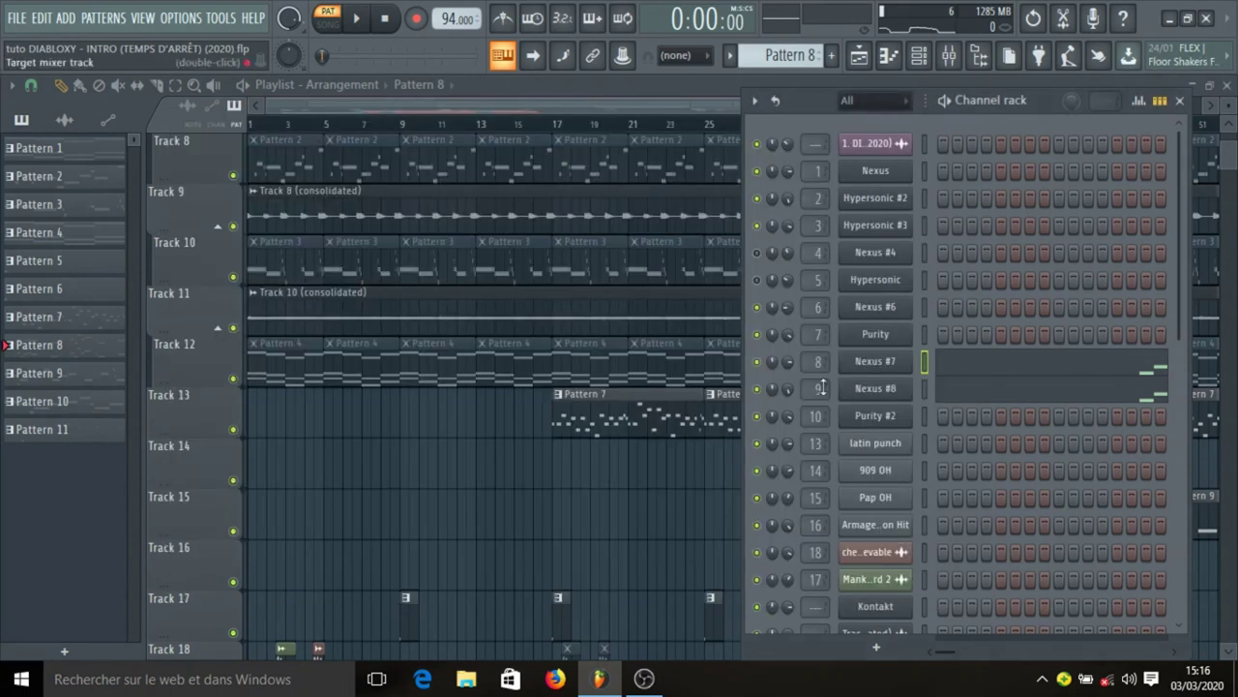
Solo the Nexus #7 channel and play its Pattern 8 melody in the piano roll
right_click(759, 362)
left_click(775, 369)
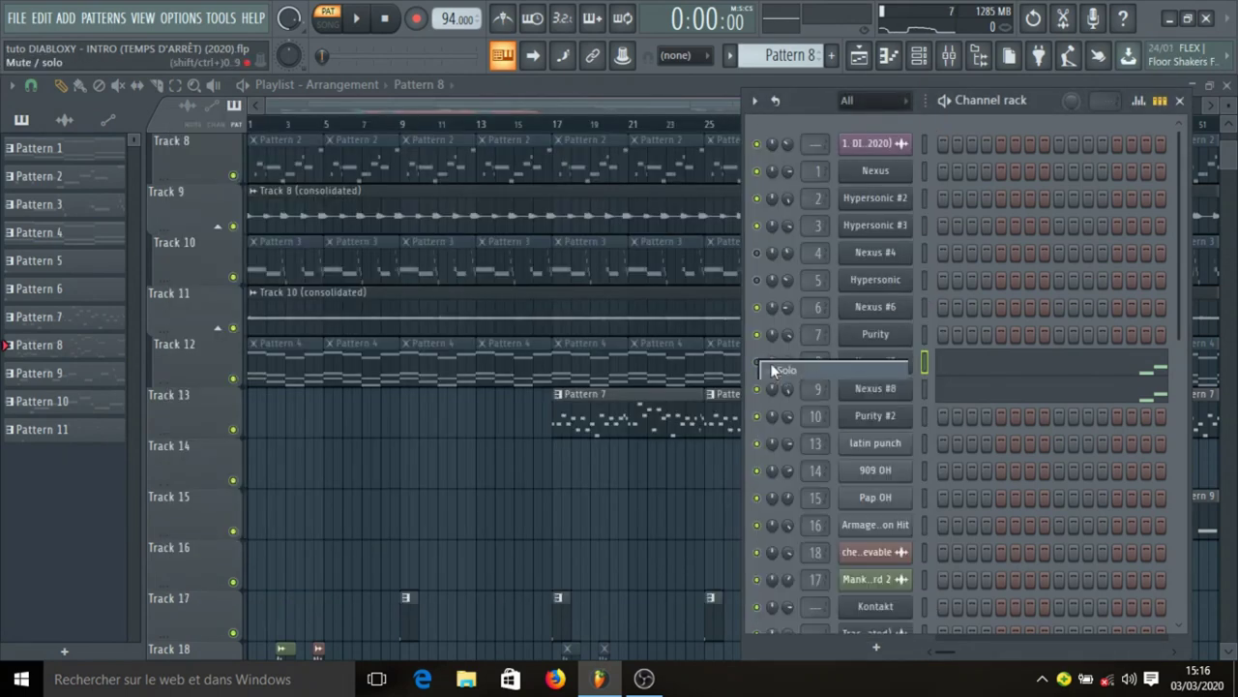
left_click(1001, 366)
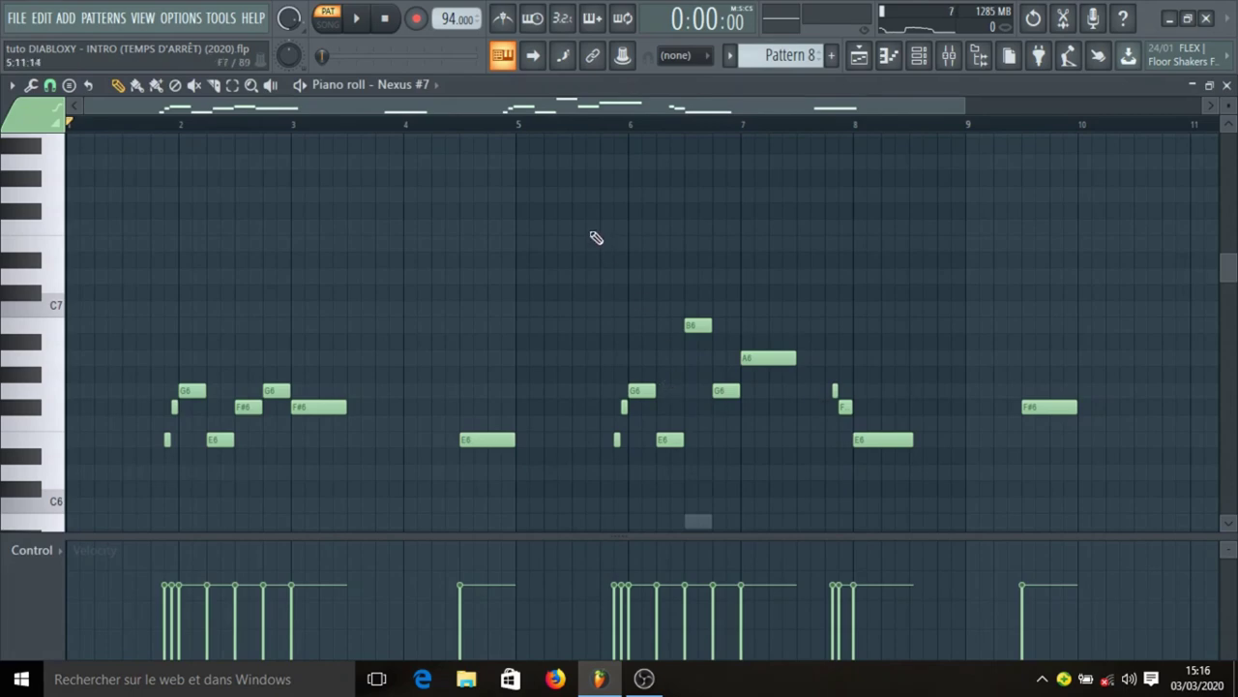
scroll(596, 238, "down", 2)
key("space")
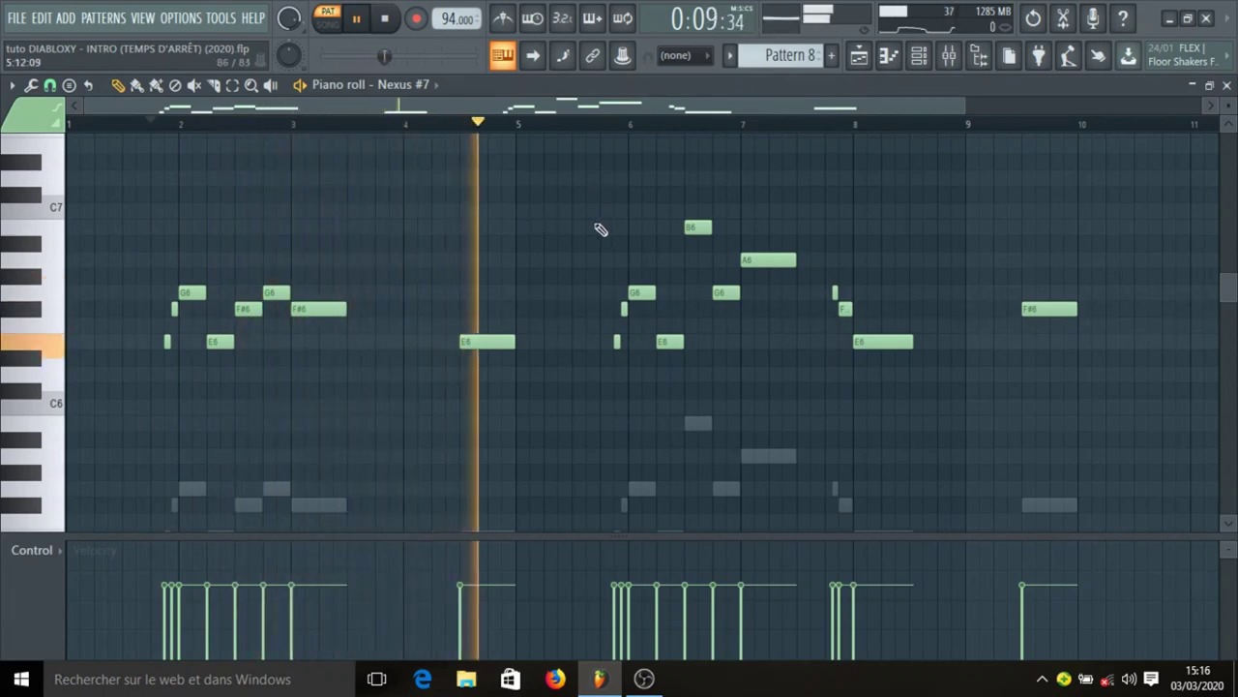
Watch the mixer levels of mélodie 8 while Pattern 8 plays, and stop playback with the mixer open
left_click(950, 56)
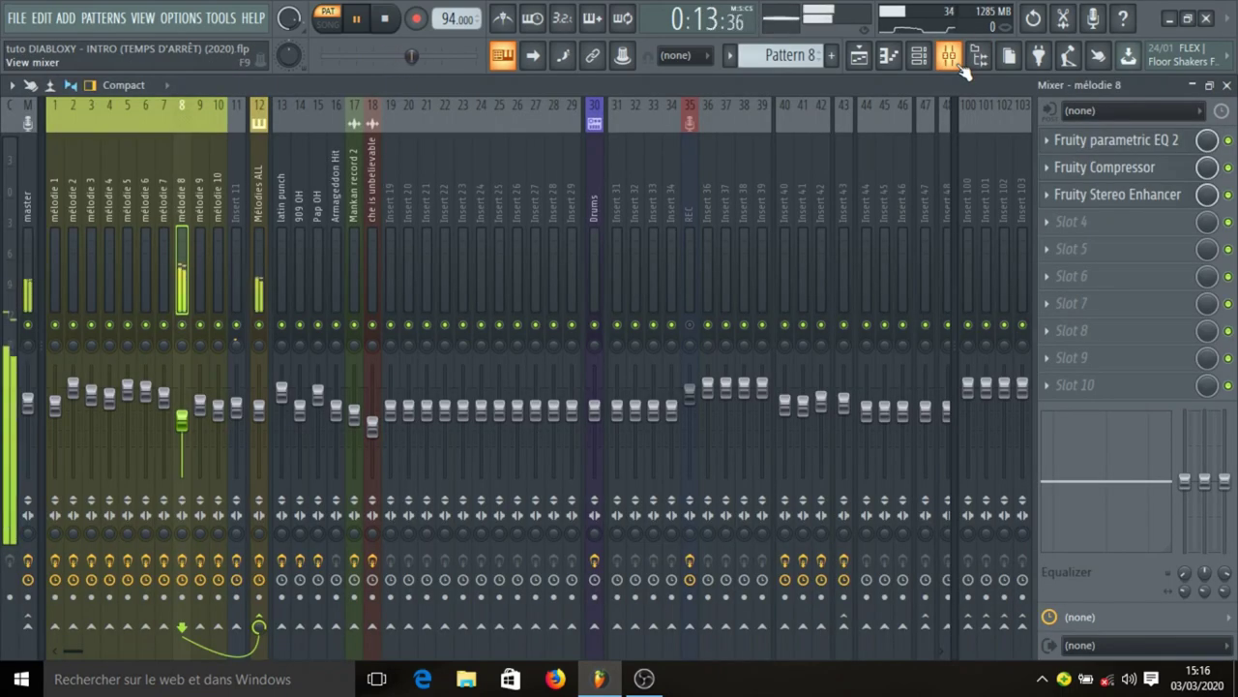
left_click(960, 68)
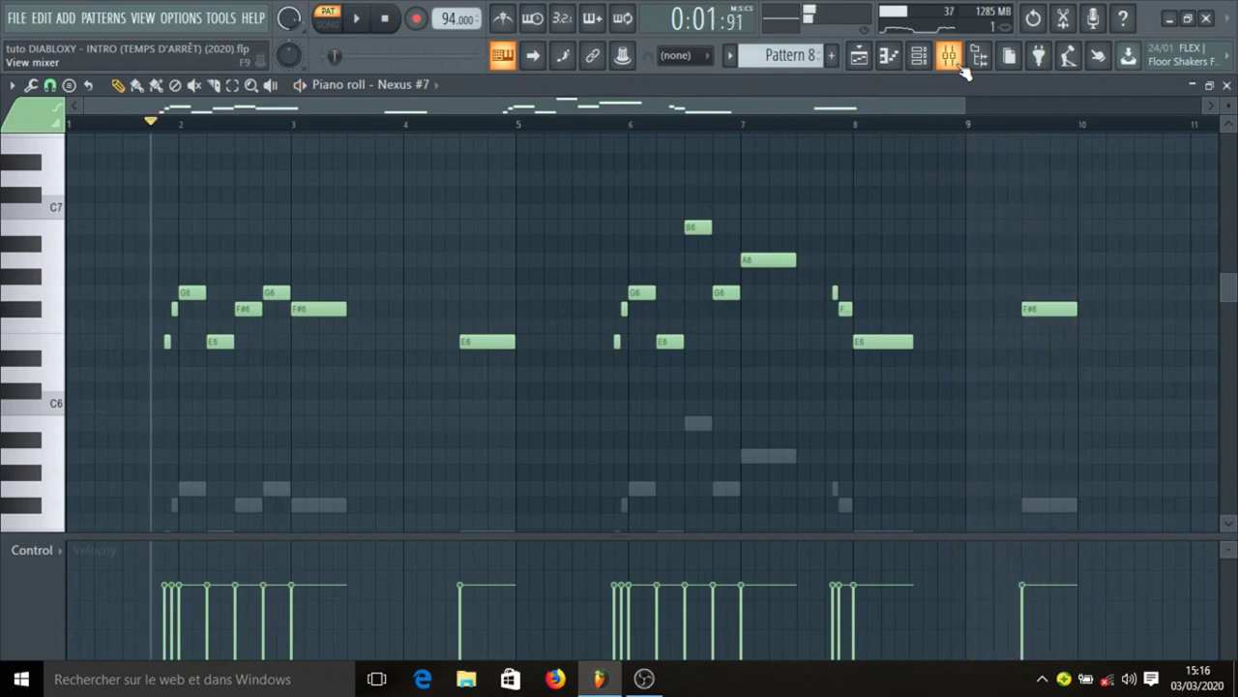
left_click(949, 56)
key("space")
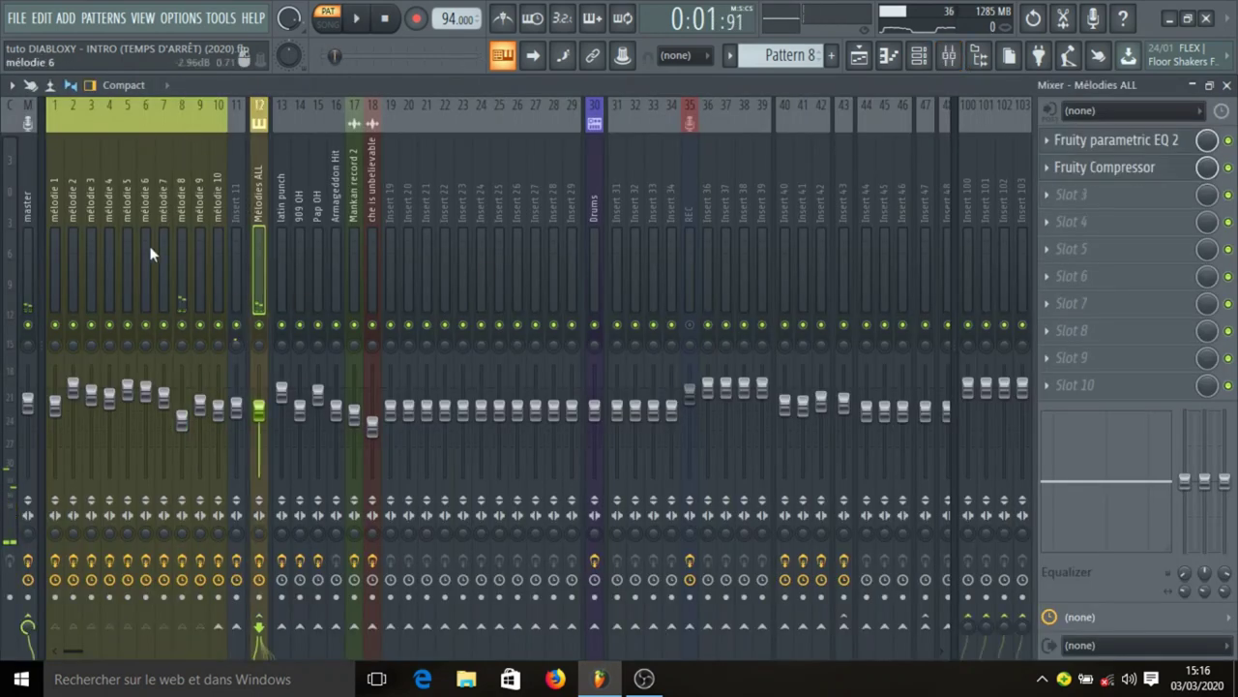
Inspect the Fruity Parametric EQ 2 curve and Fruity Compressor settings on mélodie 8, and close both effects
left_click(1134, 142)
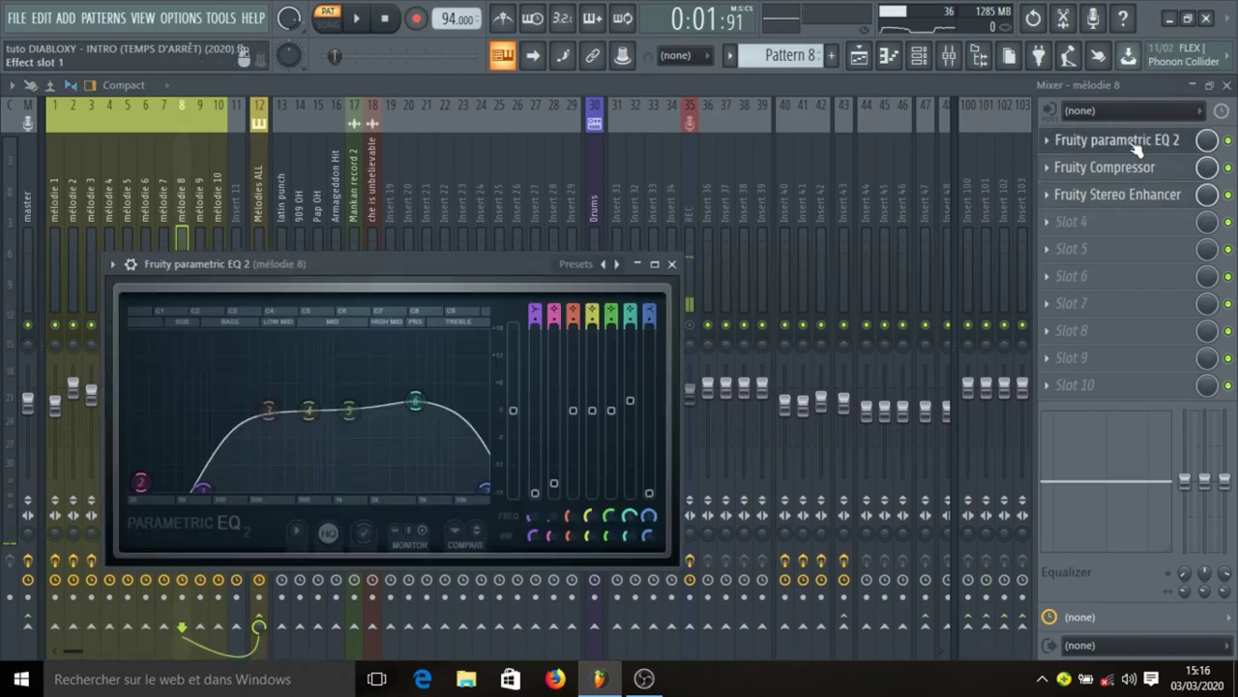
left_click(1137, 145)
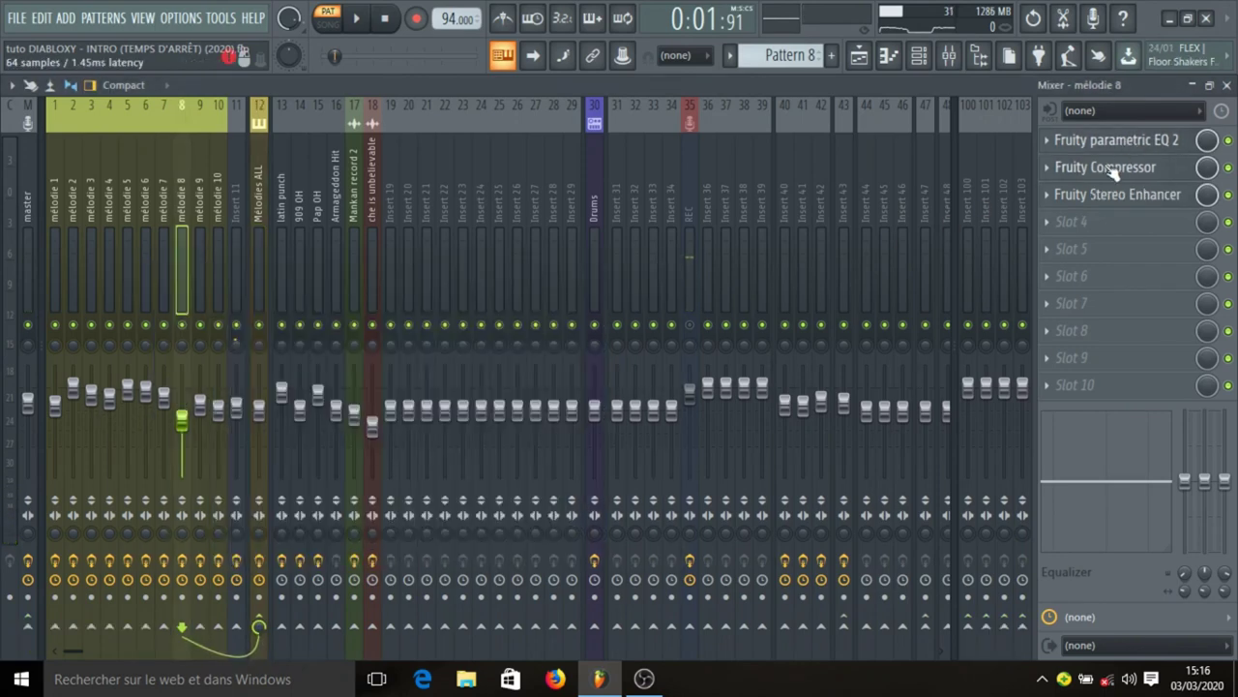
left_click(1113, 168)
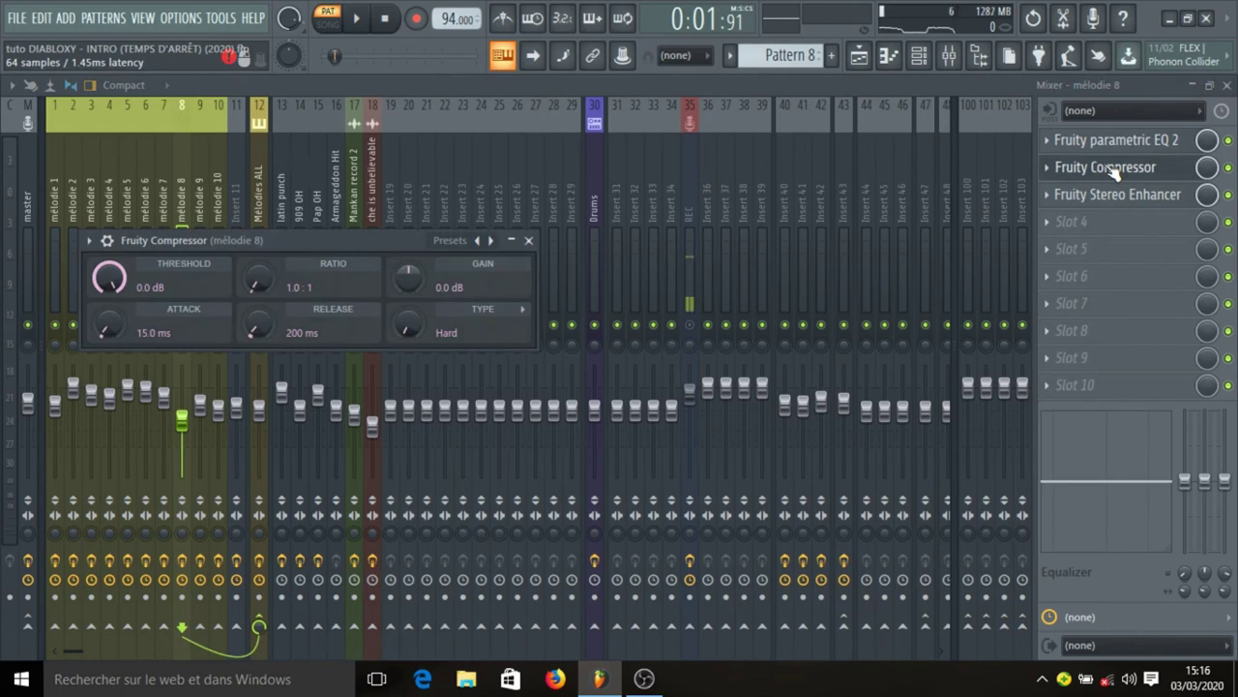
left_click(1111, 169)
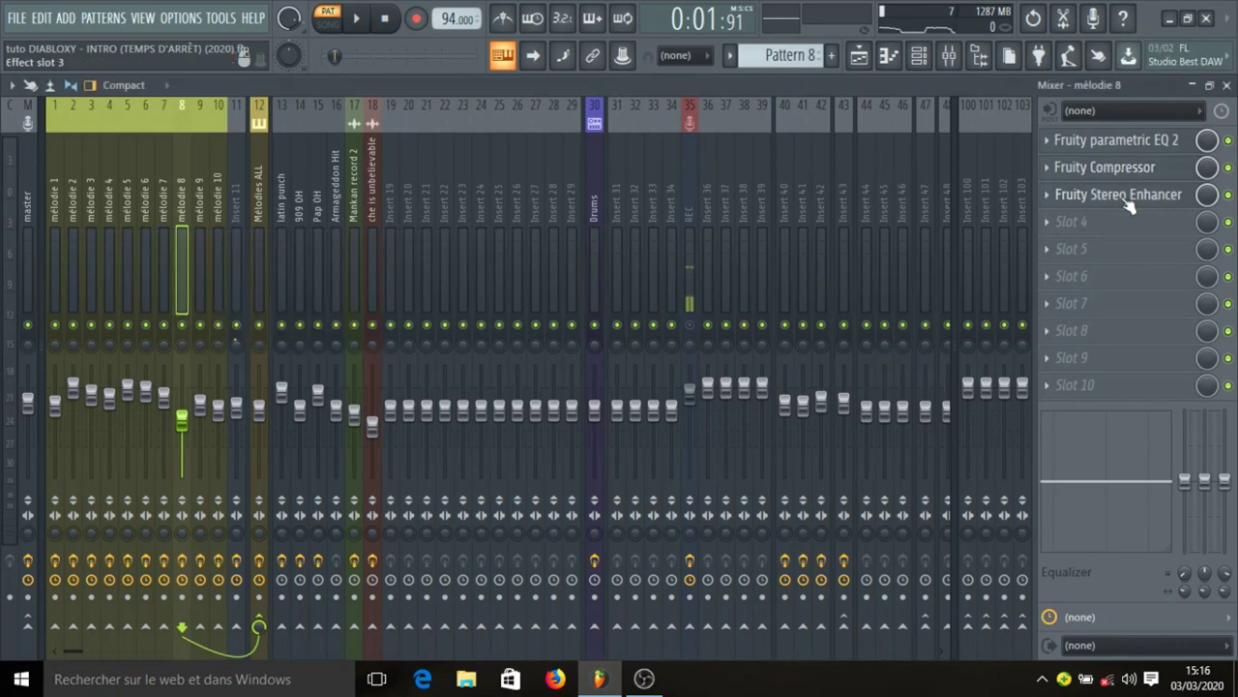
Examine the Fruity Stereo Enhancer on mélodie 8 and its preset list, leave the preset unchanged, and close the effect
left_click(1125, 197)
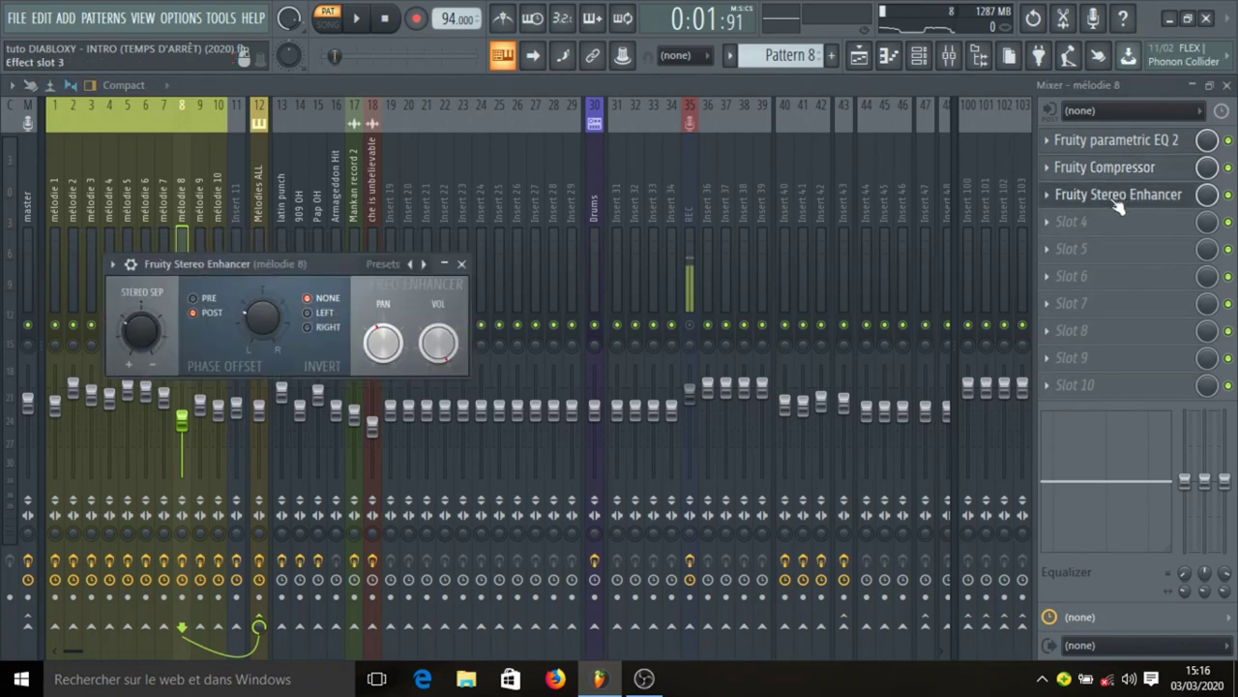
left_click(423, 263)
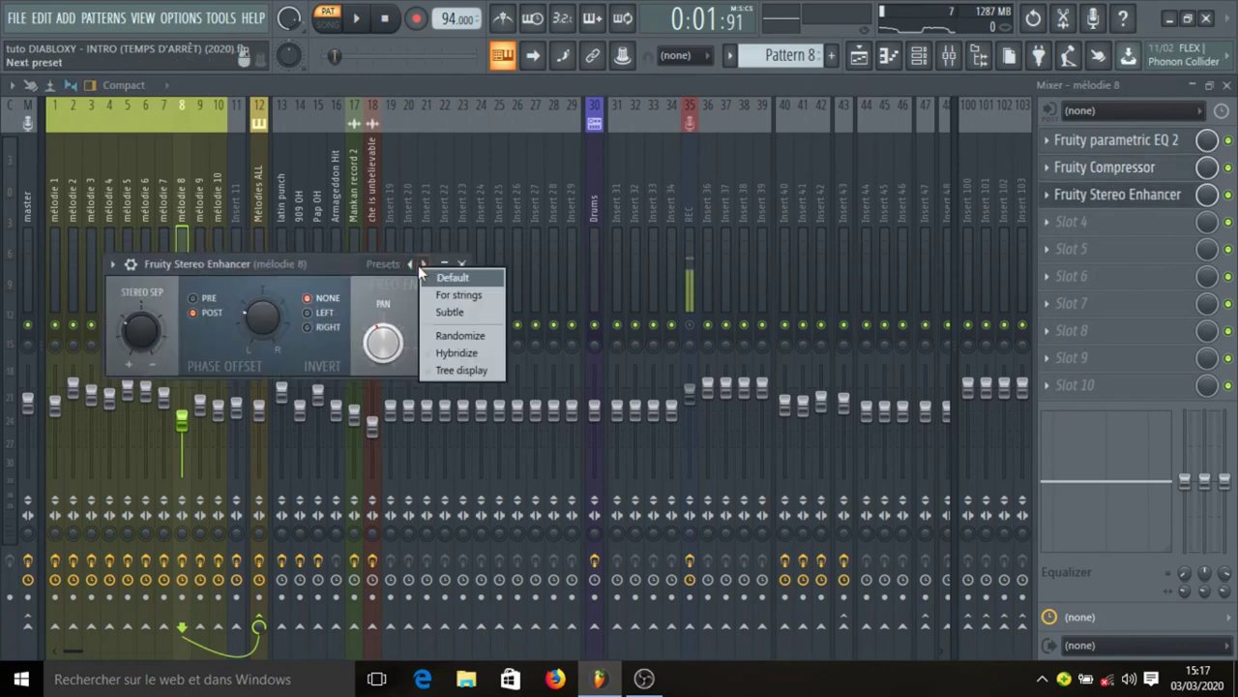
left_click(305, 263)
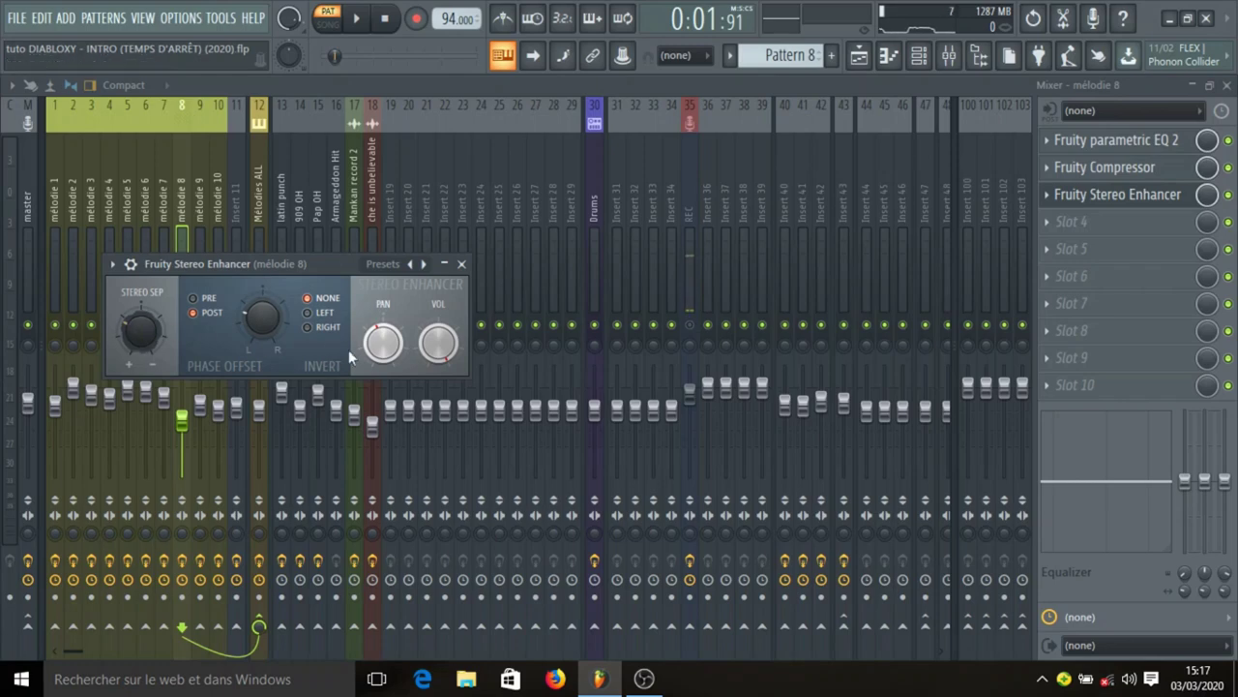
left_click(461, 263)
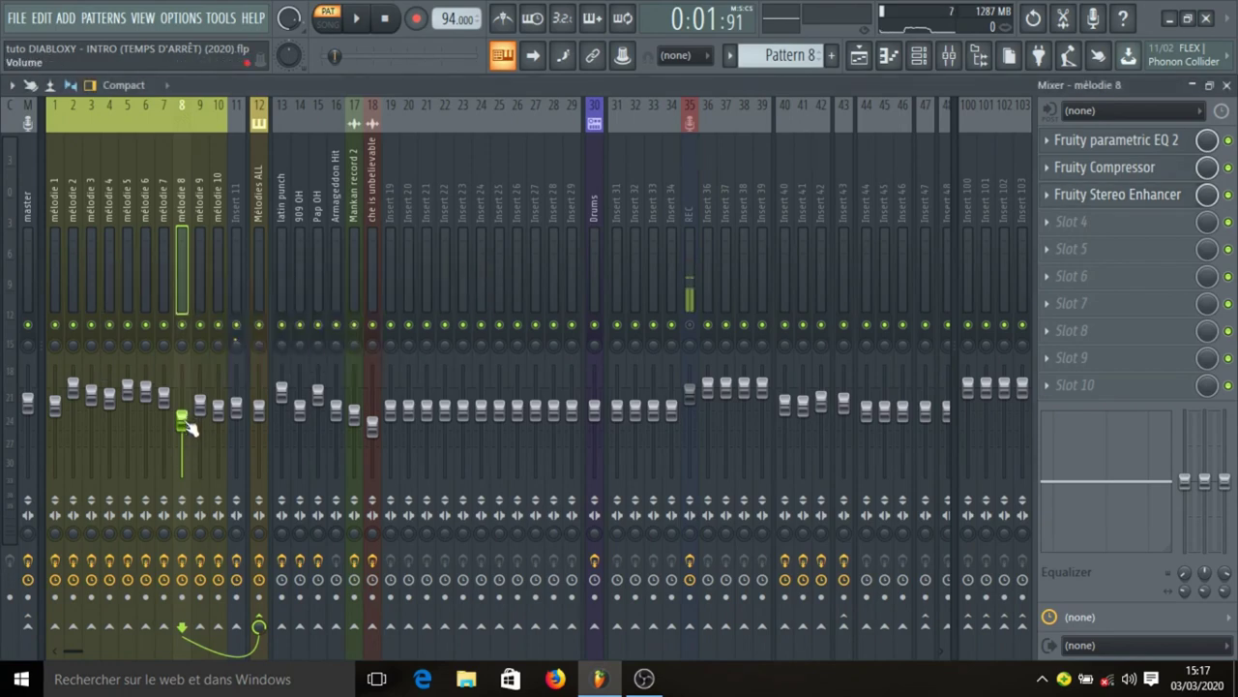
Check the Nexus #8 instrument from the channel rack, close it, and open the channel's Pattern 8 piano roll
left_click(859, 55)
left_click(929, 57)
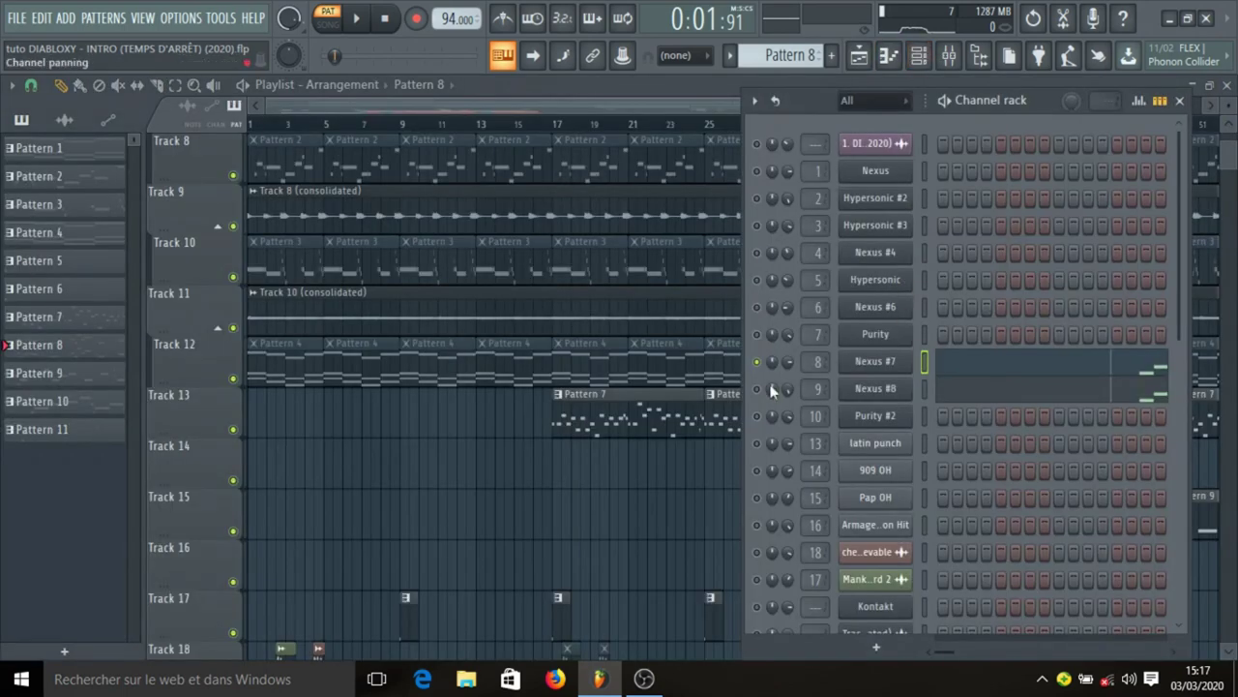
left_click(889, 391)
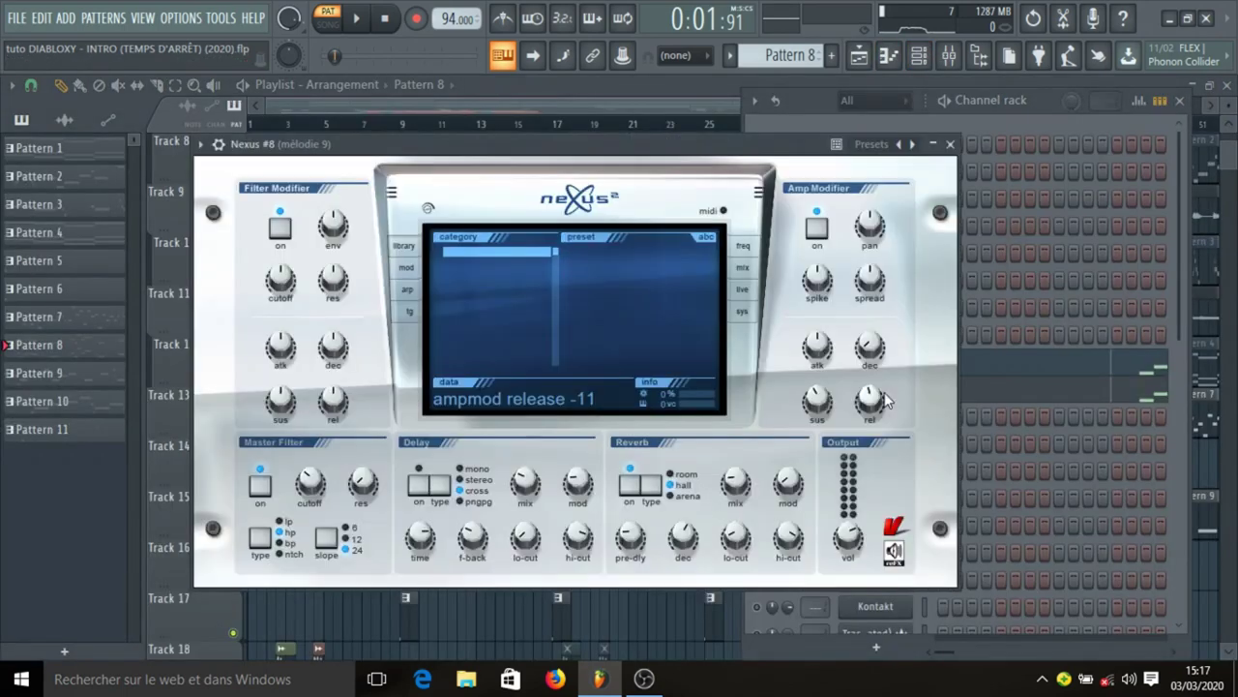
left_click(951, 144)
left_click(1050, 400)
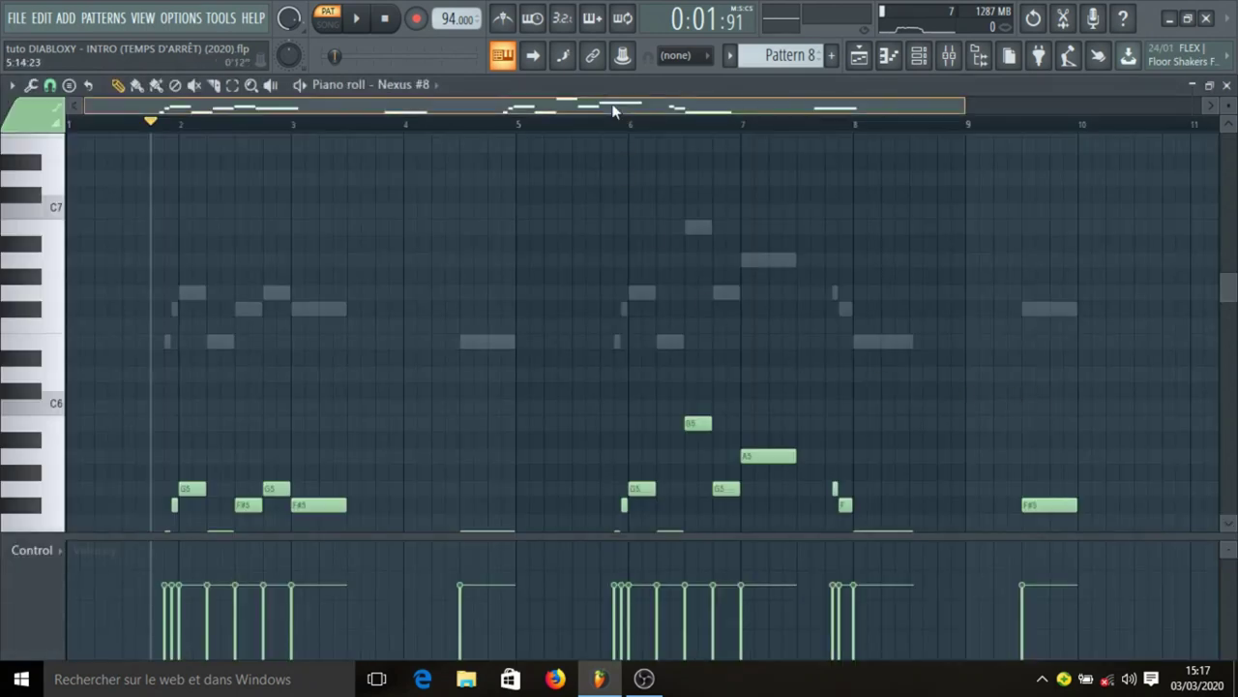
Play Pattern 8 while viewing the Nexus #8 notes in the piano roll, then open the mixer and stop playback
key("space")
scroll(503, 263, "down", 2)
scroll(508, 264, "down", 1)
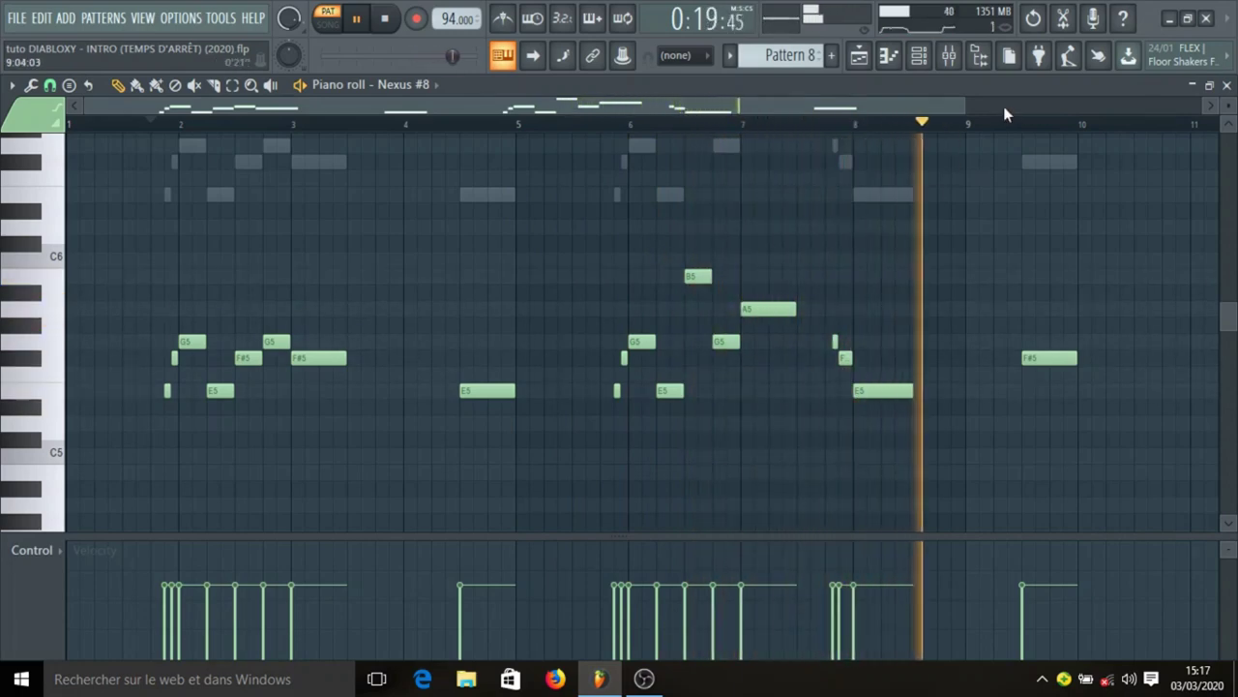
left_click(963, 60)
key("space")
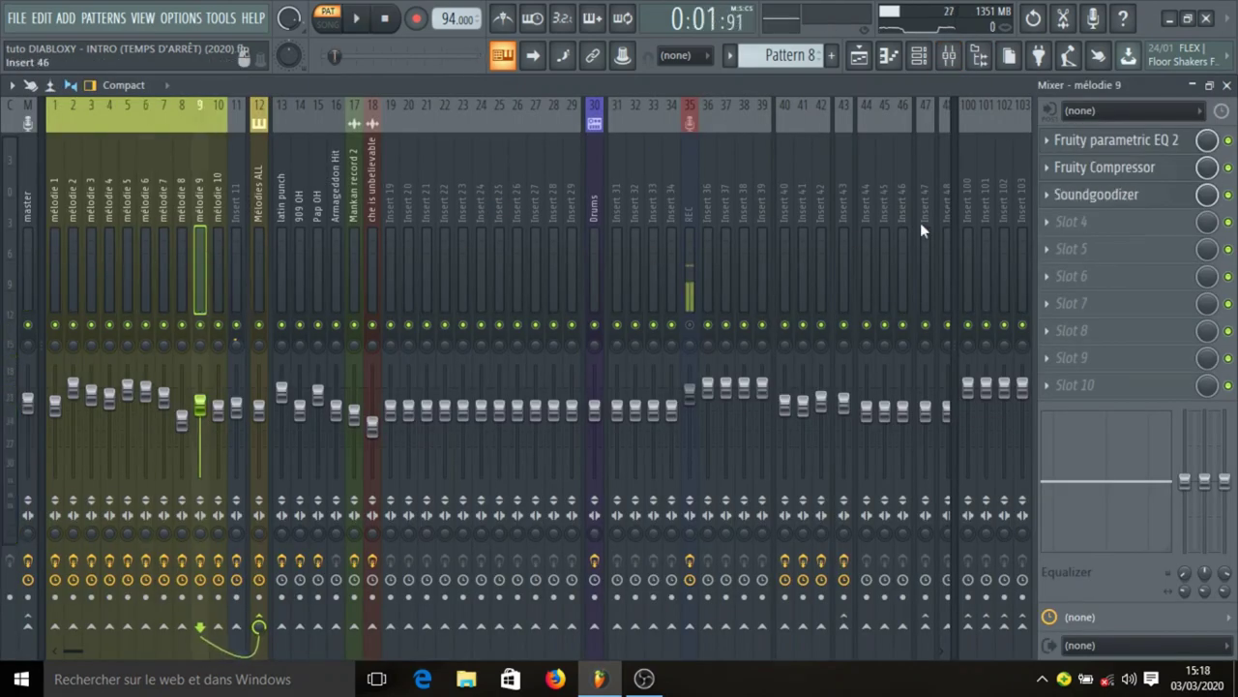
Inspect the Fruity Parametric EQ 2, Fruity Compressor and Soundgoodizer settings on mélodie 9, closing each effect
left_click(1151, 143)
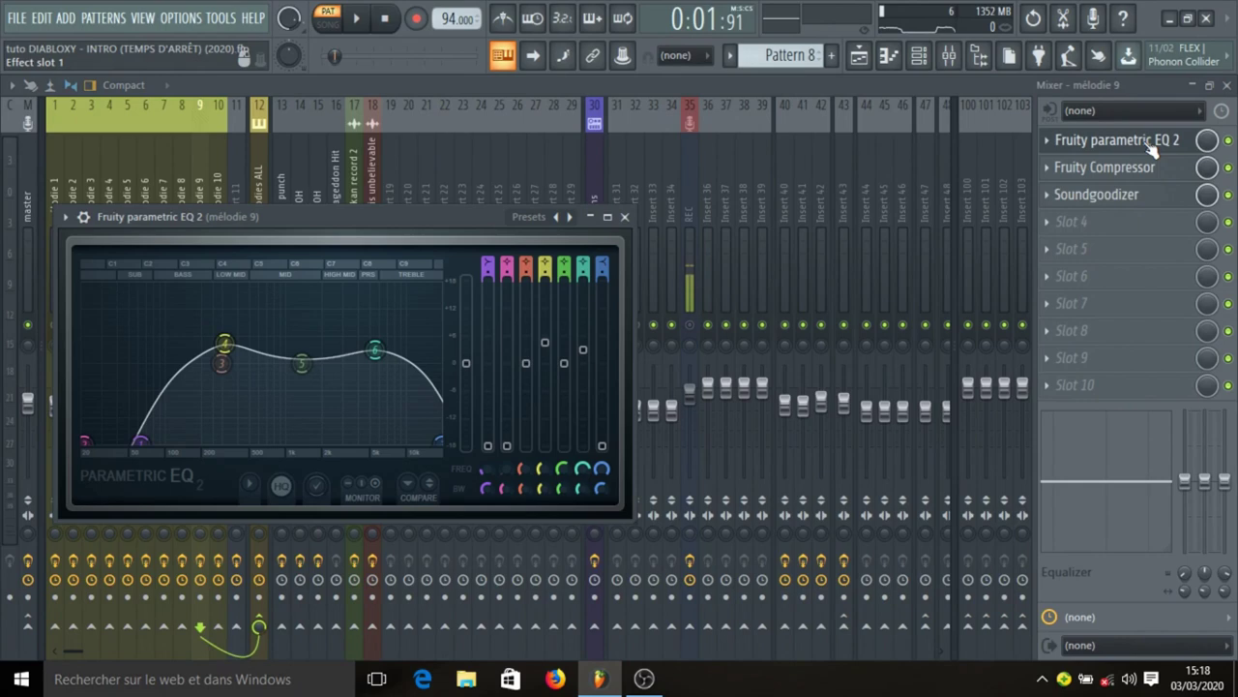
left_click(1151, 143)
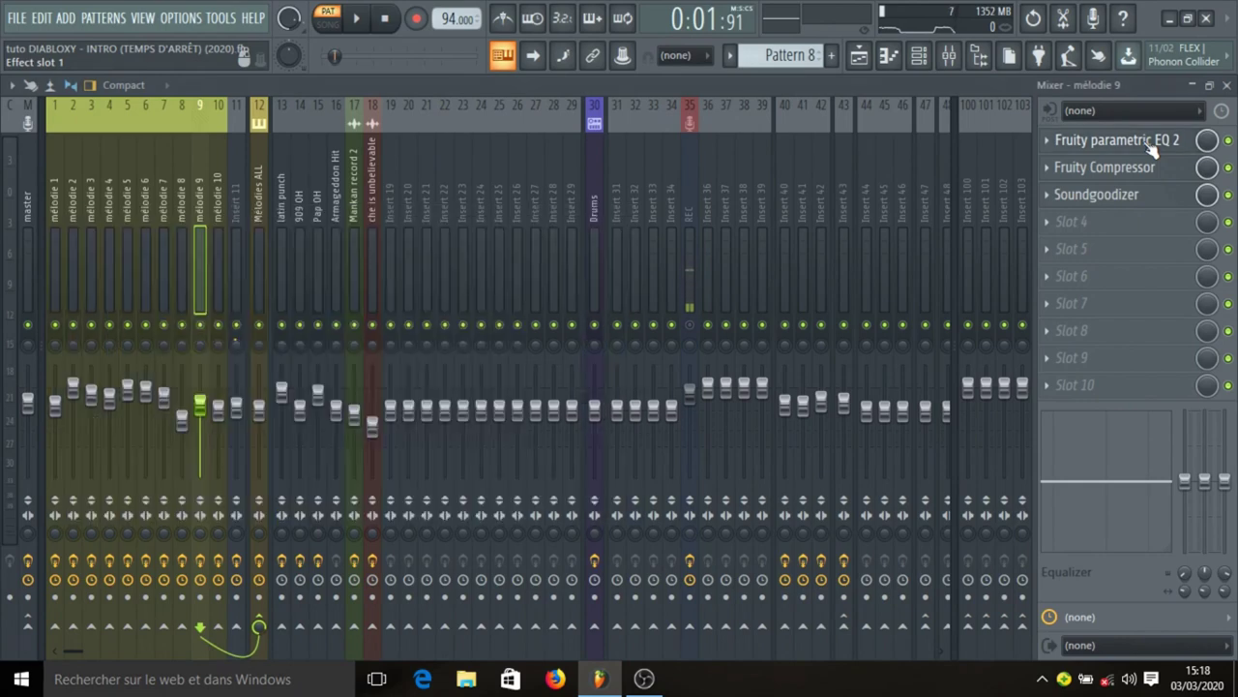
left_click(1153, 168)
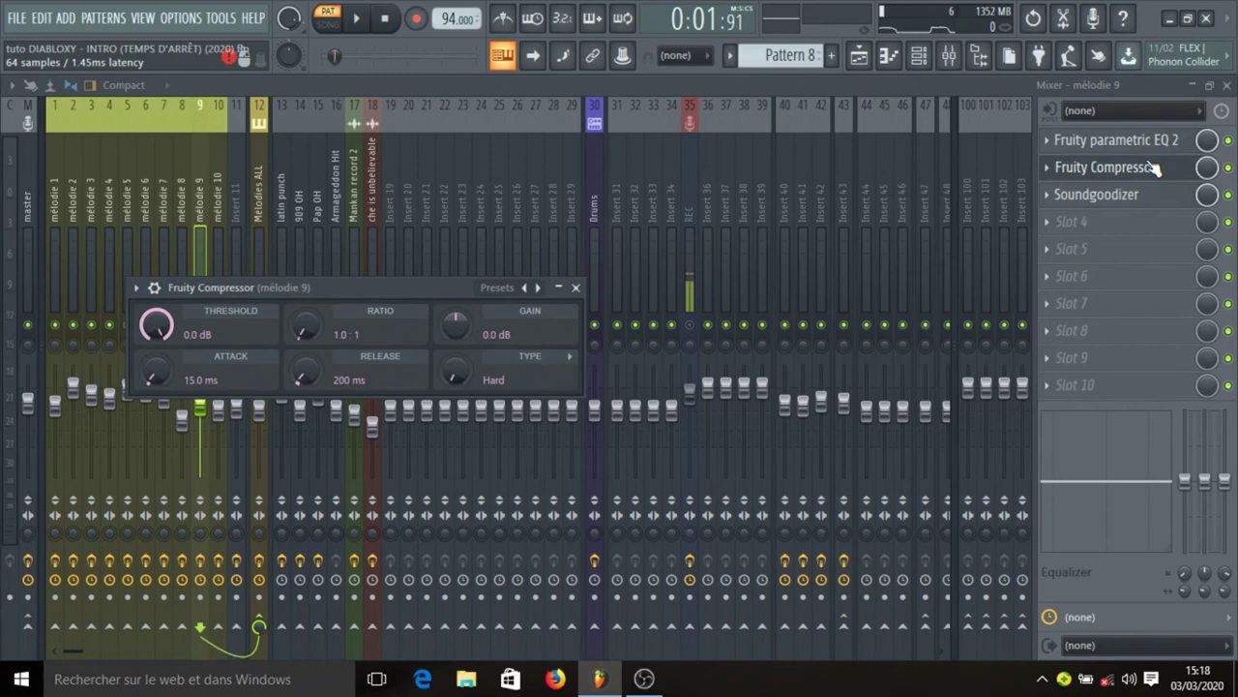
left_click(1152, 168)
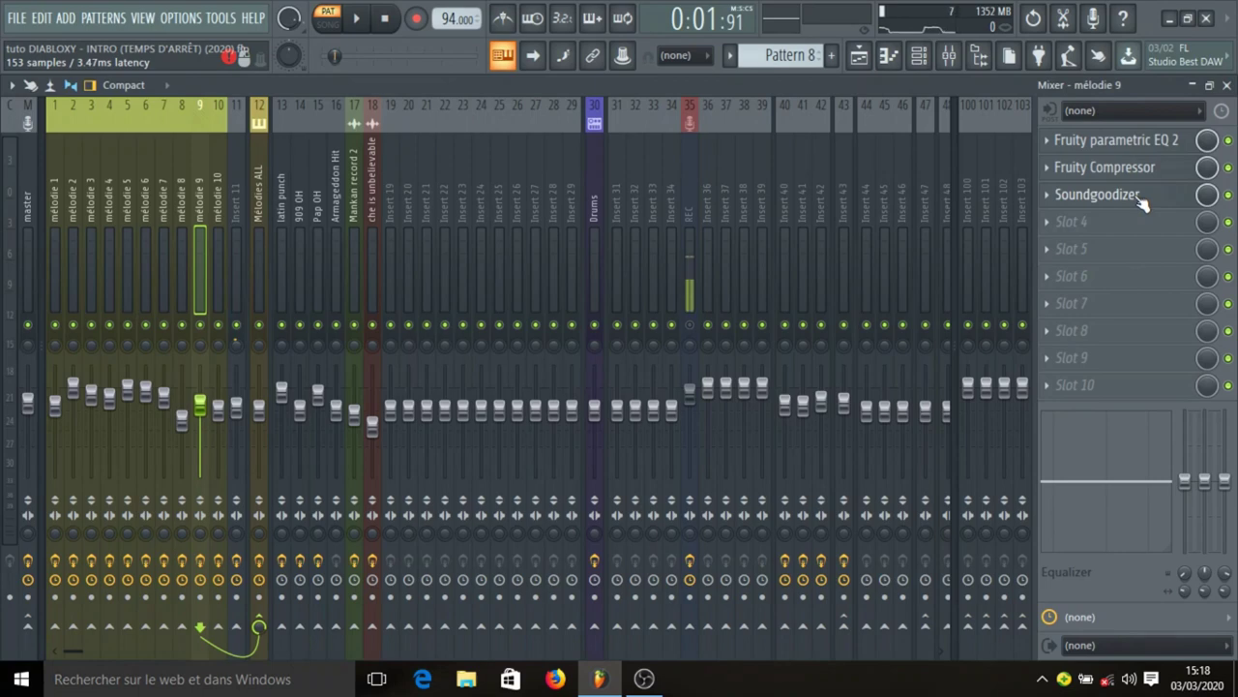
left_click(1143, 200)
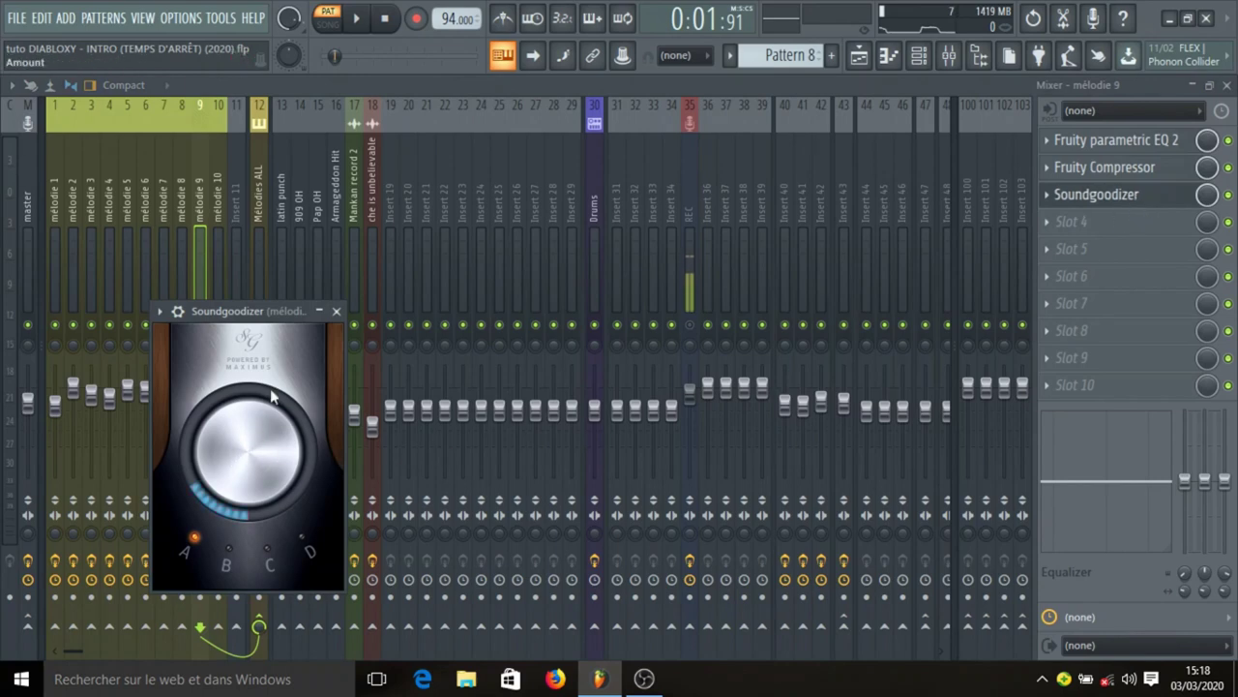
left_click(336, 311)
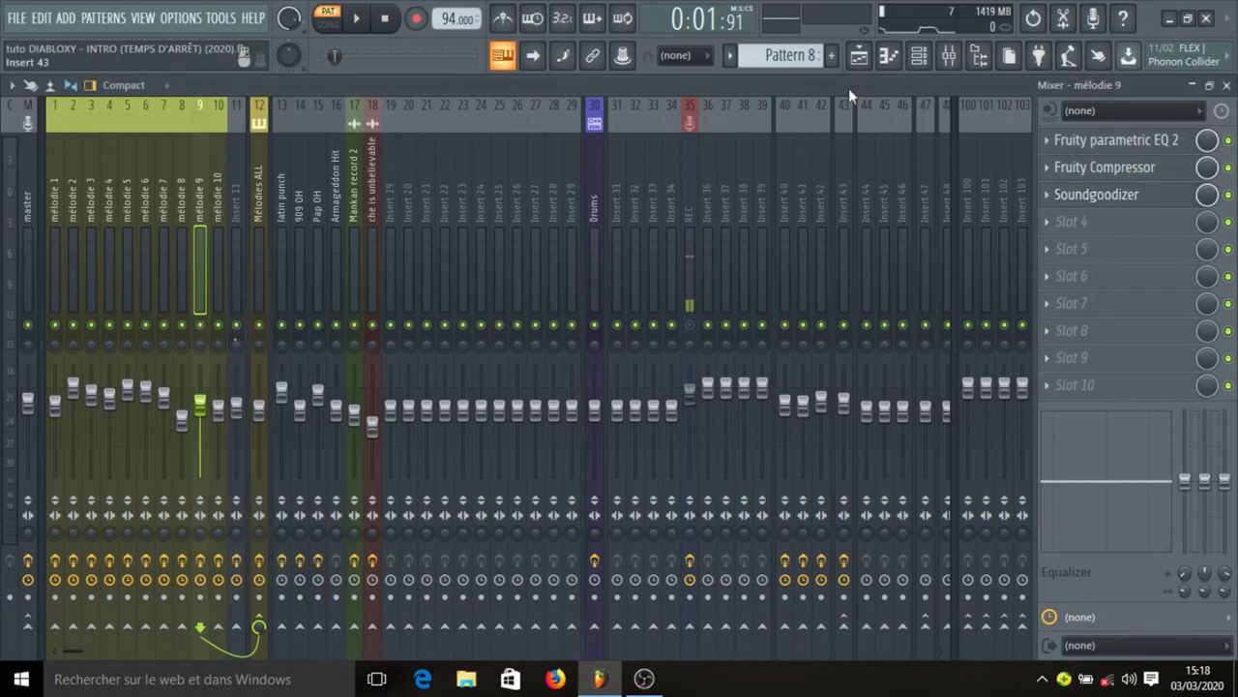
Unmute Nexus #7 alongside Nexus #8 in the channel rack and listen to both channels playing Pattern 8
left_click(919, 55)
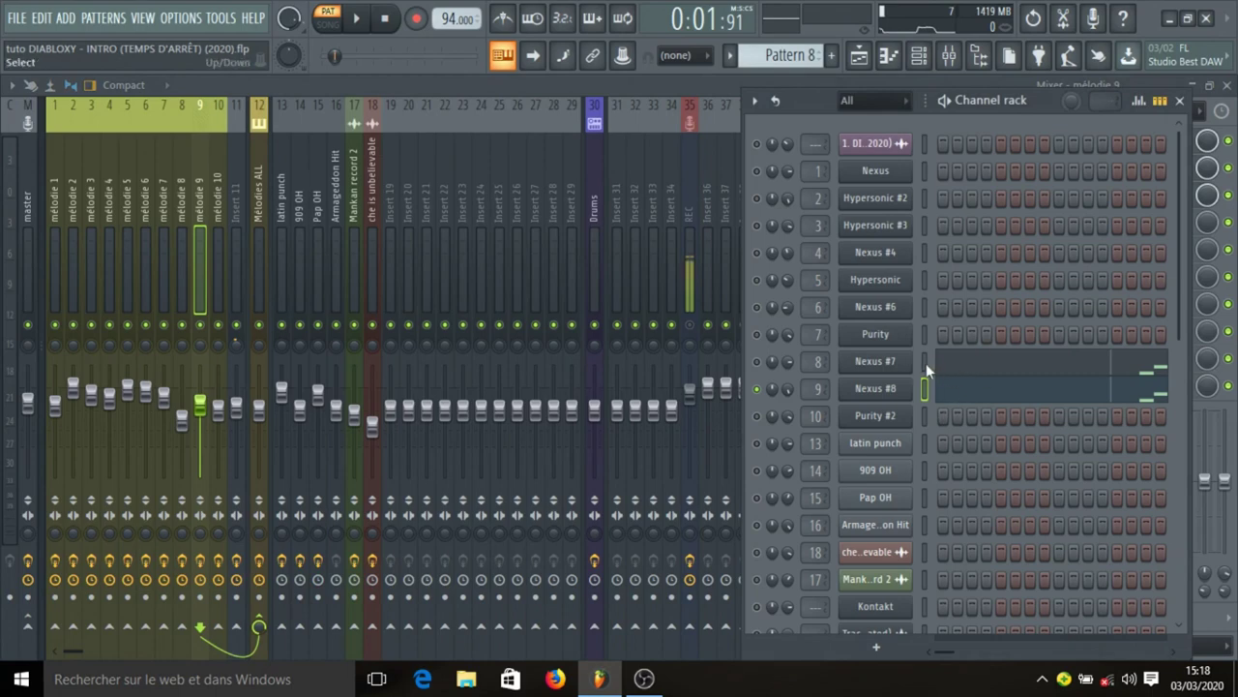
left_click(758, 362)
key("space")
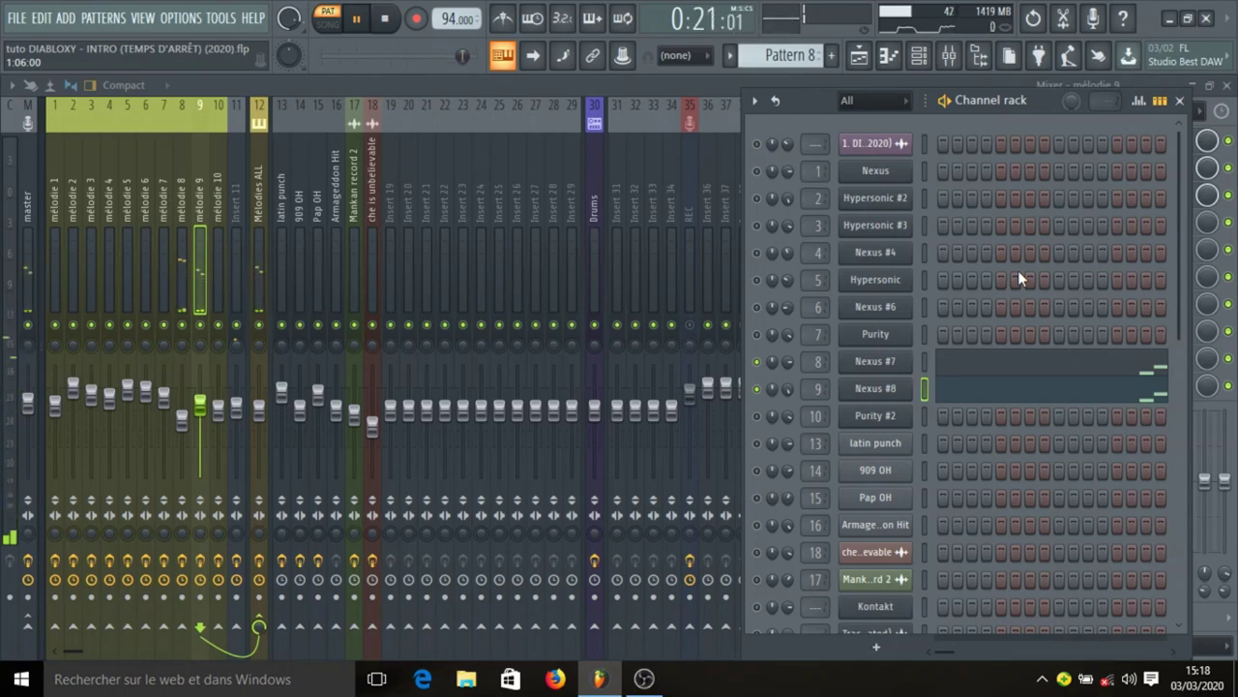
key("space")
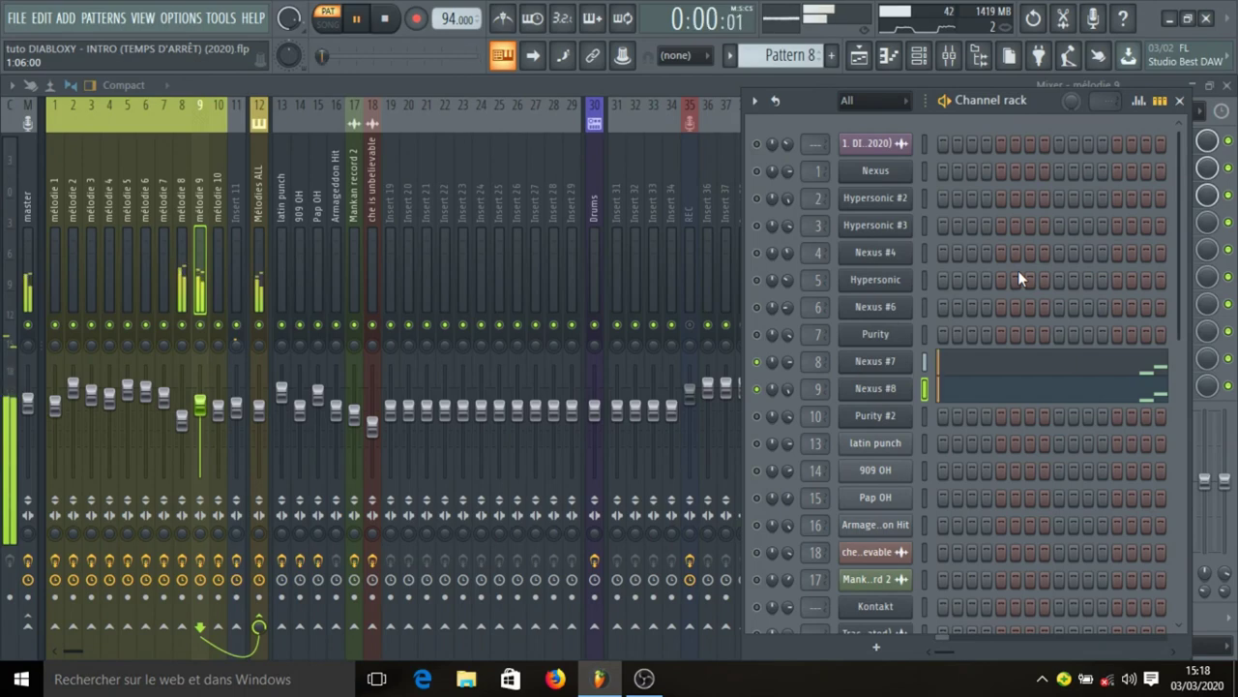
Solo the Nexus #7 channel and release the solo so that all channels are unmuted
right_click(758, 364)
left_click(773, 376)
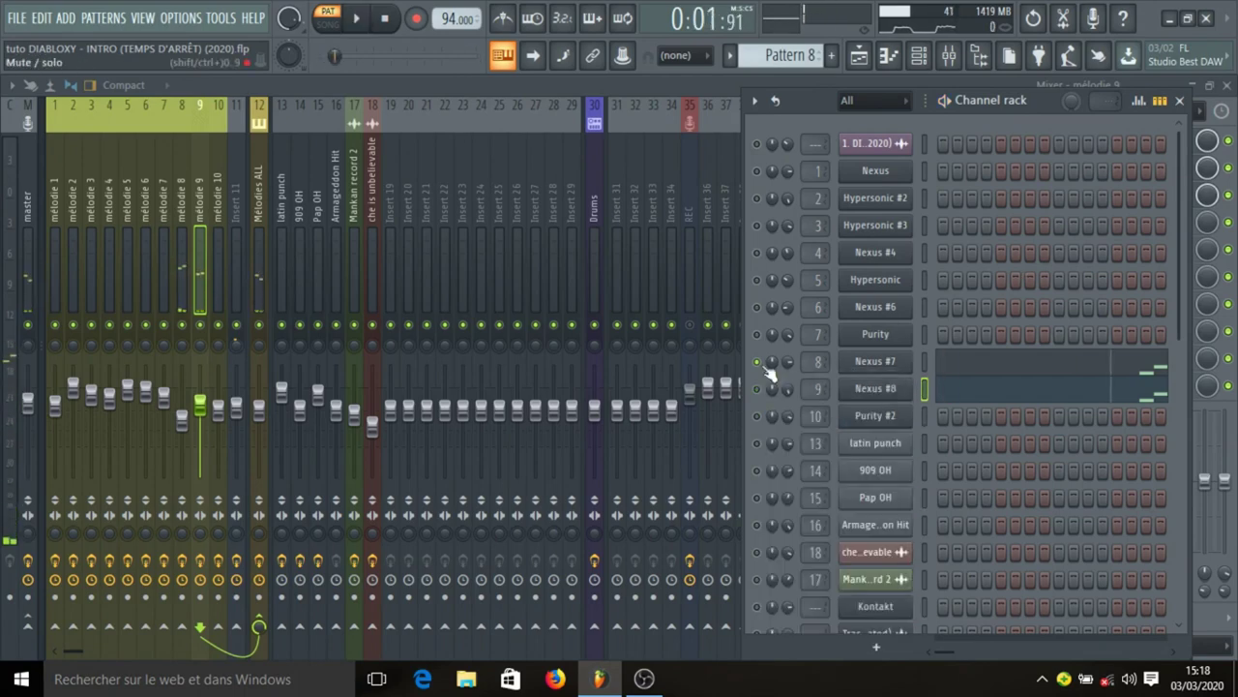
right_click(760, 364)
left_click(773, 375)
Find the Pattern 10 clip on Track 15 of the playlist and make it the active pattern
left_click(871, 58)
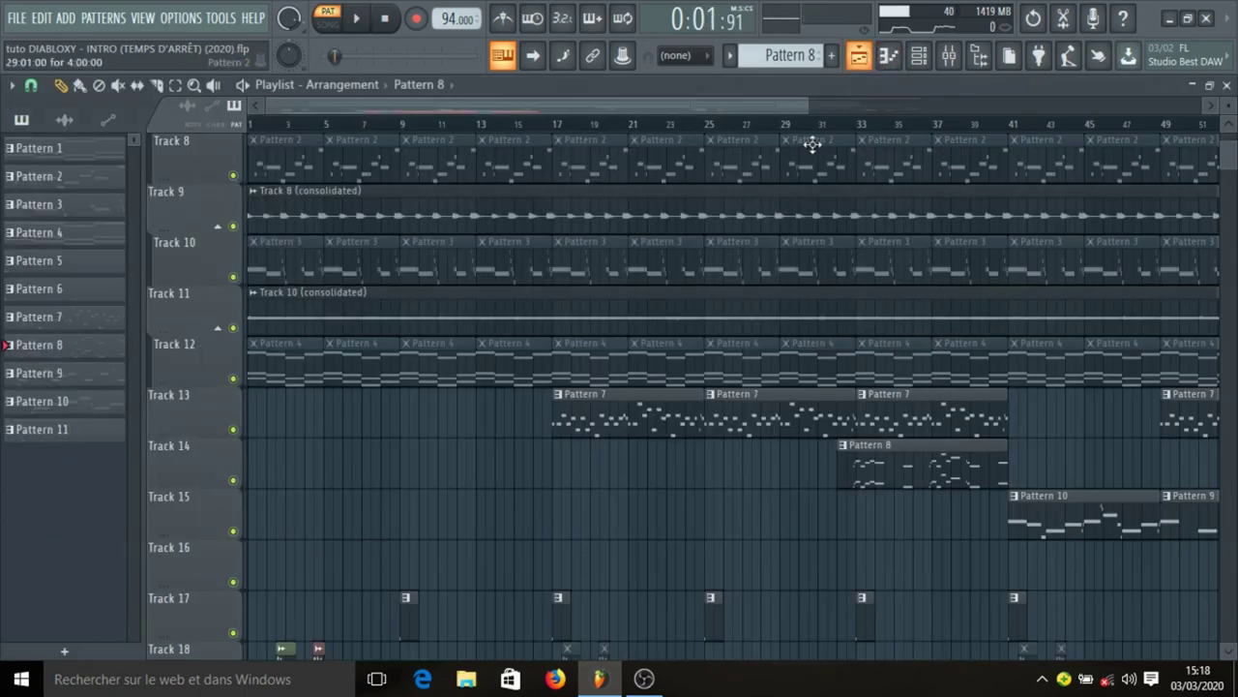
scroll(662, 290, "down", 3)
left_click_drag(663, 107, 831, 109)
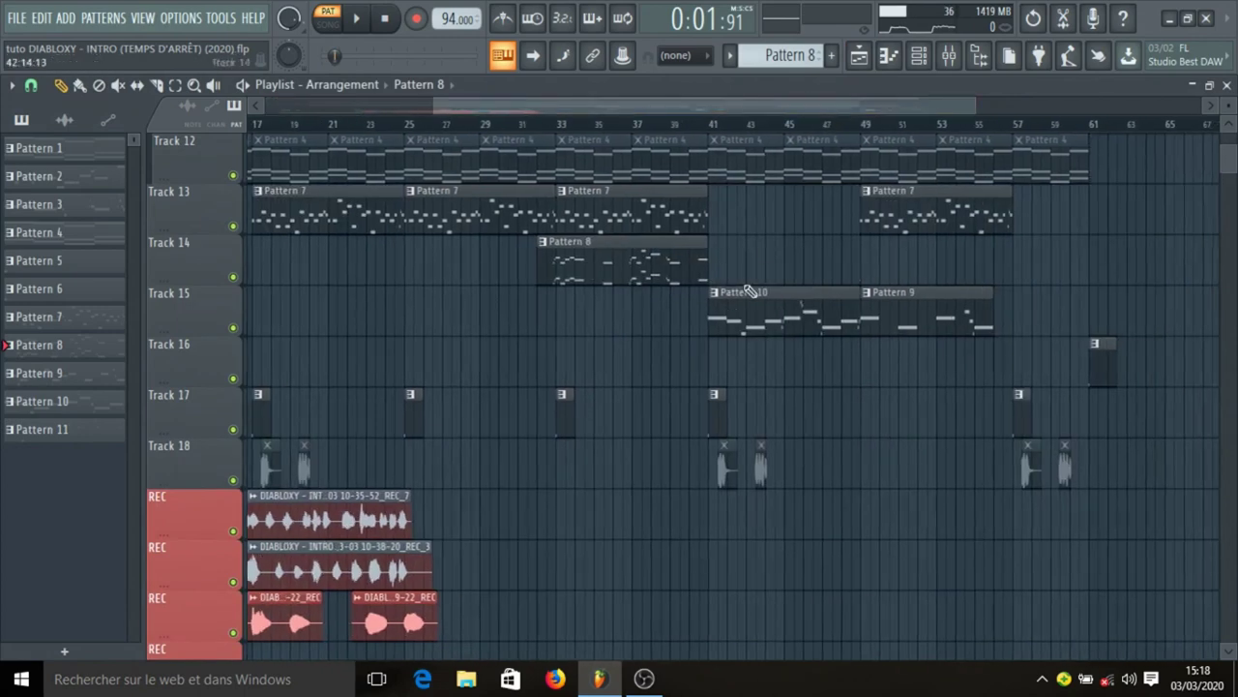
left_click(782, 321)
Check the Purity #2 instrument from the channel rack, close it, and open the channel's Pattern 10 piano roll
left_click(917, 59)
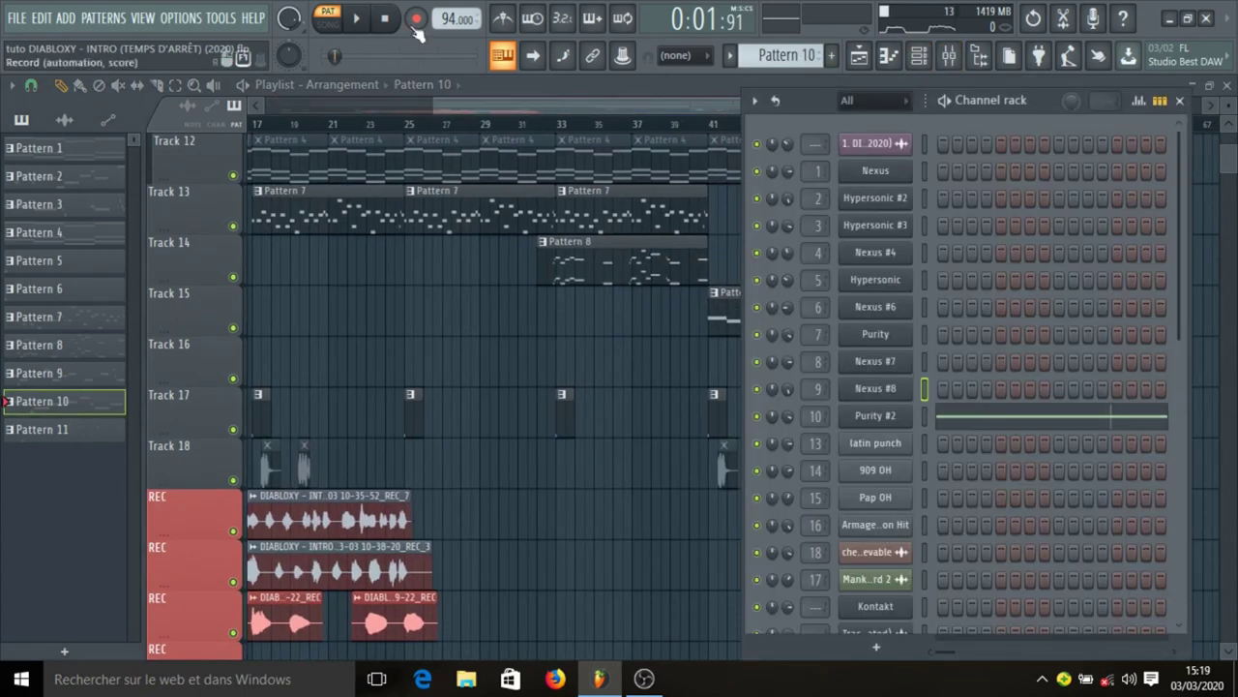
left_click(896, 423)
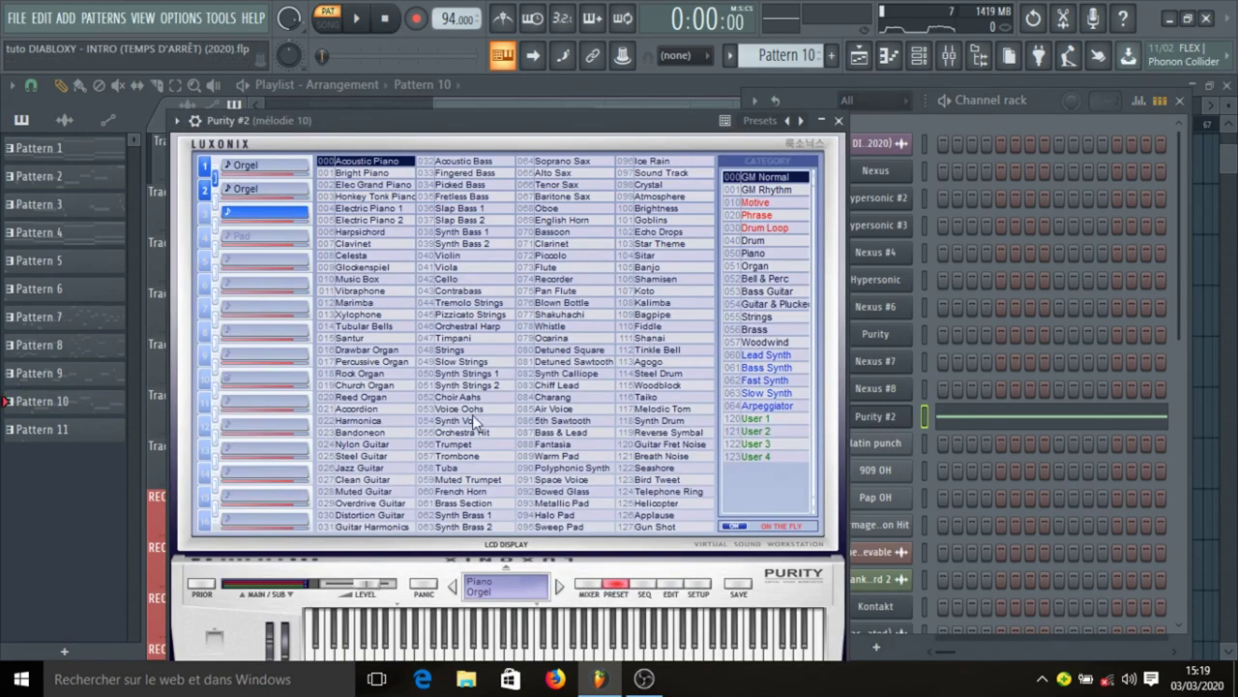
left_click(839, 121)
left_click(987, 420)
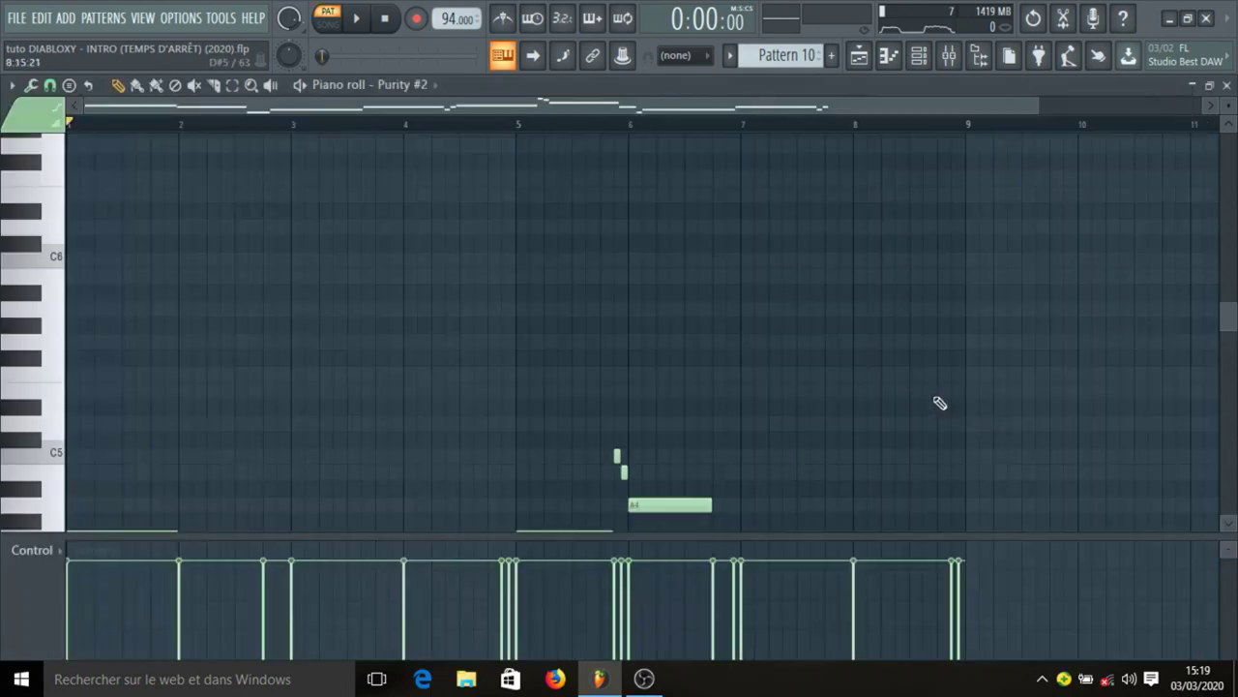
Play Pattern 10, viewing the Purity #2 instrument briefly and following its notes in the piano roll, and stop playback
key("space")
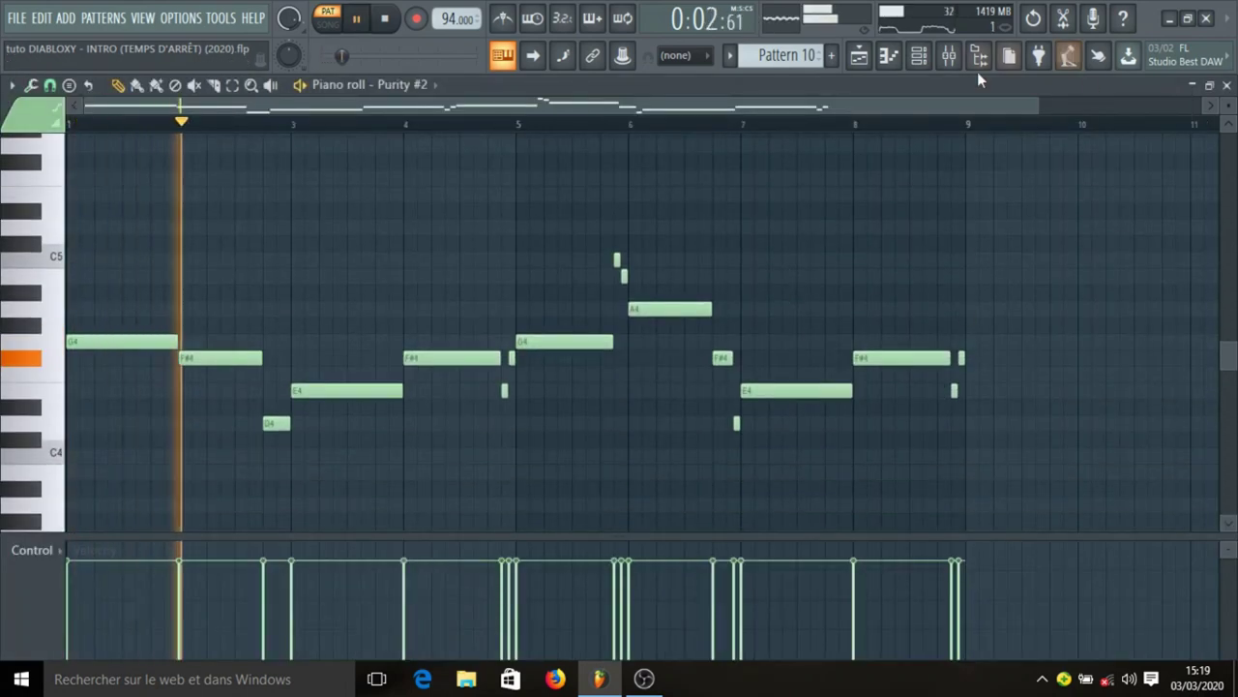
left_click(928, 60)
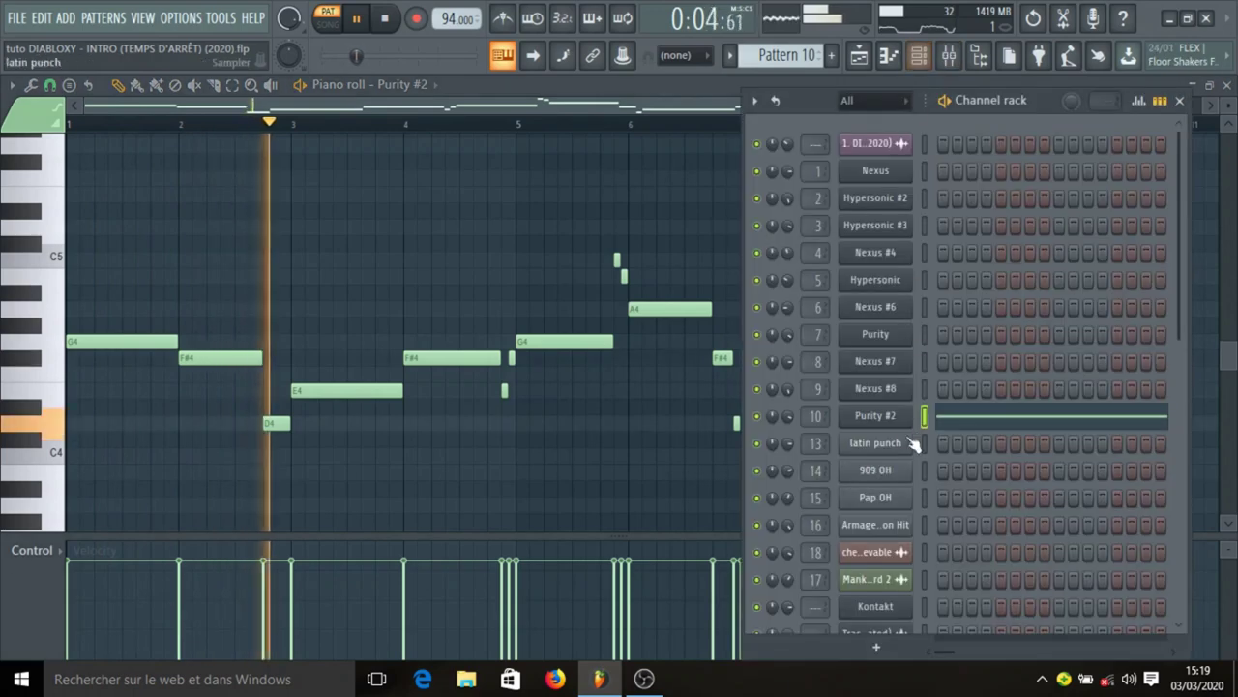
left_click(885, 418)
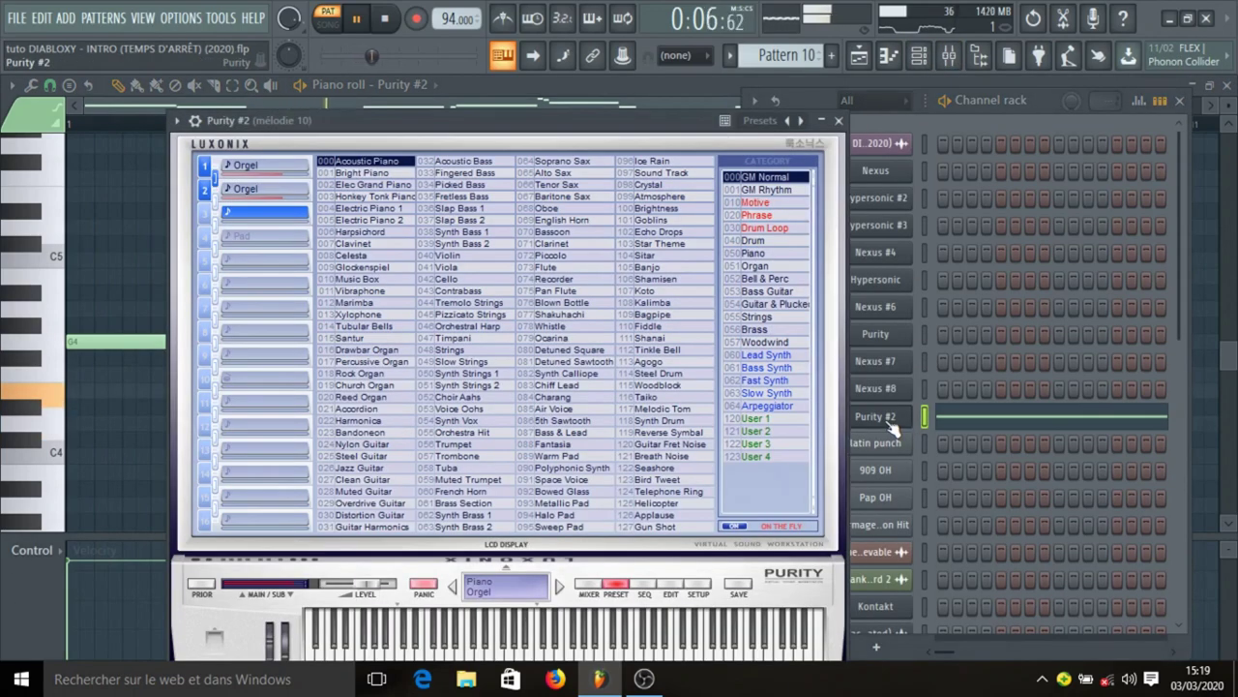
left_click(892, 425)
left_click(677, 101)
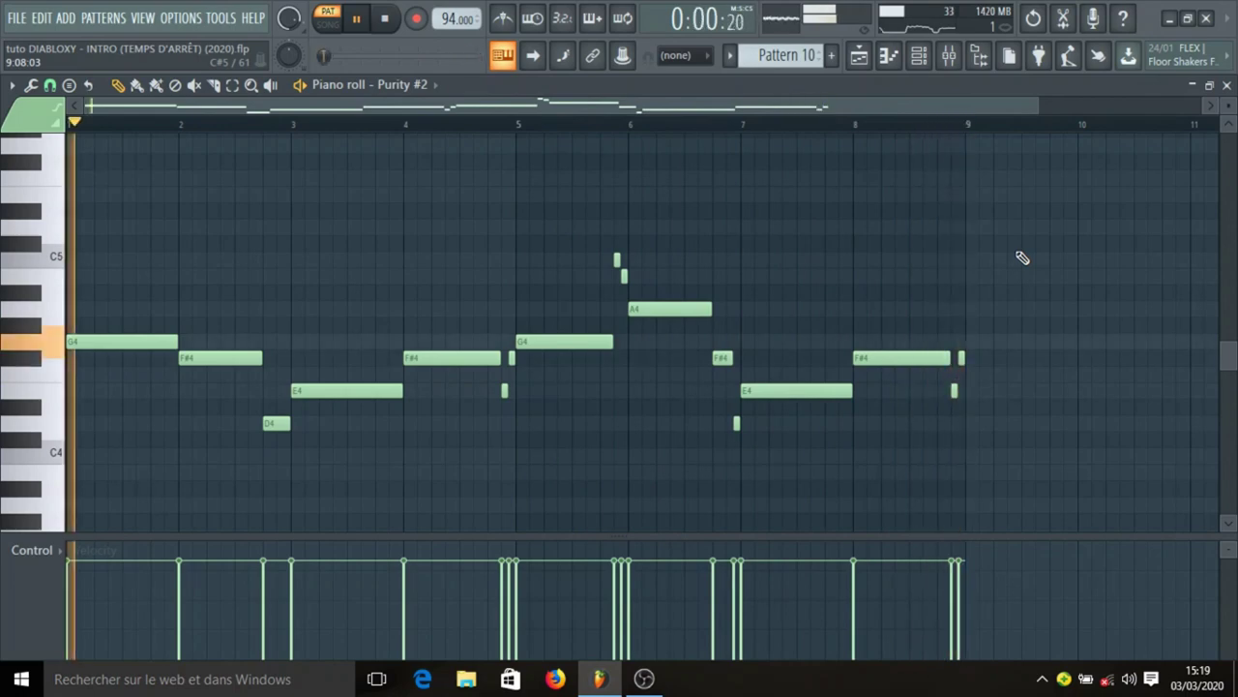
key("space")
Reopen Purity #2 from the channel rack to examine its loaded sounds, and bring up the mixer for mélodie 10
left_click(919, 56)
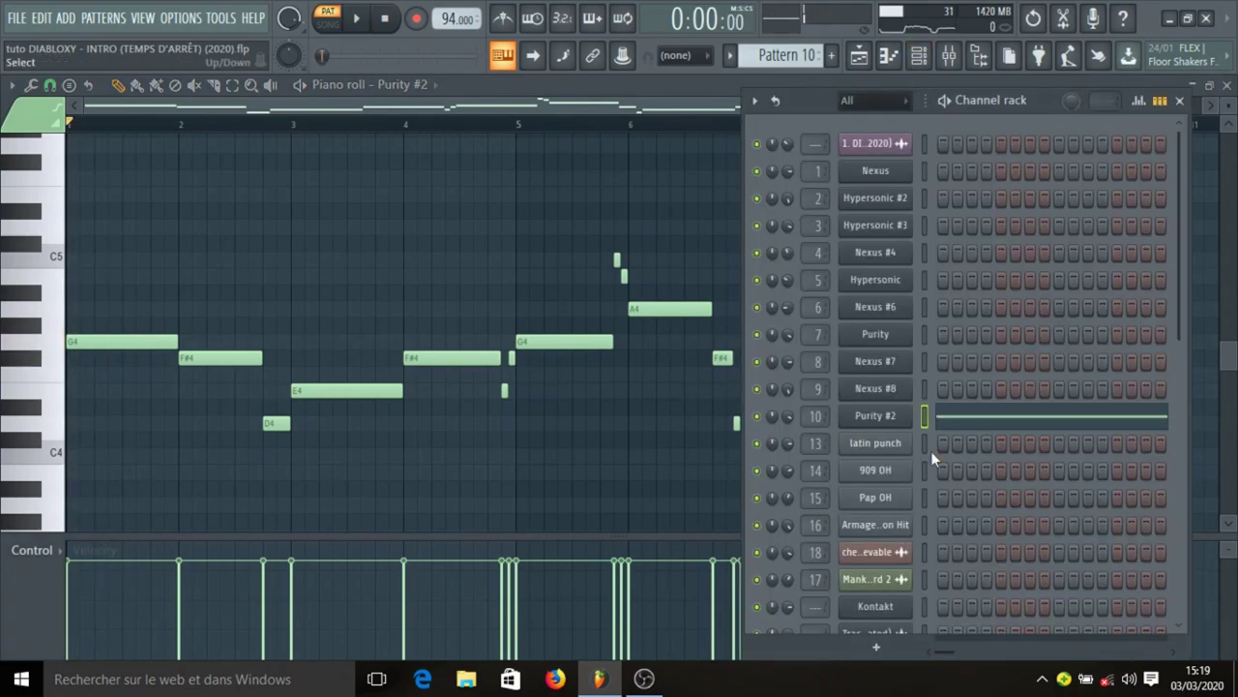
left_click(891, 422)
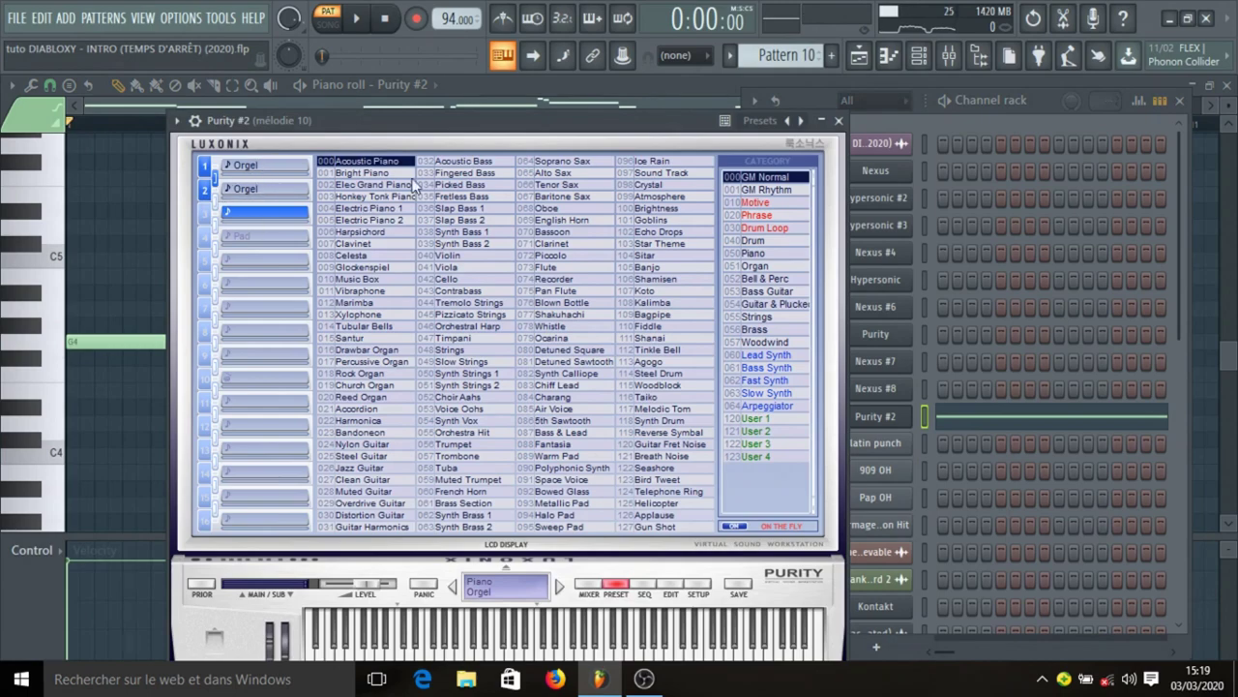
left_click(949, 55)
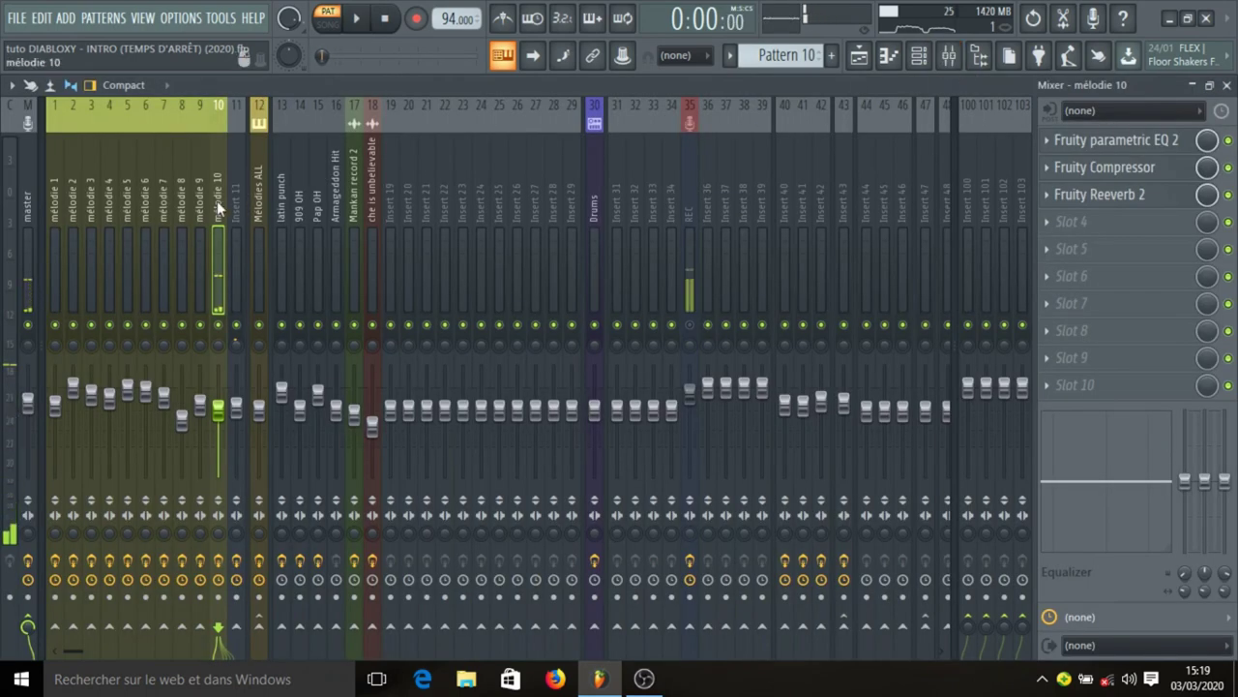
Inspect the Fruity Parametric EQ 2, Fruity Compressor and Fruity Reeverb 2 on mélodie 10, closing each effect
left_click(1156, 148)
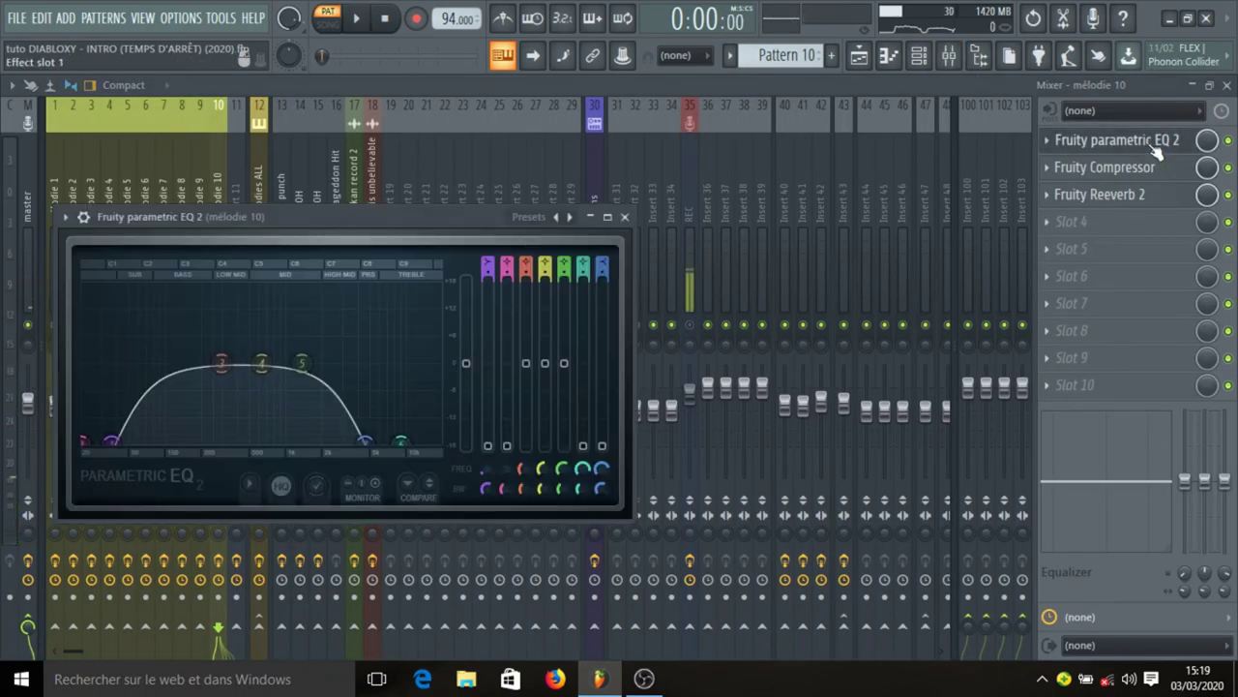
left_click(1157, 147)
left_click(1148, 169)
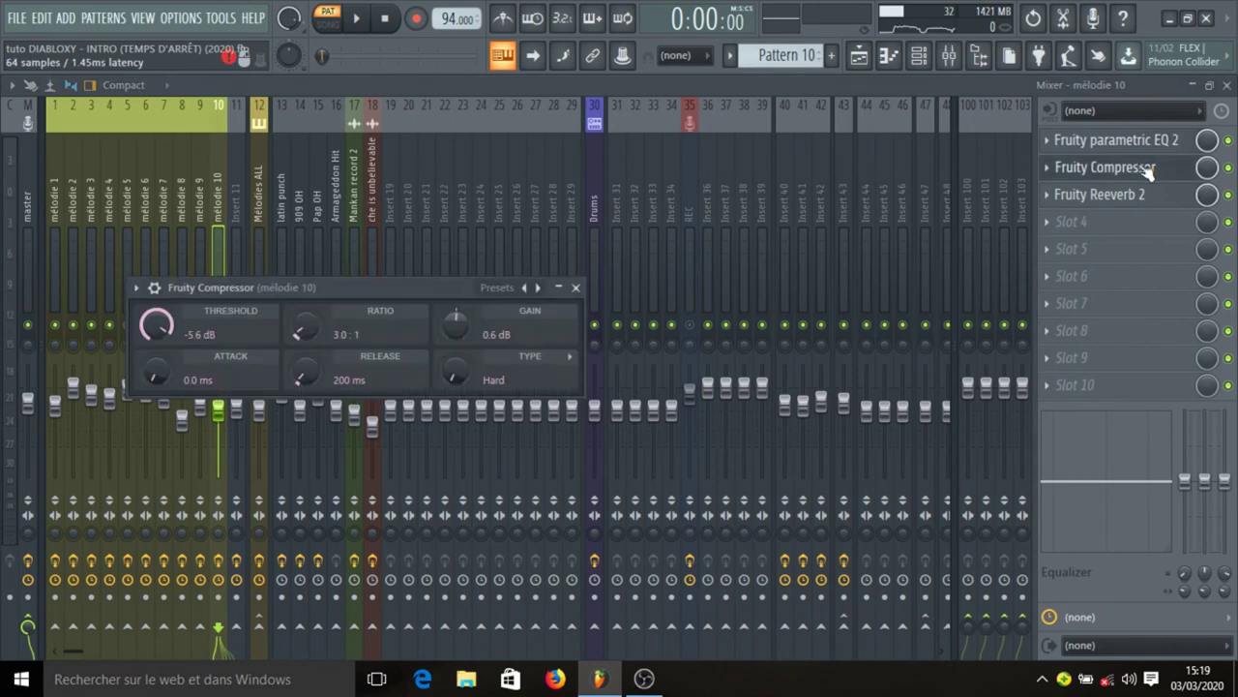
left_click(1149, 168)
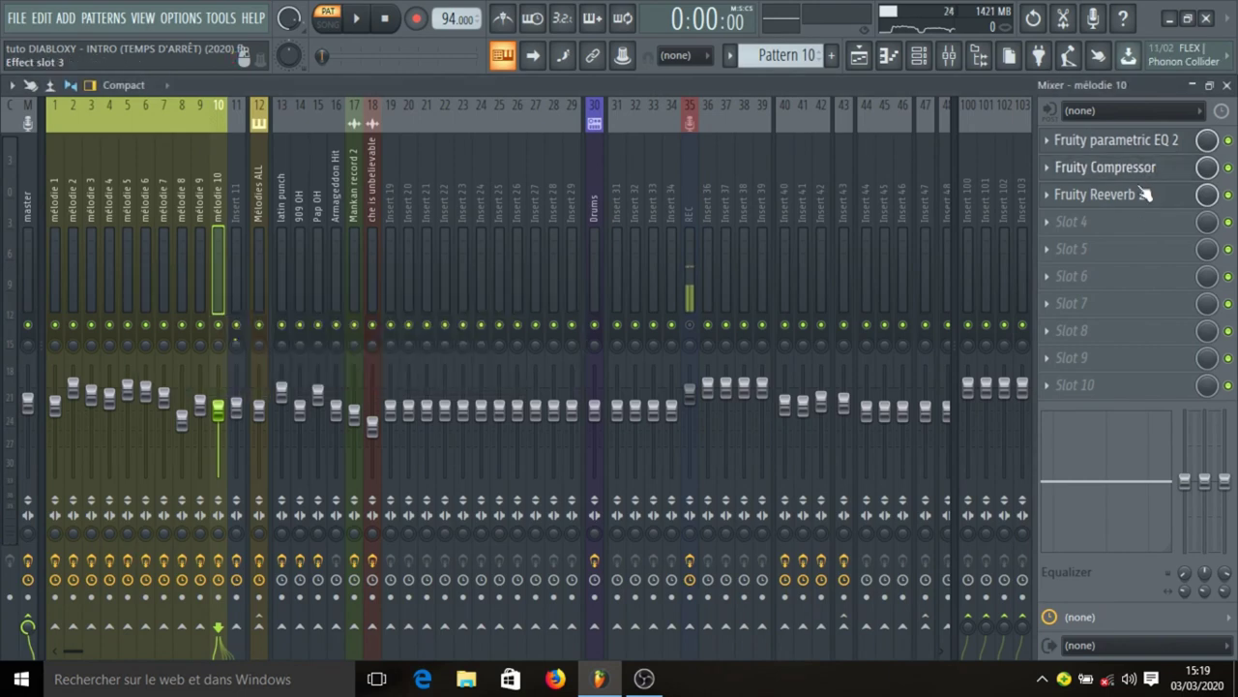
left_click(1142, 194)
left_click(531, 217)
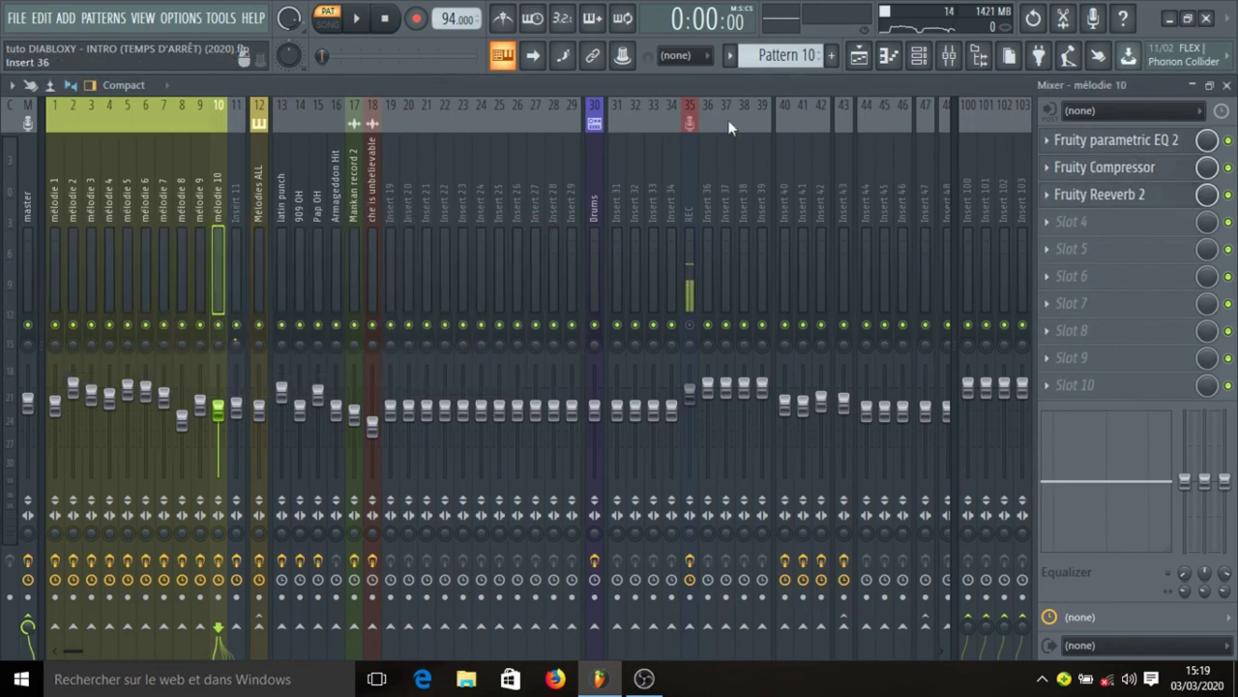
Make the Pattern 5 clip on Track 17 of the playlist active and show its steps in the channel rack
left_click(858, 55)
scroll(941, 336, "down", 1)
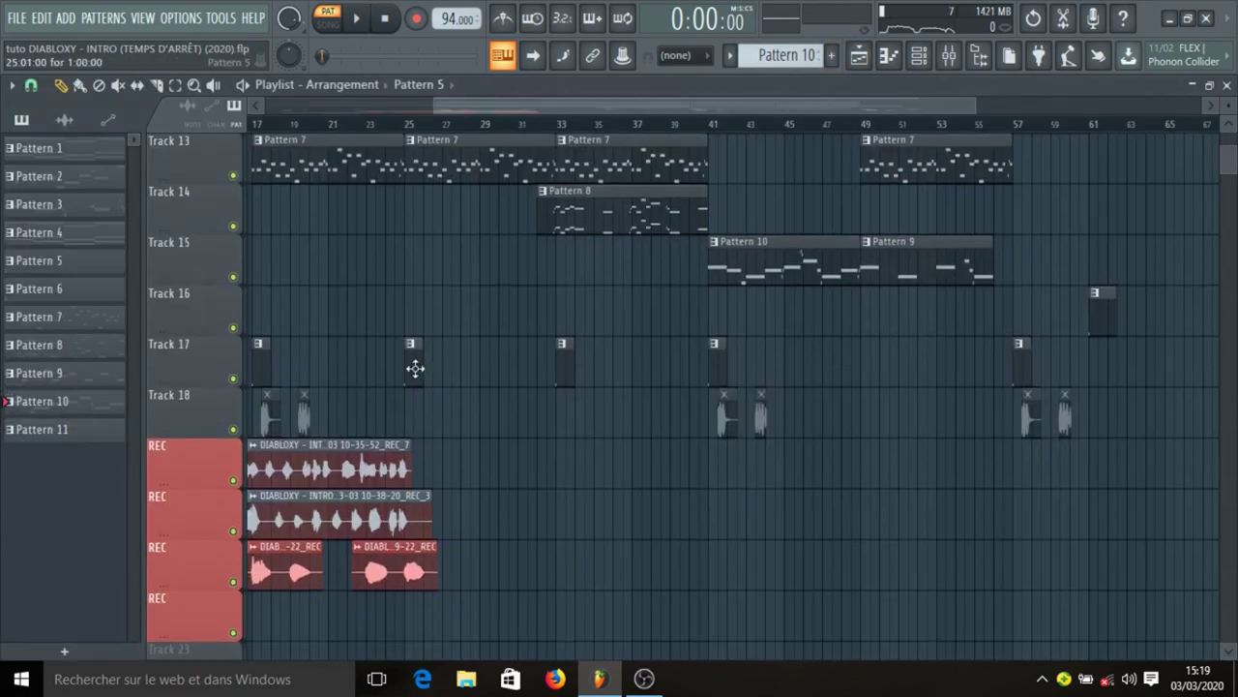
left_click(415, 367)
left_click(919, 55)
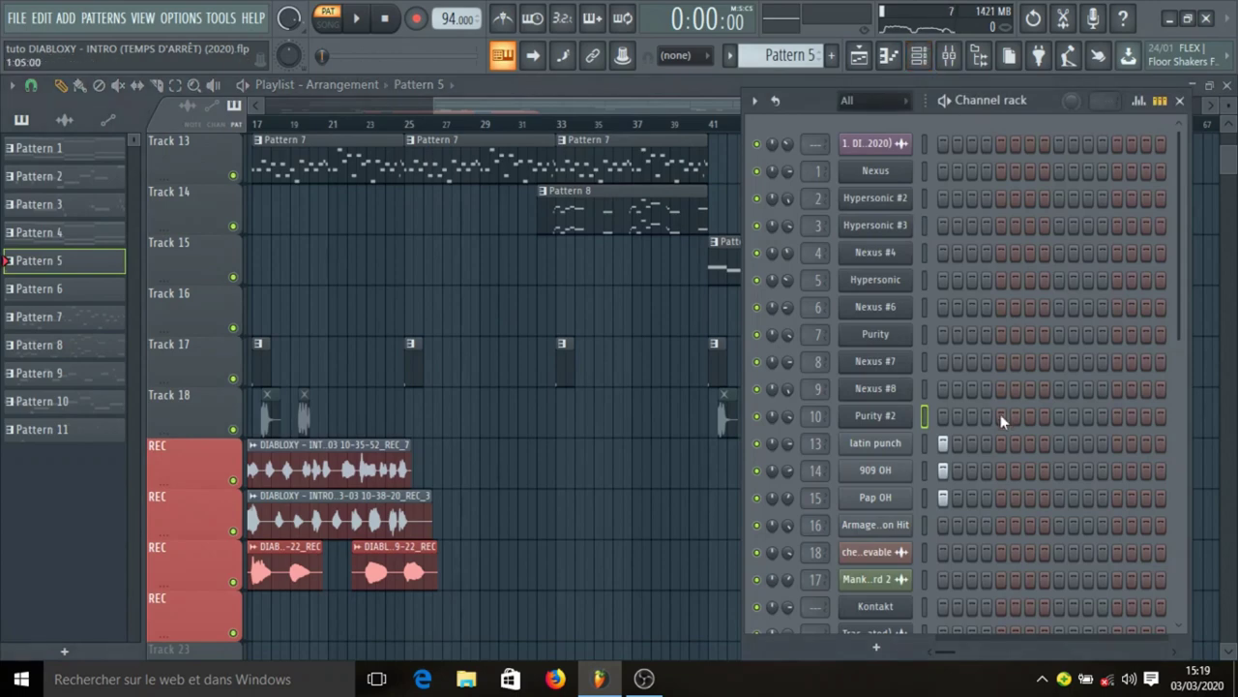
Examine the latin punch sample and audition it, then view the 909 OH sample, closing both sampler windows
left_click(915, 443)
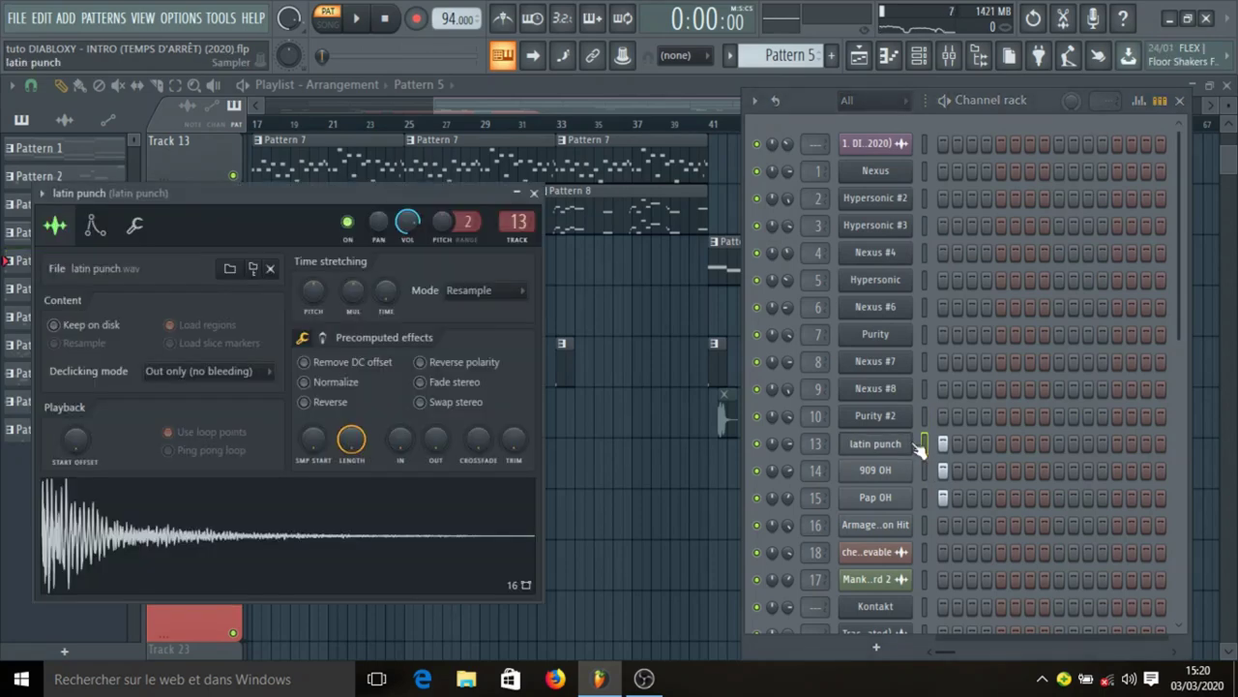
left_click(231, 547)
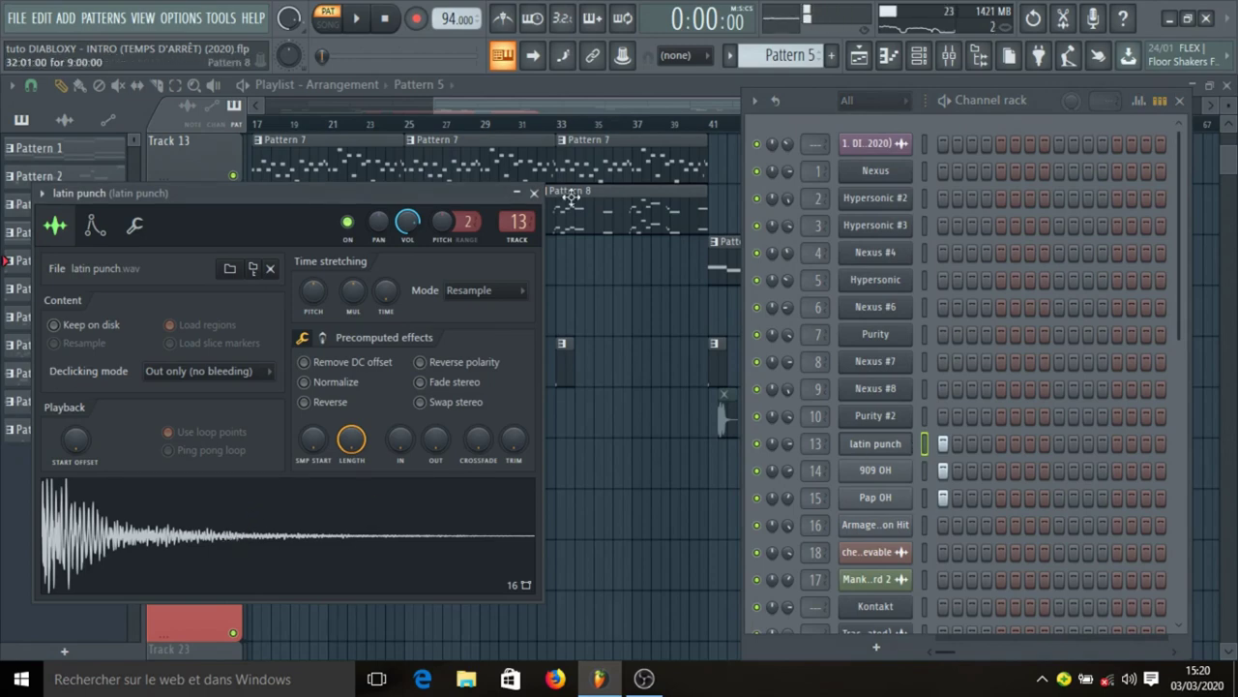
left_click(533, 193)
left_click(885, 473)
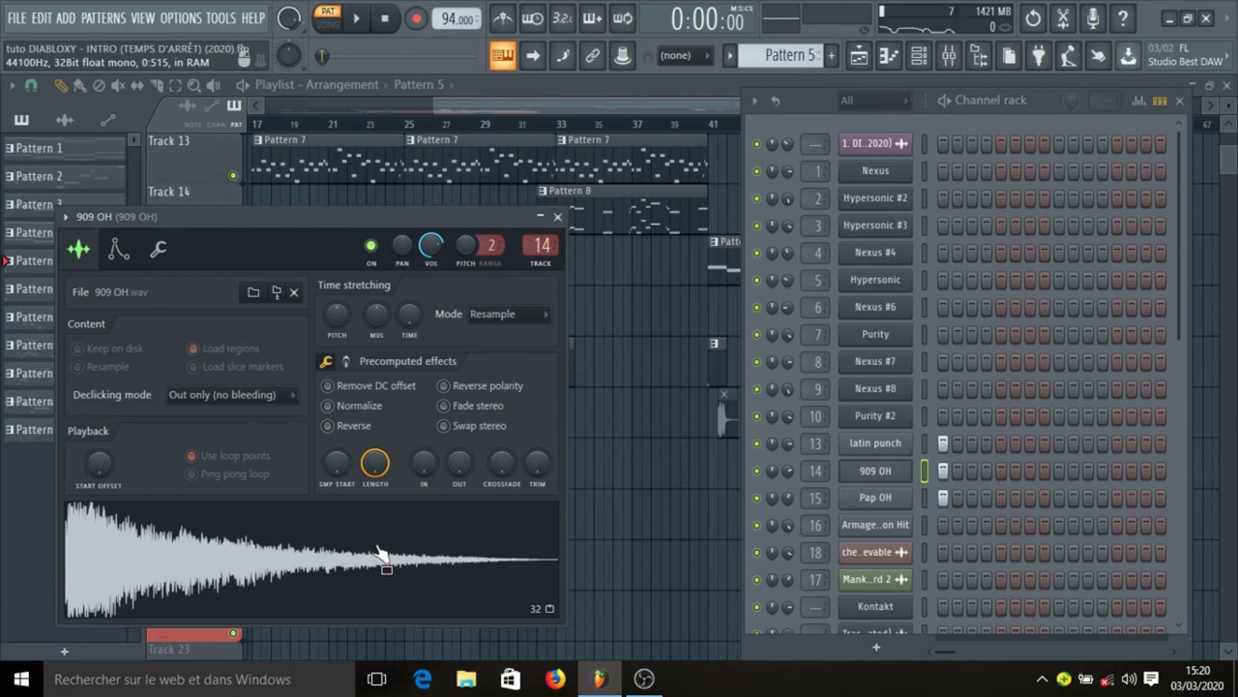
left_click(558, 218)
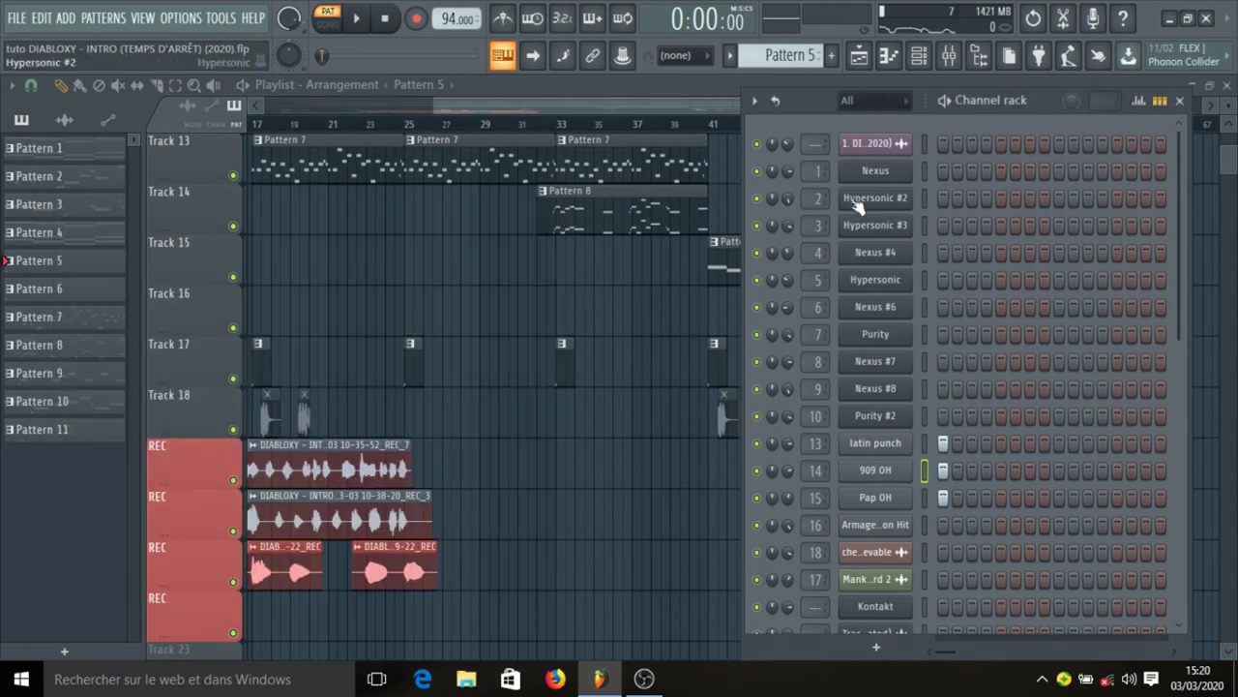
Show the browser and locate the latin punch sample in the Misc folder of the Afro drum pack
left_click(979, 56)
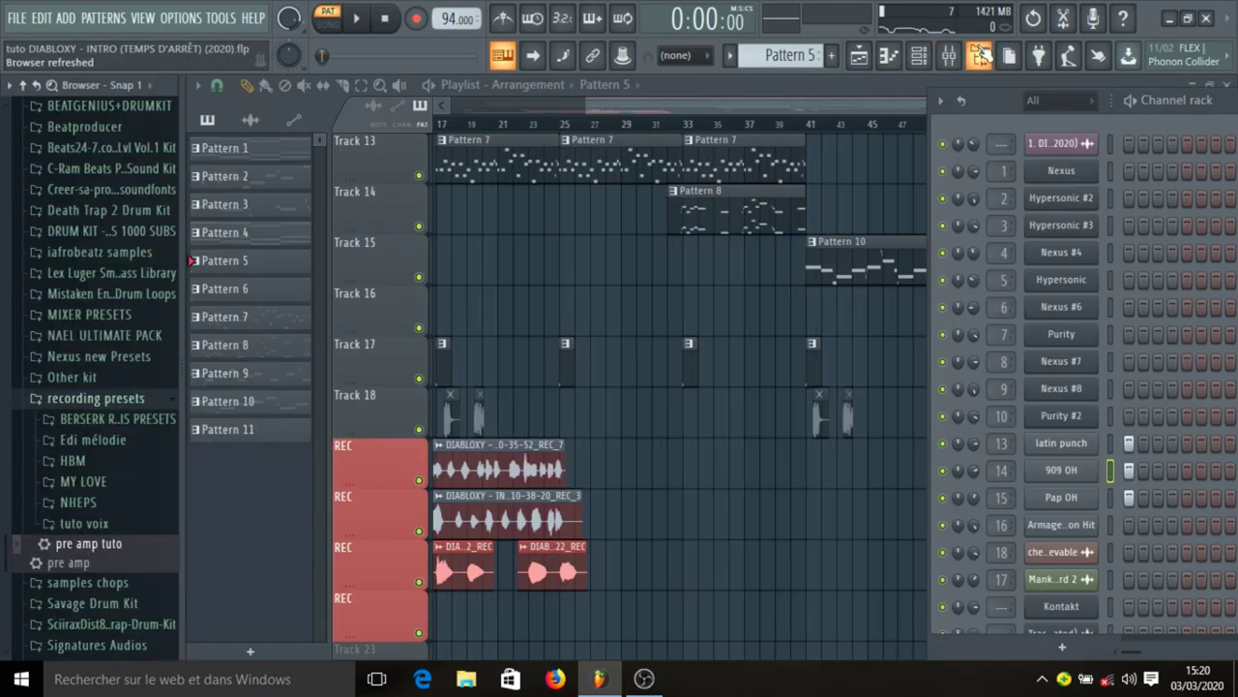
left_click(1062, 443)
left_click_drag(657, 578, 126, 484)
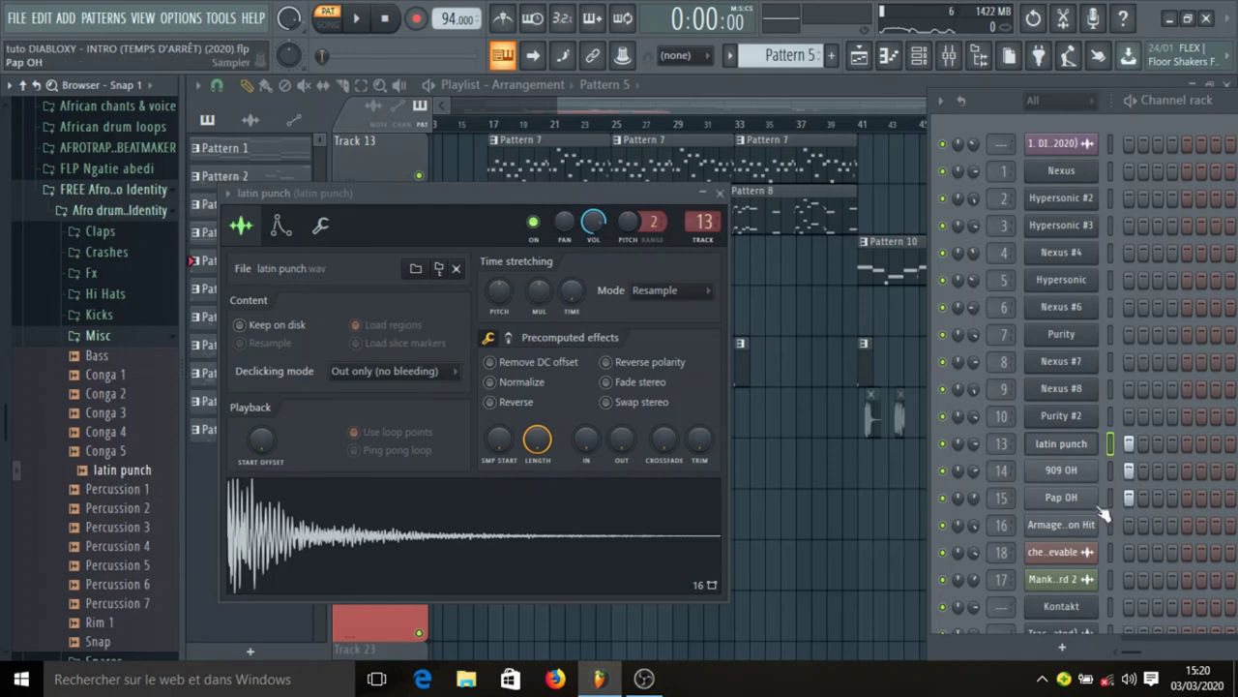
View the 909 OH channel's sample and locate its file in the browser under Packs, Drums, Hats
left_click(1073, 472)
left_click_drag(586, 591, 107, 281)
scroll(104, 281, "up", 10)
scroll(102, 276, "down", 3)
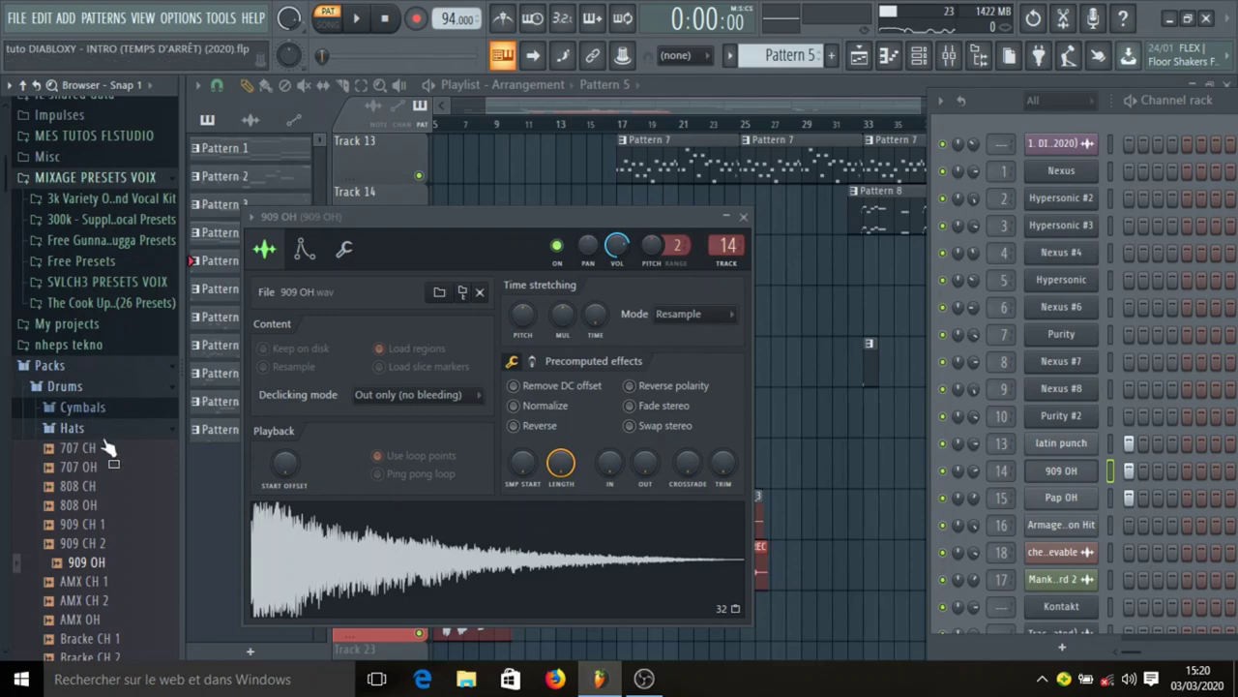
scroll(84, 431, "down", 2)
scroll(85, 428, "down", 3)
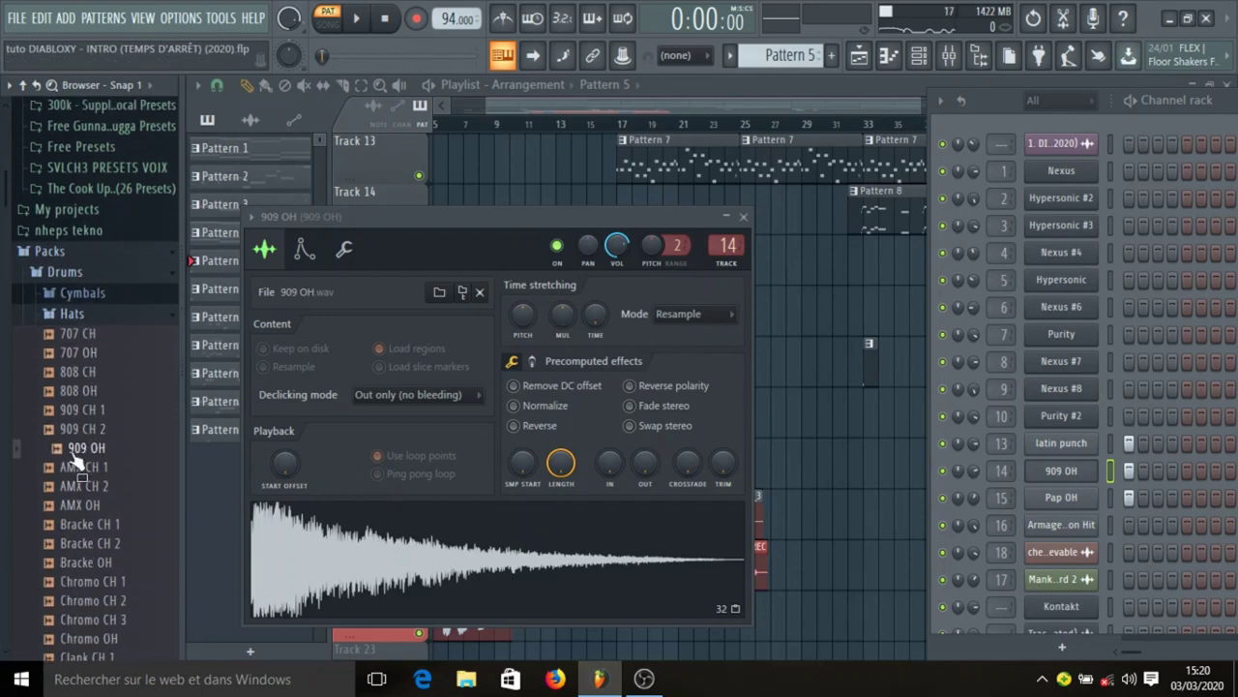
View the Pap OH channel's sample and locate its file in the browser's Hats folder
left_click(1079, 498)
left_click_drag(614, 527, 110, 444)
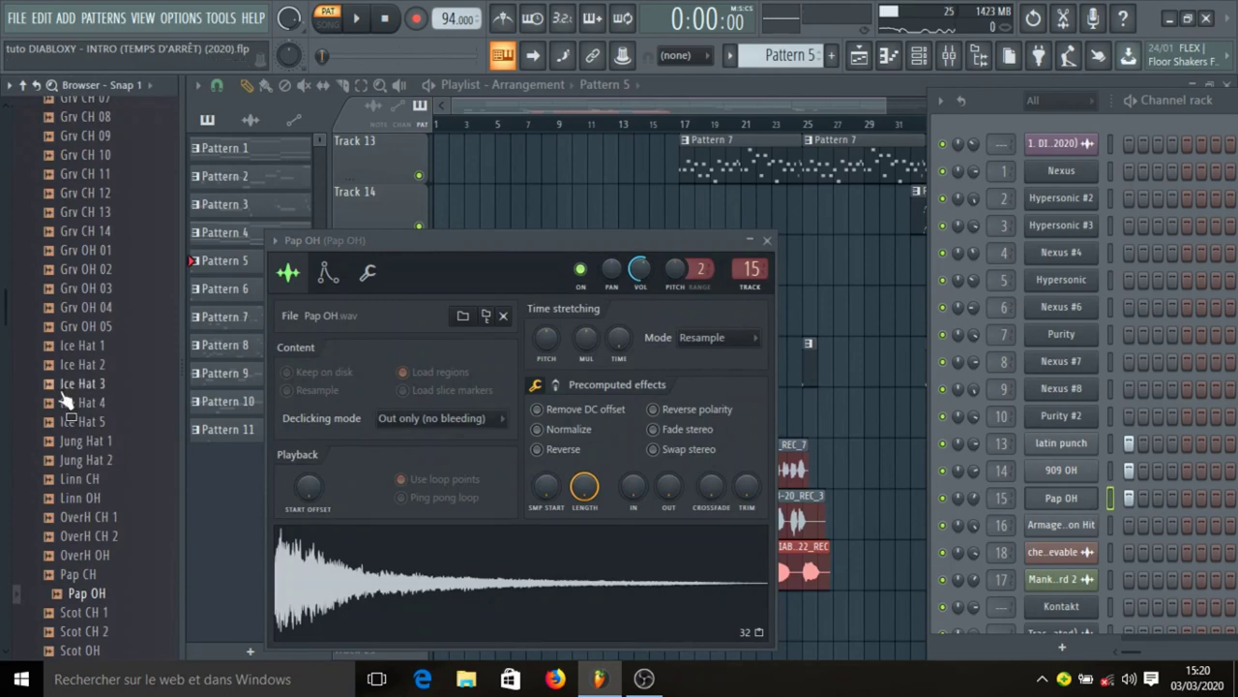
scroll(102, 586, "up", 18)
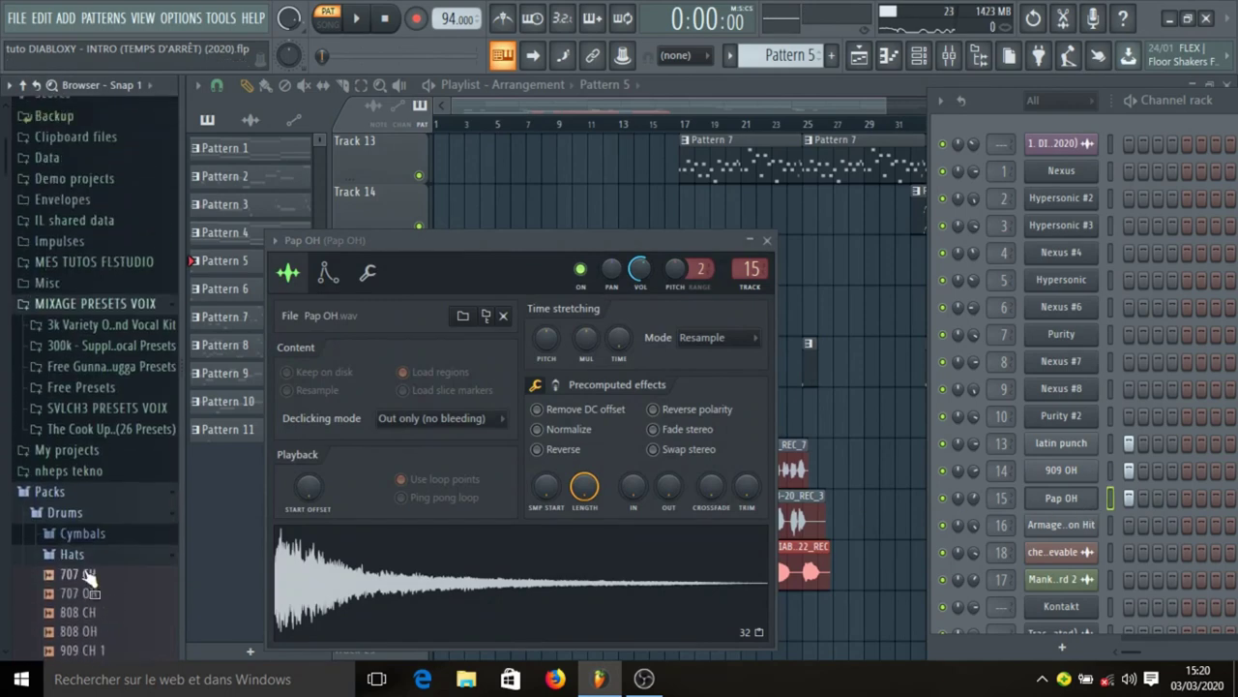
scroll(87, 570, "down", 5)
Close the Pap OH sampler and the browser, and move the channel rack toward the middle of the playlist
left_click(767, 240)
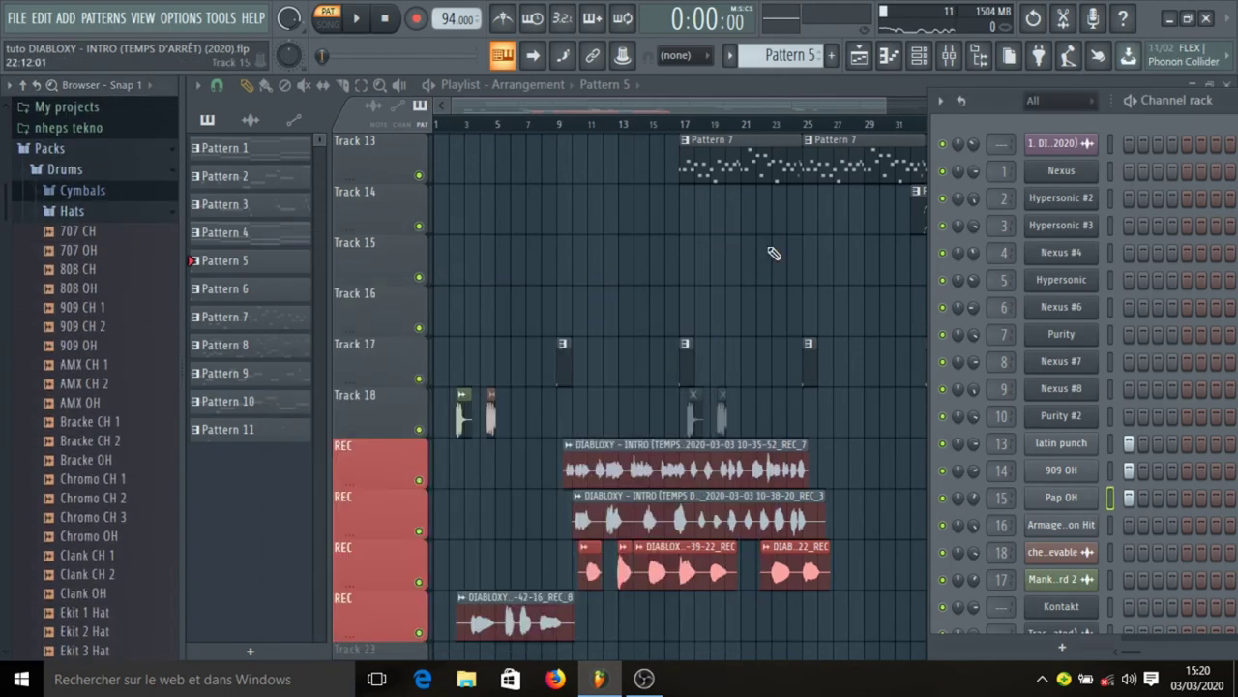
left_click_drag(1222, 110, 880, 122)
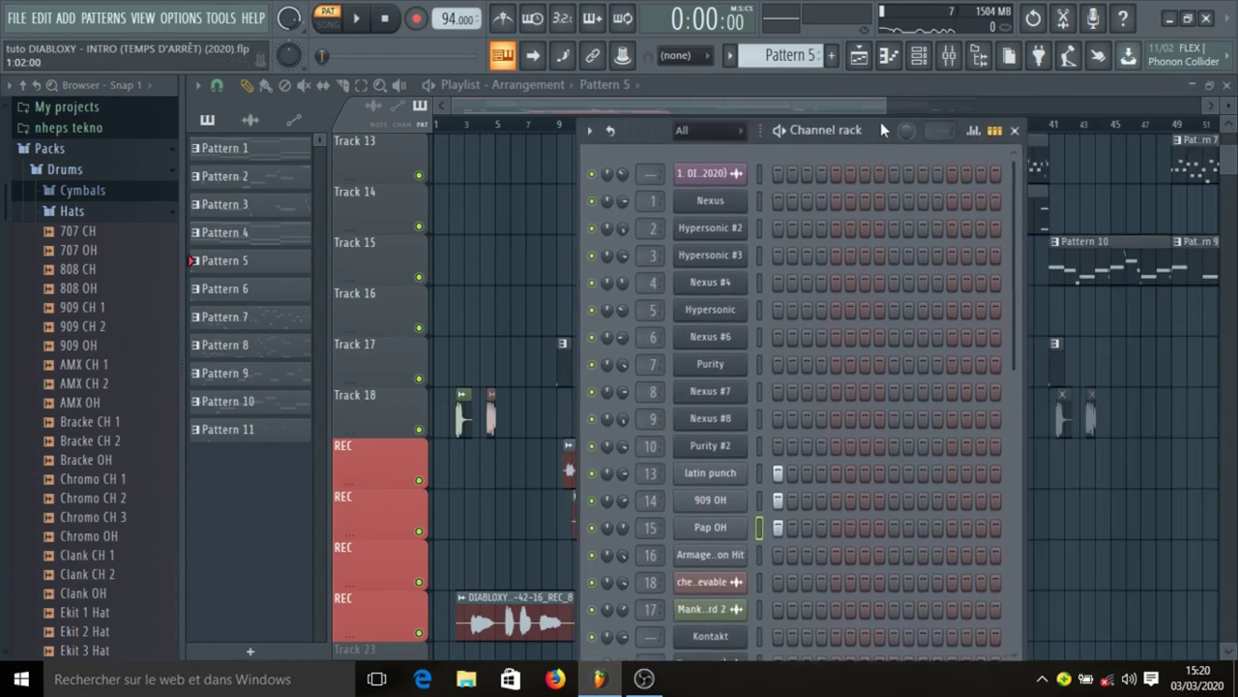
left_click(979, 55)
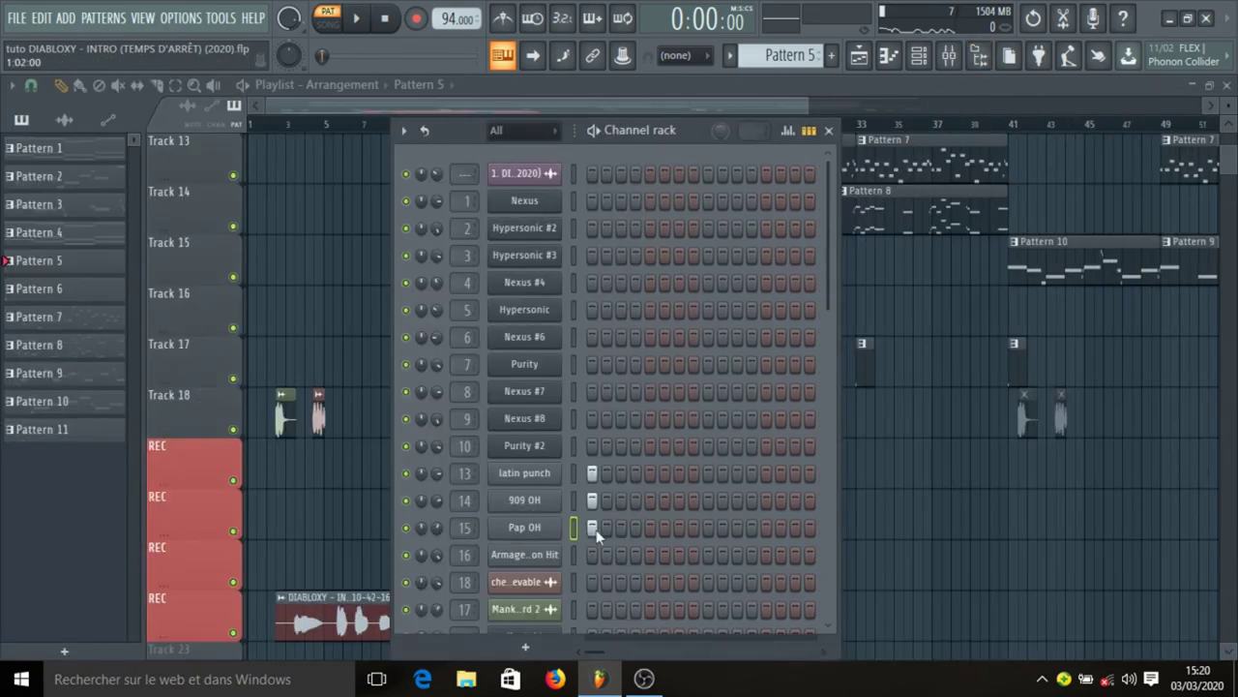
Audition latin punch, 909 OH and Pap OH one by one in solo, and re-enable all channels
right_click(406, 365)
left_click(432, 380)
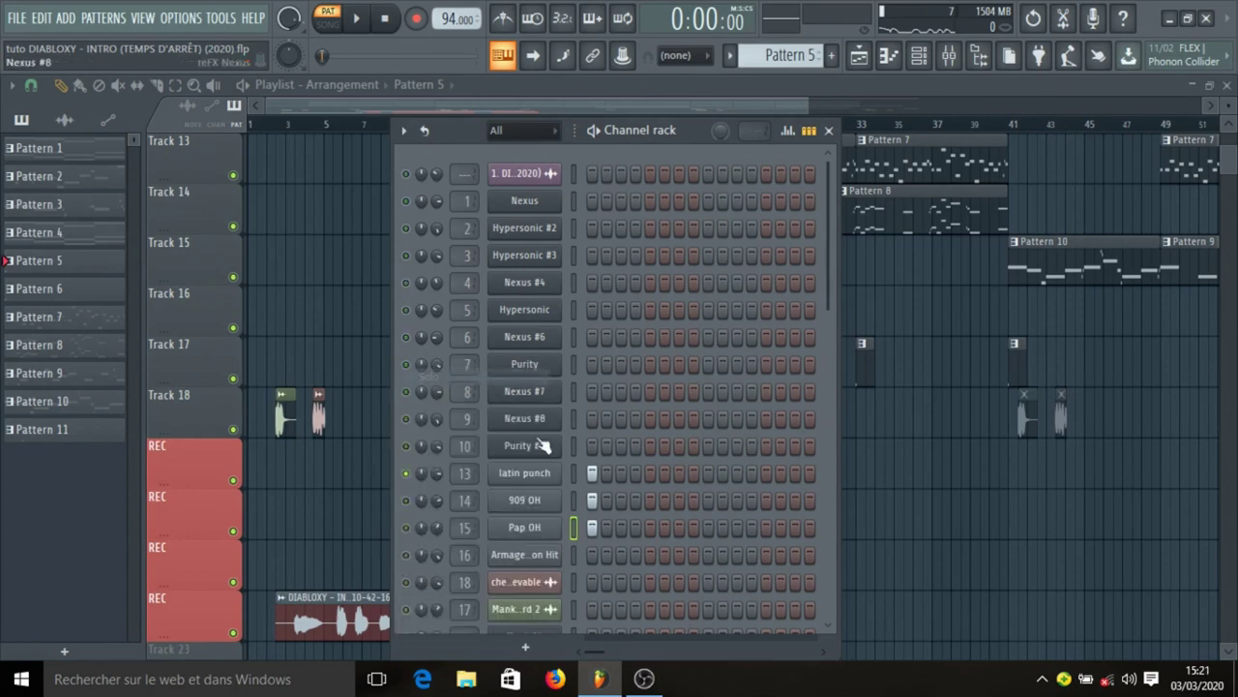
key("space")
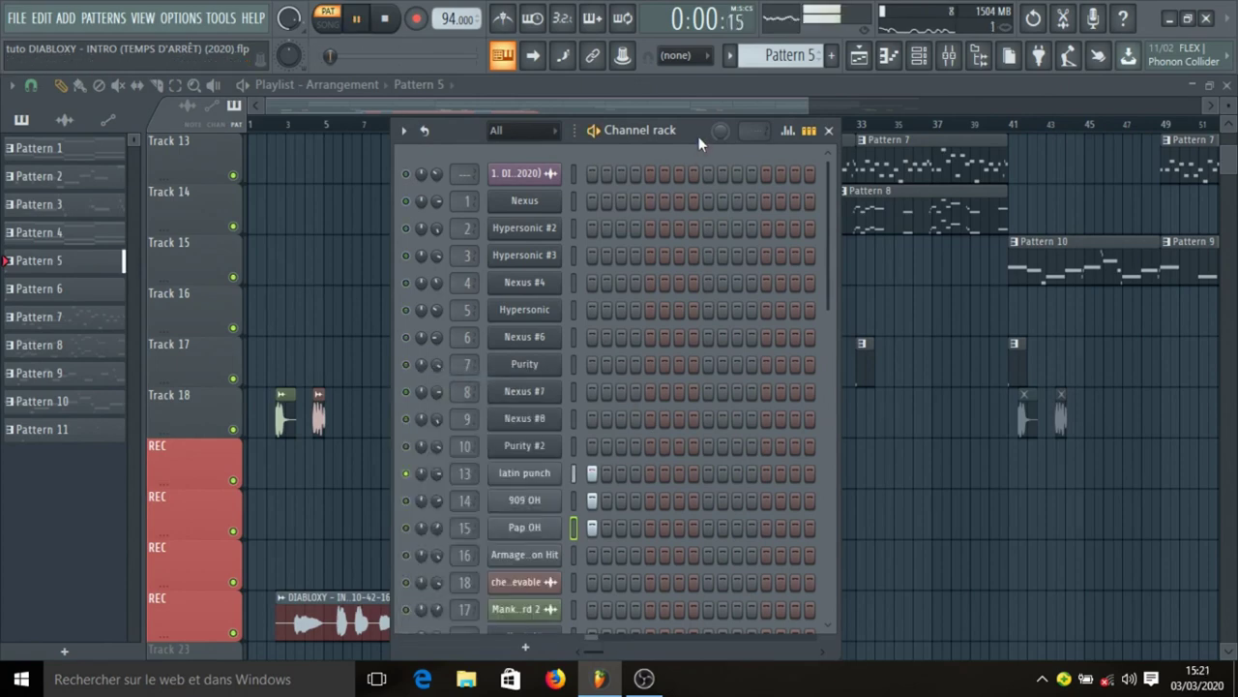
left_click(405, 500)
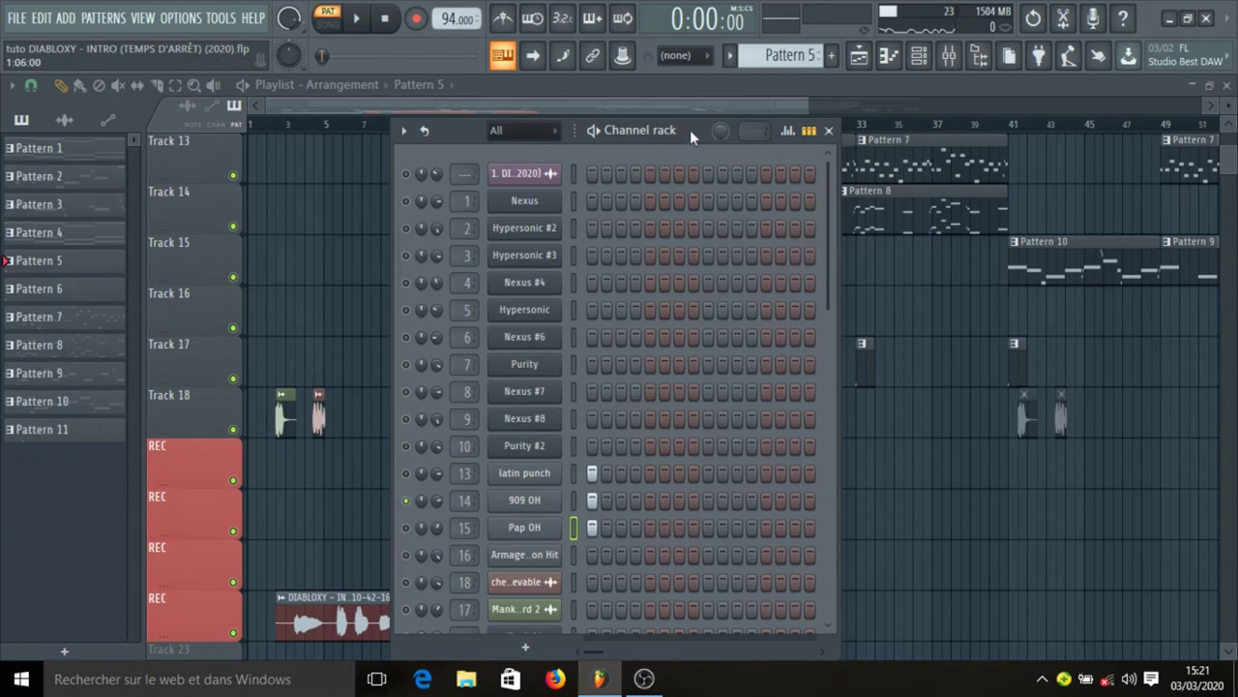
left_click(406, 528)
right_click(406, 527)
left_click(473, 369)
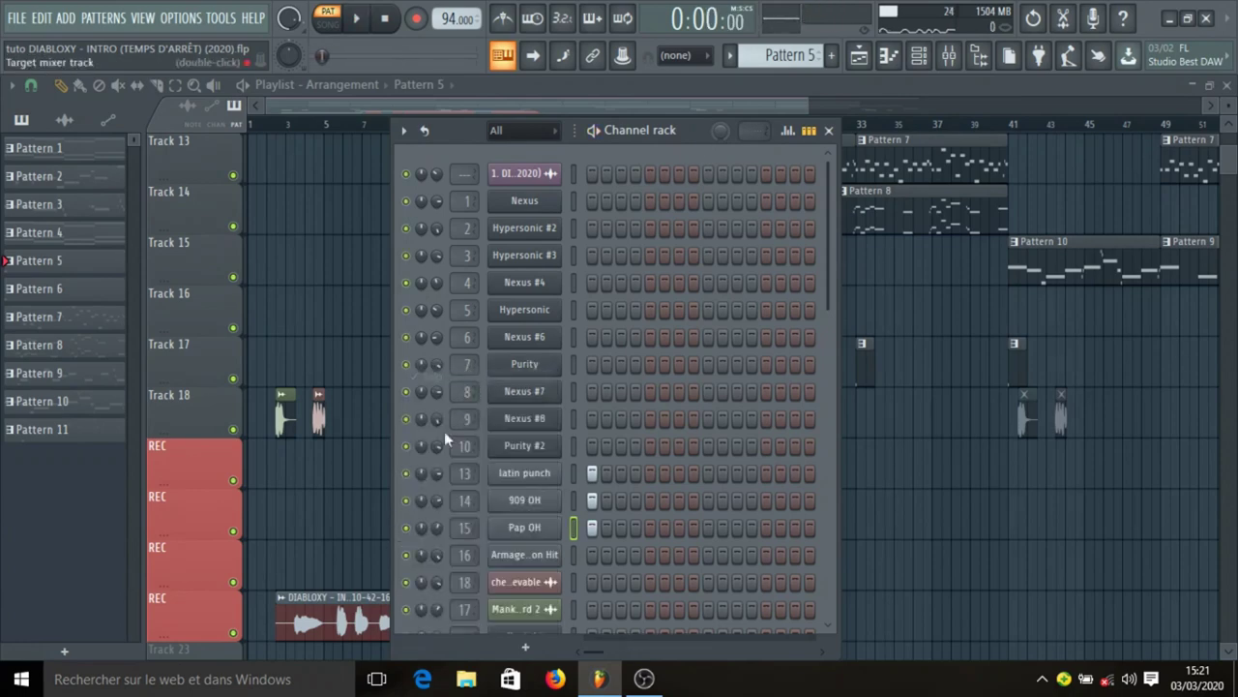
Play Pattern 5 with all channels enabled, bring up the mixer and stop playback
key("space")
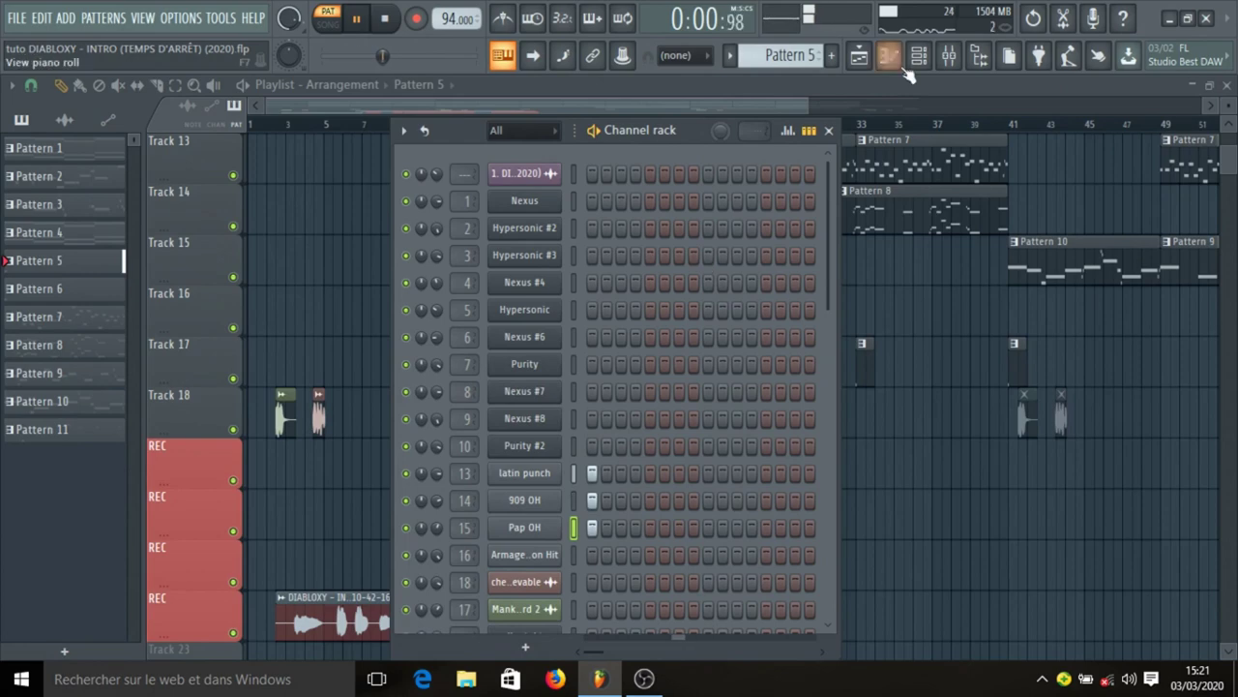
left_click(949, 55)
key("space")
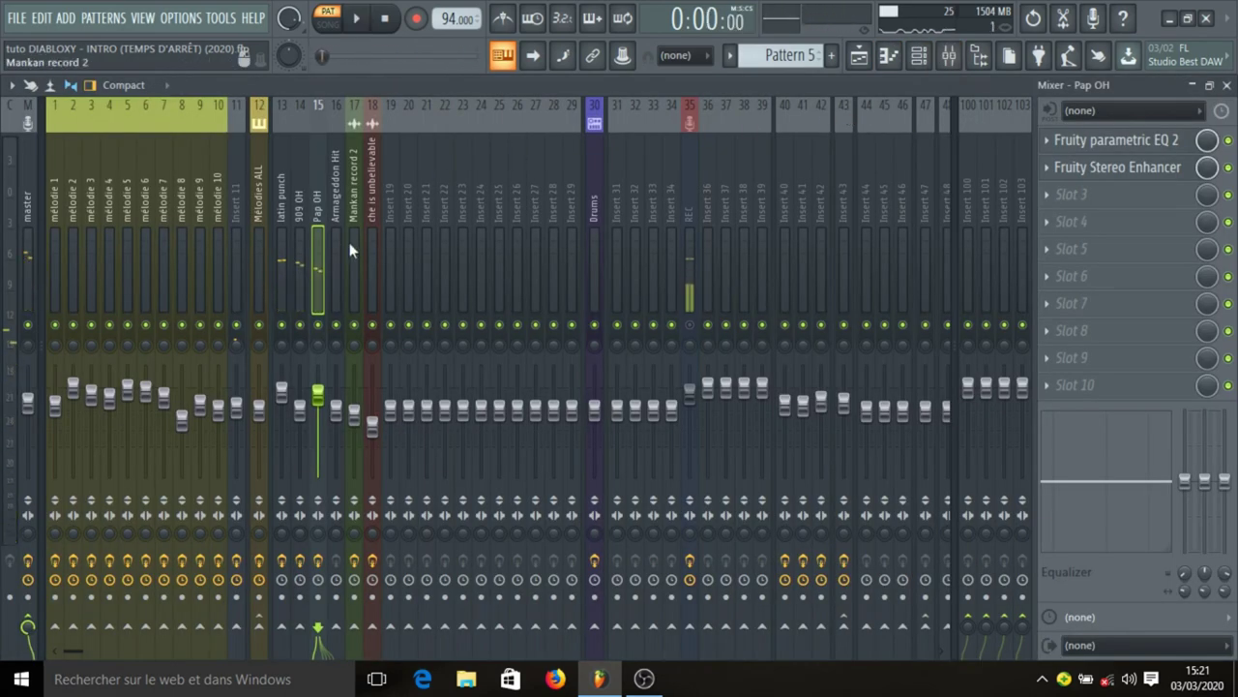
Inspect the Fruity Parametric EQ 2 curve on the latin punch mixer track and close the effect
left_click(277, 293)
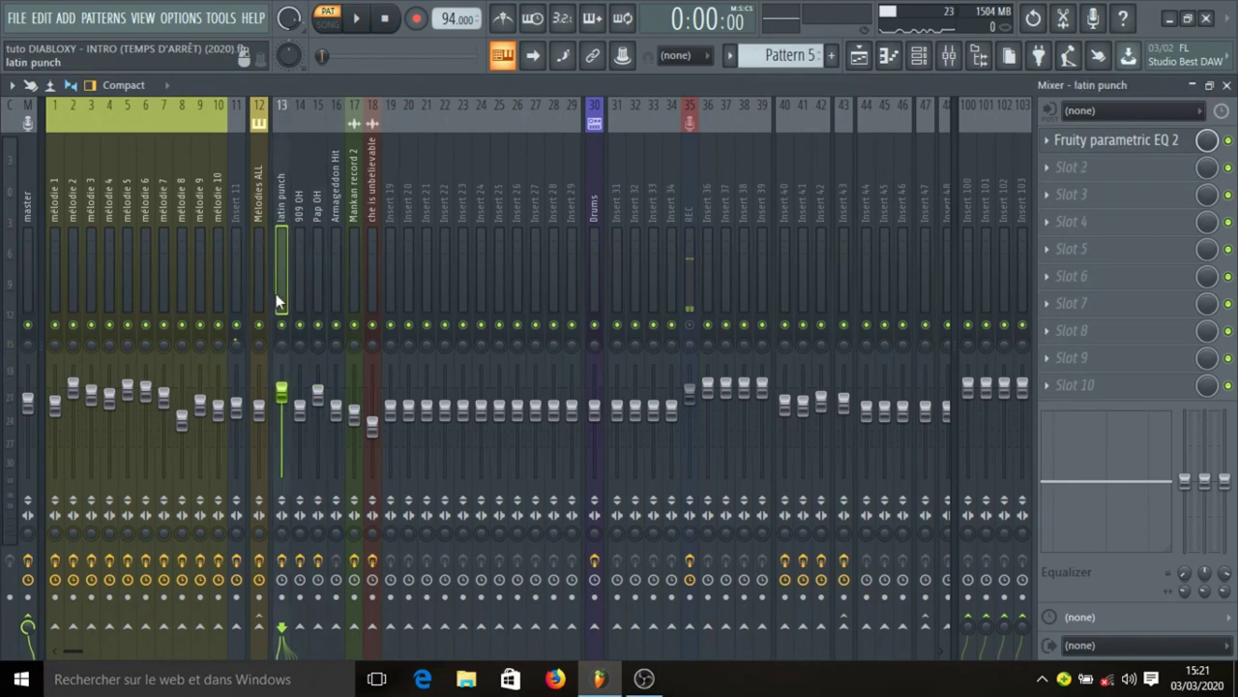
left_click(1134, 145)
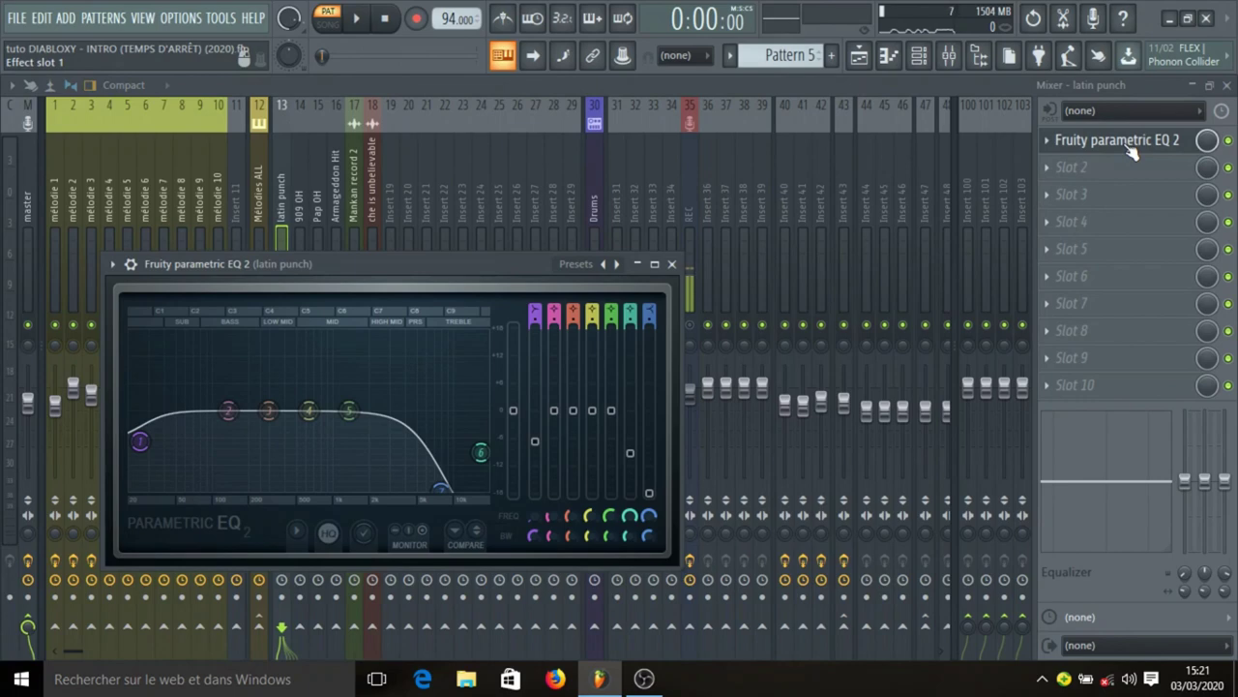
left_click(1128, 147)
Inspect the Fruity Parametric EQ 2 curve on the 909 OH mixer track and close the effect
left_click(297, 252)
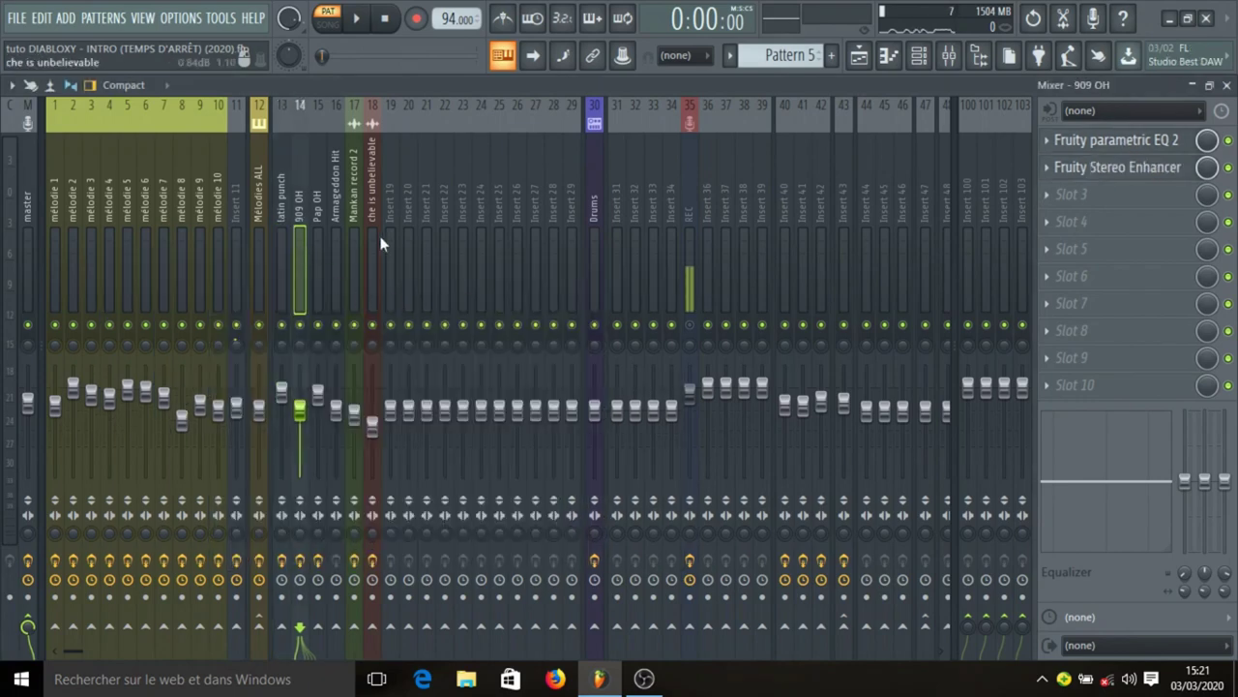
left_click(1176, 143)
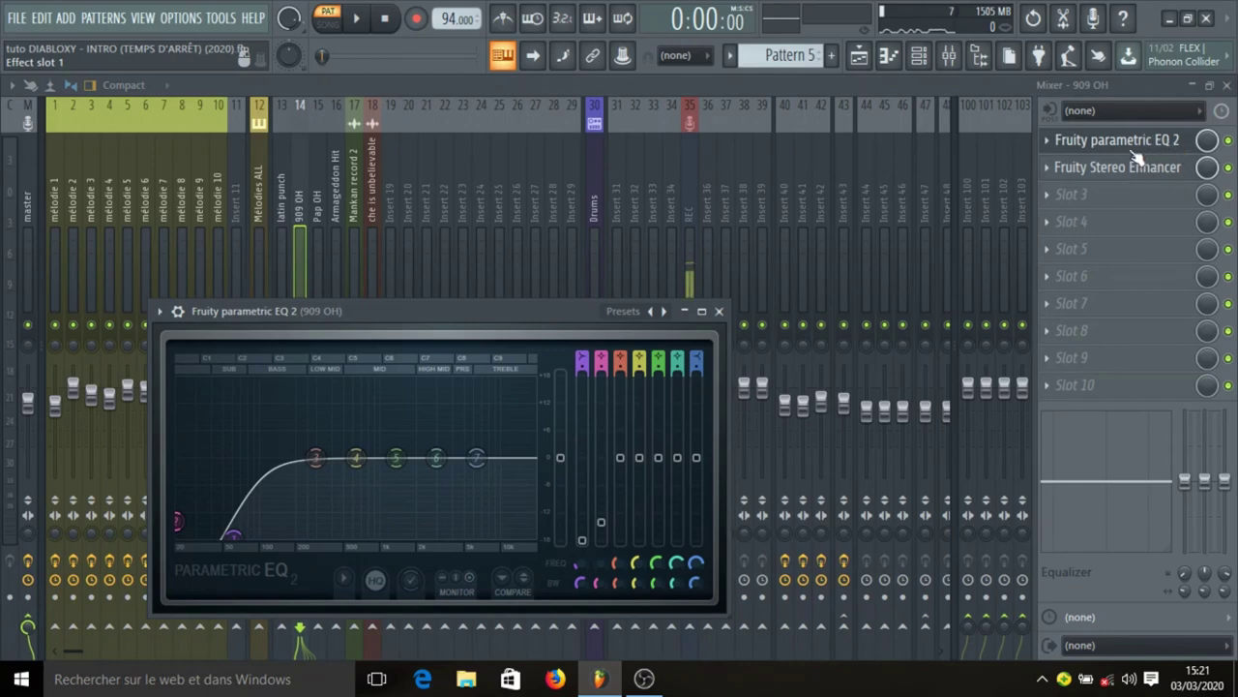
left_click(1130, 148)
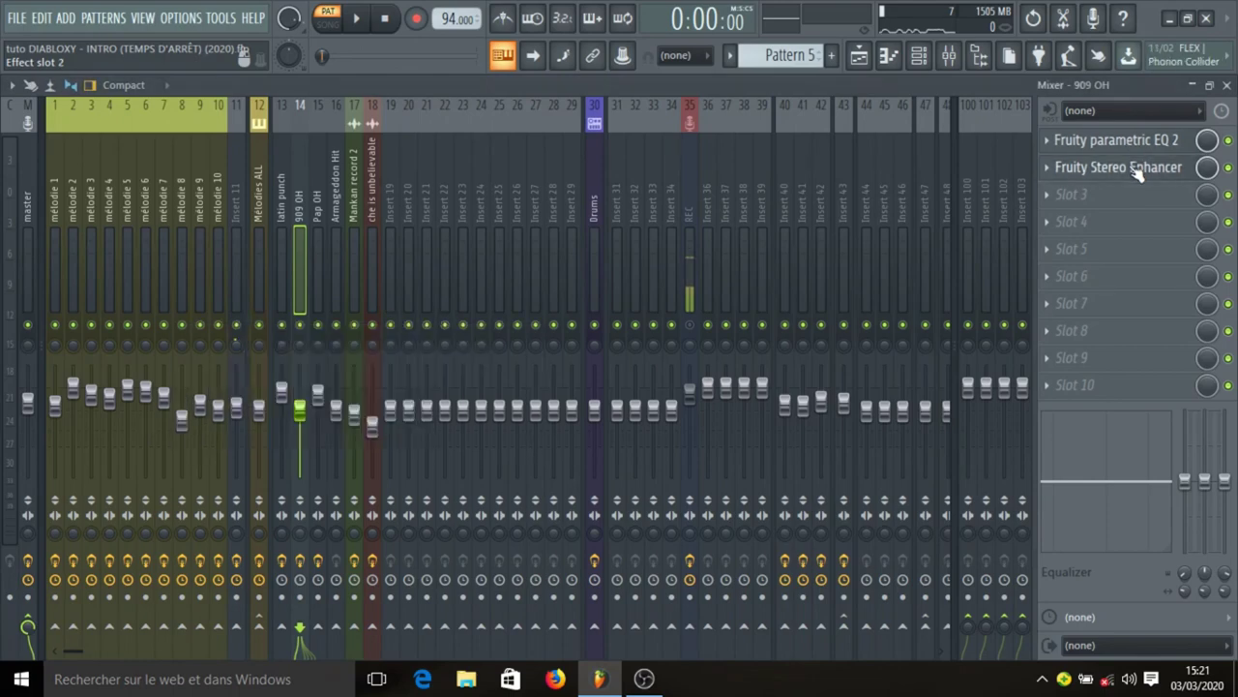
Solo the 909 OH mixer track to audition its Fruity Stereo Enhancer, and re-enable all mixer tracks
left_click(299, 325, "ctrl")
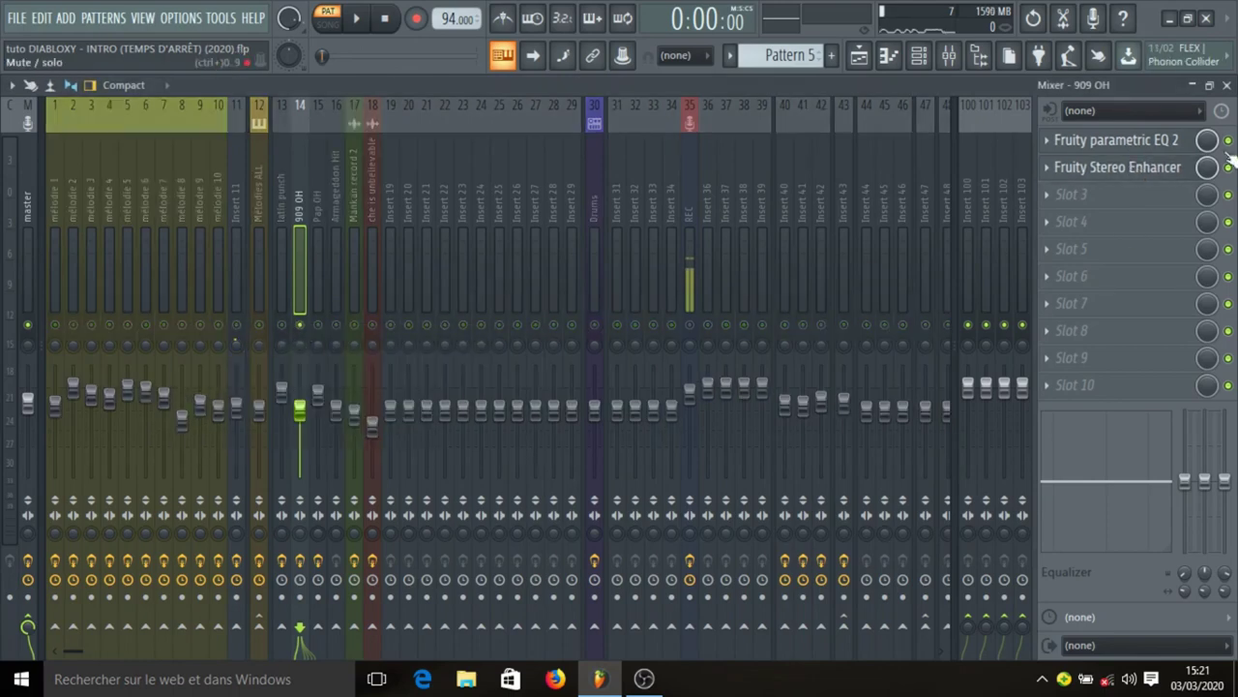
key("space")
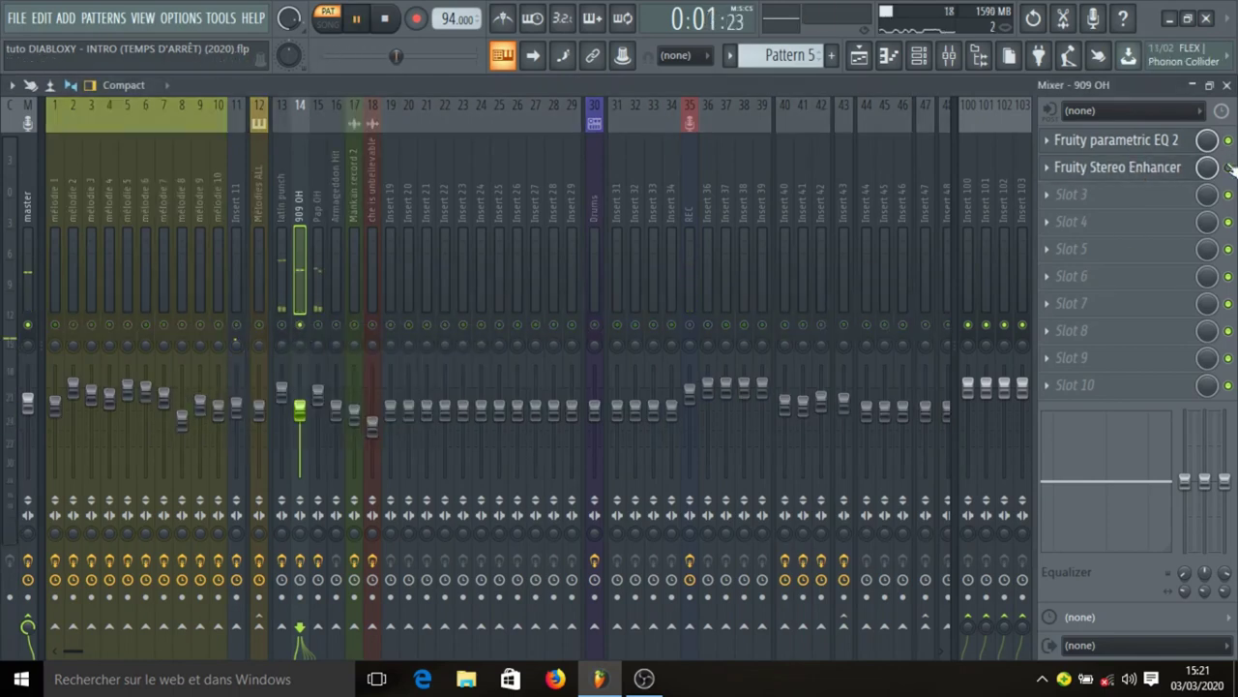
key("space")
key("space")
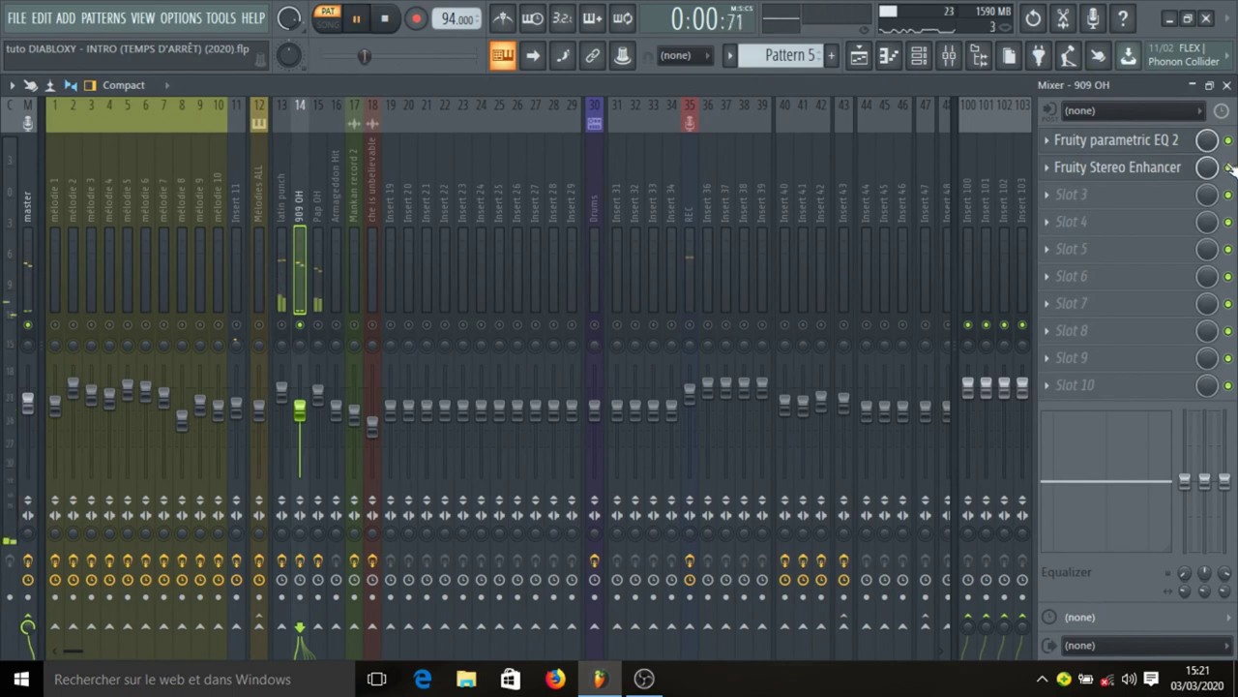
key("space")
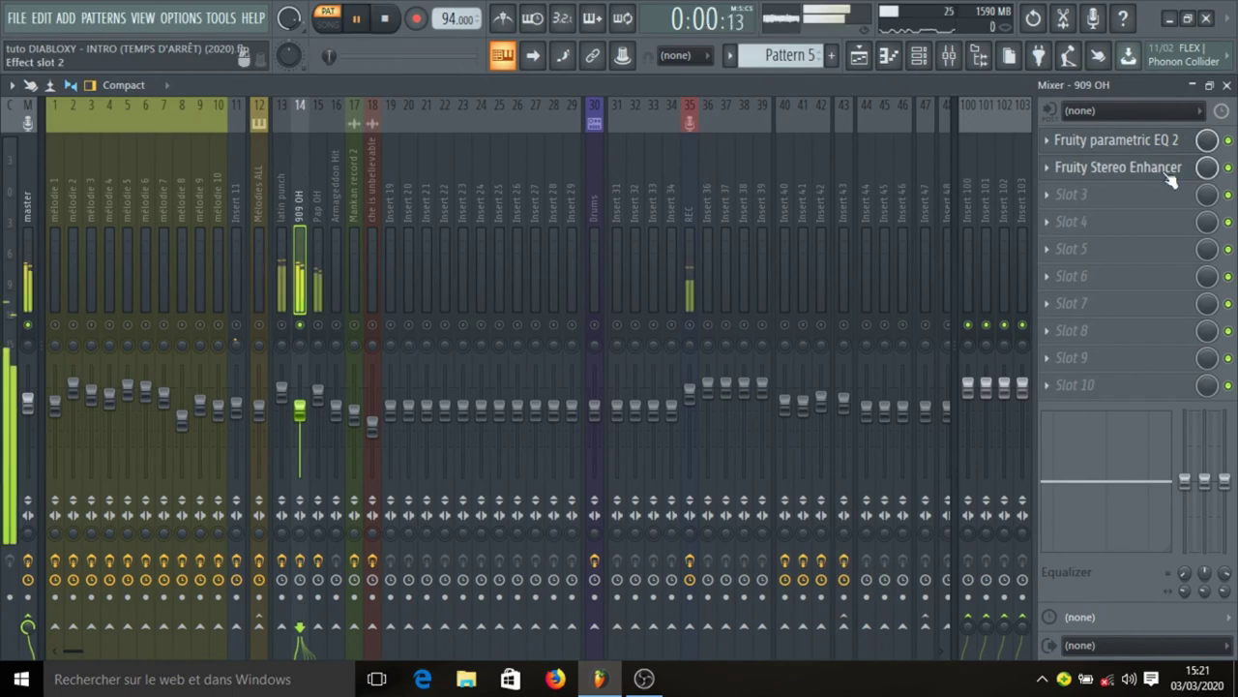
key("space")
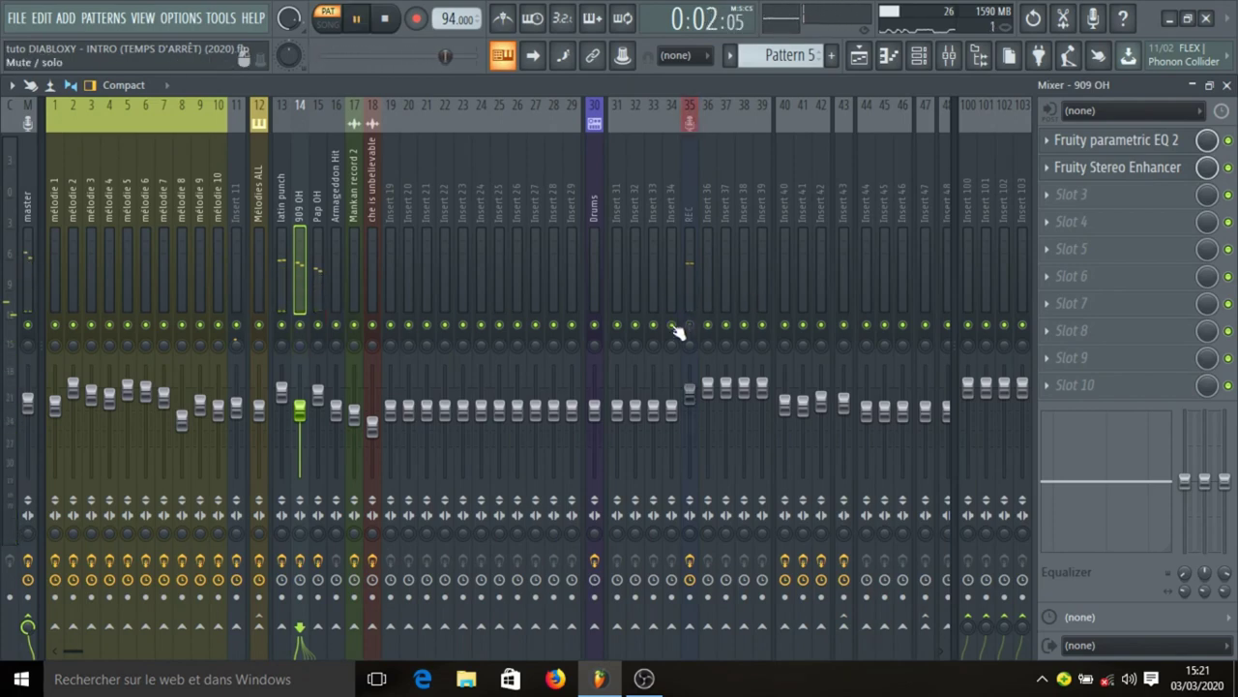
Stop playback and examine the Fruity Stereo Enhancer settings on 909 OH, closing the effect
key("space")
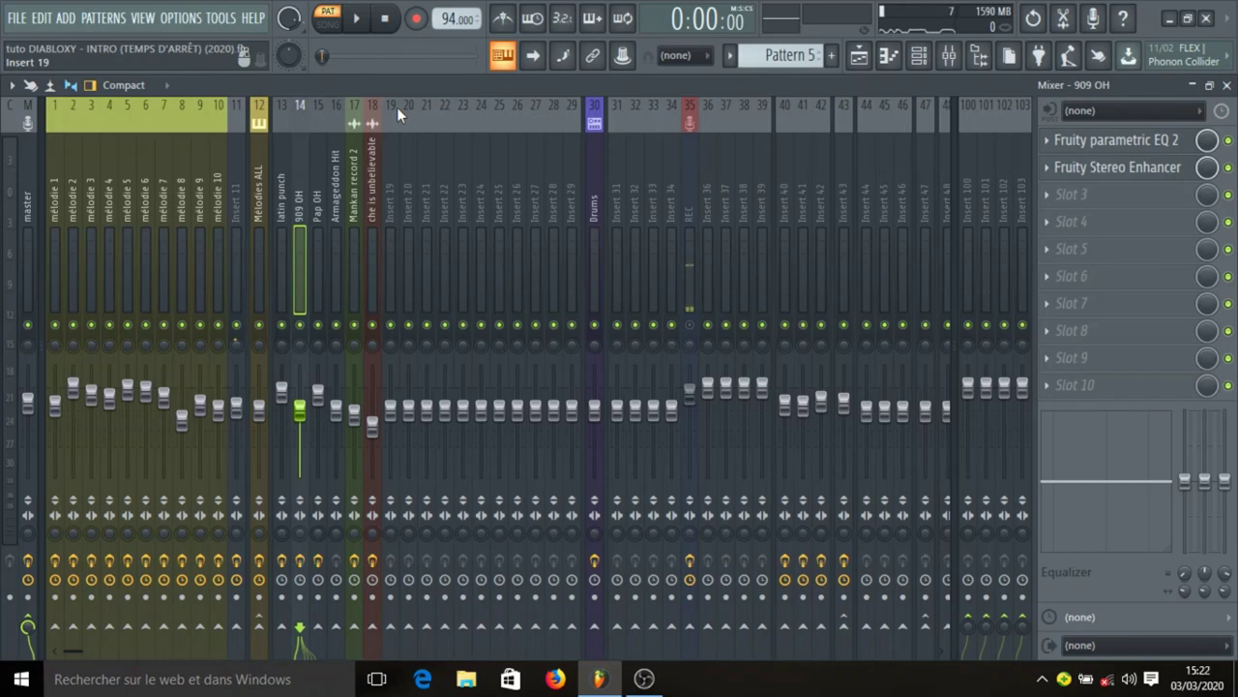
left_click(1153, 168)
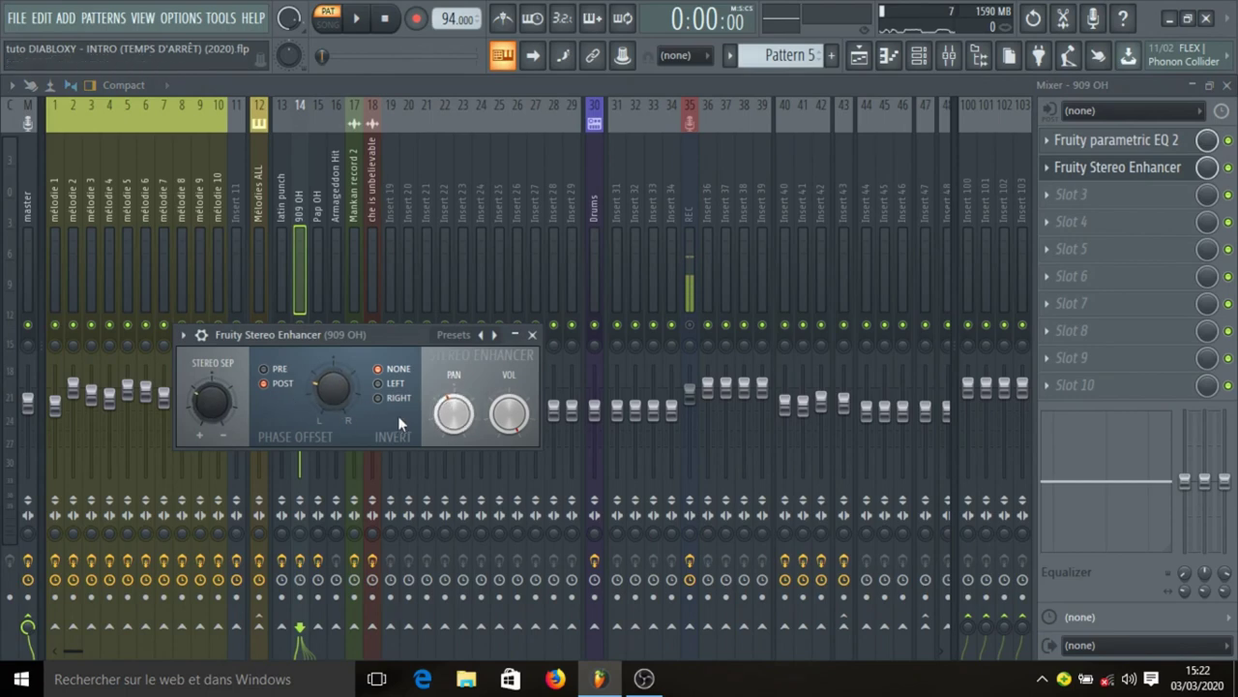
left_click(532, 334)
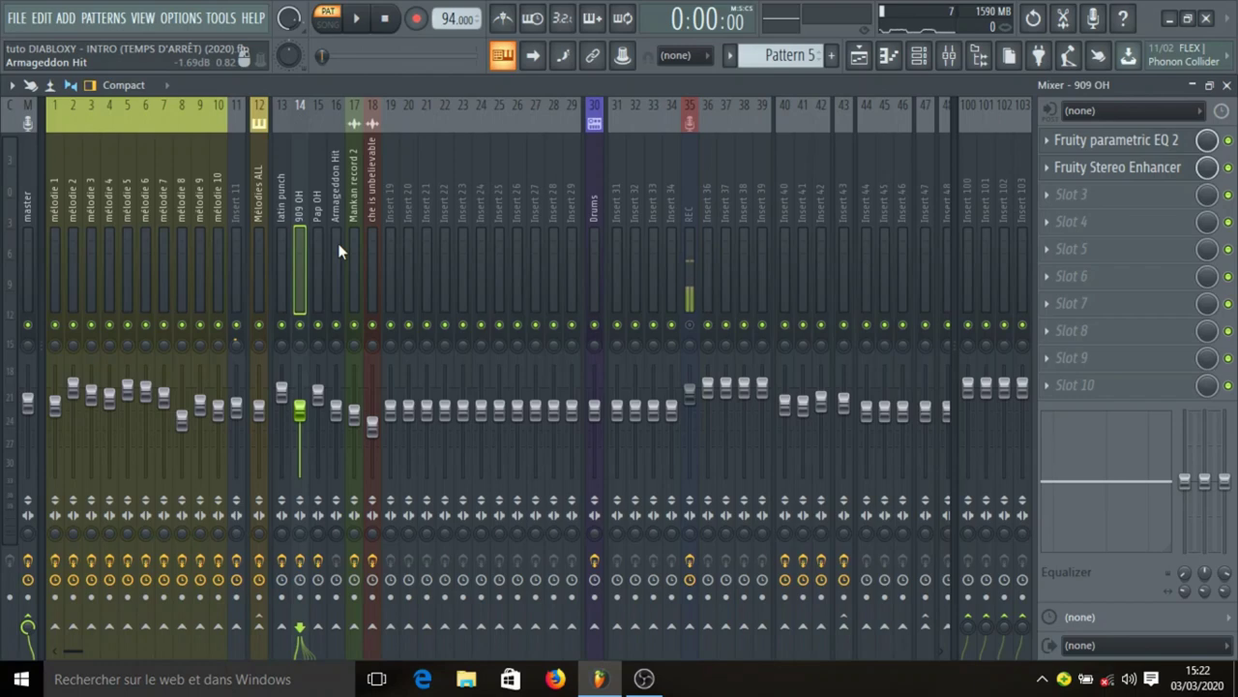
Compare the effect chains of the Pap OH and 909 OH mixer tracks and play Pattern 5 once more
left_click(317, 264)
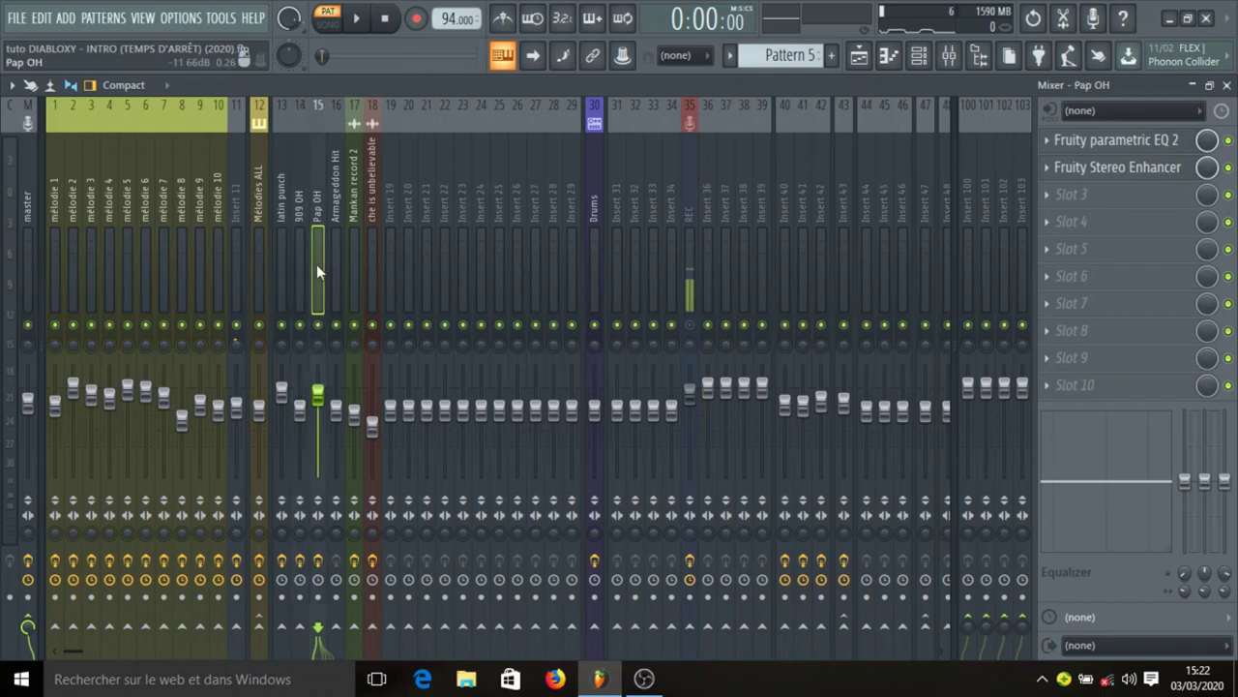
left_click(304, 226)
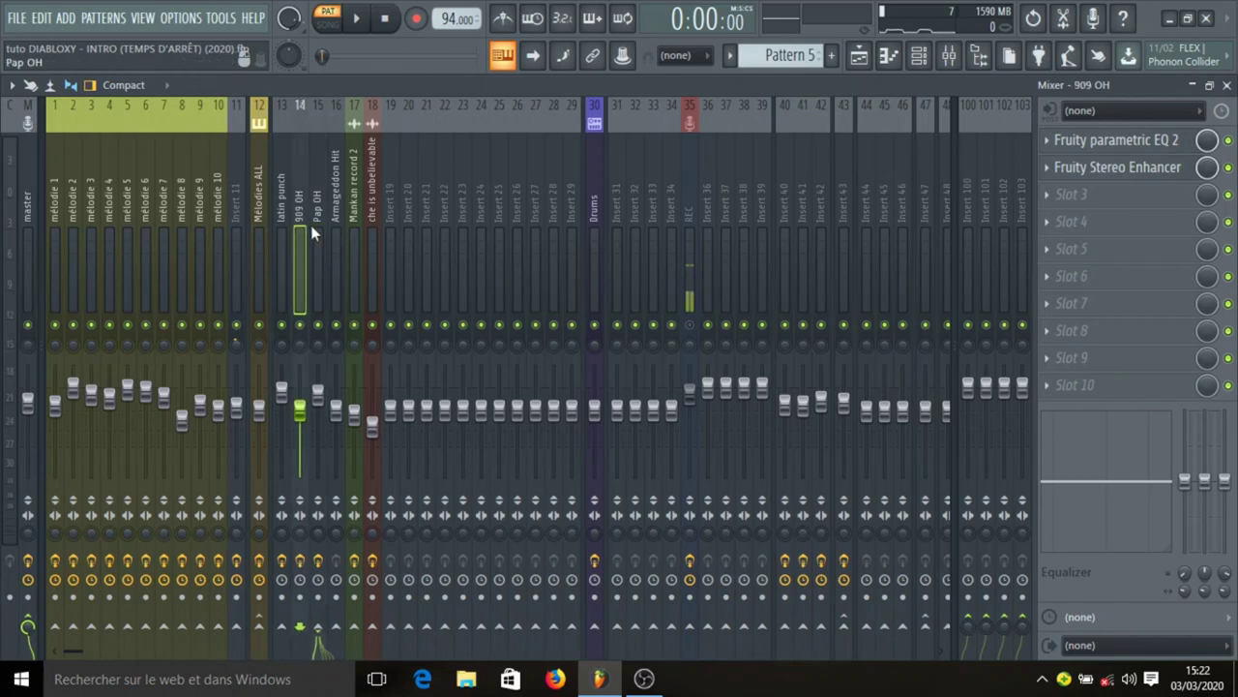
left_click(313, 225)
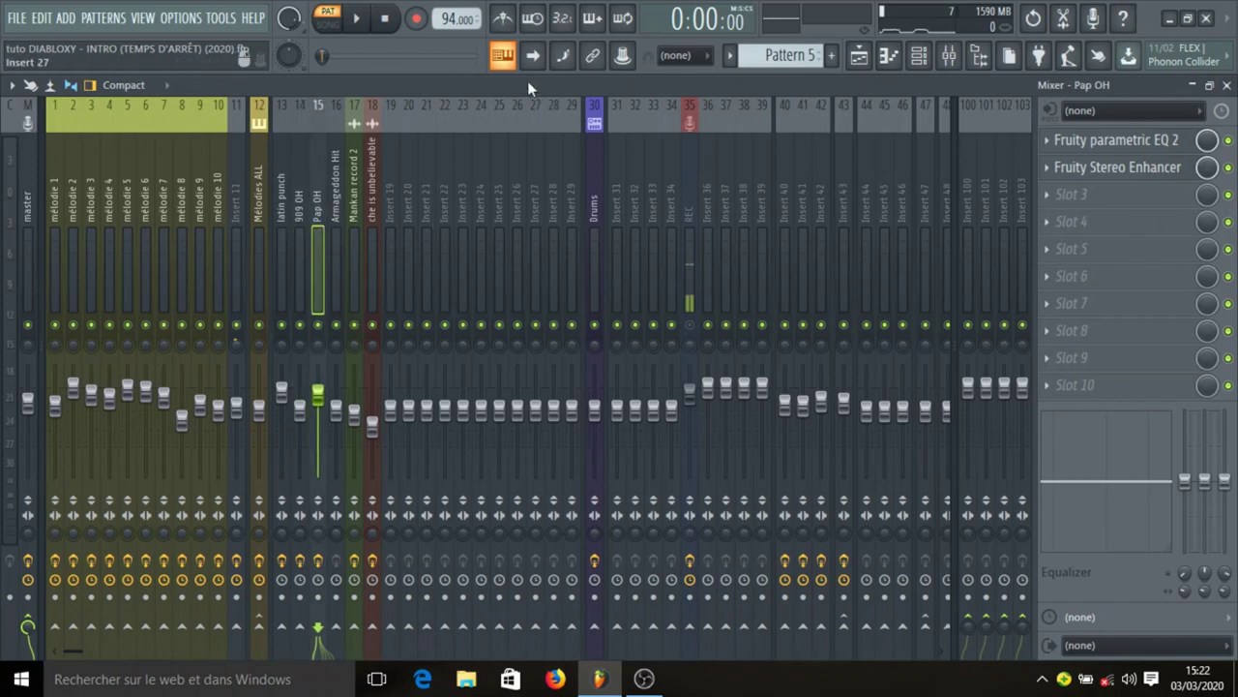
key("space")
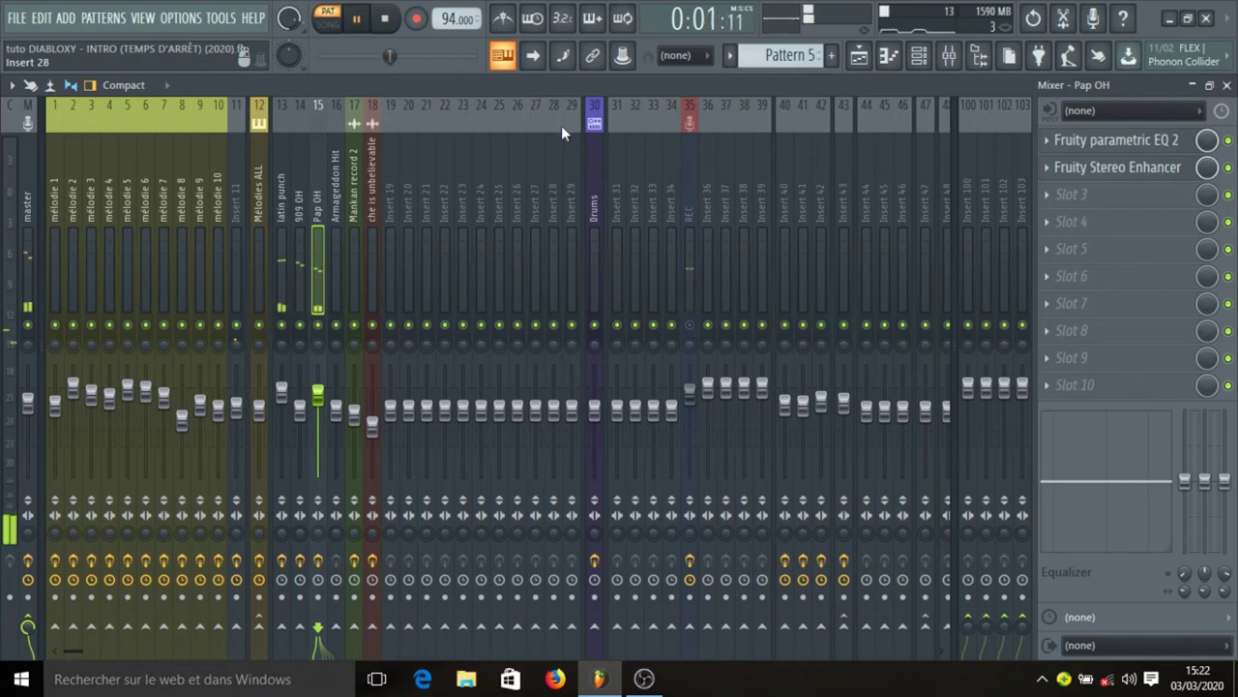
key("space")
Return to the playlist and make the Pattern 11 clip on Track 4 the active pattern
left_click(860, 56)
scroll(765, 332, "down", 2)
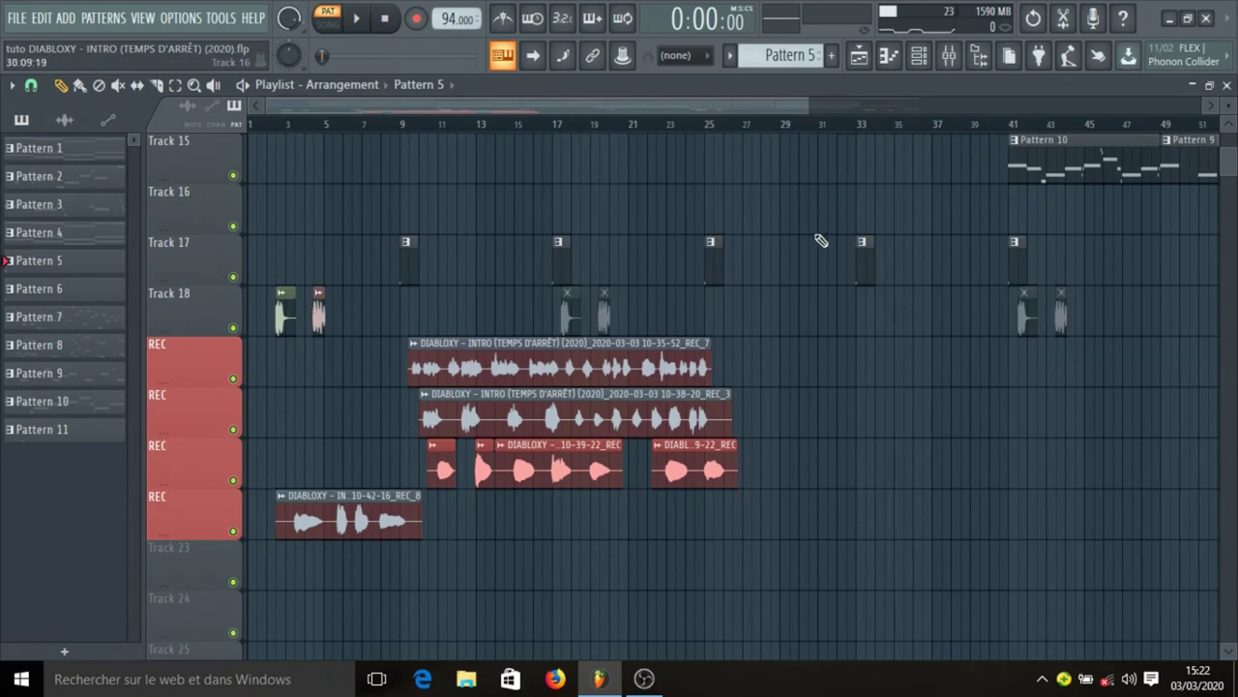
scroll(724, 186, "up", 5)
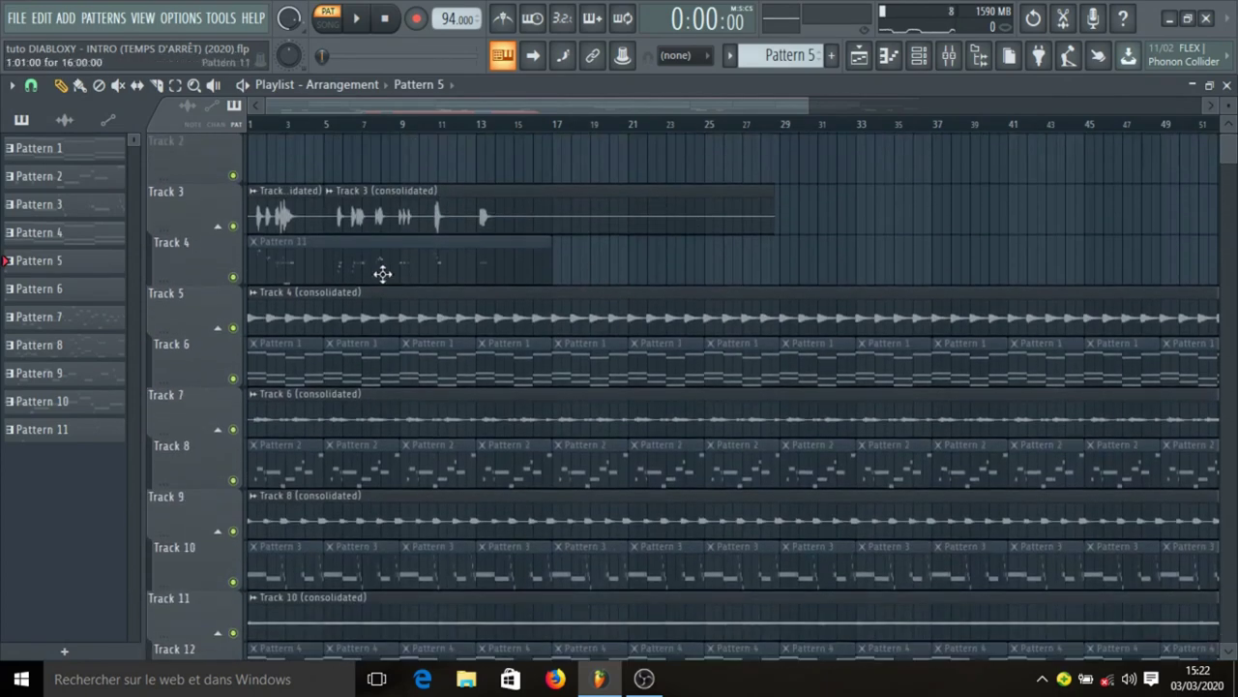
left_click(315, 265)
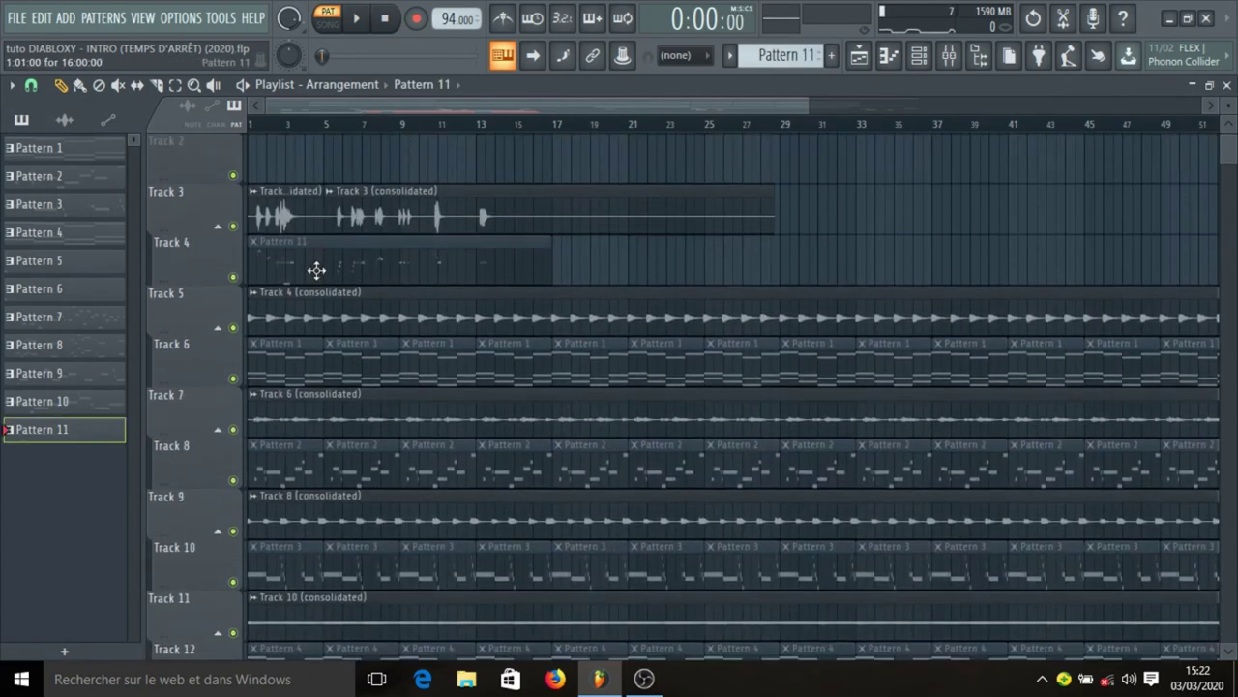
Open the Kontakt #2 piano roll of Pattern 11 and examine its notes along the whole pattern
left_click(919, 55)
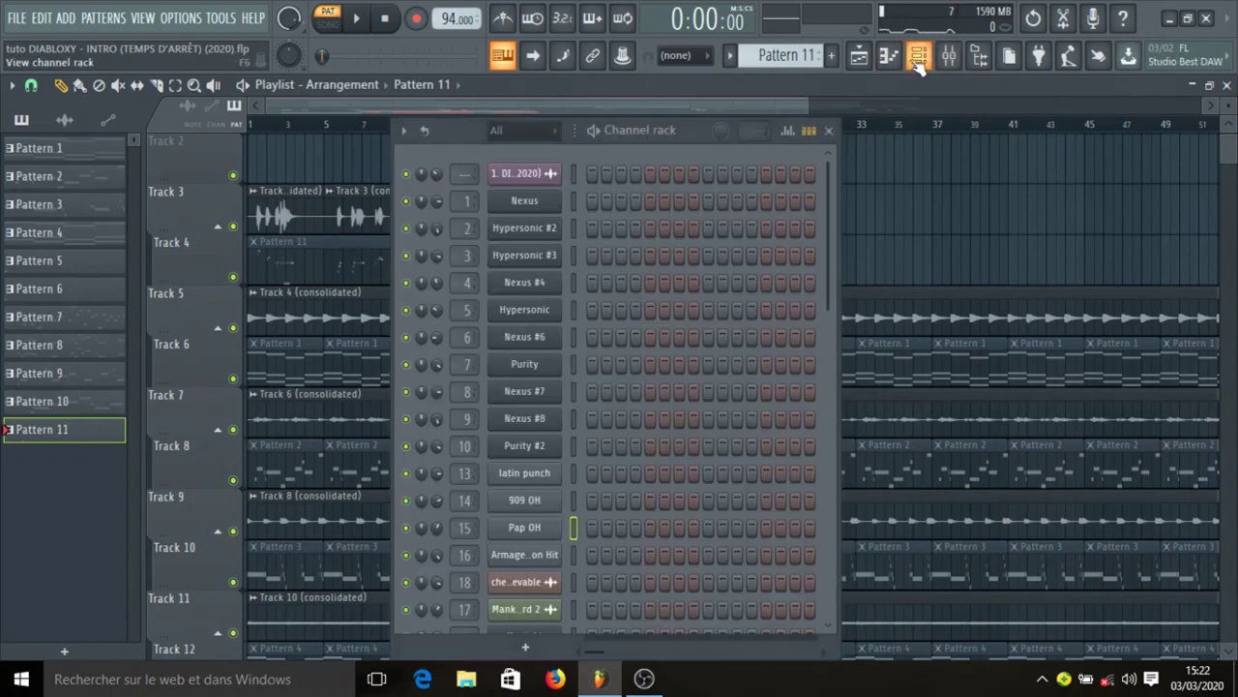
scroll(669, 362, "down", 5)
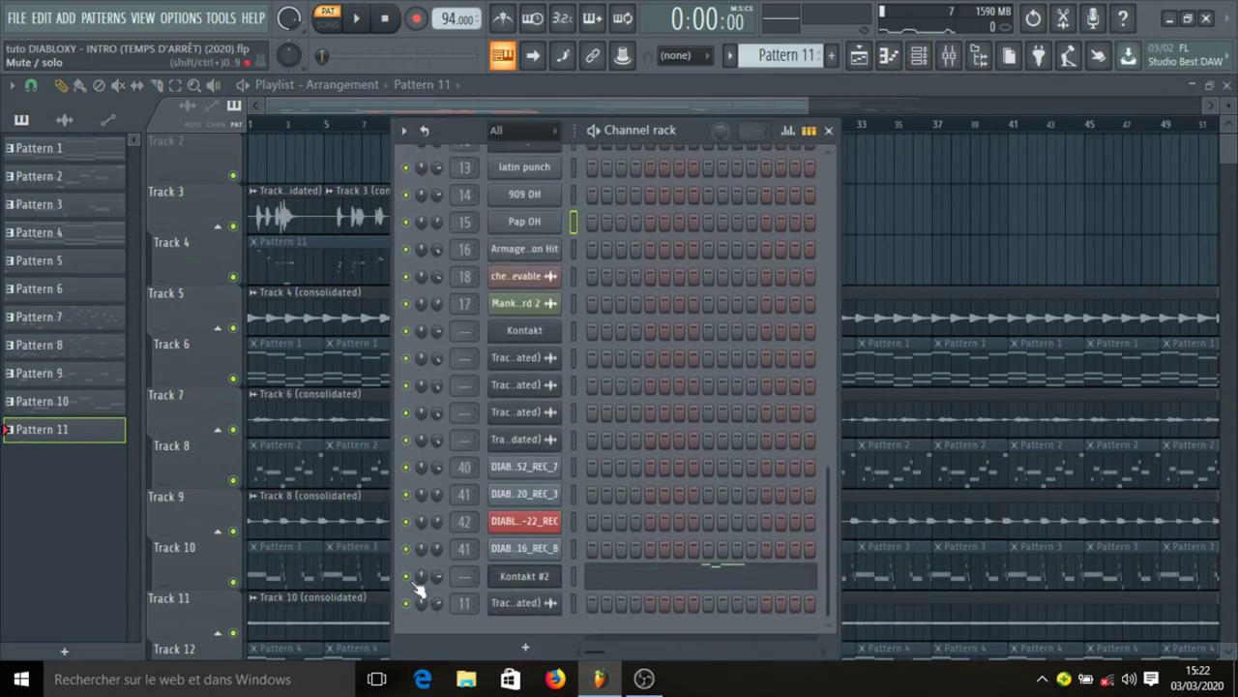
left_click(709, 583)
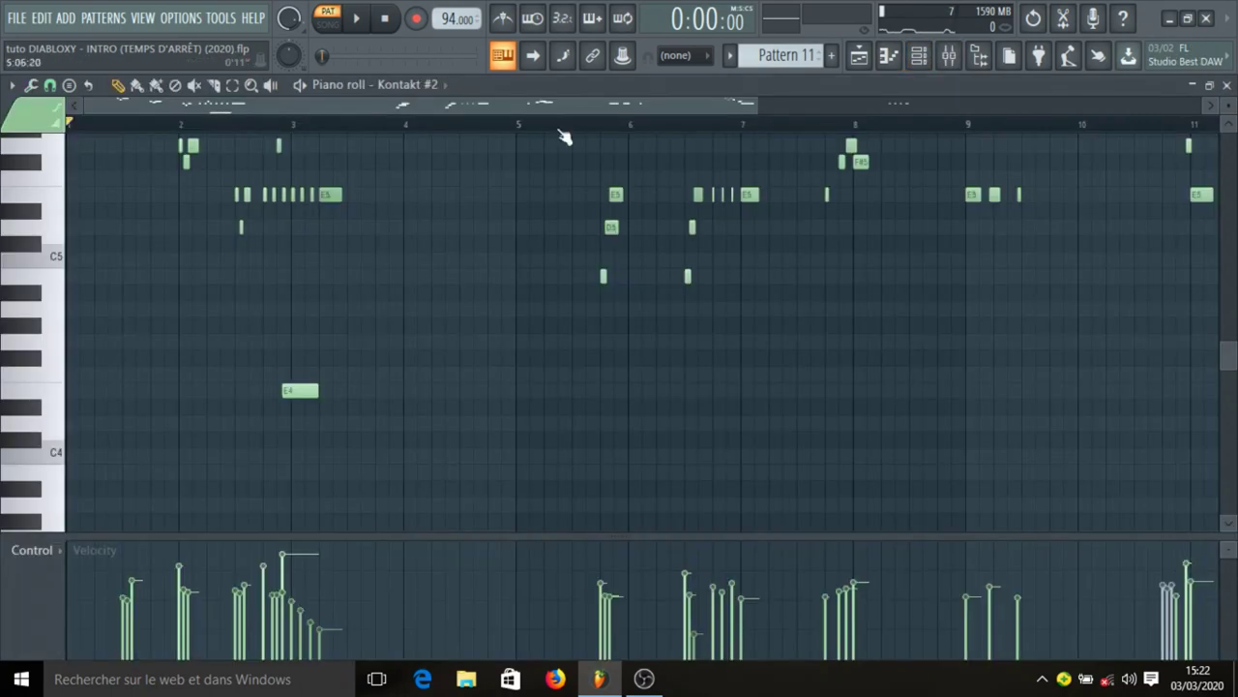
scroll(559, 131, "up", 2)
scroll(446, 148, "down", 3)
scroll(441, 134, "down", 3)
scroll(393, 254, "up", 8)
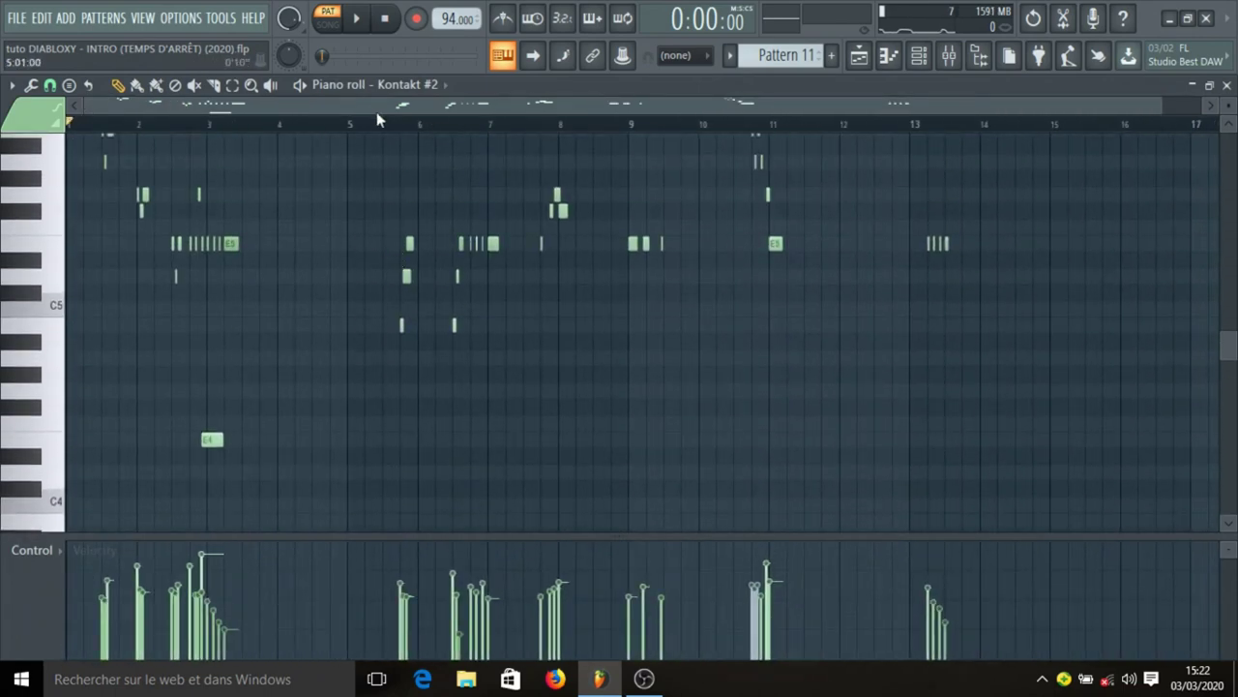
Play the Kontakt #2 melody of Pattern 11, skipping ahead to its note groups after bars 5, 10 and 13
key("space")
scroll(354, 210, "up", 3)
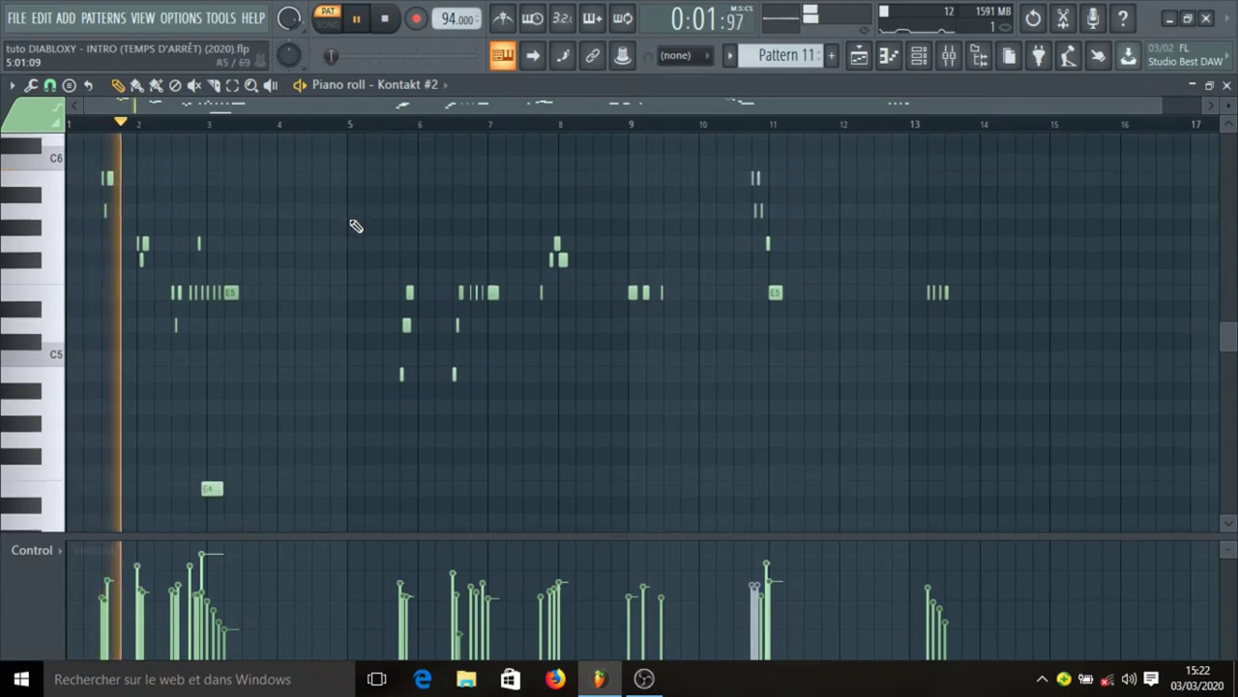
left_click_drag(1228, 104, 1228, 111)
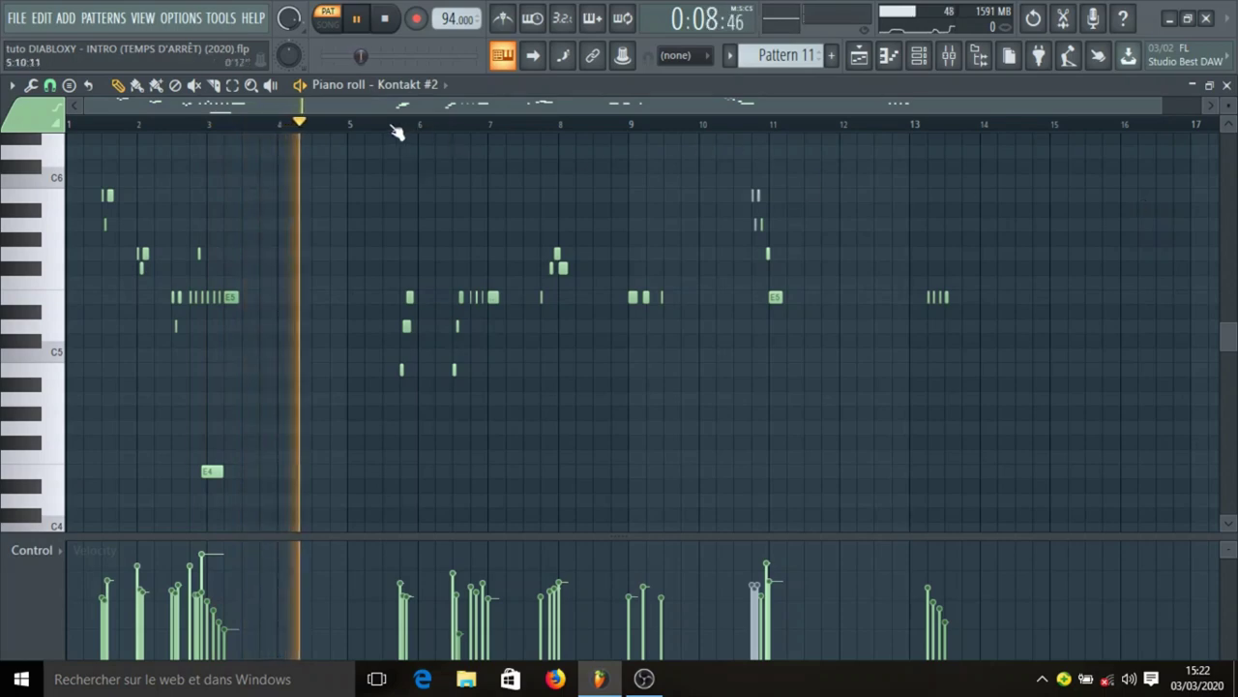
left_click(390, 126)
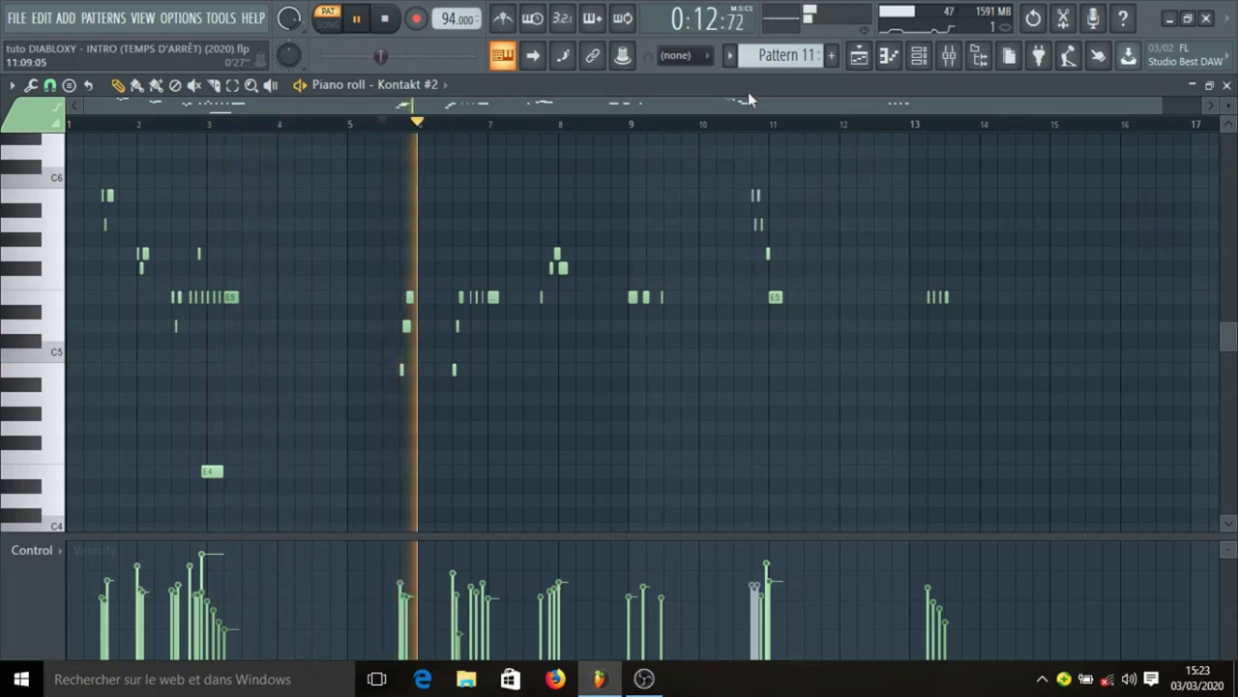
left_click_drag(750, 101, 819, 106)
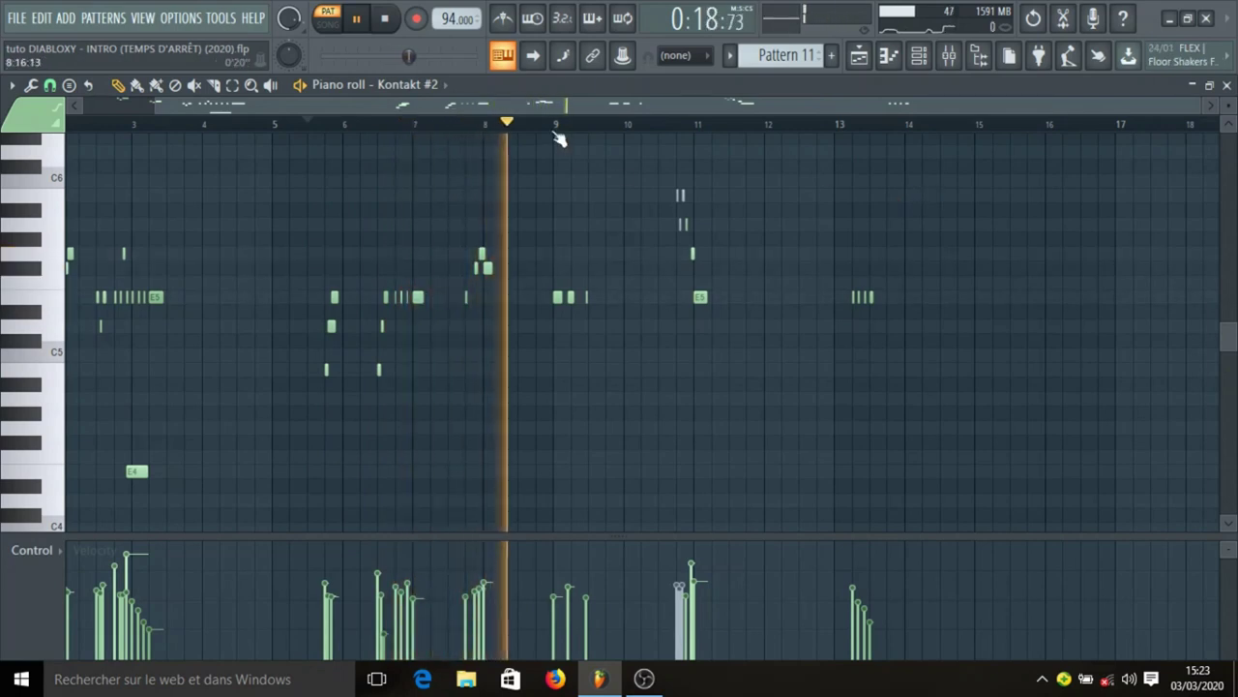
left_click(660, 123)
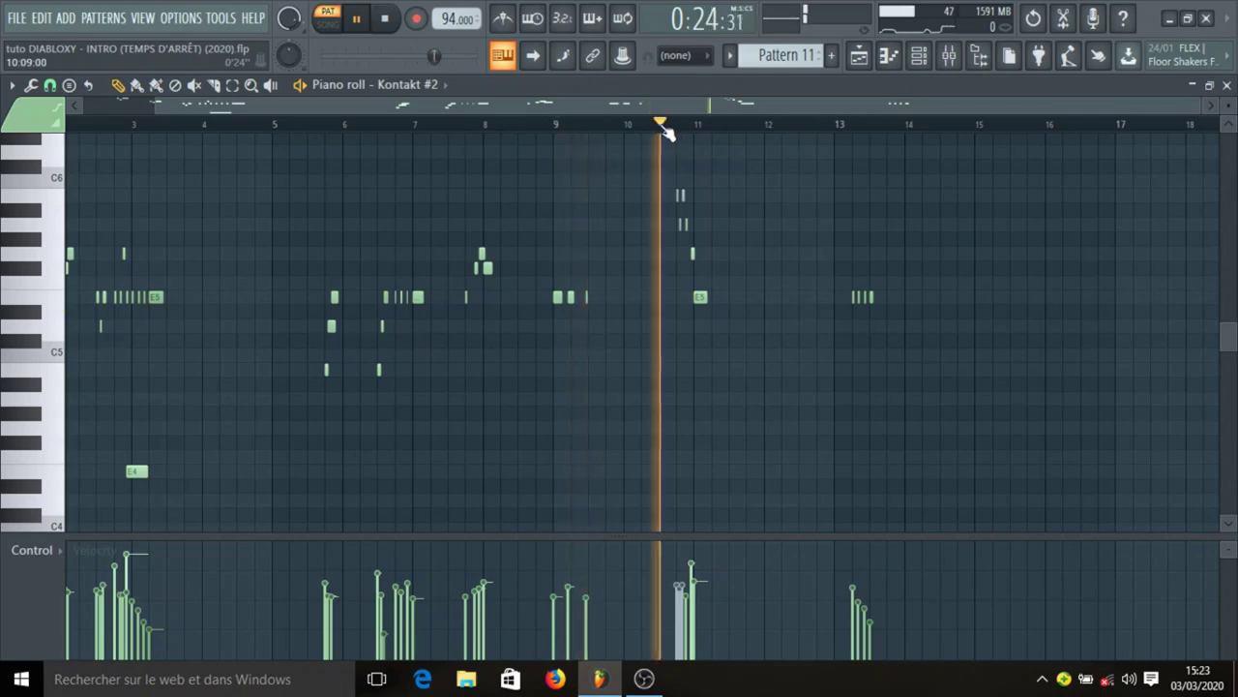
left_click_drag(681, 108, 793, 127)
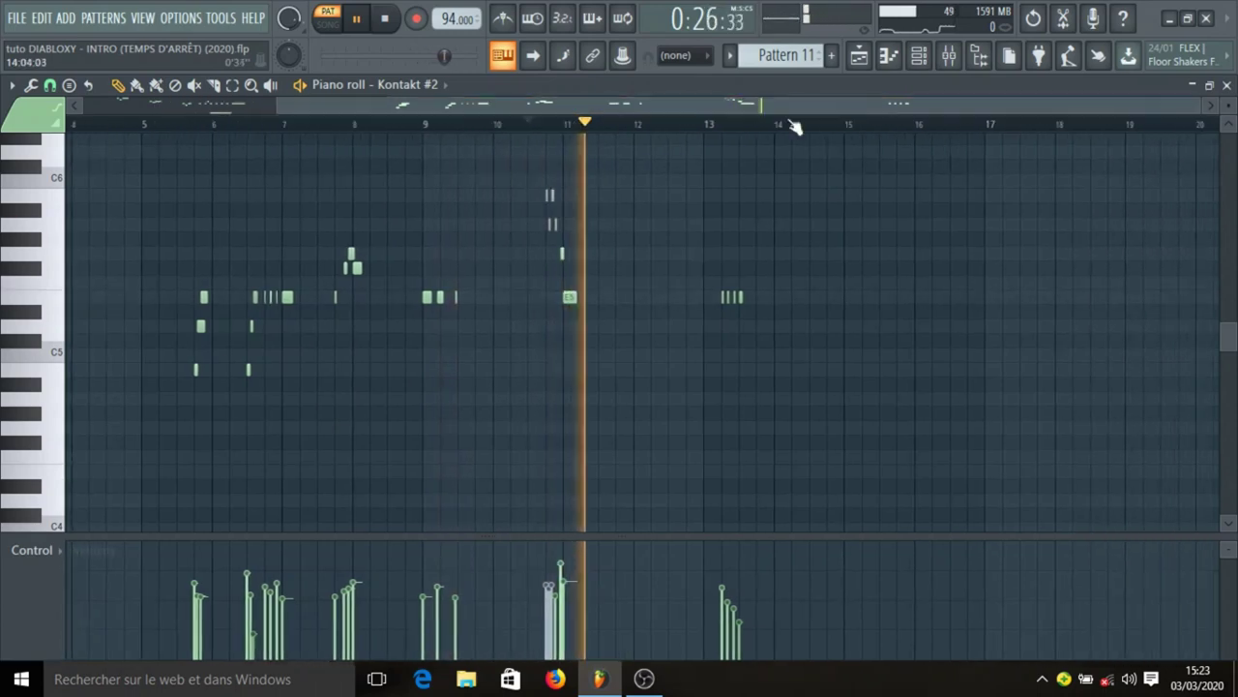
left_click(713, 124)
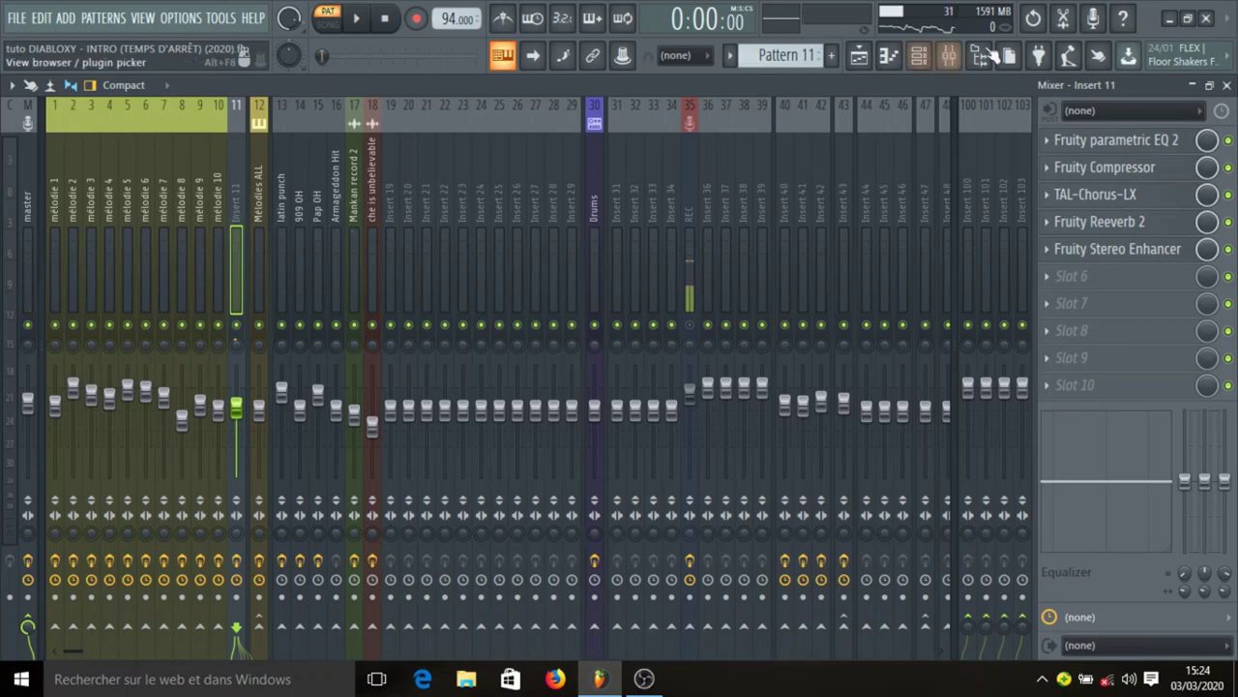
Check the Kontakt #2 channel's mixer routing against the playlist and return to mixer track Insert 11
left_click(860, 56)
left_click(938, 56)
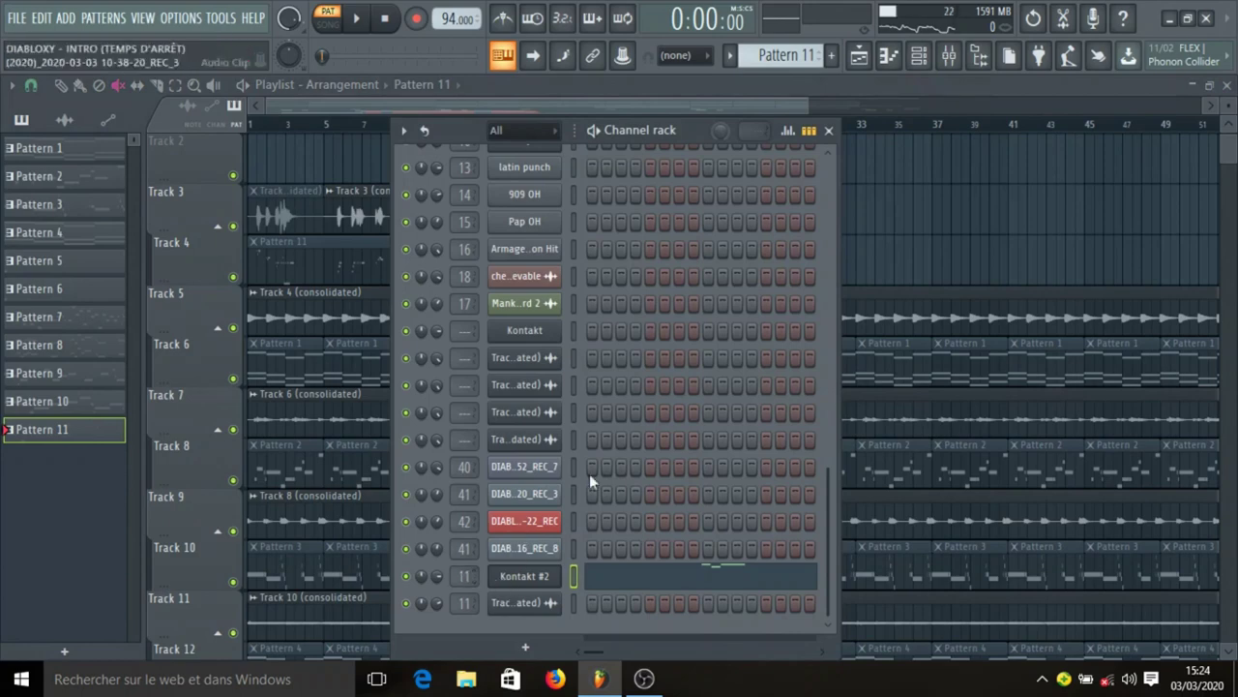
left_click(950, 56)
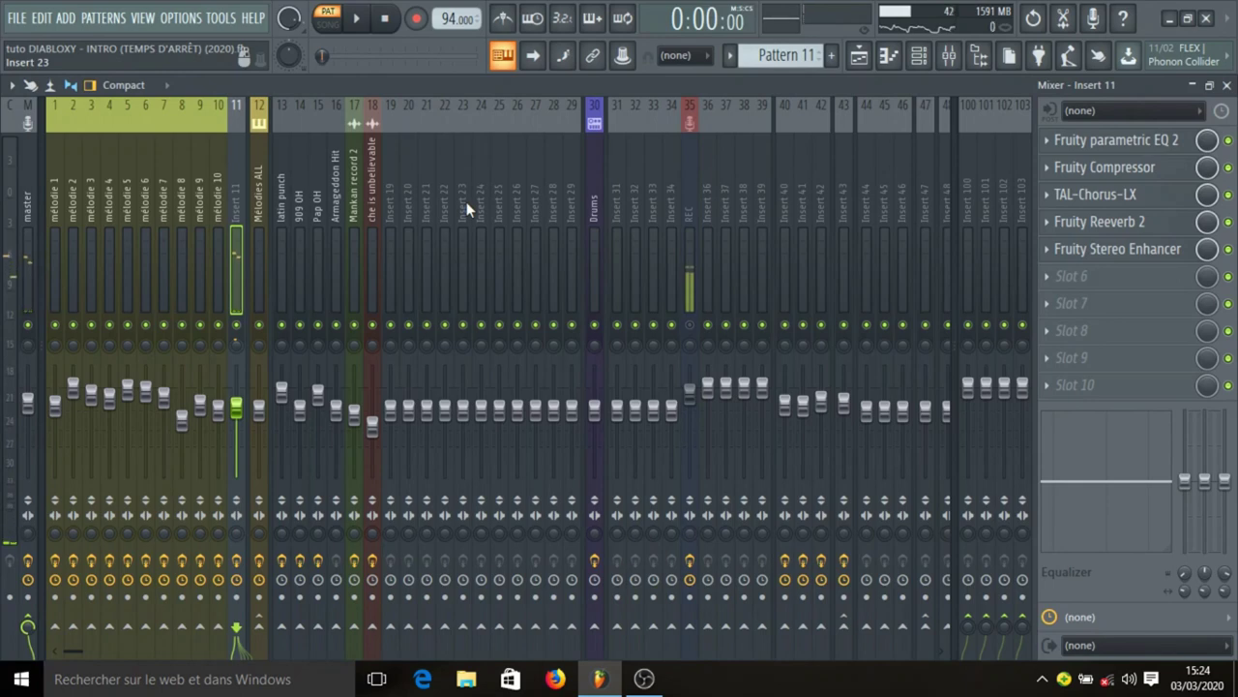
Examine the Fruity parametric EQ 2, Fruity Compressor and TAL-Chorus-LX settings on Insert 11, closing each effect
left_click(1174, 143)
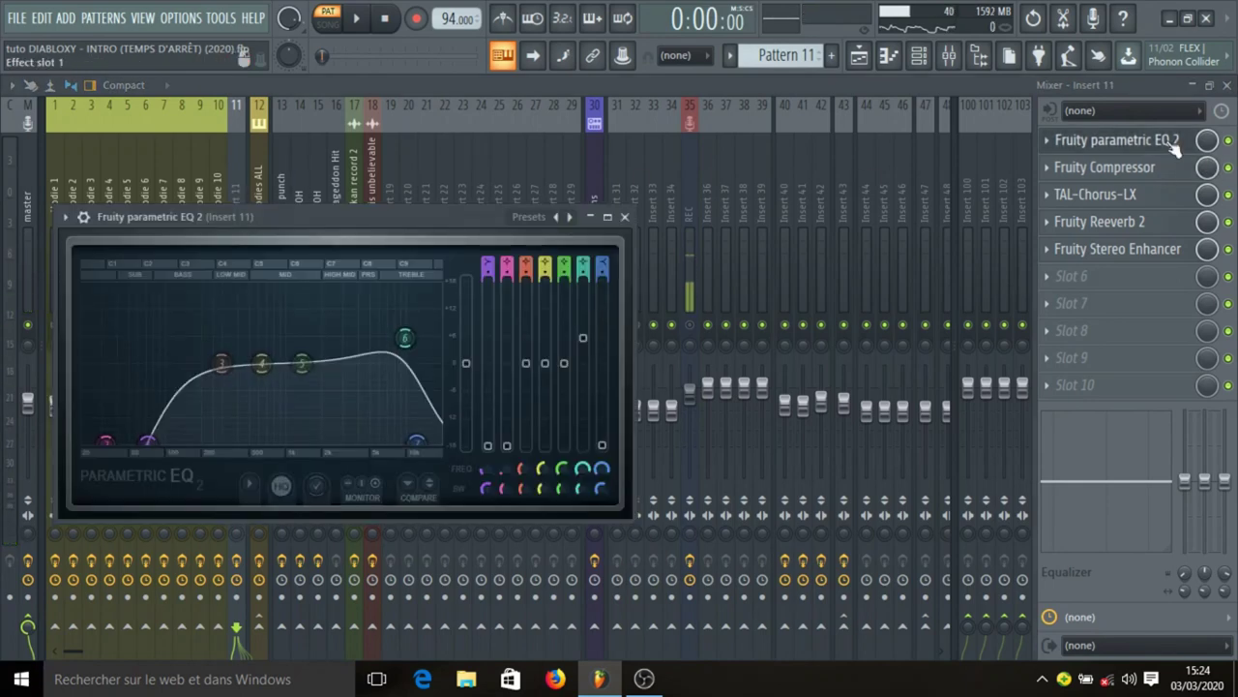
left_click(1173, 143)
left_click(1154, 171)
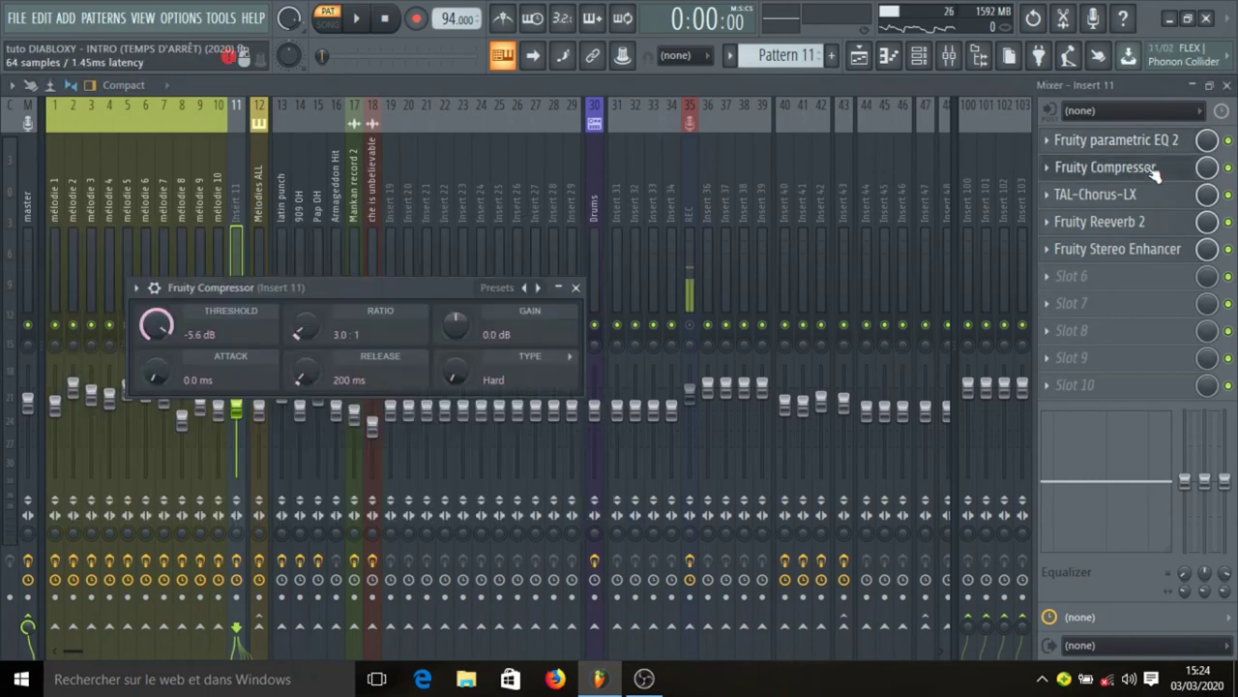
left_click(1155, 170)
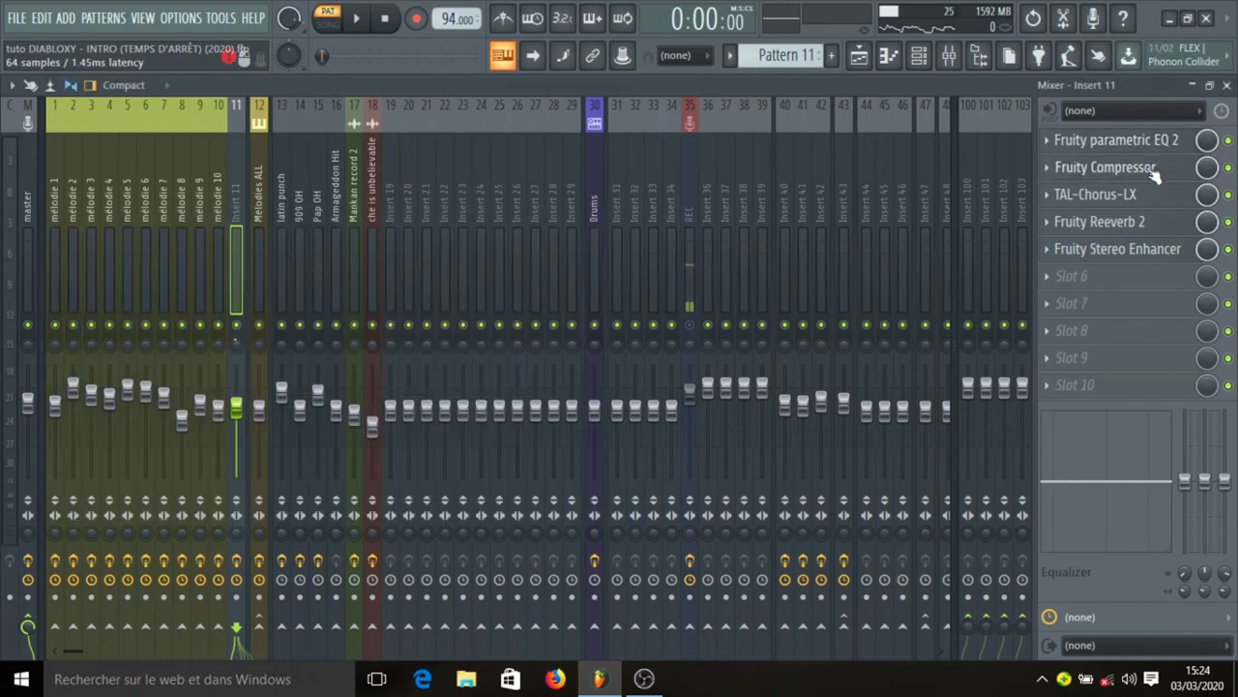
left_click(1146, 204)
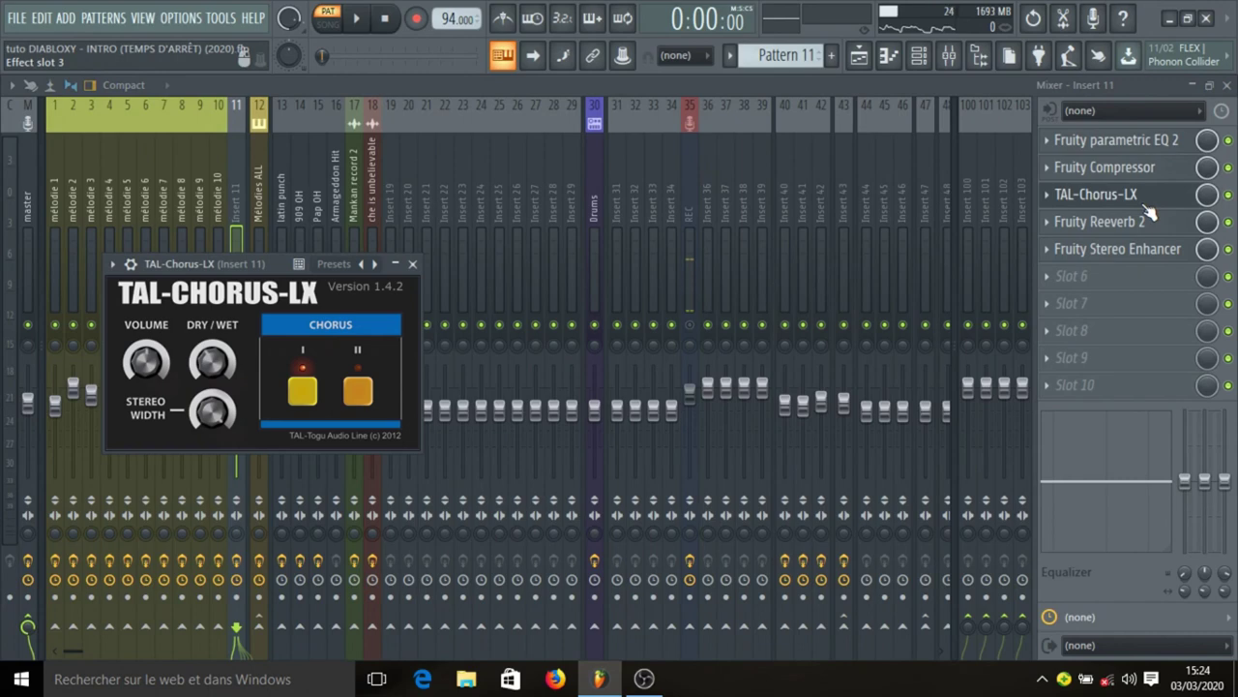
left_click(412, 264)
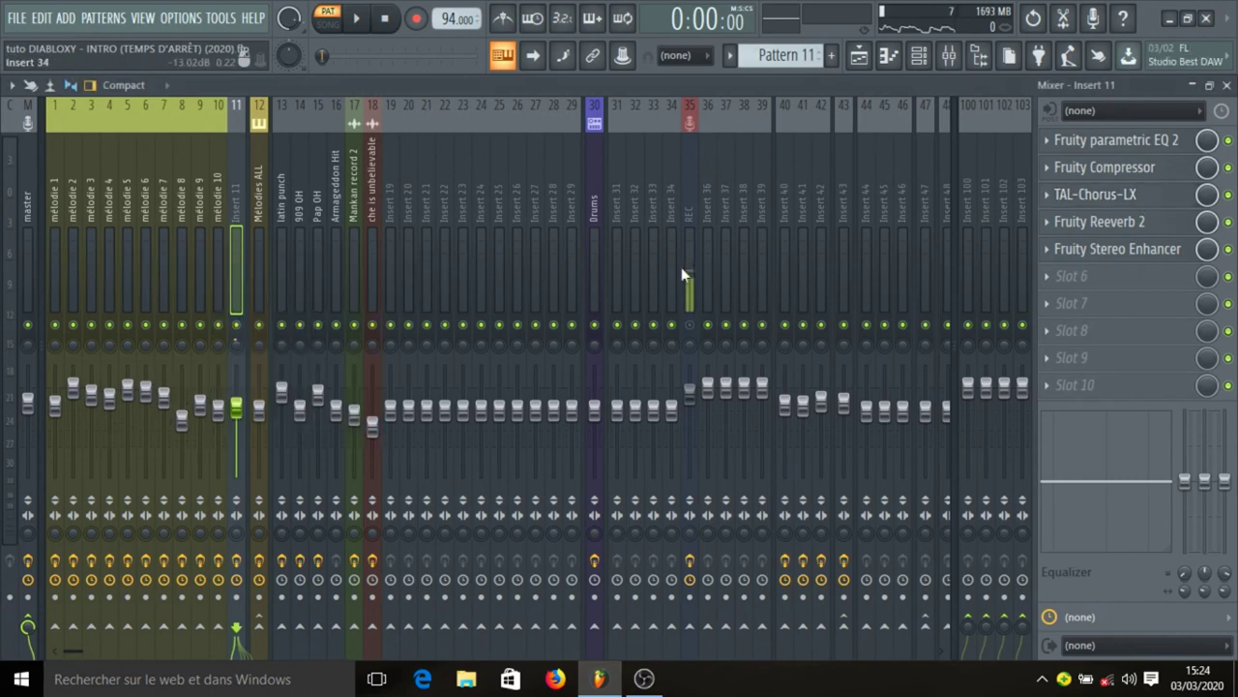
Examine the Fruity Reeverb 2 and Fruity Stereo Enhancer settings on Insert 11, and audition Pattern 11 through the mixer
left_click(1127, 229)
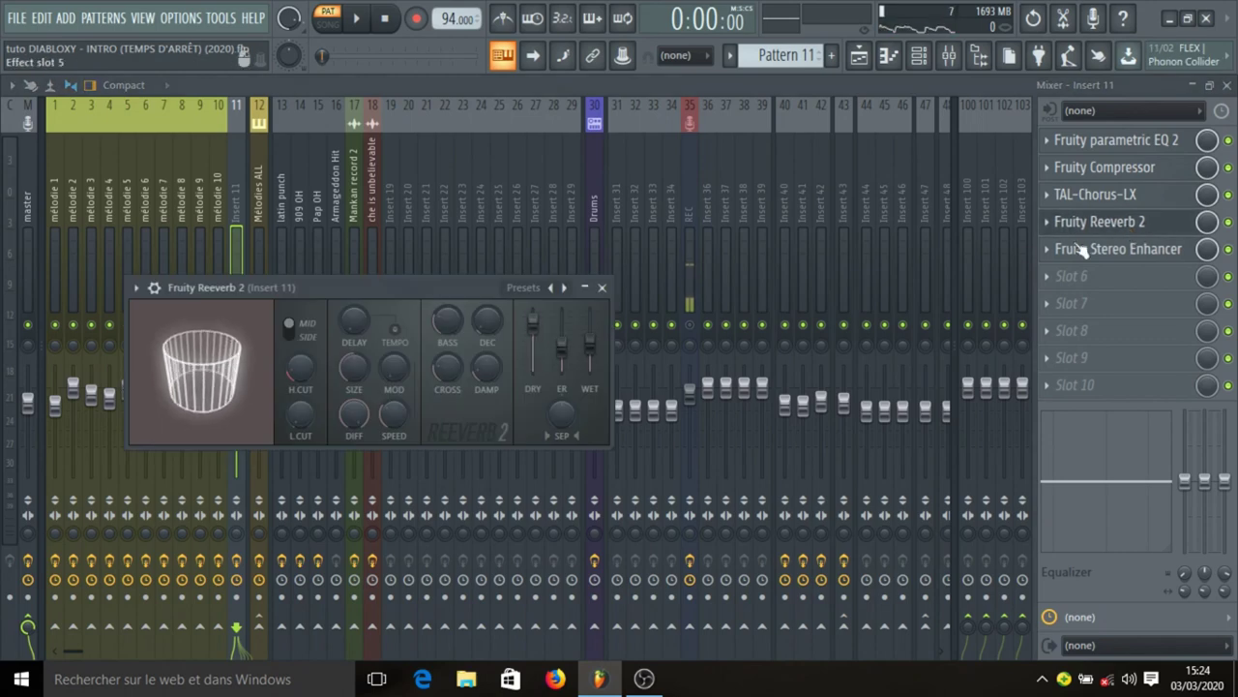
left_click(1150, 227)
left_click(1140, 256)
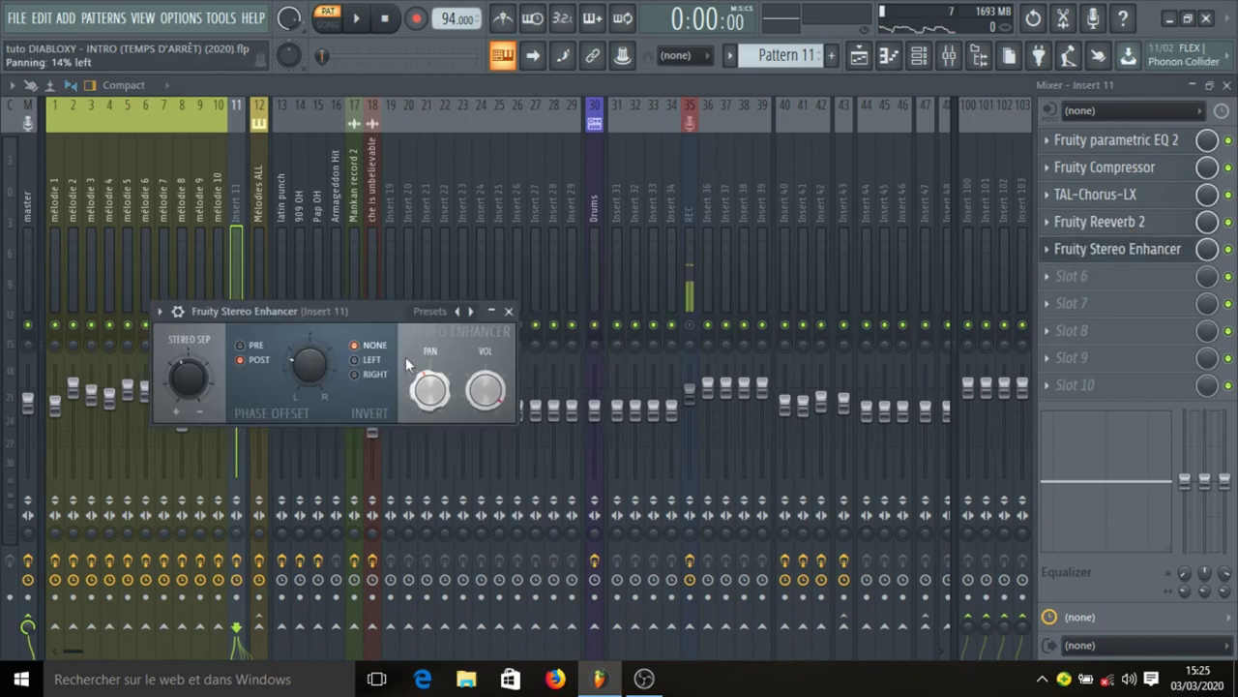
left_click(508, 311)
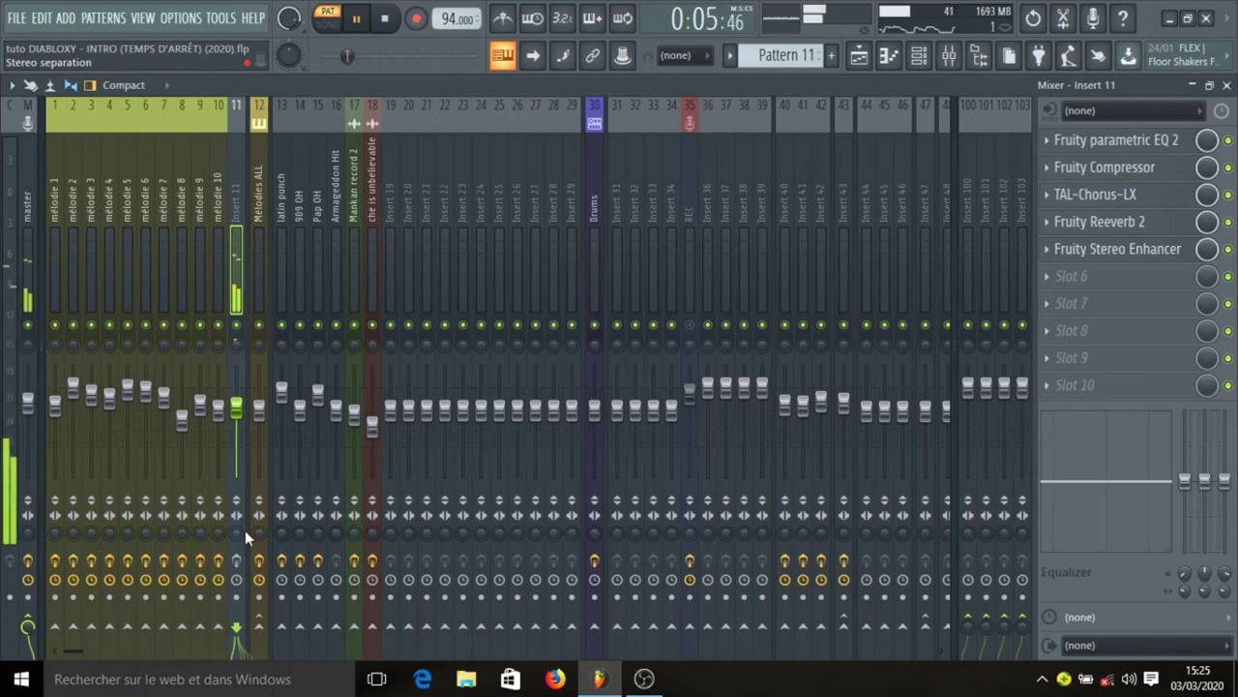
key("space")
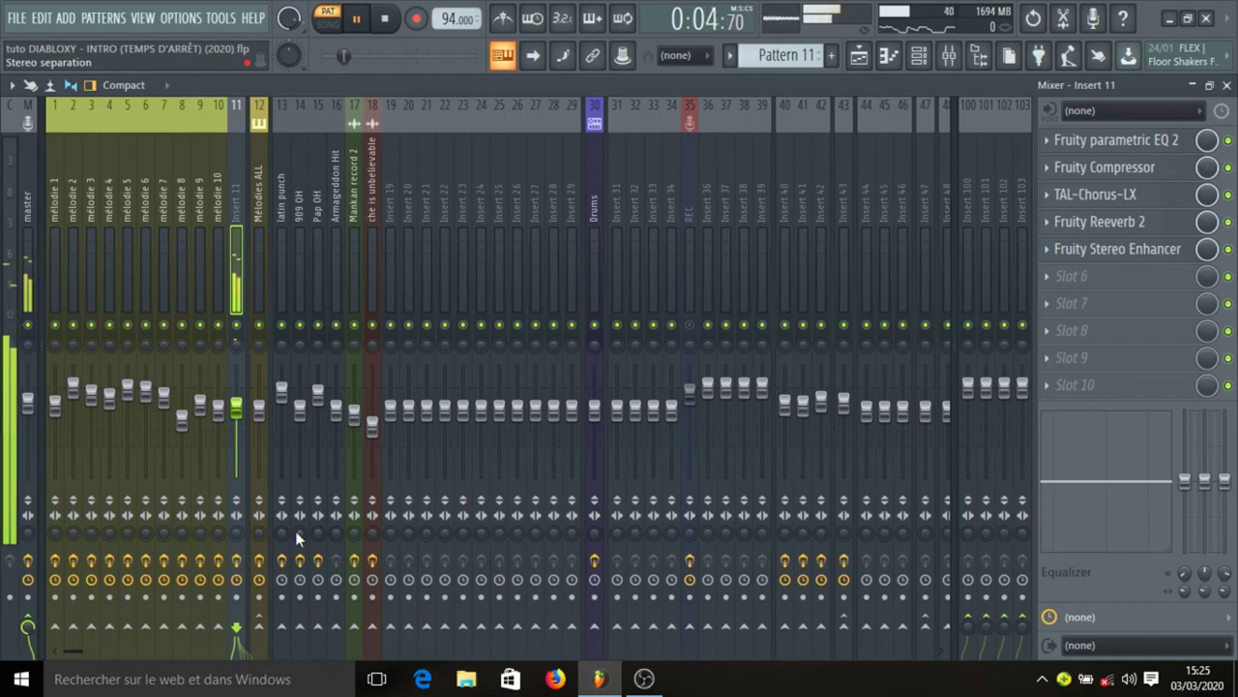
key("space")
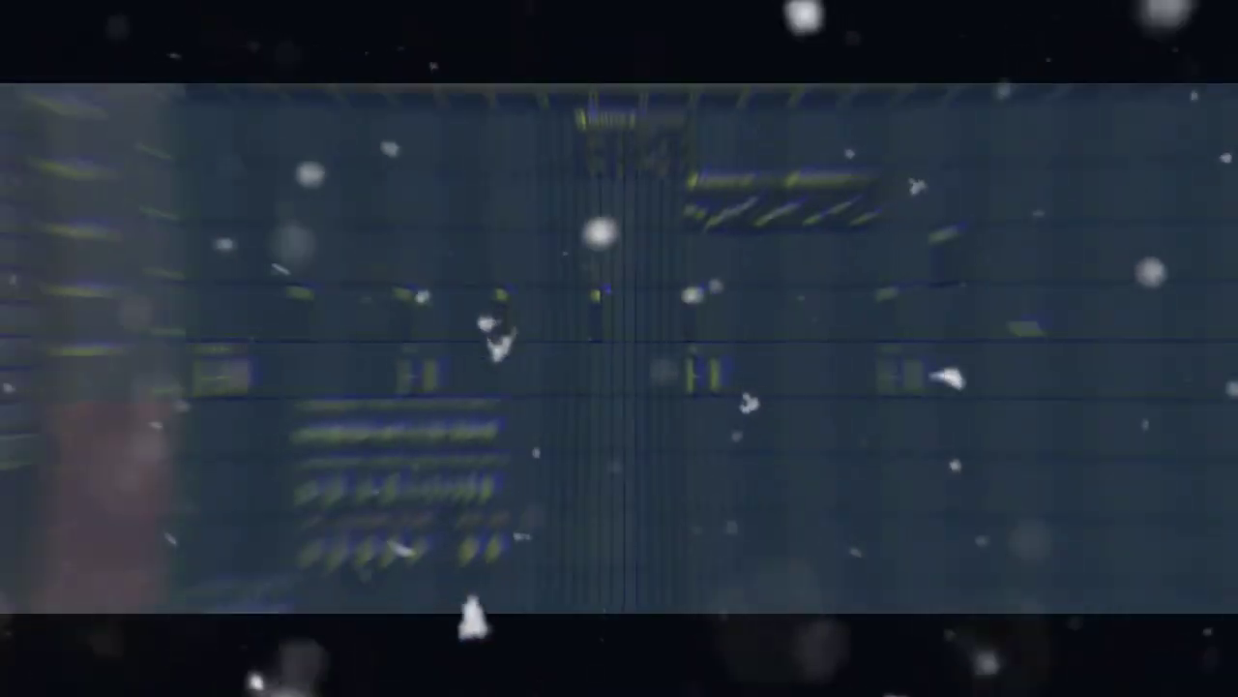
Collapse the playlist track groups under Tracks 3, 5, 7, 9 and 11 to hide their pattern tracks
scroll(934, 327, "up", 6)
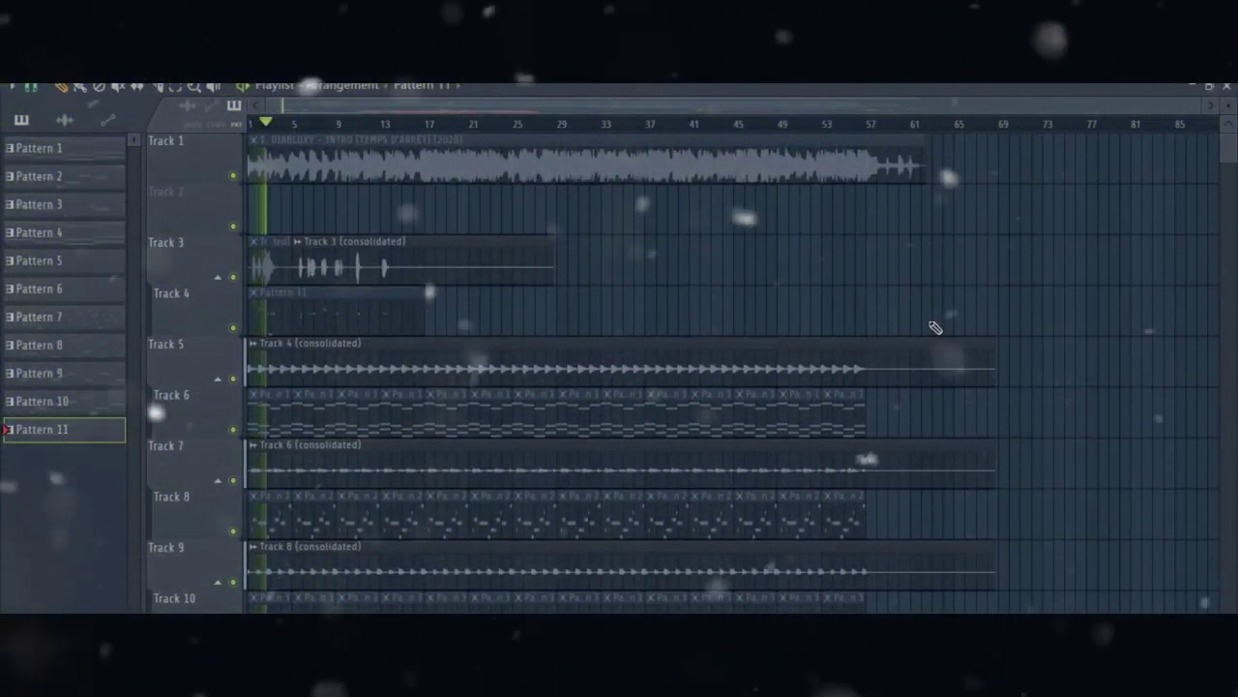
scroll(592, 329, "down", 2)
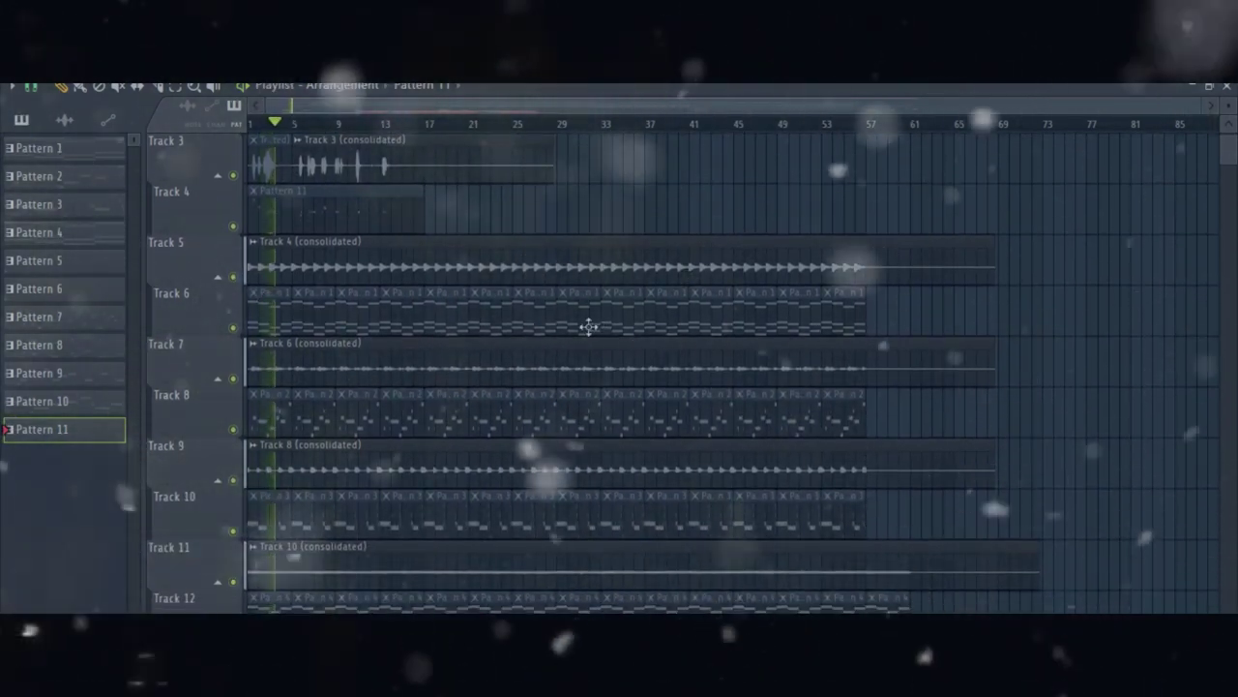
left_click(218, 175)
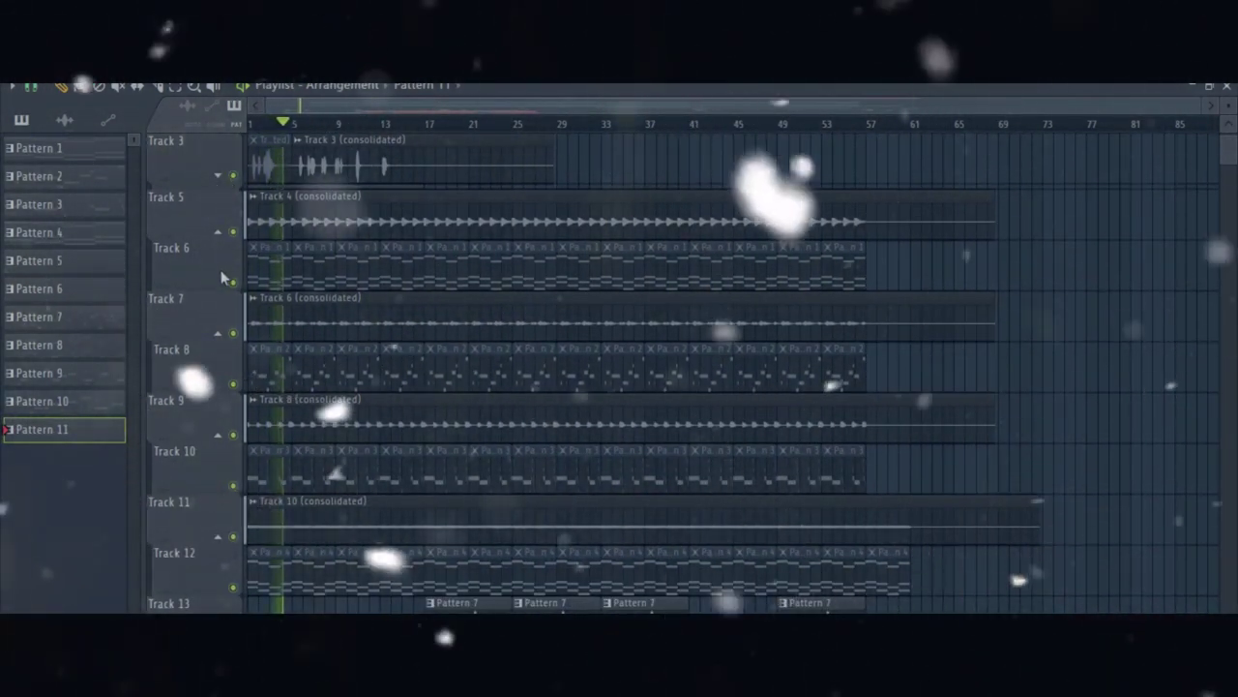
left_click(218, 233)
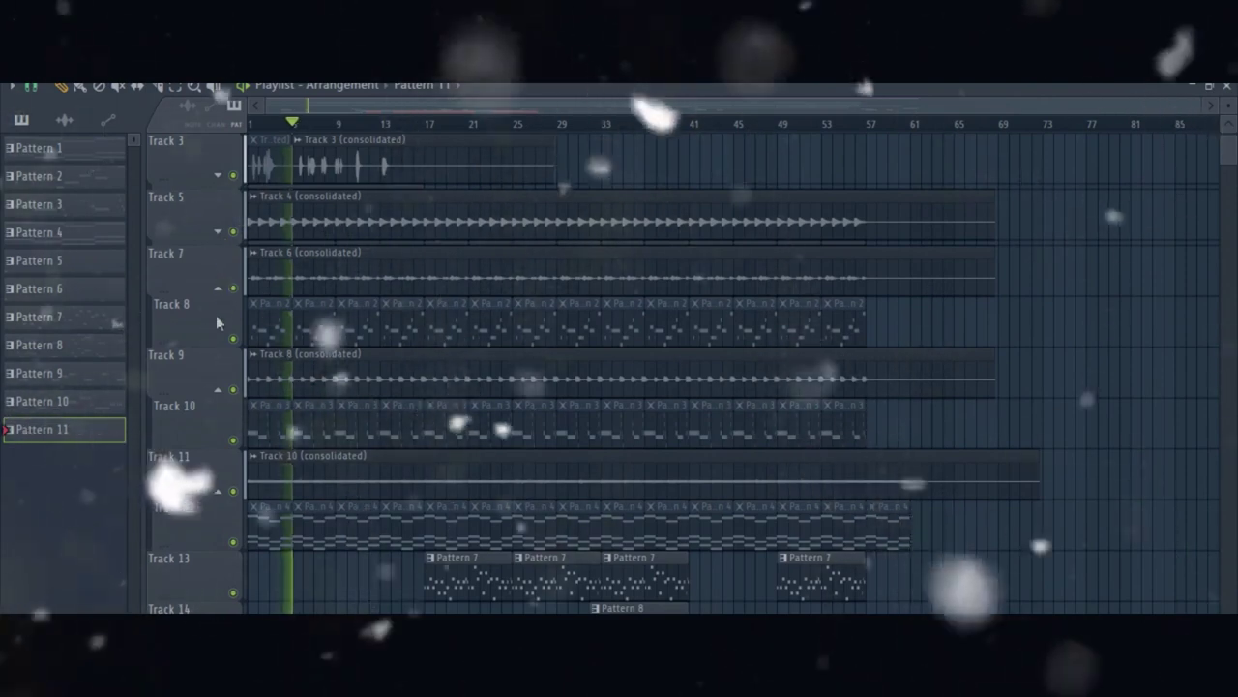
left_click(217, 287)
left_click(218, 343)
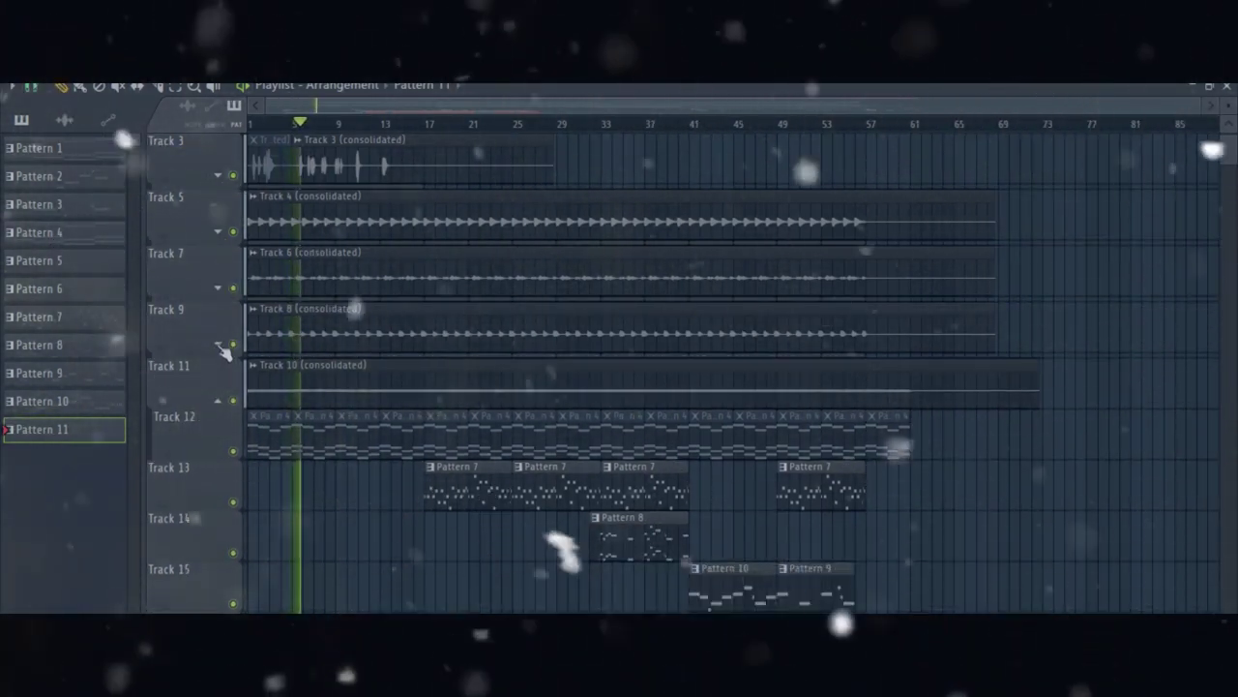
left_click(217, 399)
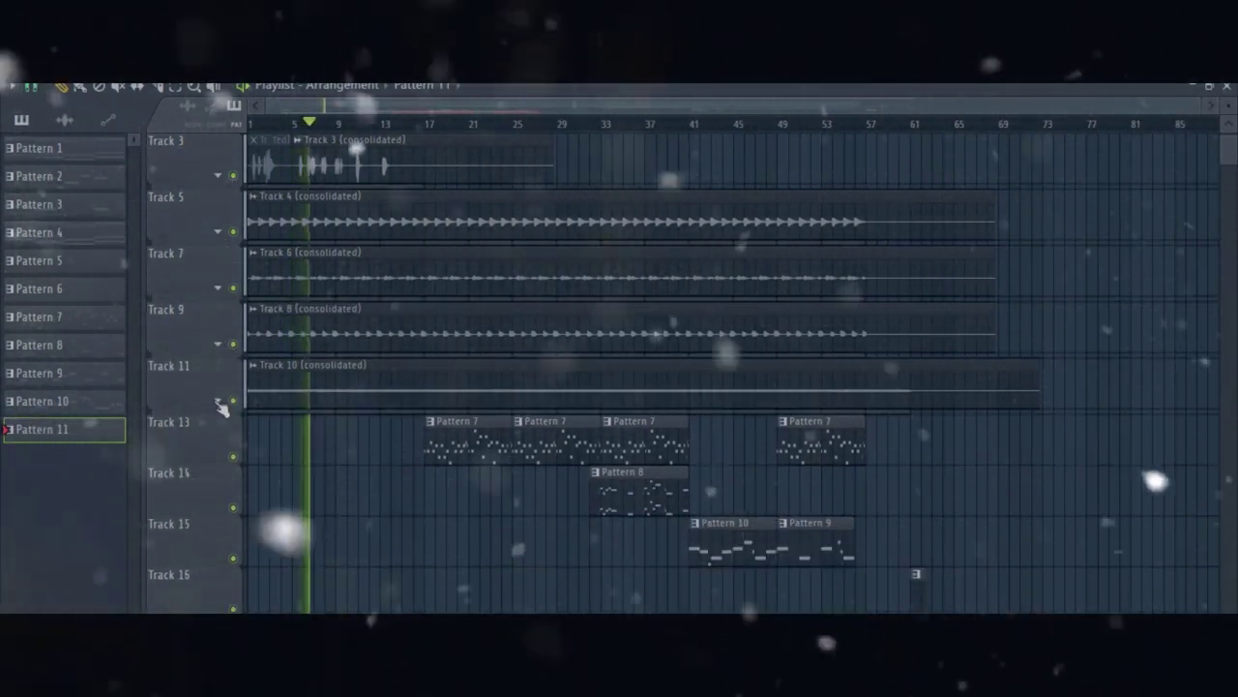
Expand the Track 3 group and unmute the first consolidated audio clip on Track 3, restoring the Draw tool
scroll(455, 347, "up", 3)
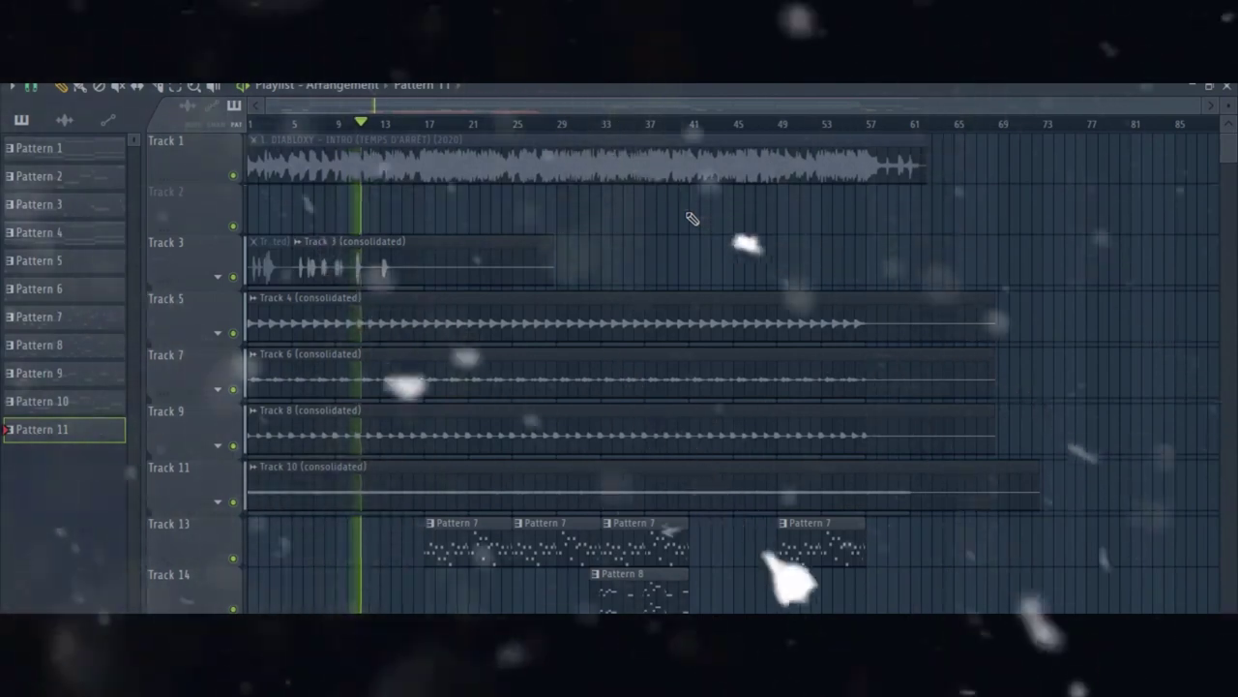
left_click(219, 277)
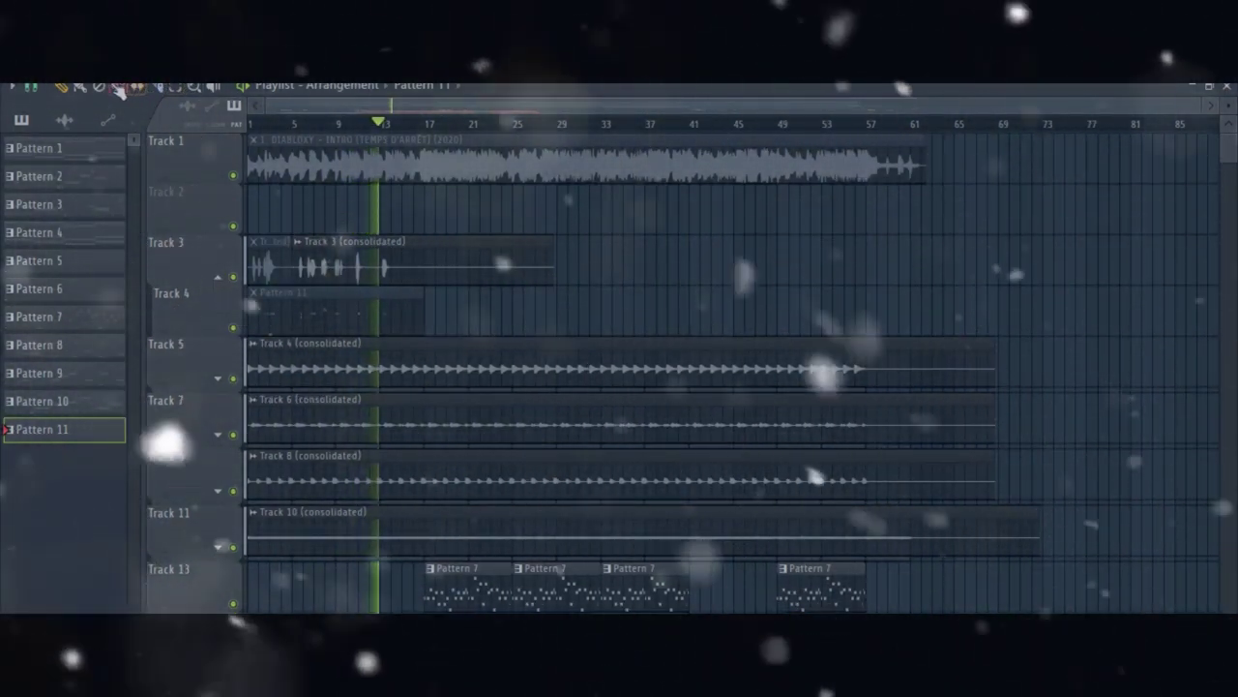
left_click(263, 266)
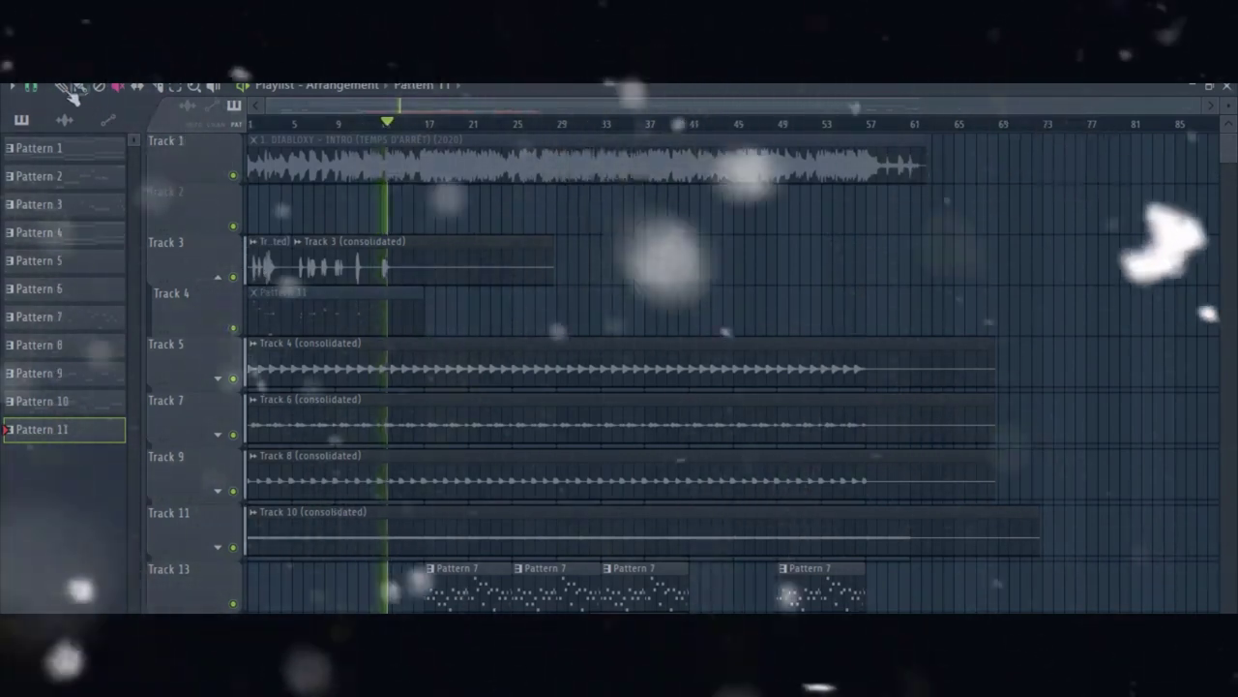
left_click(63, 88)
scroll(920, 262, "down", 1)
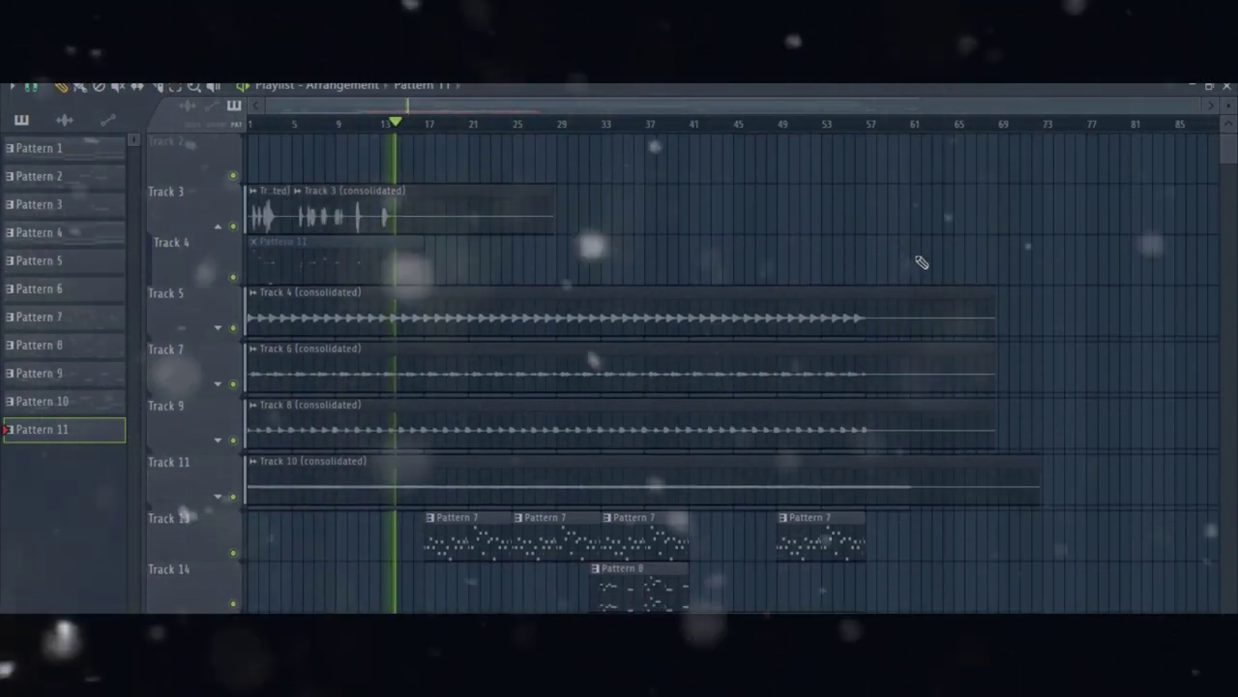
scroll(1036, 258, "down", 6)
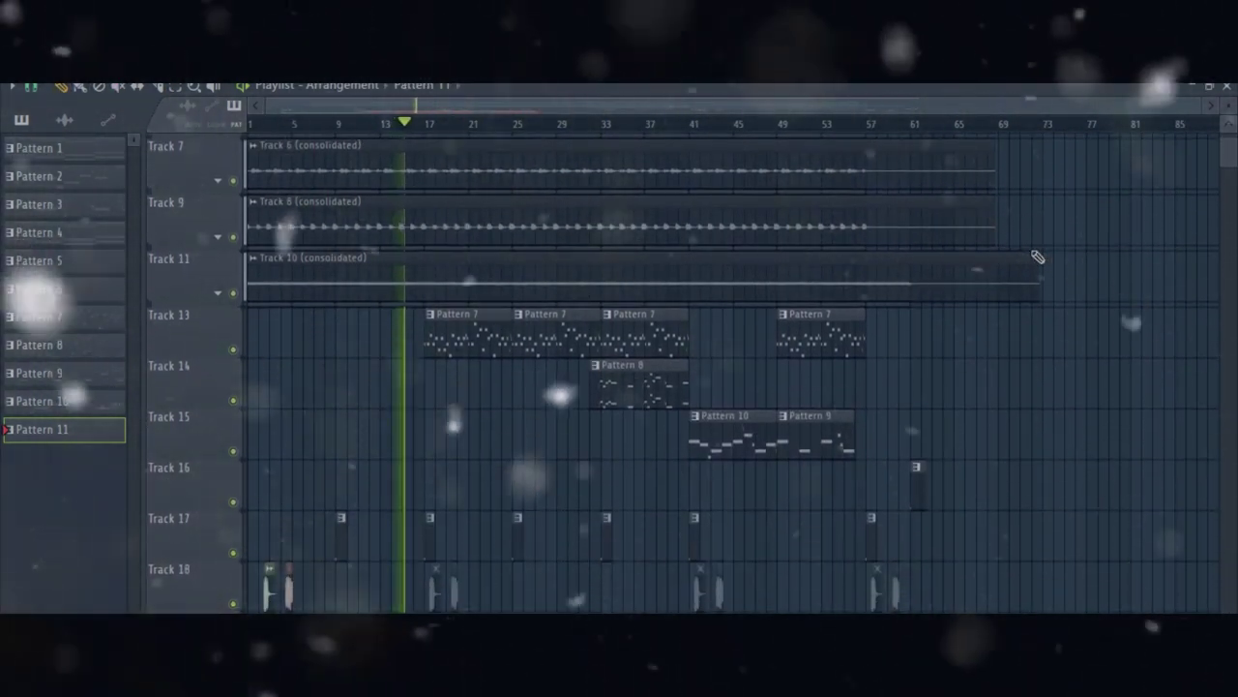
scroll(1036, 258, "down", 2)
scroll(1036, 257, "up", 8)
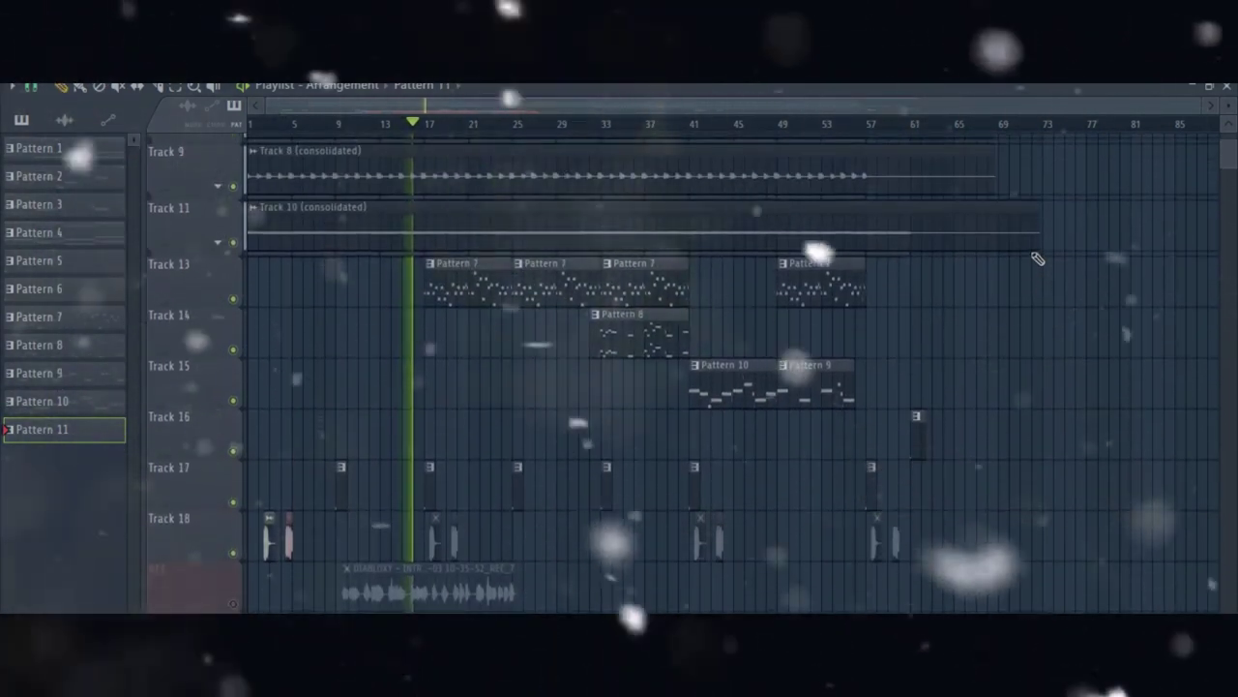